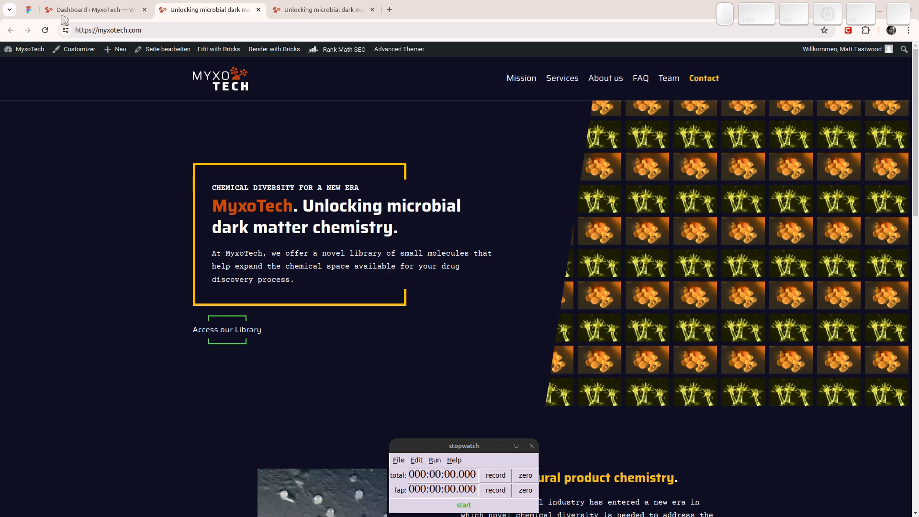
- Review the About Us and FAQ sections in the Figma front page design, the WordPress dashboard and the live MyxoTech homepage
left_click(28, 9)
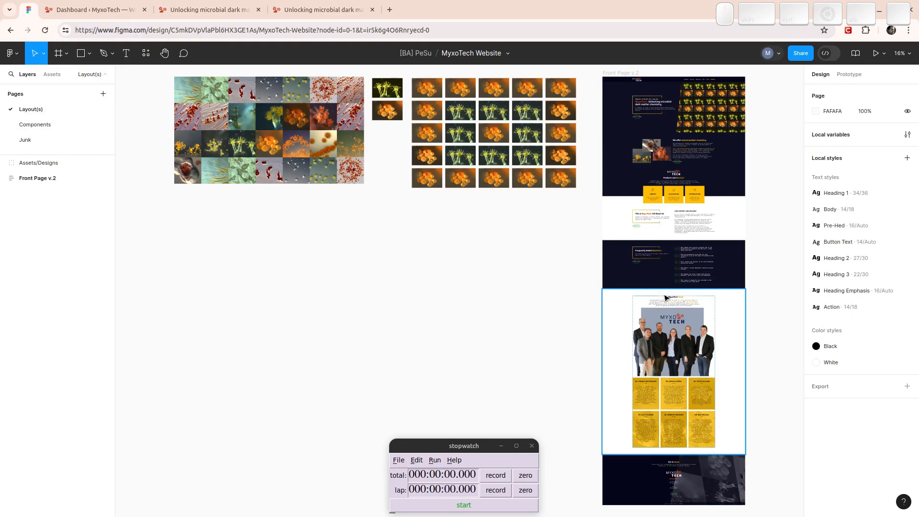
scroll(707, 259, "up", 5, "ctrl")
scroll(723, 222, "up", 5, "ctrl")
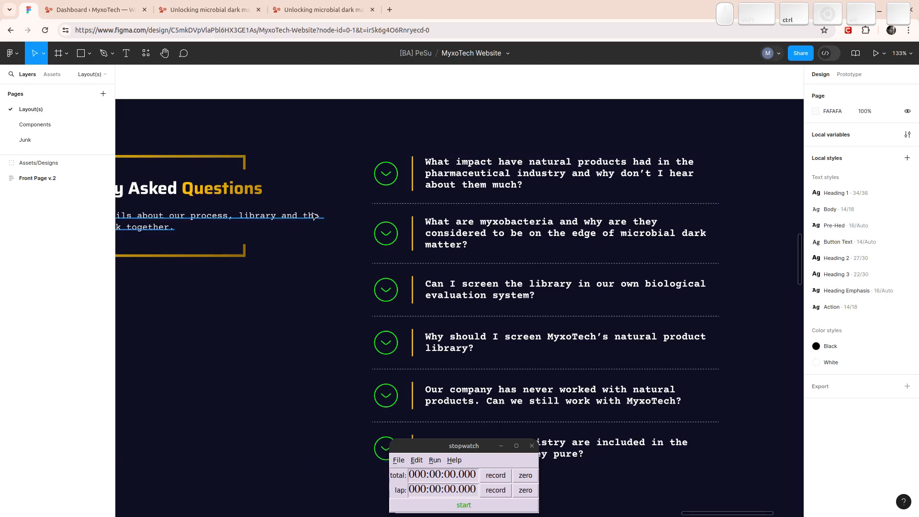
scroll(314, 217, "down", 5, "ctrl")
left_click_drag(293, 282, 366, 309)
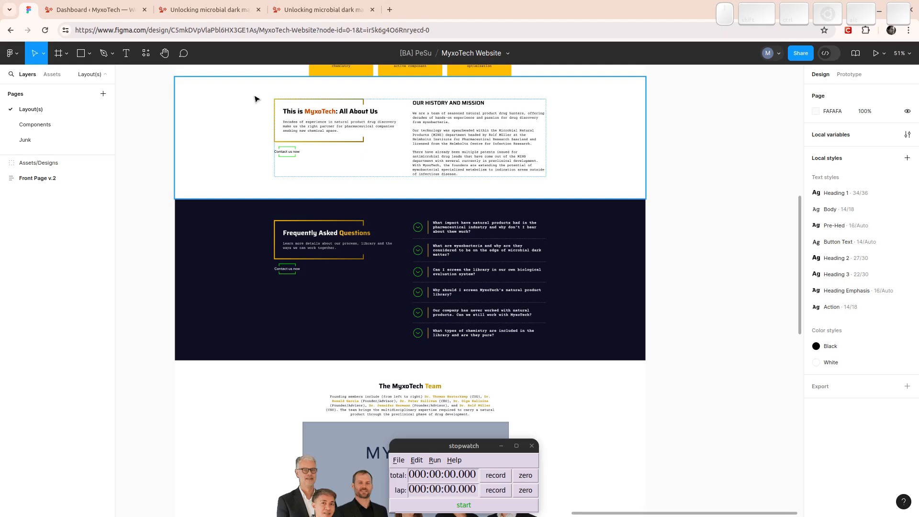
left_click(93, 10)
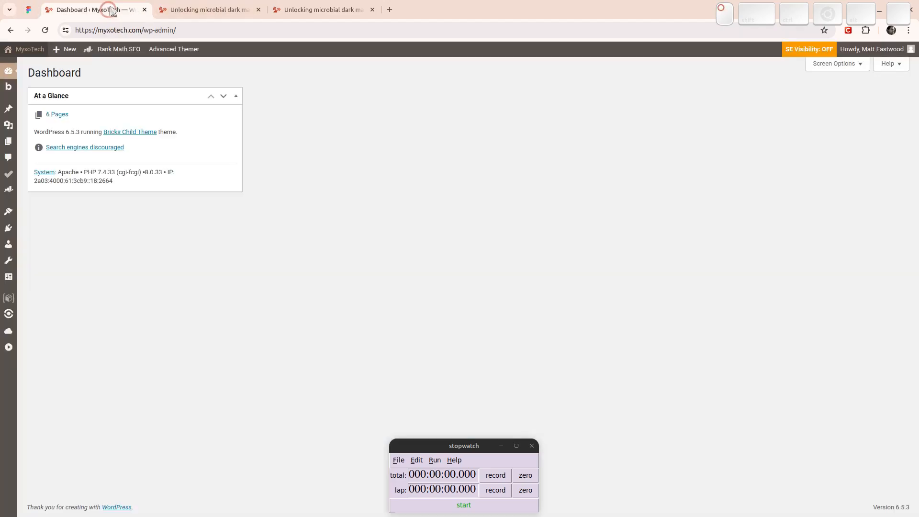
left_click(187, 10)
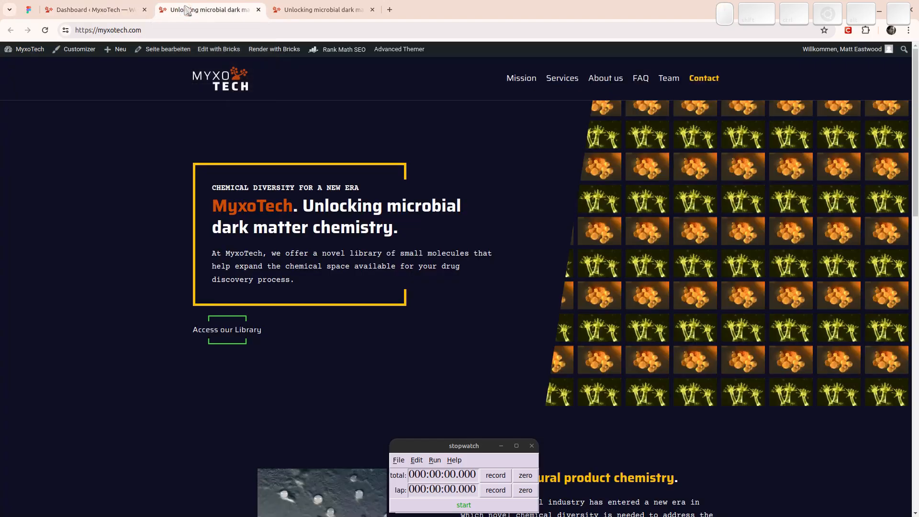
scroll(180, 167, "down", 4)
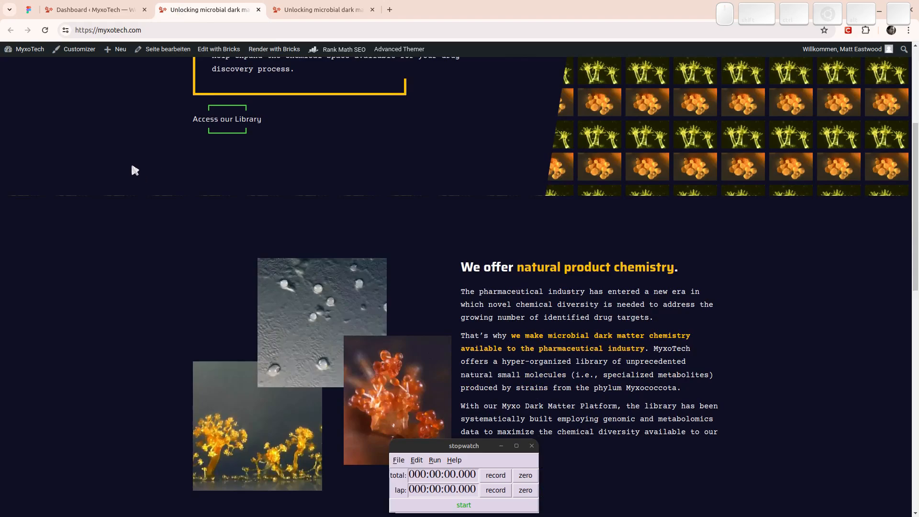
scroll(221, 223, "up", 5)
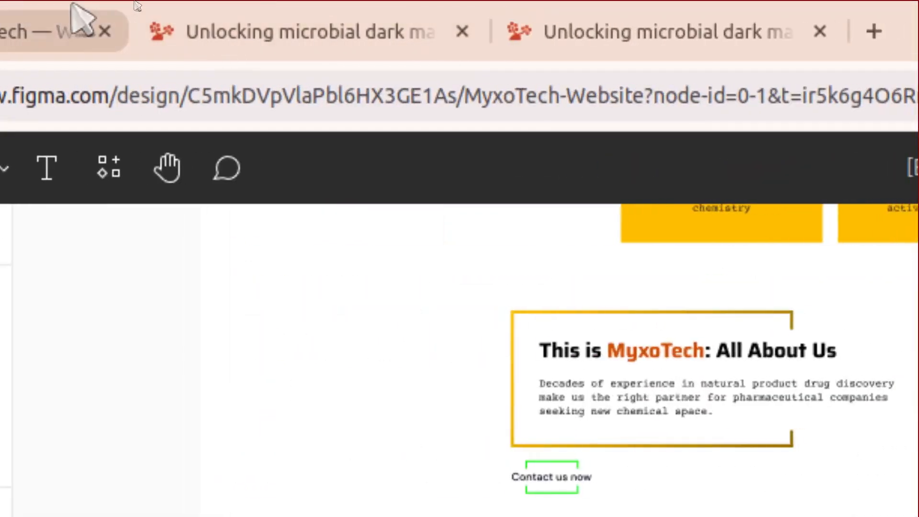
left_click(114, 43)
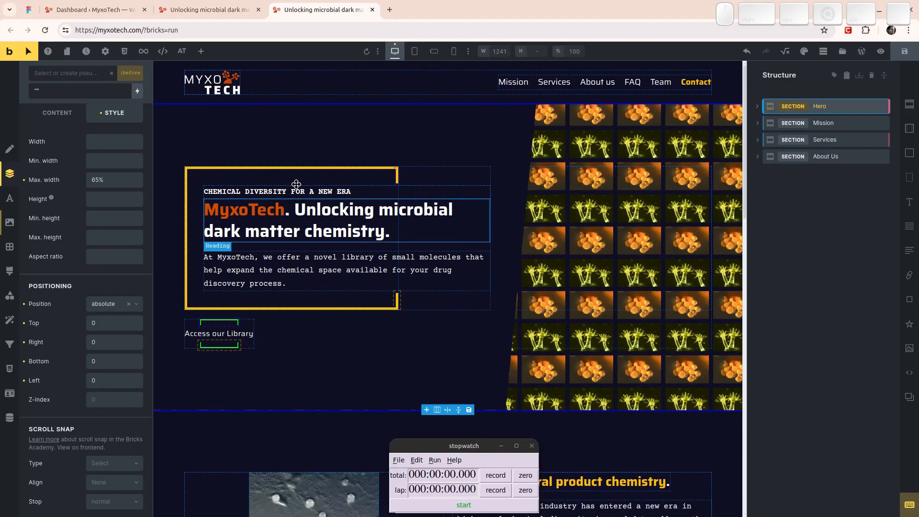
- Inspect the hero section's heading, overlay and lower edge on the live MyxoTech homepage with the browser's element inspector
left_click(225, 9)
scroll(205, 155, "up", 15)
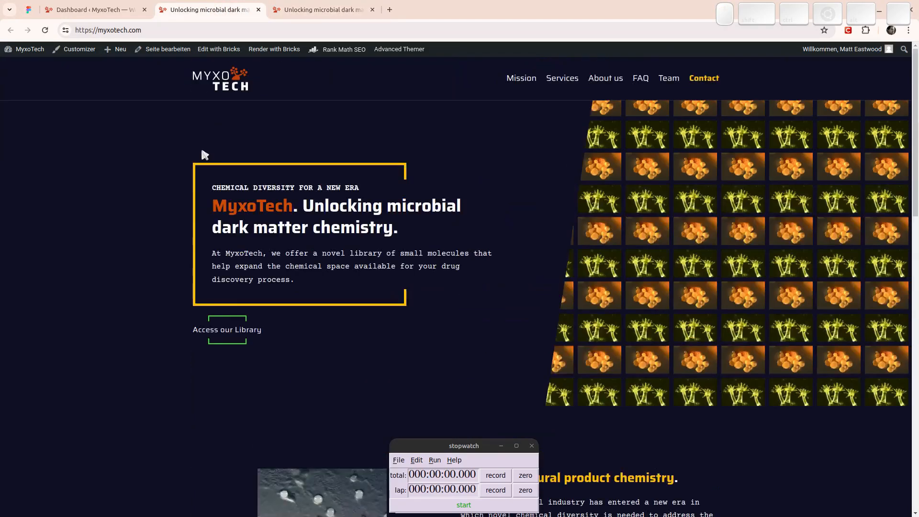
scroll(205, 154, "down", 2)
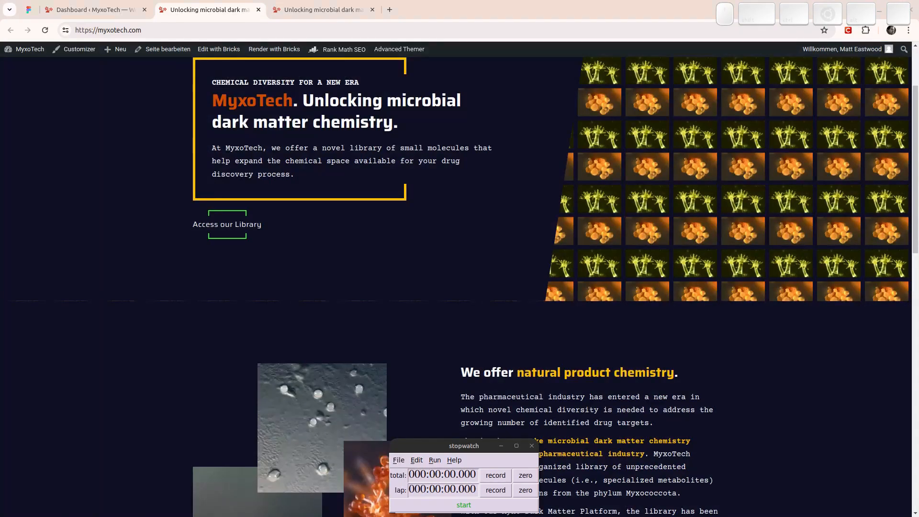
key("ctrl+shift+c")
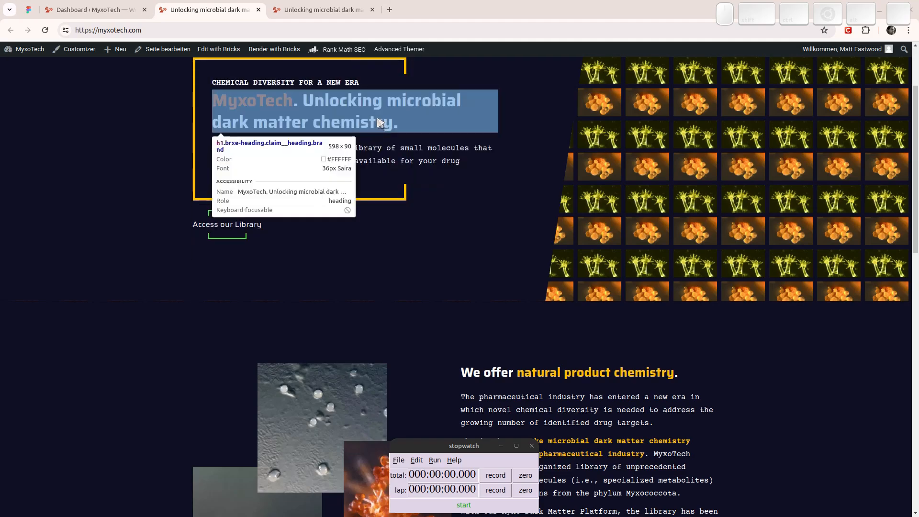
scroll(380, 125, "up", 2)
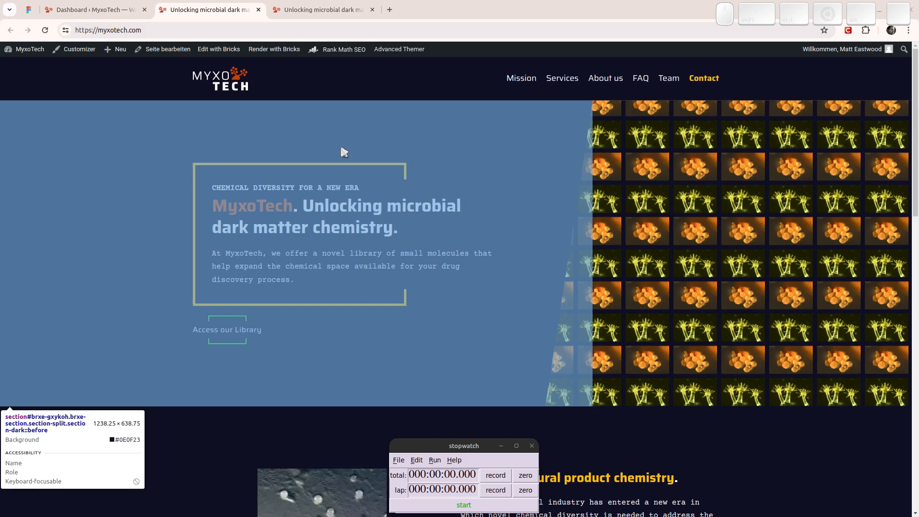
scroll(253, 246, "down", 2)
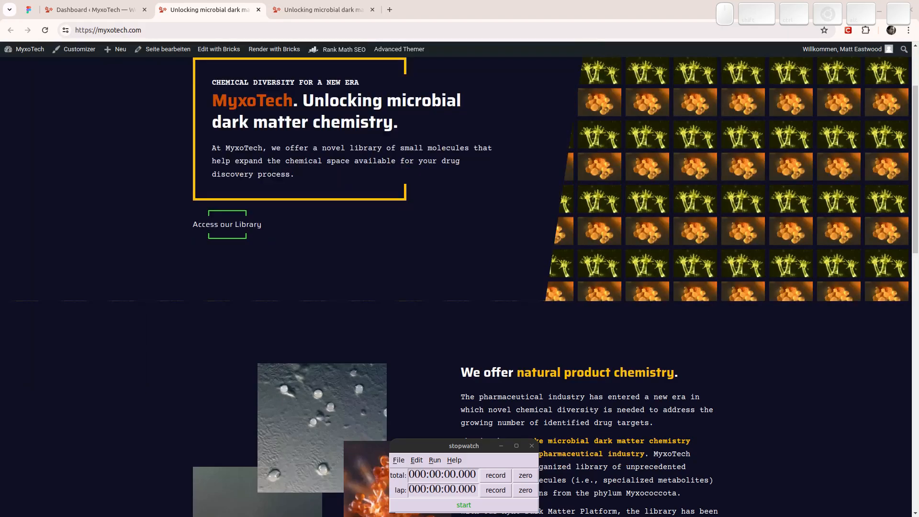
- In the Bricks editor, set the bottom offset of the Hero section's :before overlay to -1px and save the page
left_click(306, 11)
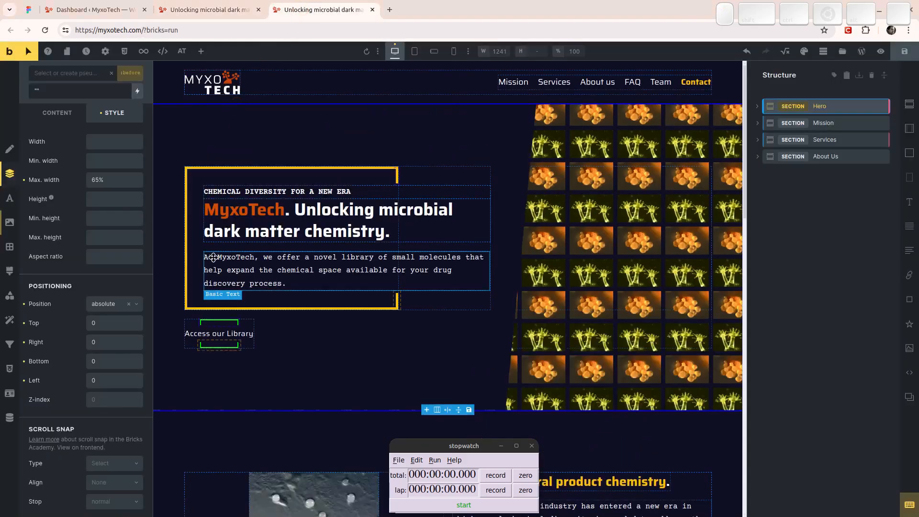
scroll(117, 143, "up", 6)
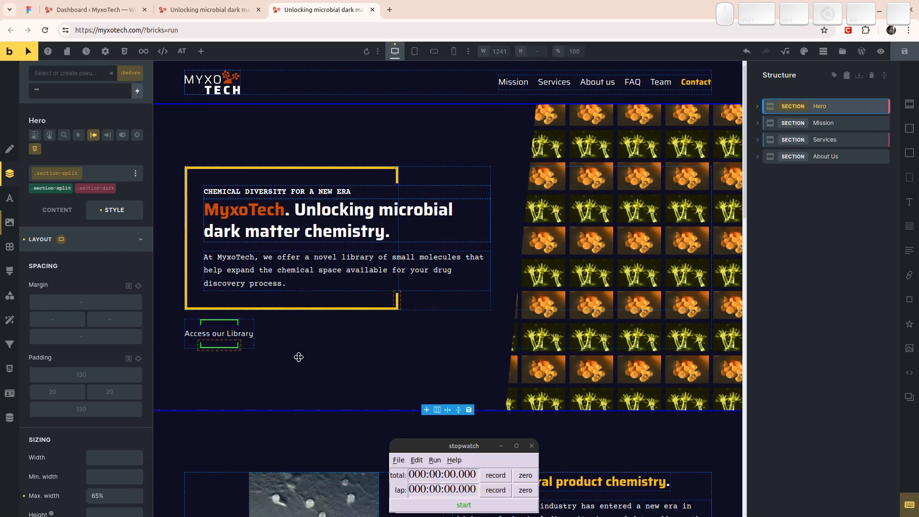
scroll(84, 339, "down", 6)
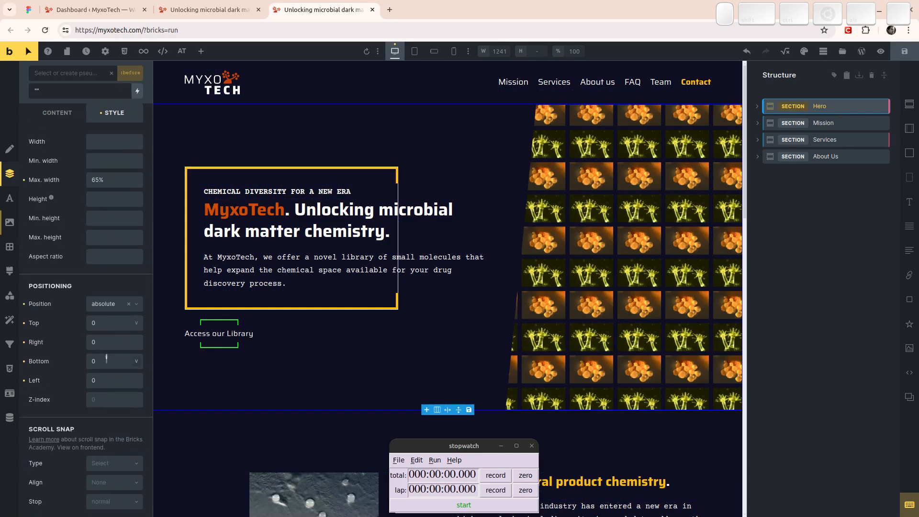
left_click(105, 358)
type("-")
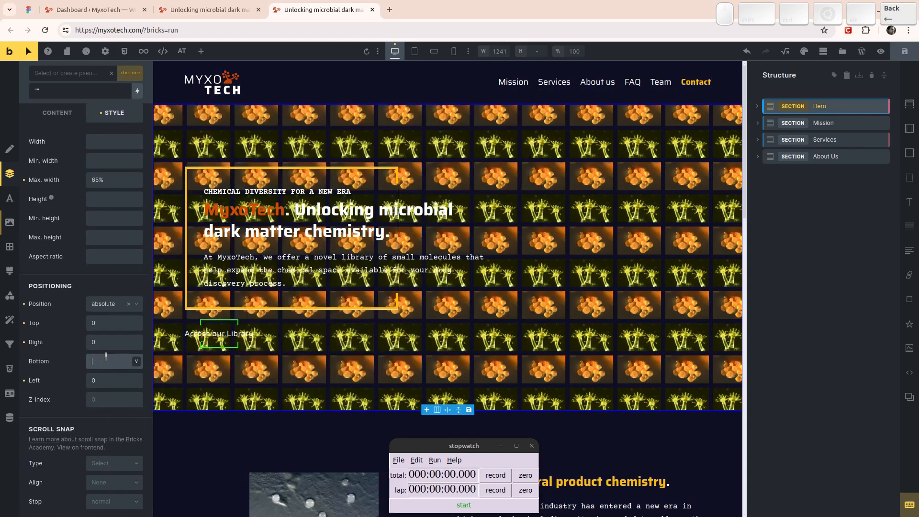
type("1px")
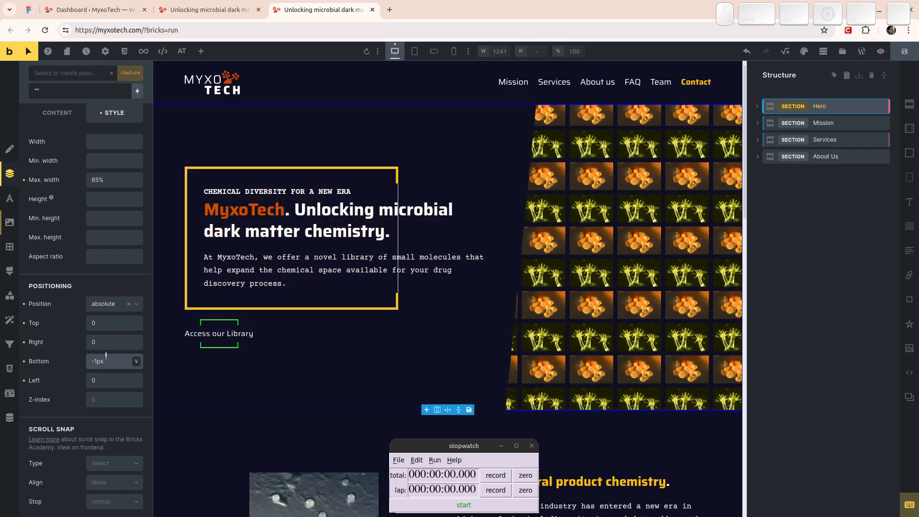
left_click(910, 52)
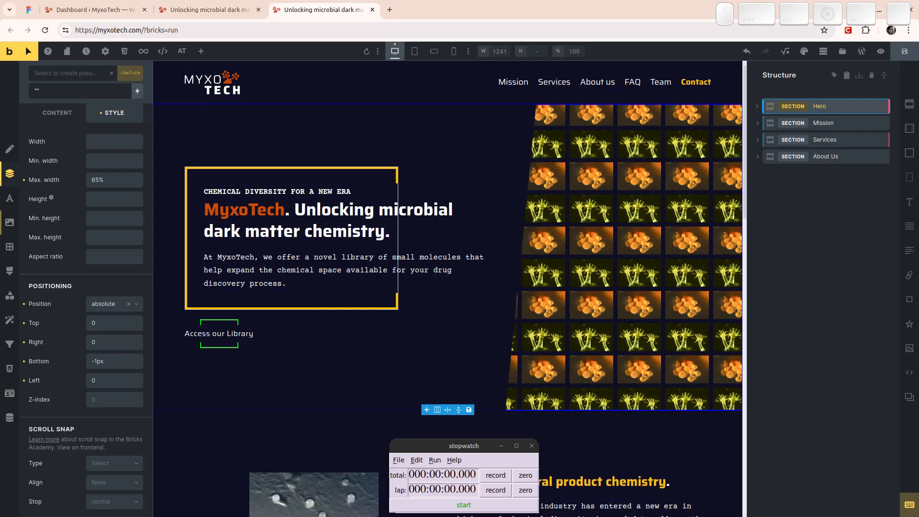
- Start the stopwatch and rename the container inside the About Us section as Wrapper
left_click(467, 506)
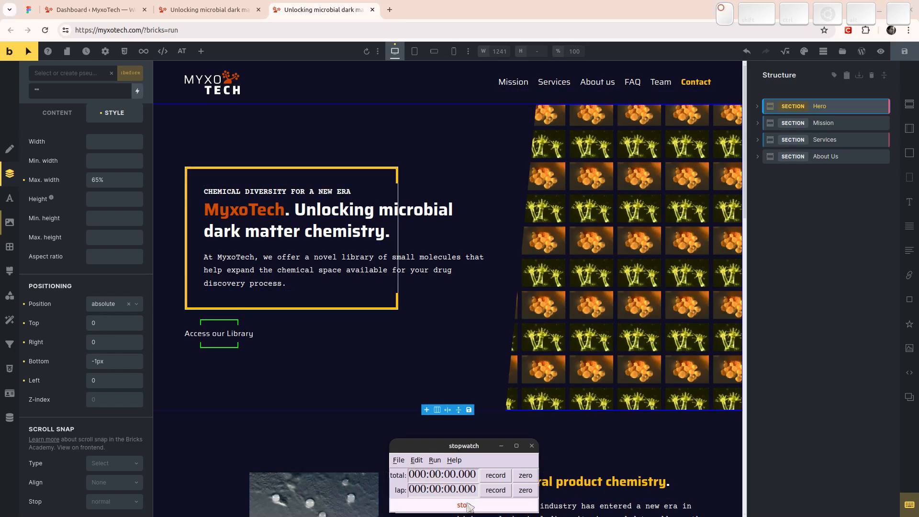
scroll(282, 245, "down", 15)
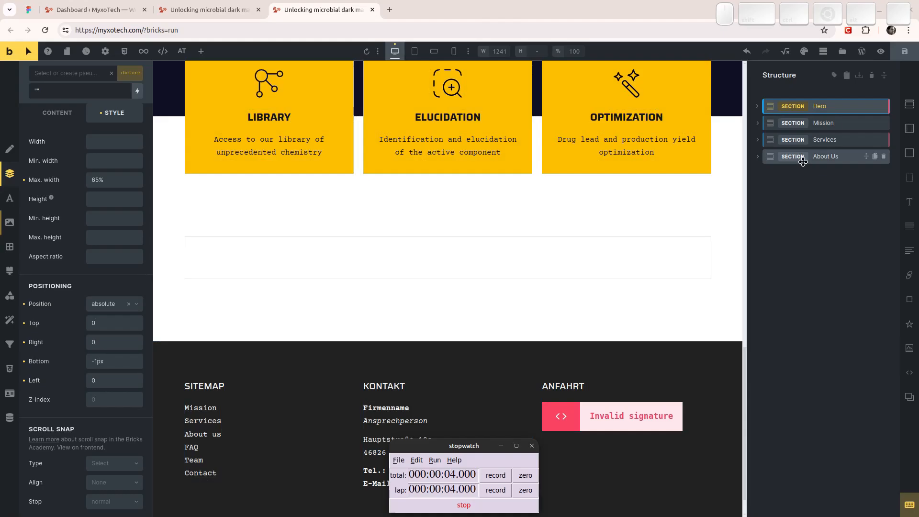
left_click(803, 161)
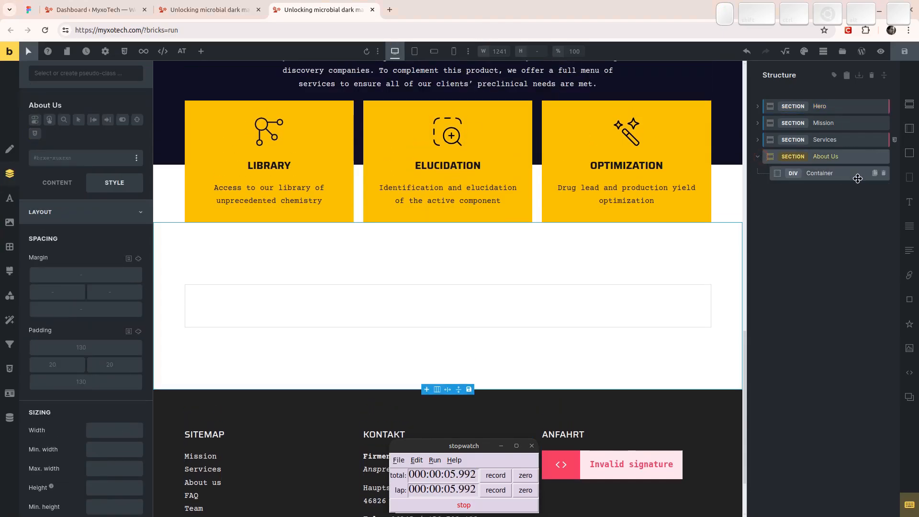
double_click(839, 174)
type("Wrapper")
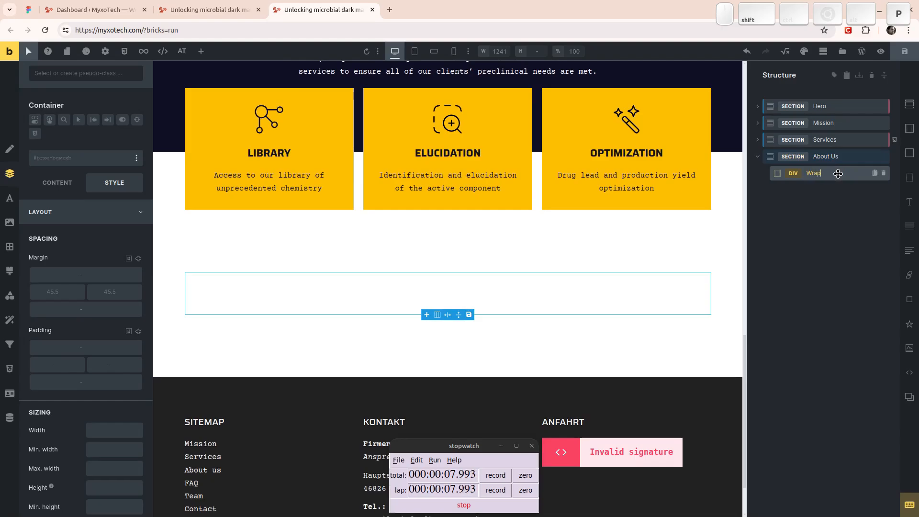
key("Return")
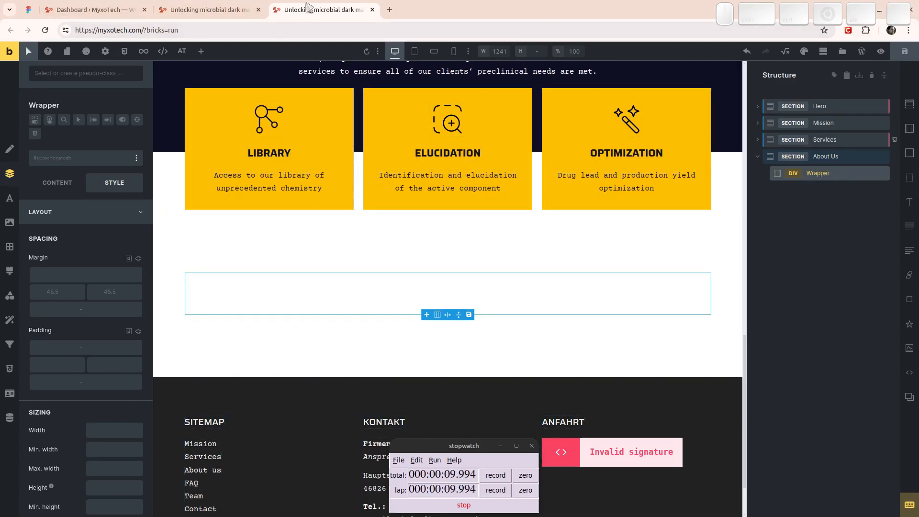
- Place the Bricks editor tab directly beside the Figma tab and examine the About Us section in the Figma design
left_click_drag(315, 10, 38, 10)
left_click(29, 8)
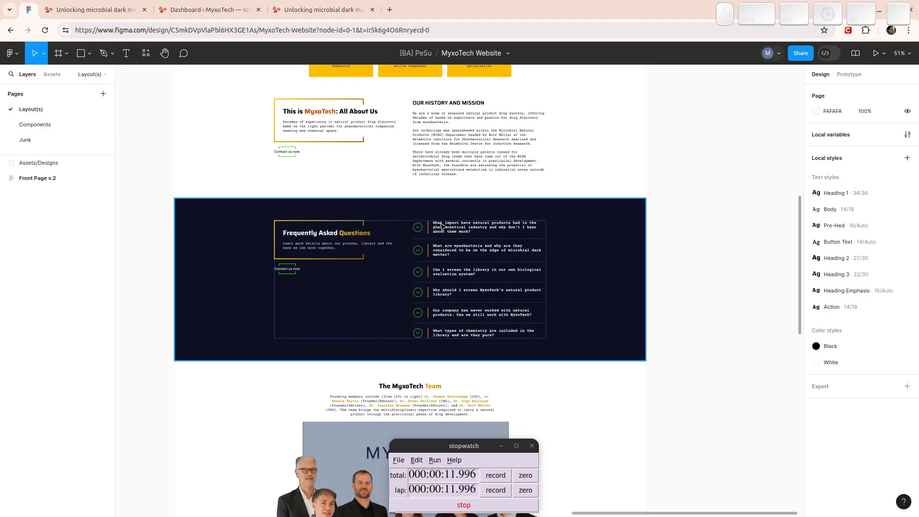
scroll(334, 90, "up", 3)
left_click_drag(508, 157, 519, 260)
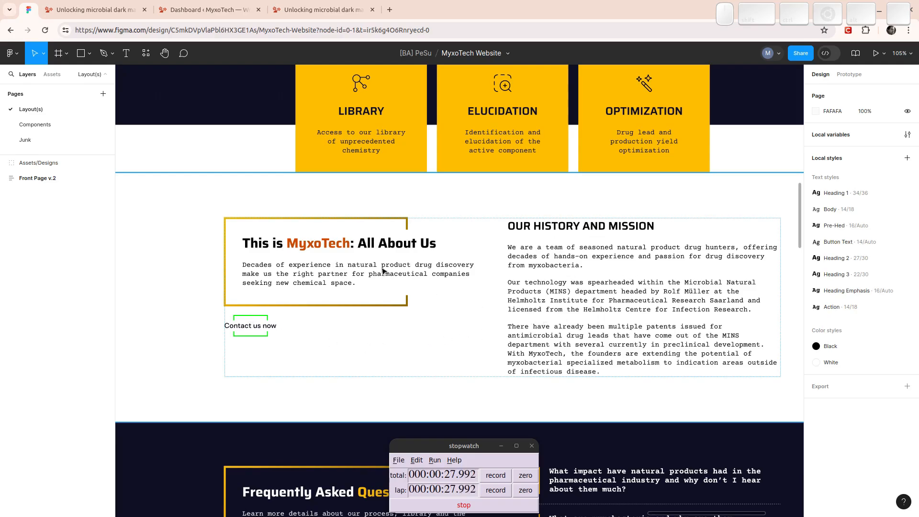
- Back in the Bricks editor, add two blocks inside the About Us Wrapper and give the Wrapper the grid-2 class
key("ctrl+Tab")
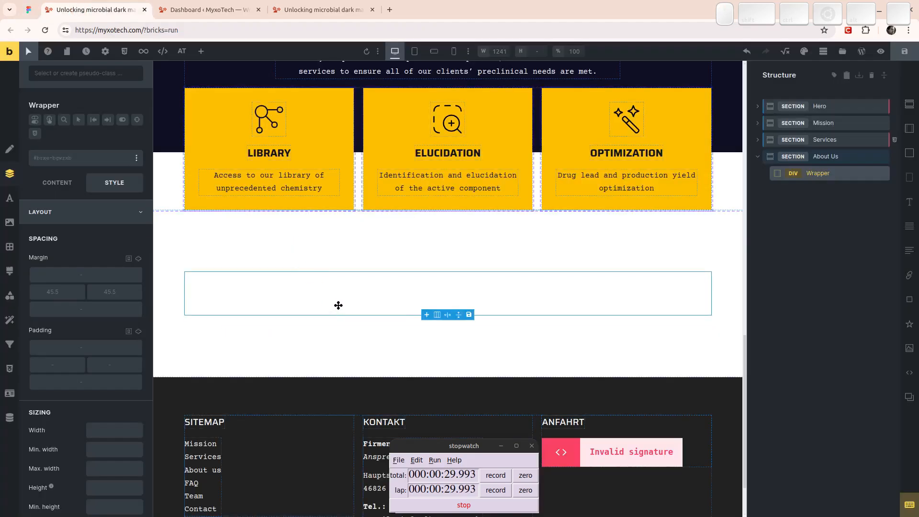
key("b")
key("b")
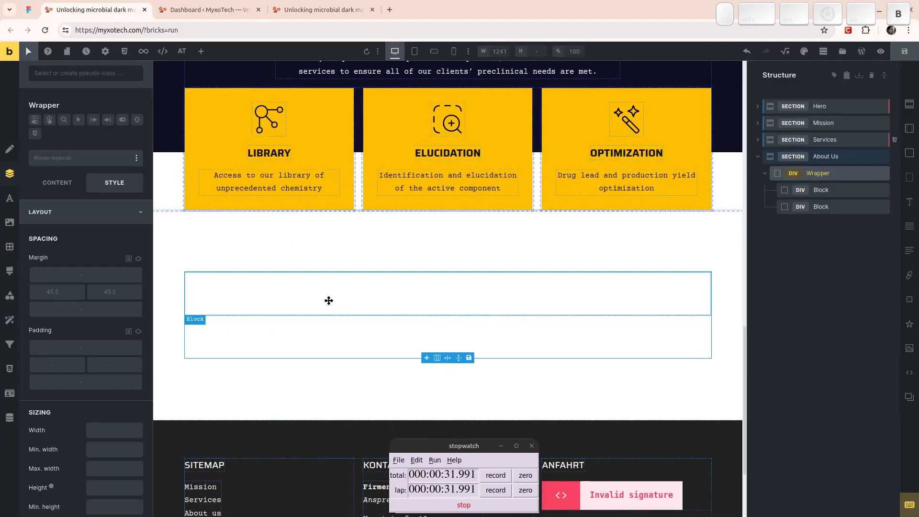
left_click(823, 173)
left_click(67, 157)
type("grid-2")
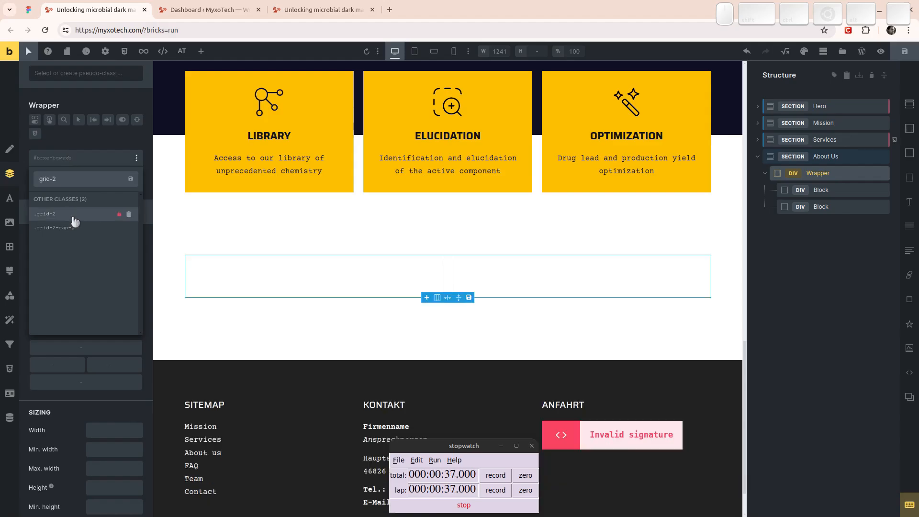
left_click(75, 221)
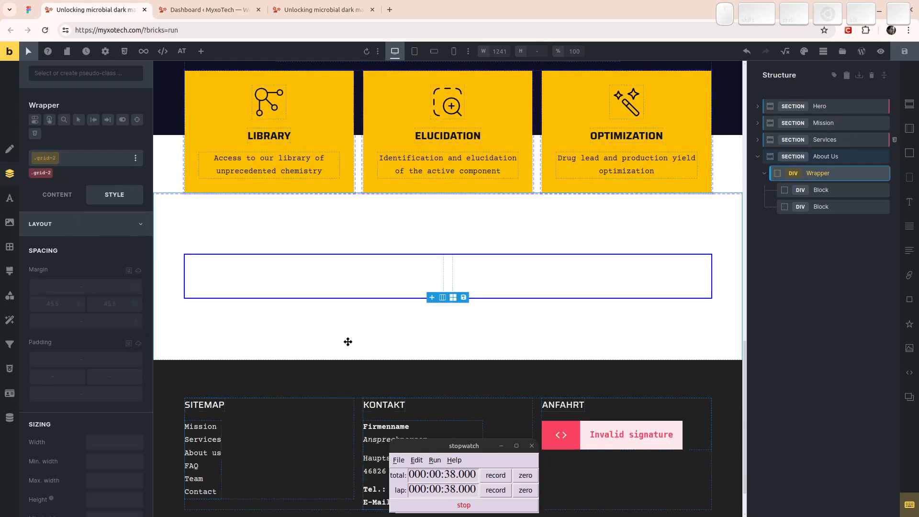
- Copy the Claim element from the Hero section's Wrapper and paste it into the first block of the About Us Wrapper
left_click(375, 268)
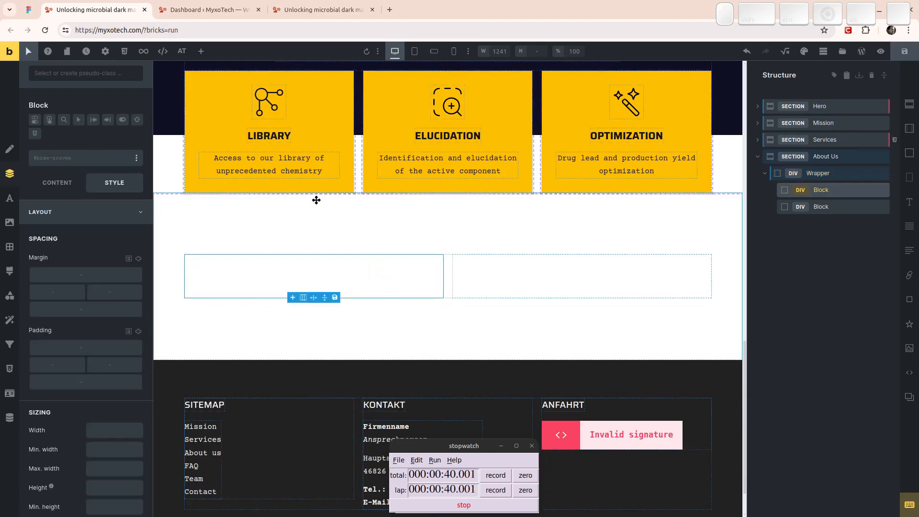
left_click(765, 125)
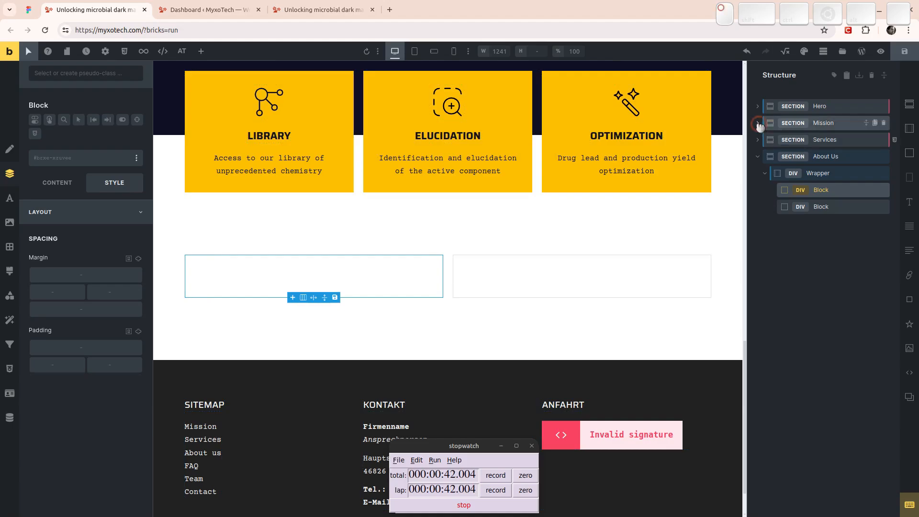
left_click(759, 111)
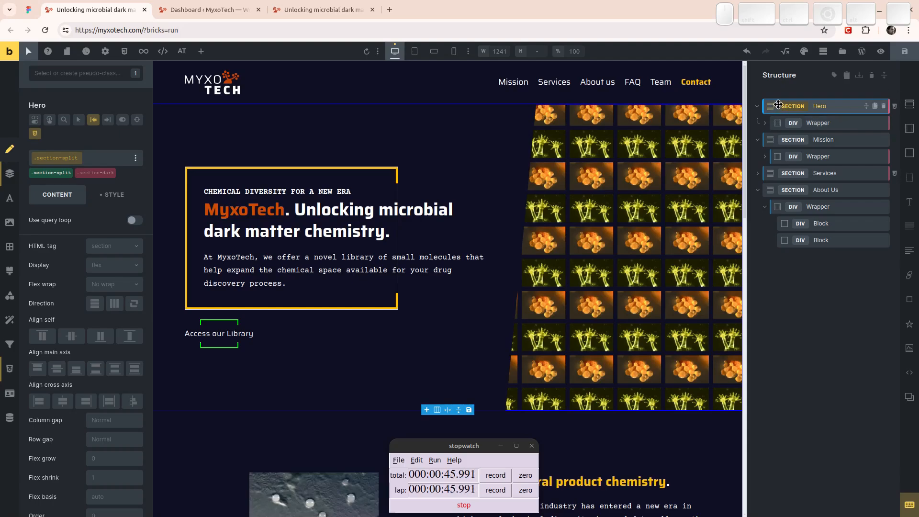
left_click(866, 106)
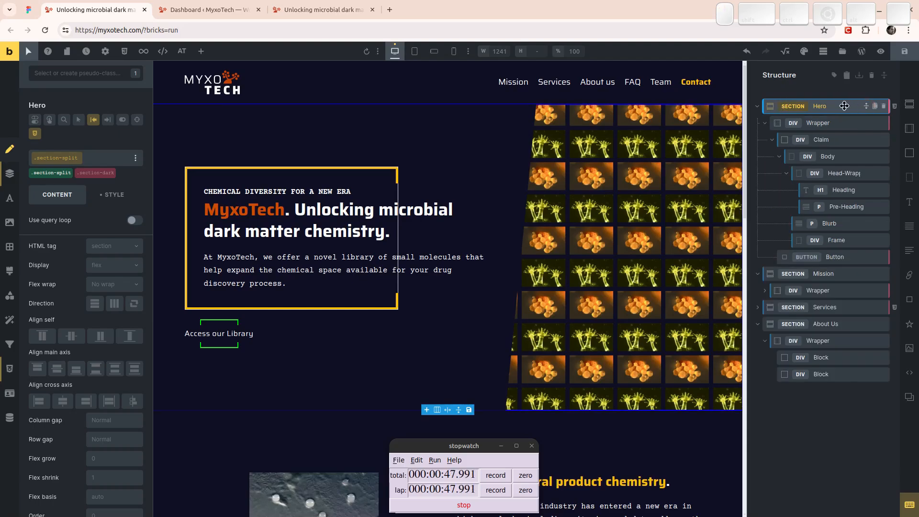
left_click(824, 139)
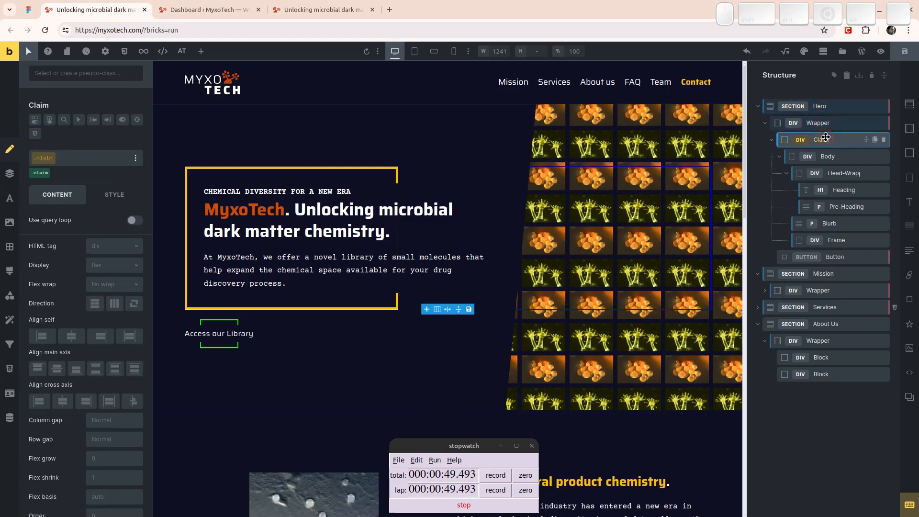
left_click(771, 140)
key("ctrl+c")
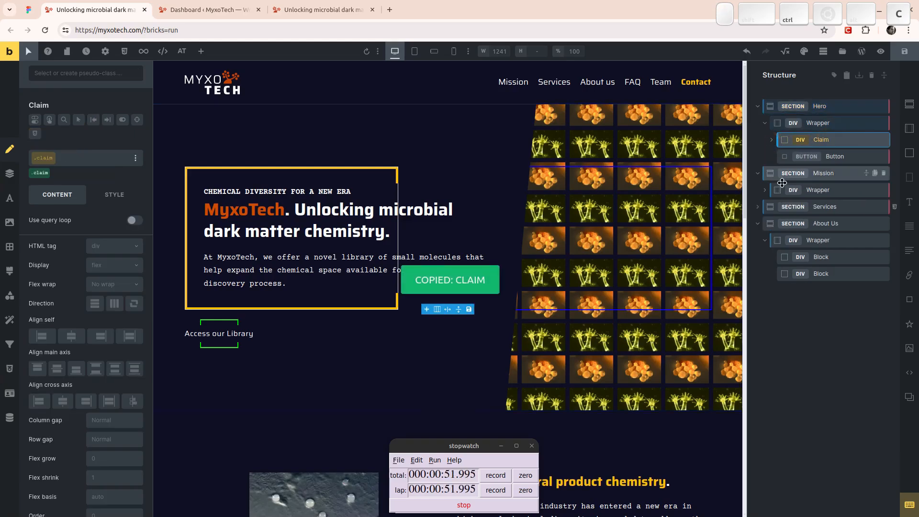
left_click(829, 257)
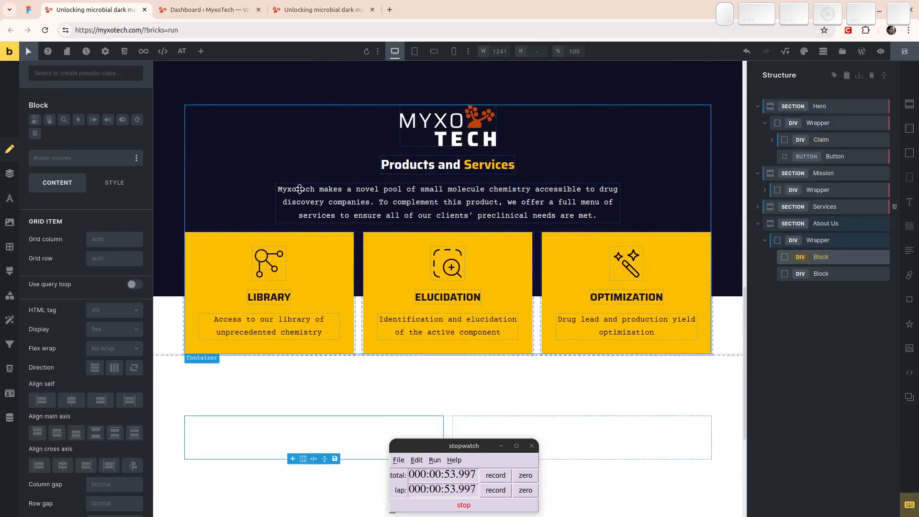
key("ctrl+v")
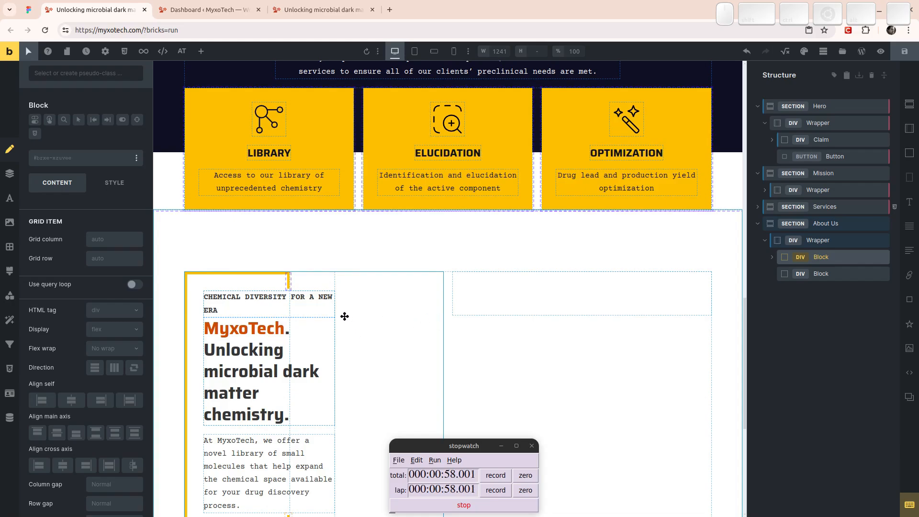
- Expand the first About Us block and add a button to it below the pasted Claim
scroll(385, 361, "up", 13)
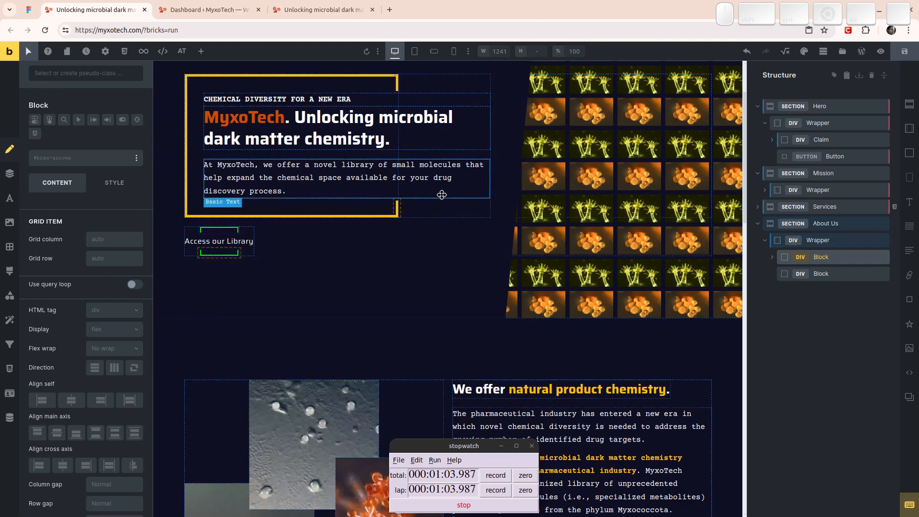
scroll(366, 251, "down", 6)
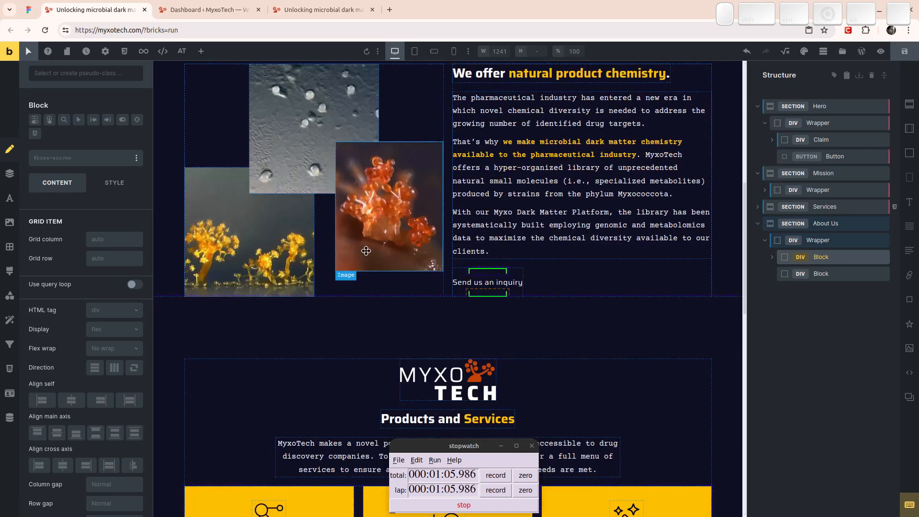
scroll(366, 251, "down", 10)
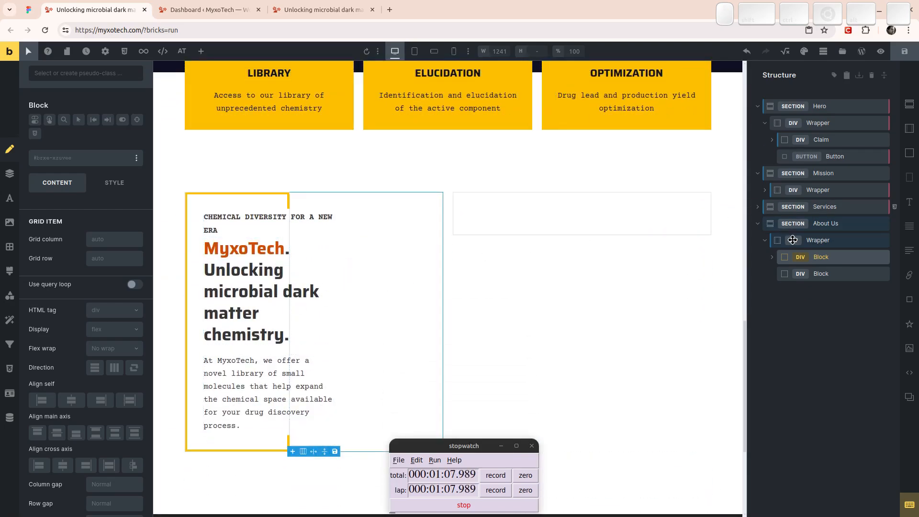
left_click(820, 244)
left_click(826, 258)
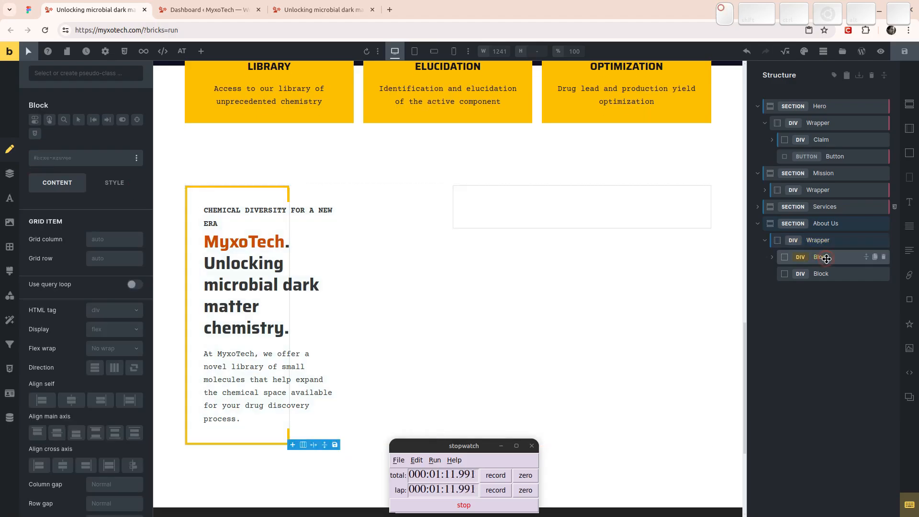
key("ctrl+shift+Right")
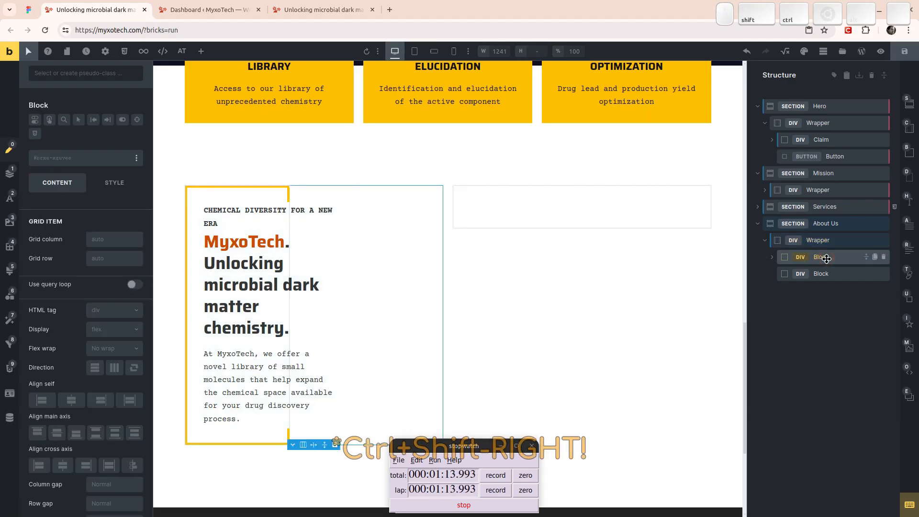
left_click(826, 258)
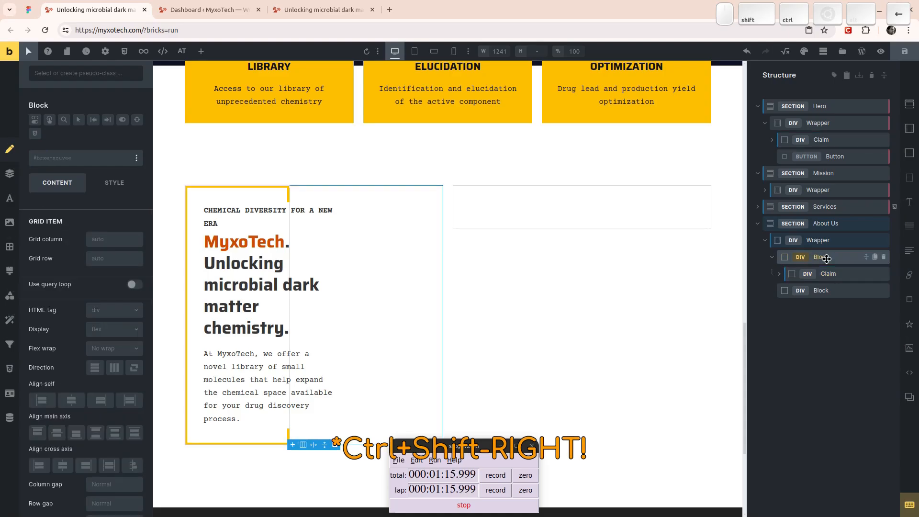
key("ctrl+v")
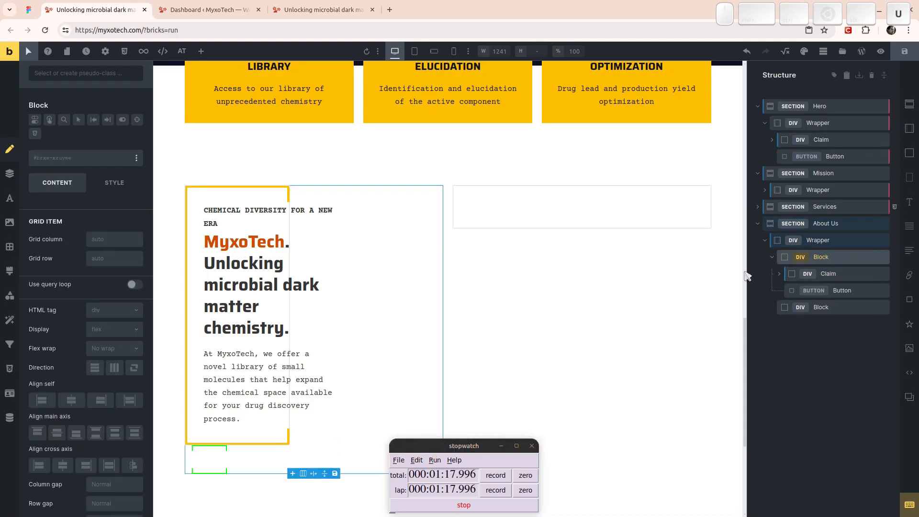
- Set the style of the new button in the About Us section to Secondary
left_click(814, 292)
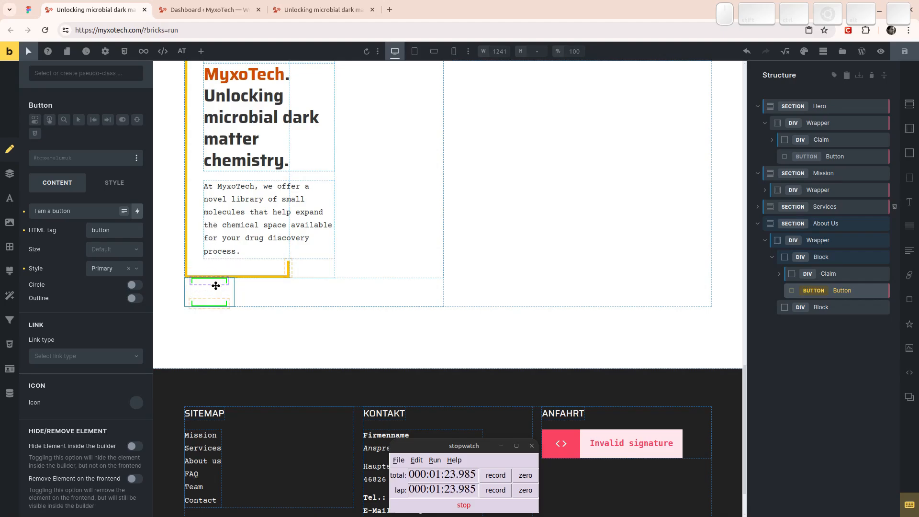
left_click(110, 271)
left_click(111, 300)
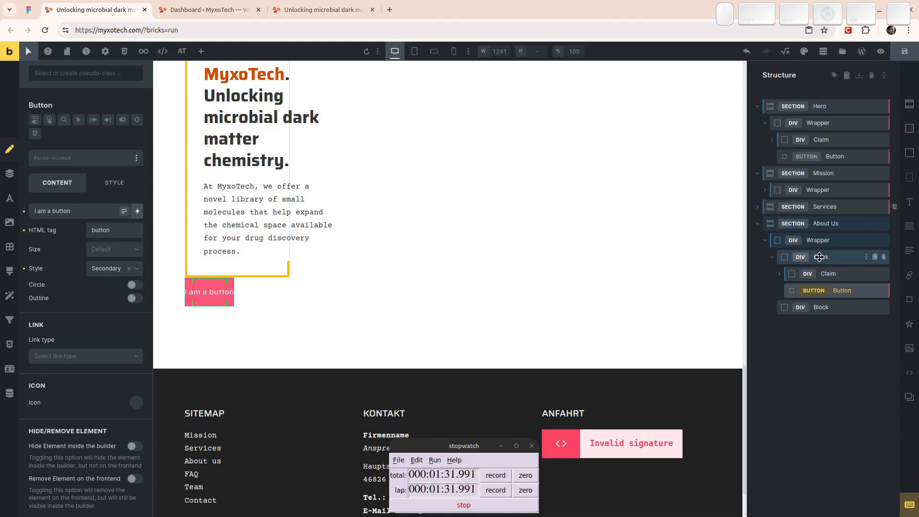
- Check the About Us content in the Figma design, and add a heading and a rich text element to the second About Us block
left_click(818, 306)
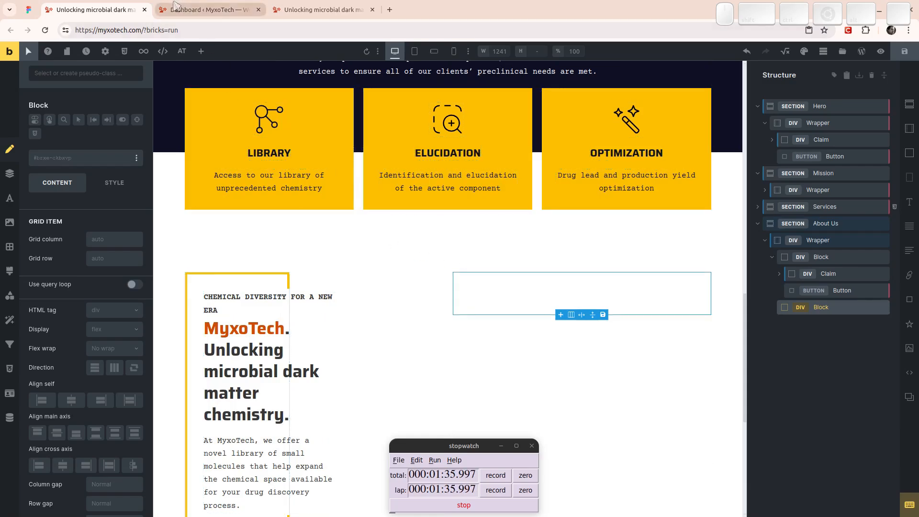
left_click(29, 10)
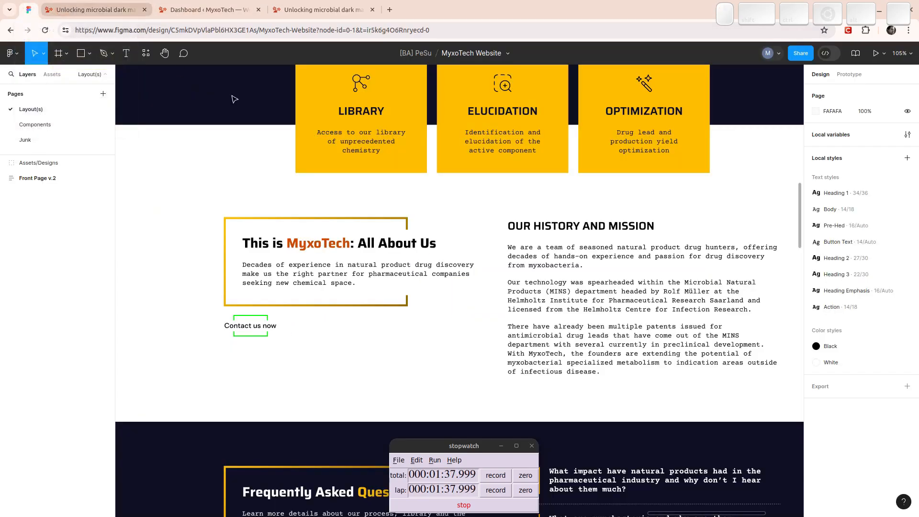
left_click(67, 7)
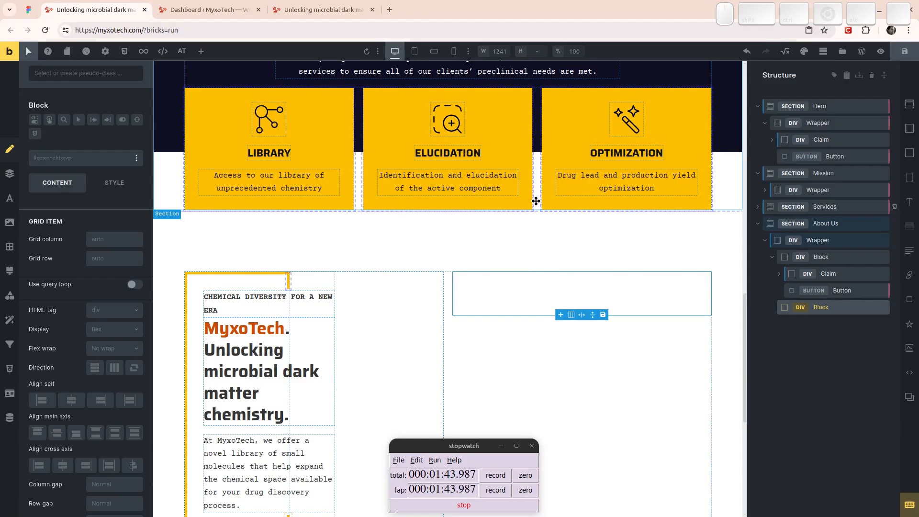
key("h")
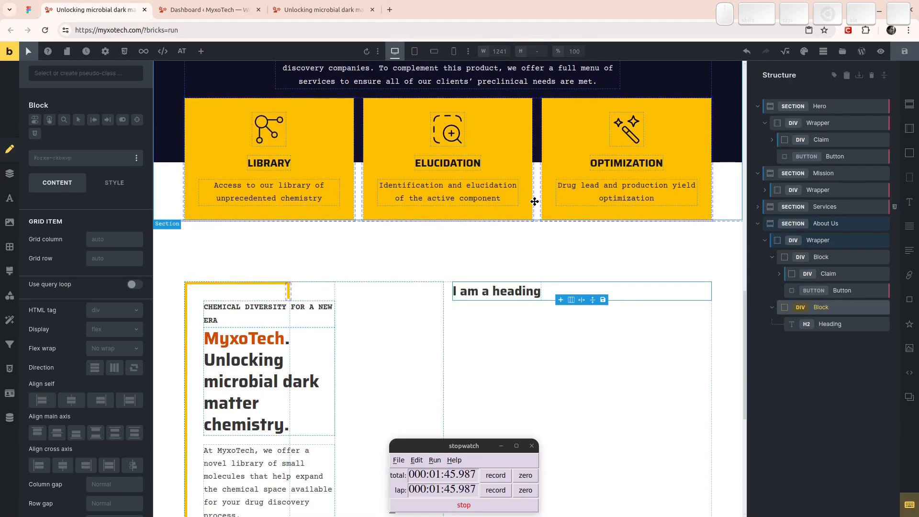
key("t")
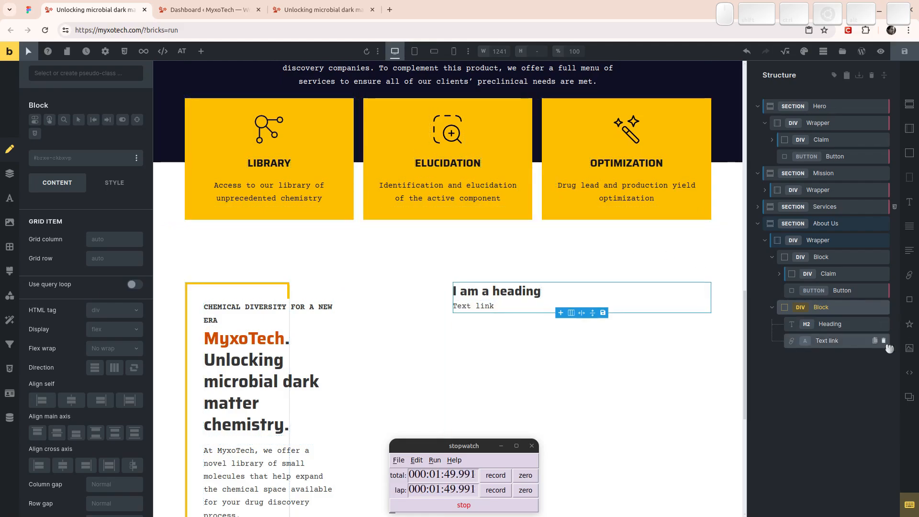
left_click(883, 340)
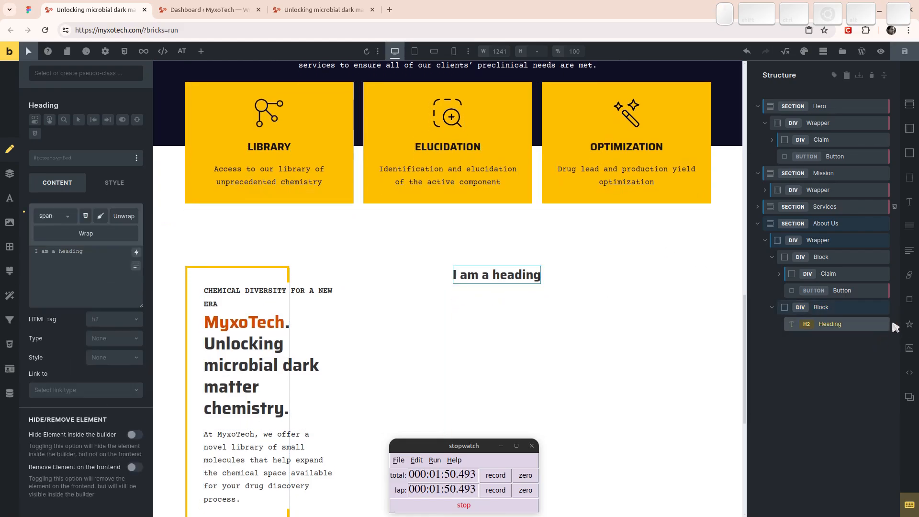
left_click(791, 301)
key("r")
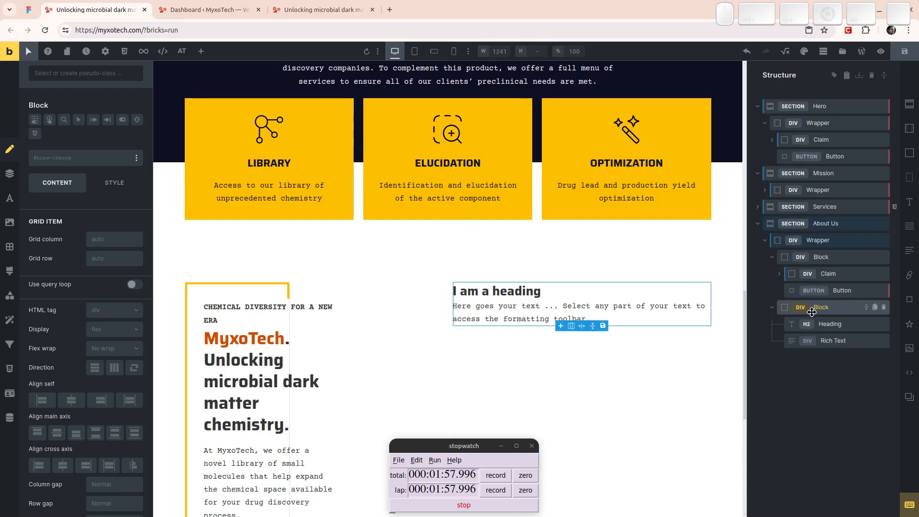
- Rename the About Us block that contains the claim and button as Claim Wrapper
left_click(825, 257)
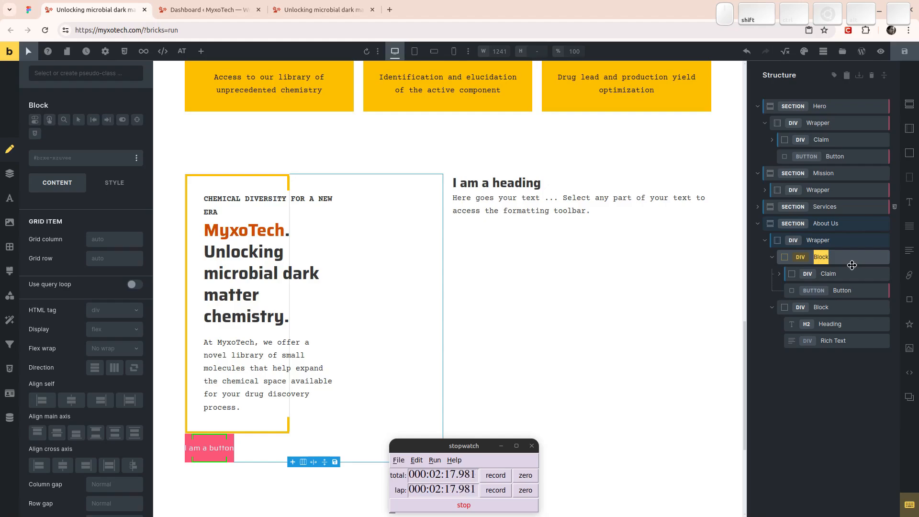
type("Claim Wrapper")
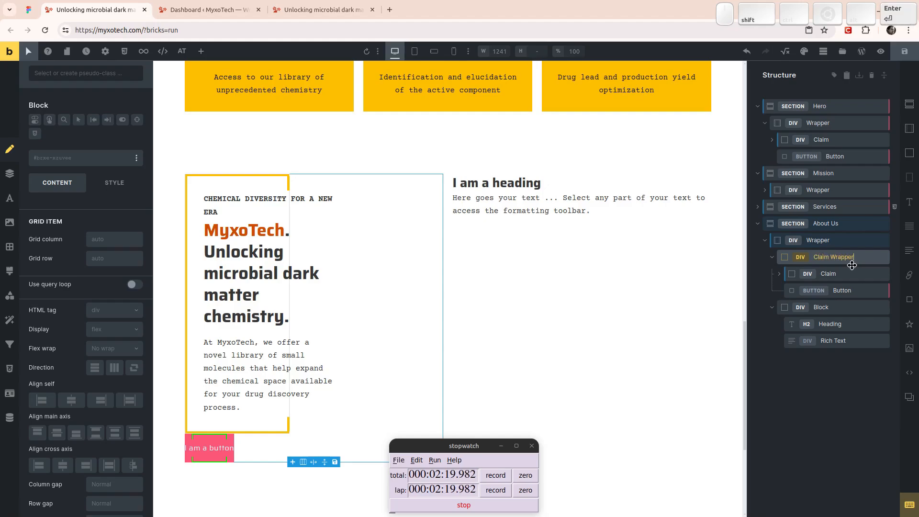
key("Return")
- Rename the block holding the heading and rich text as Body and the block holding the claim as Intro
double_click(819, 307)
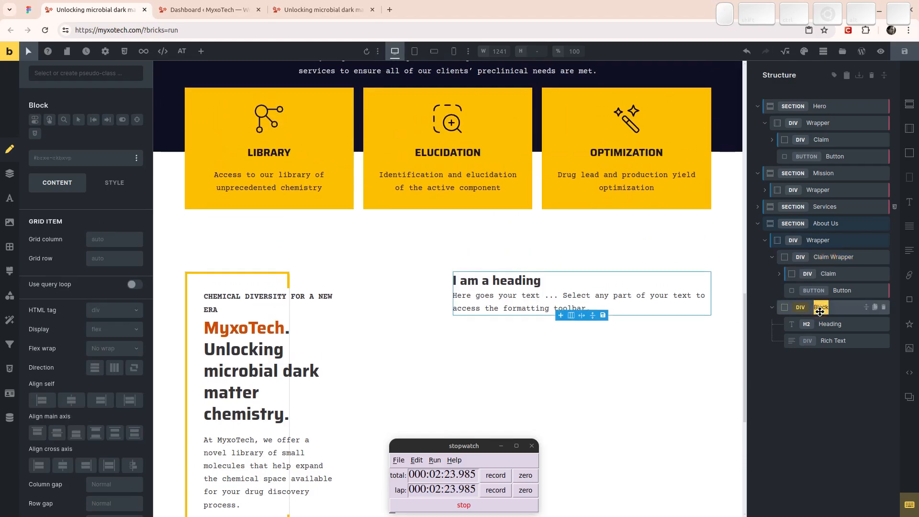
type("Bod")
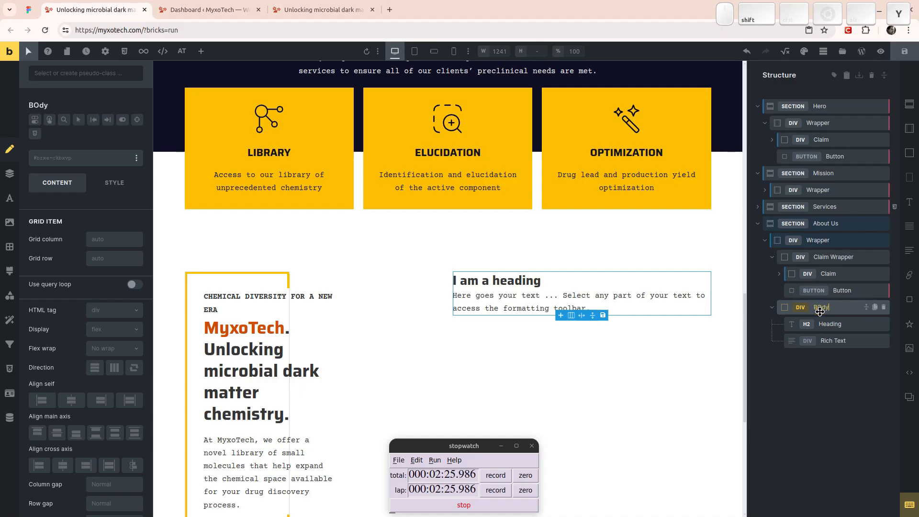
type("y")
key("Return")
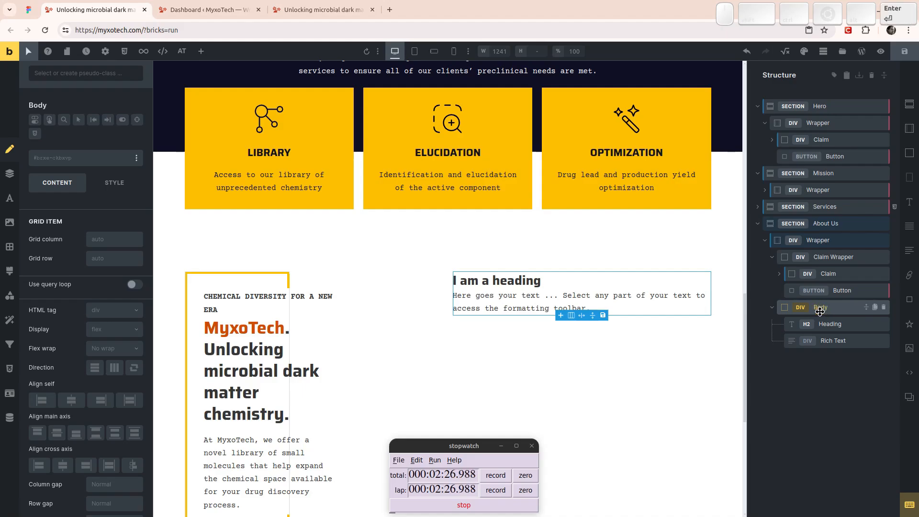
left_click(818, 257)
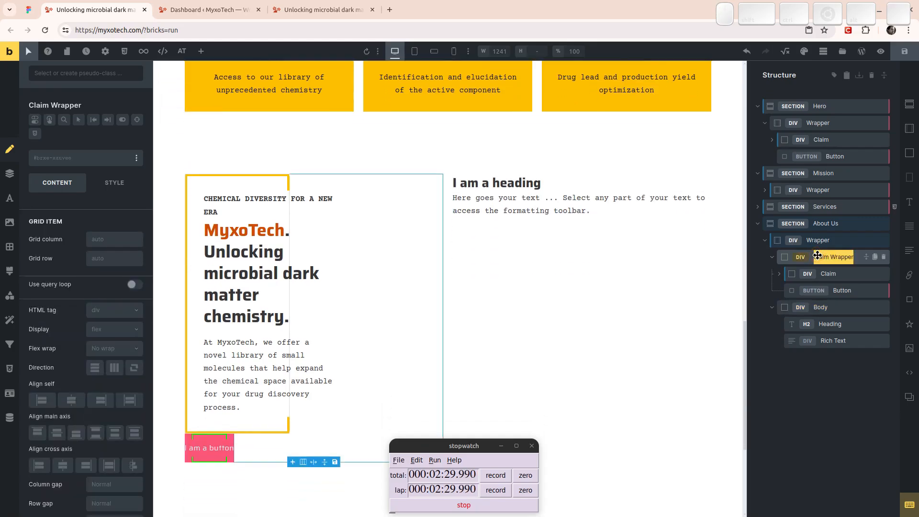
type("Intro")
key("Return")
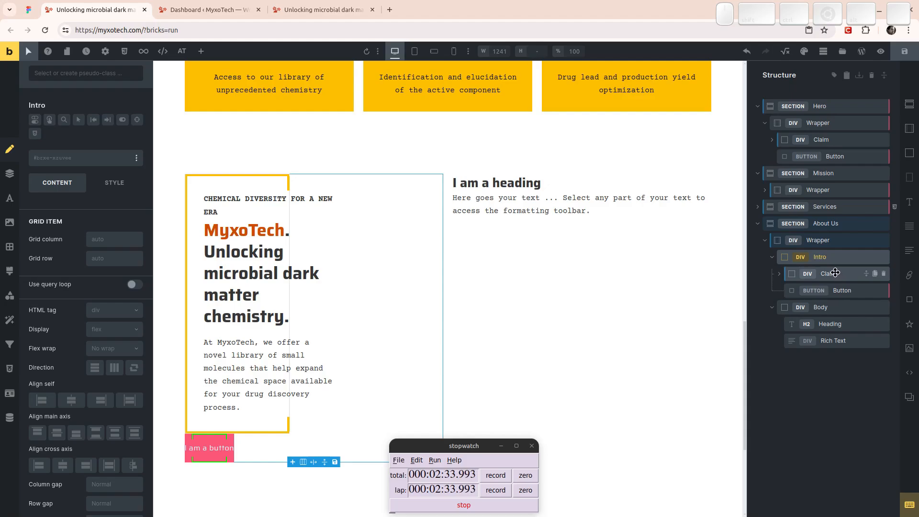
- Inspect the elements nested in the Intro block's Claim and the contents of the Body block
left_click(779, 274)
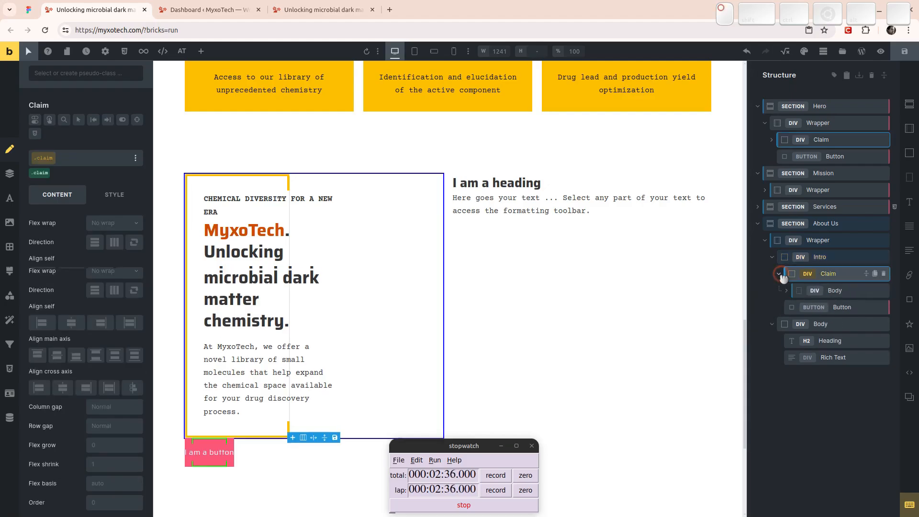
left_click(785, 291)
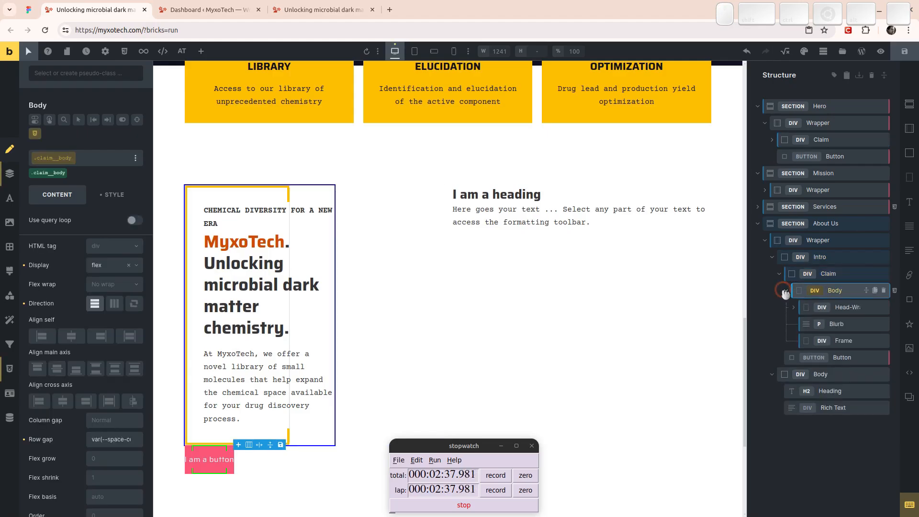
left_click(772, 257)
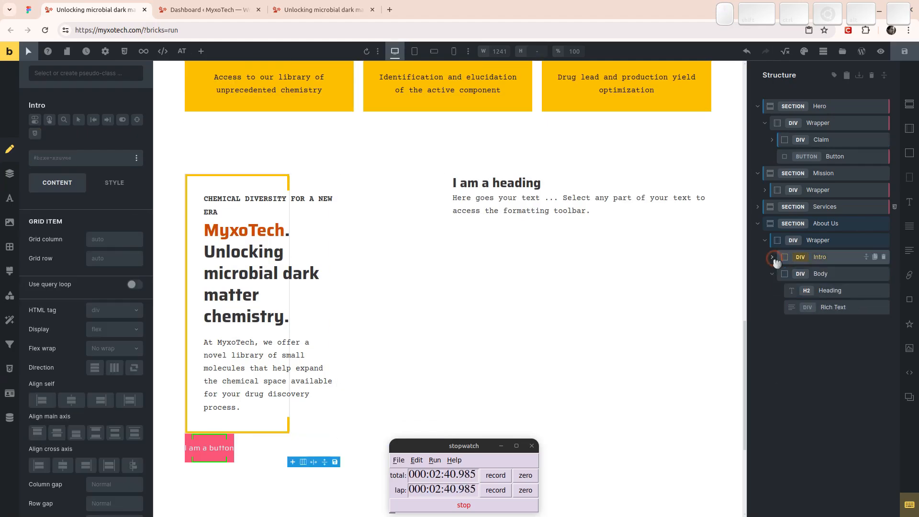
left_click(821, 278)
left_click(831, 293)
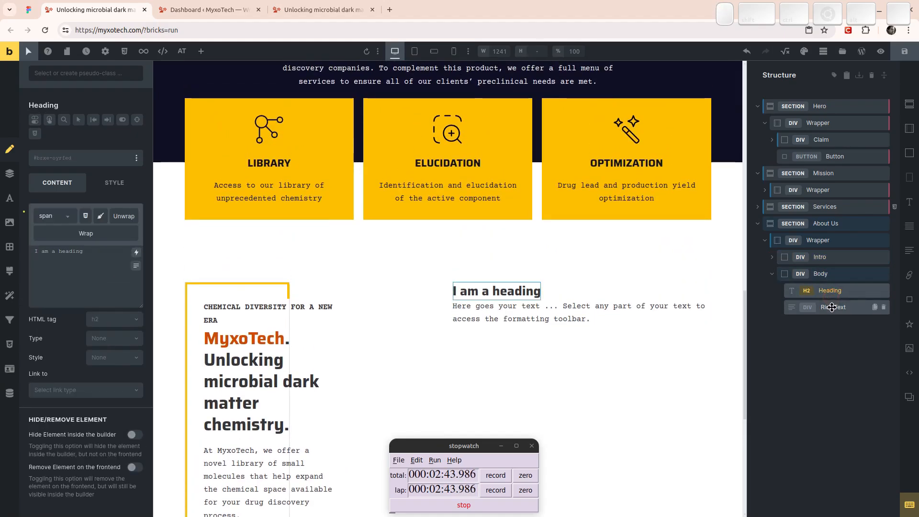
- Rename the rich text element in the About Us Body block as Text
left_click(831, 308)
double_click(833, 308)
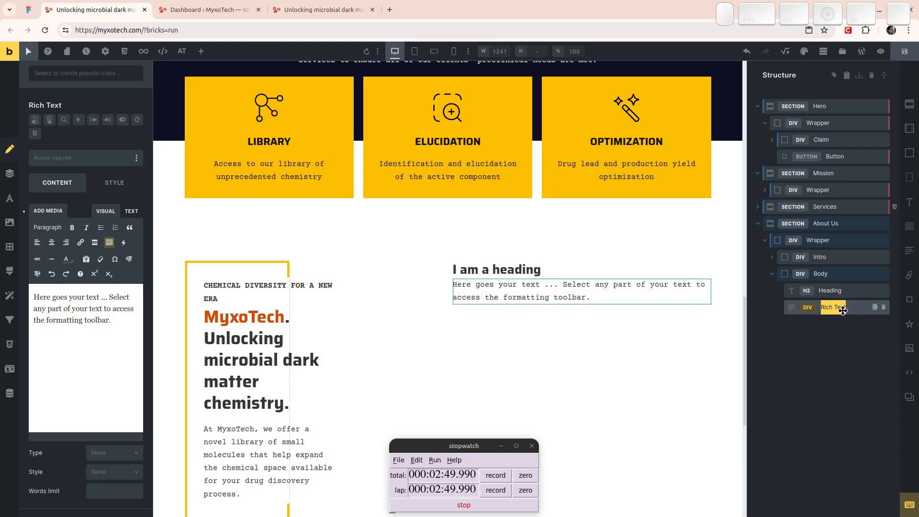
type("Text")
key("Return")
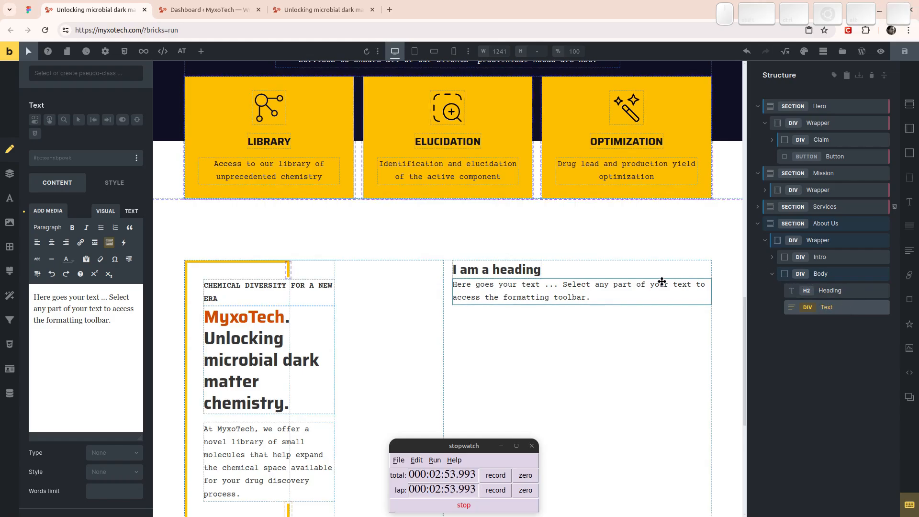
- Set the row gap of the About Us Body block to the space-content variable
left_click(838, 275)
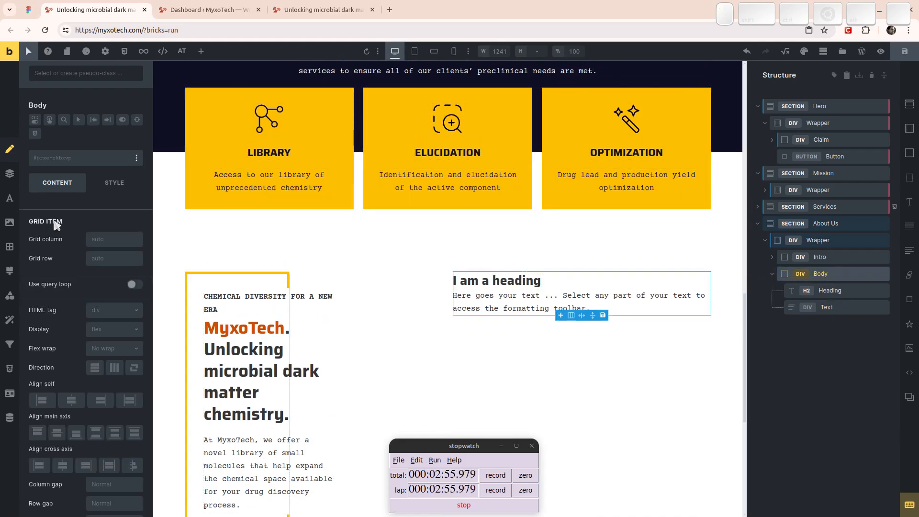
scroll(81, 418, "down", 2)
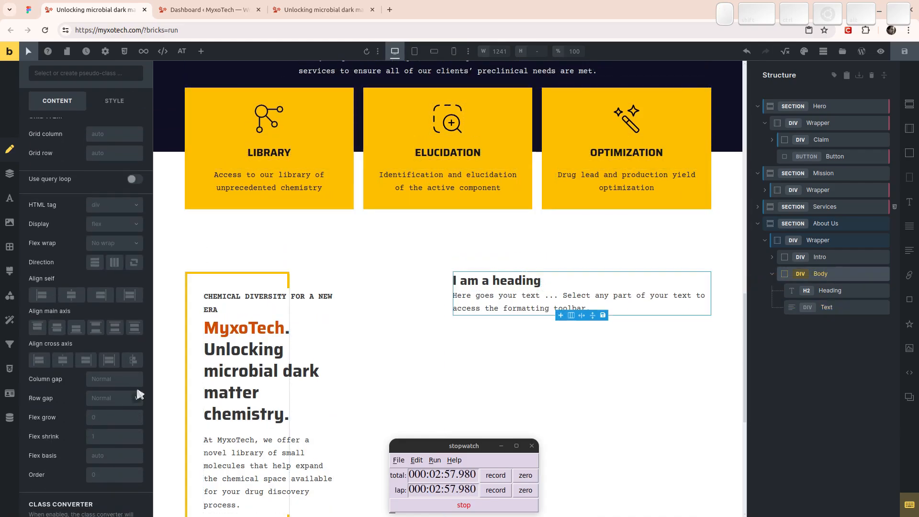
left_click(138, 400)
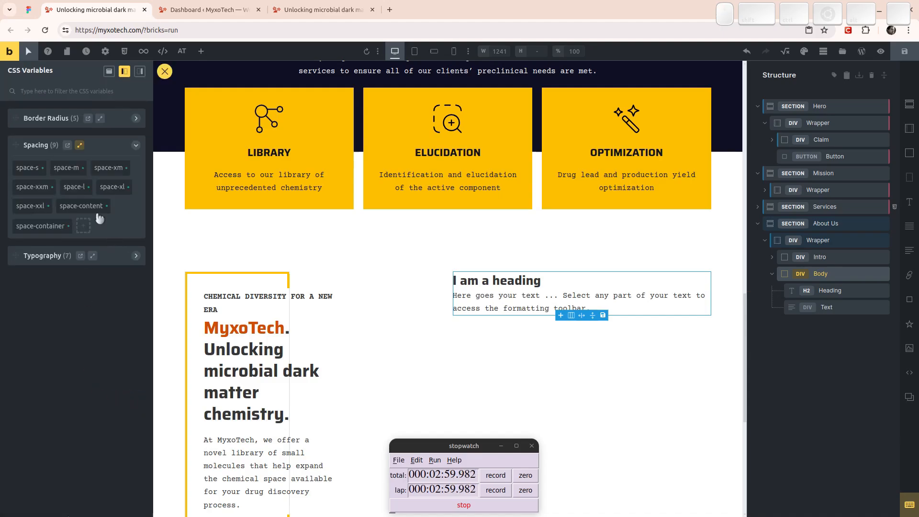
left_click(82, 206)
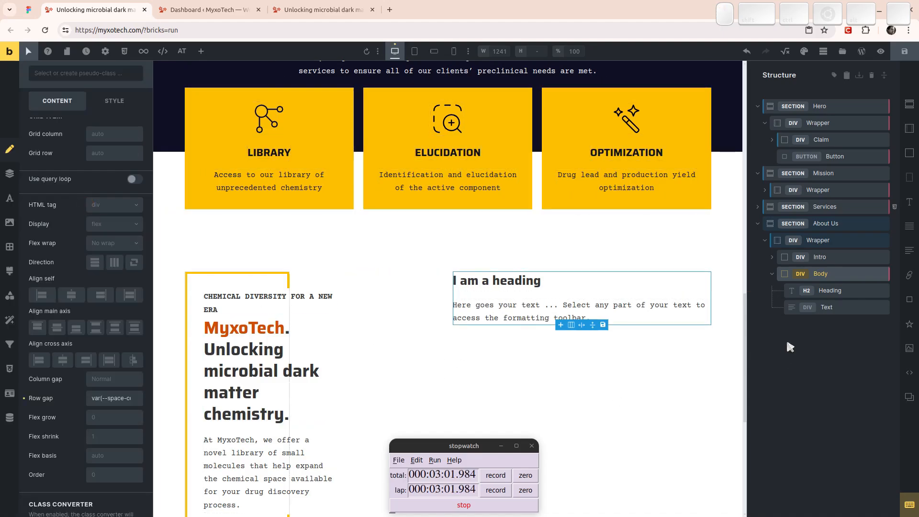
- Review the layout settings of the About Us Wrapper and Intro block, and check the About Us design in Figma
left_click(819, 239)
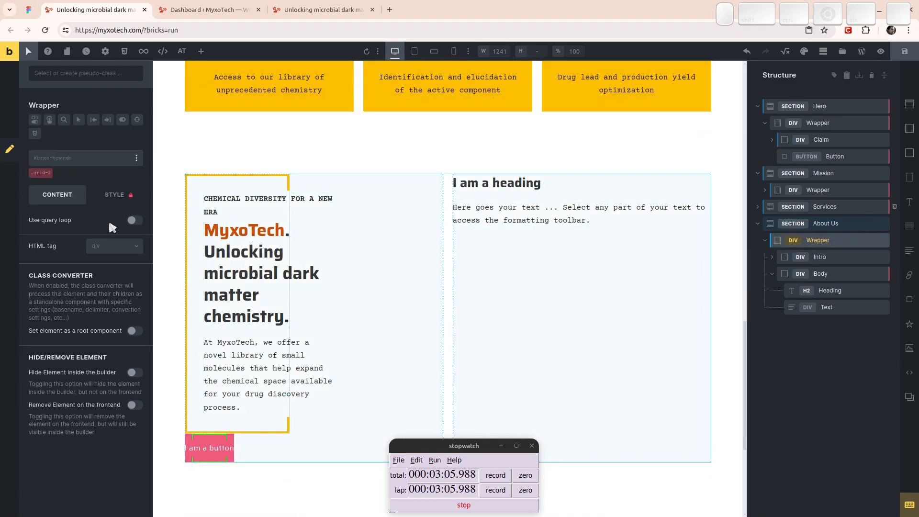
scroll(106, 296, "down", 2)
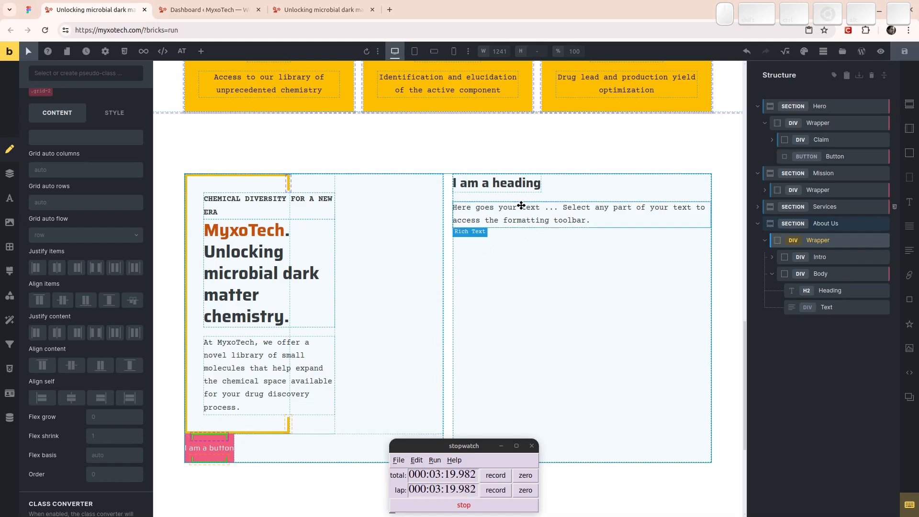
left_click(829, 273)
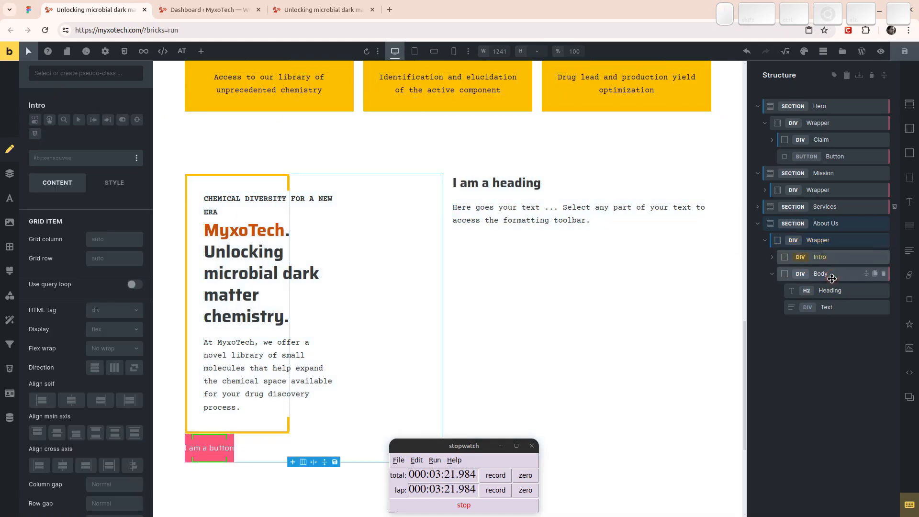
left_click(821, 258)
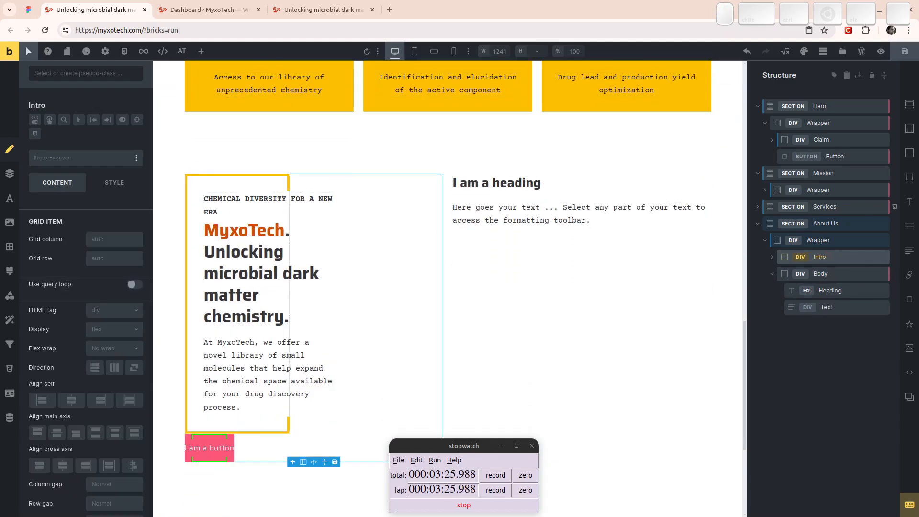
left_click(28, 9)
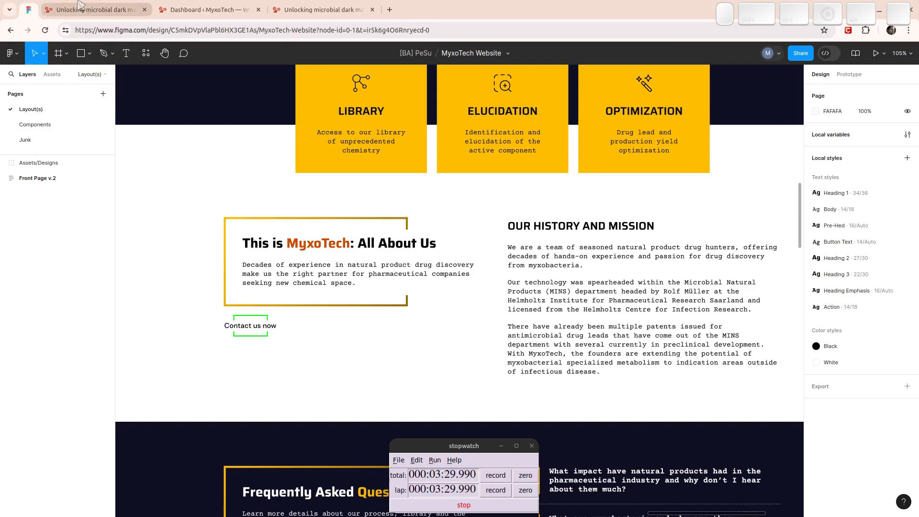
key("ctrl+Tab")
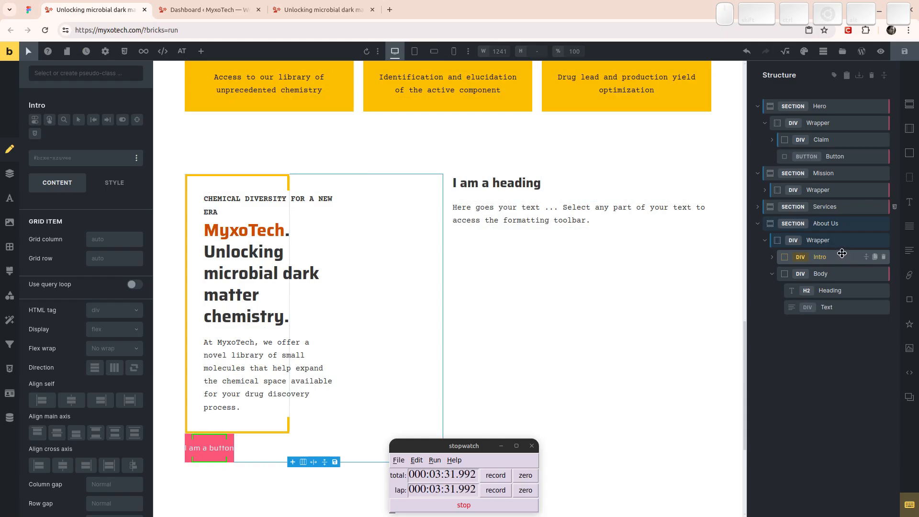
- Change the style of the button in the About Us Intro block to Dark
left_click(772, 257)
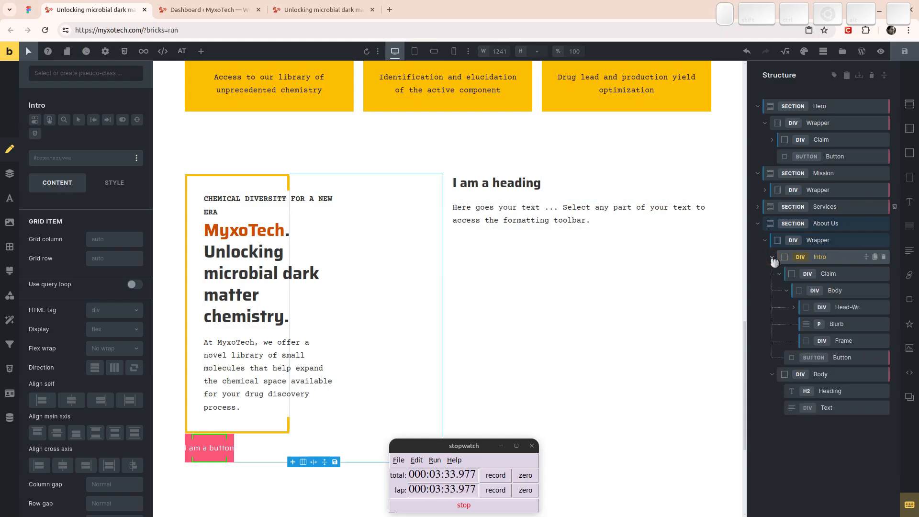
left_click(840, 357)
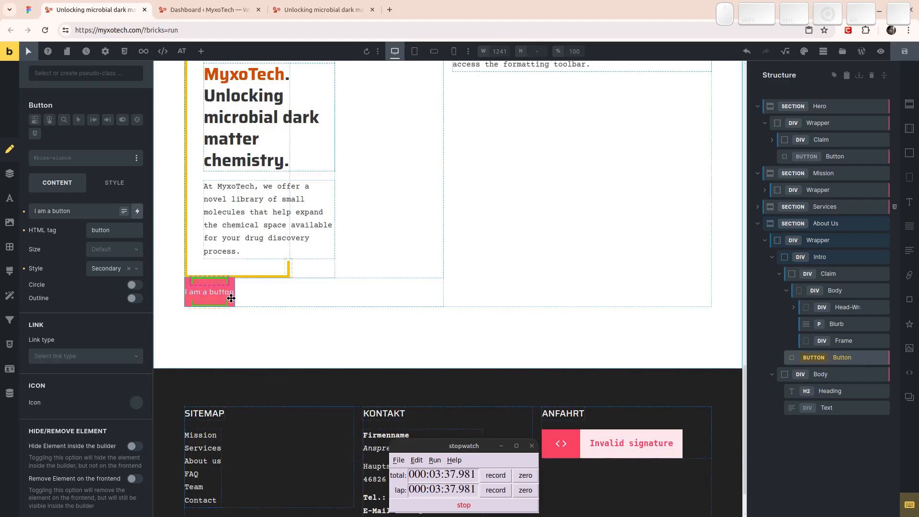
left_click(113, 55)
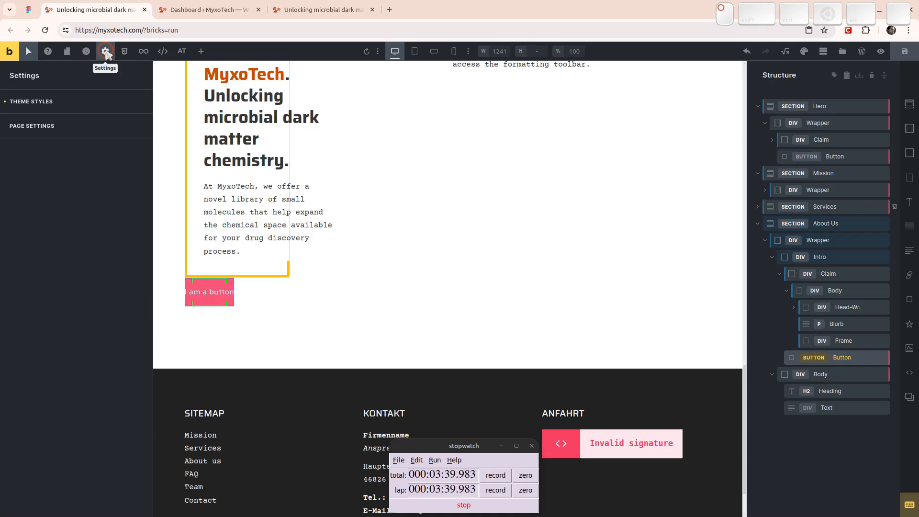
left_click(28, 102)
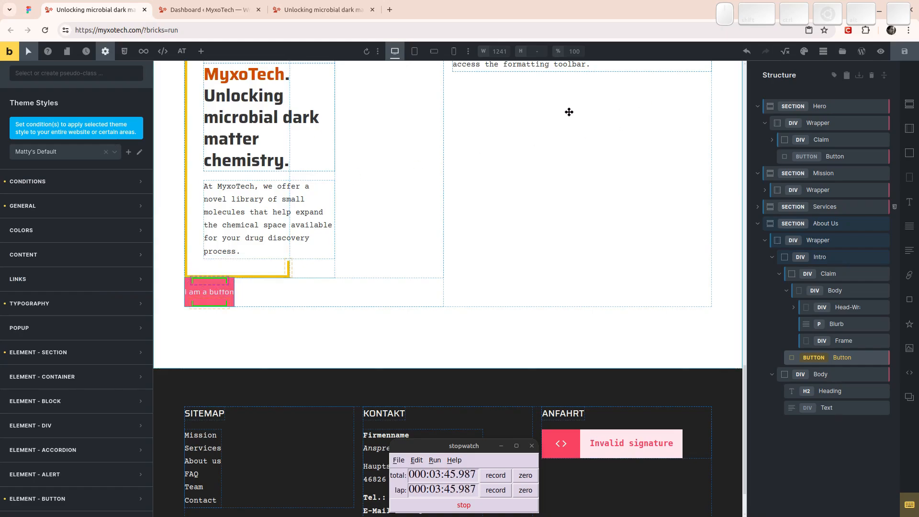
left_click(831, 355)
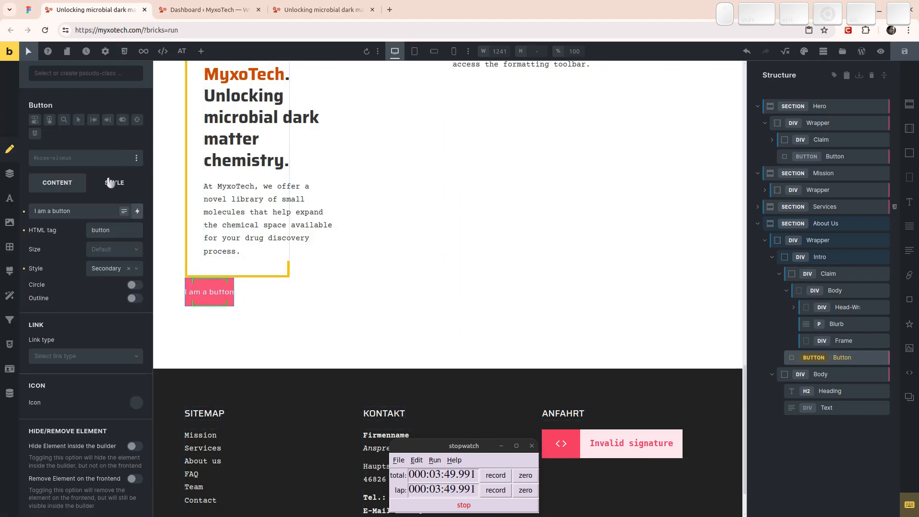
left_click(119, 271)
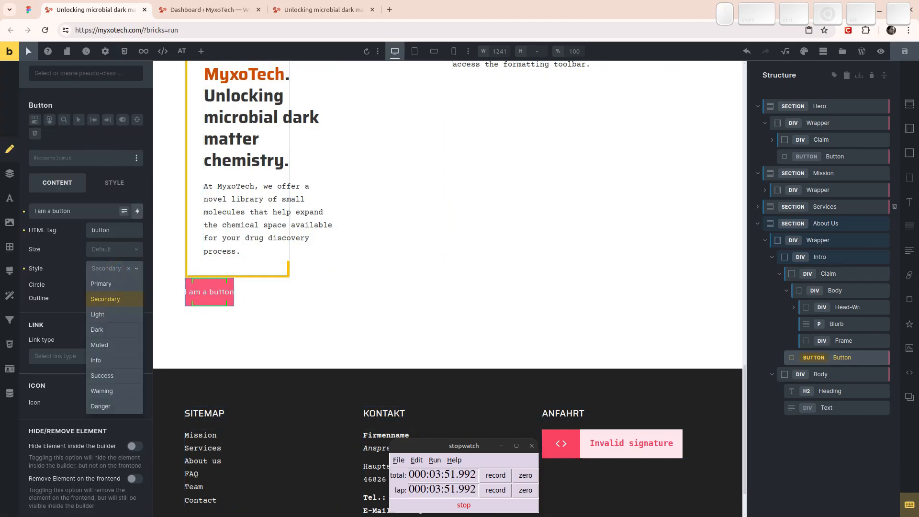
left_click(99, 329)
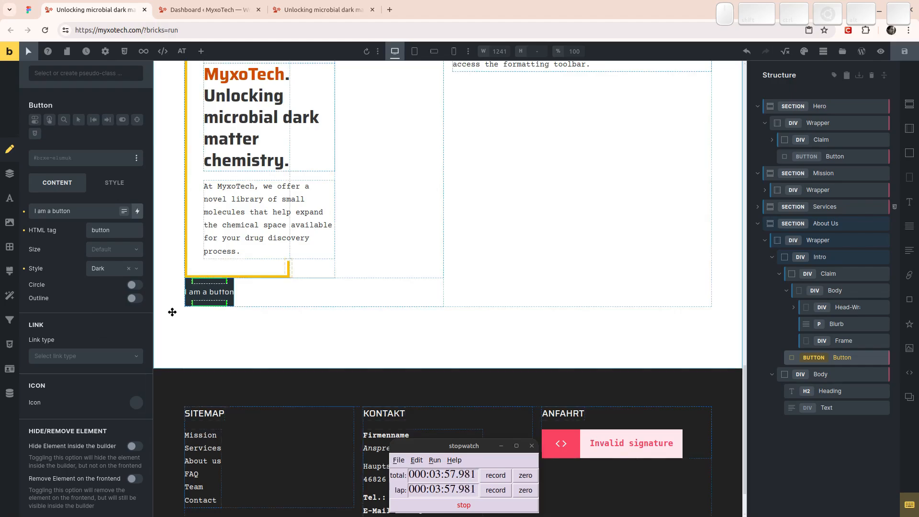
- Set the background color of the Dark button style to transparent in the theme styles
left_click(105, 51)
left_click(53, 101)
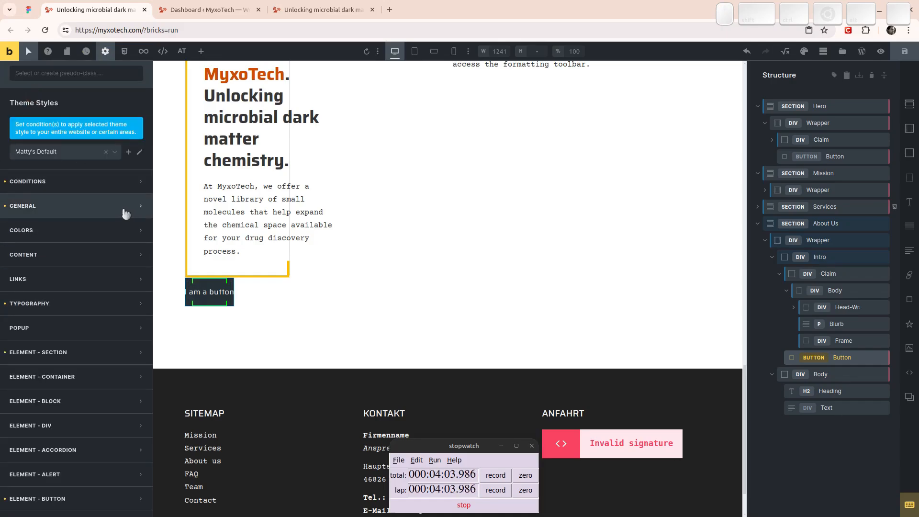
scroll(108, 232, "down", 6)
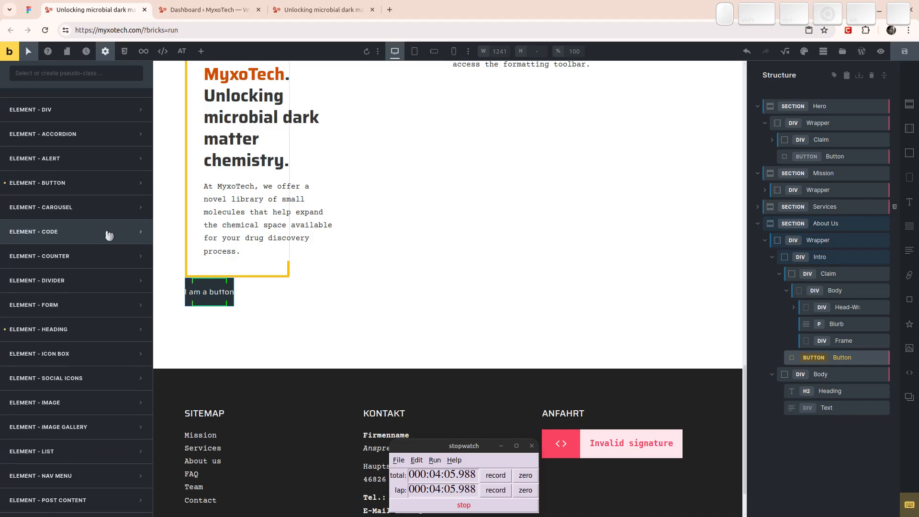
left_click(78, 192)
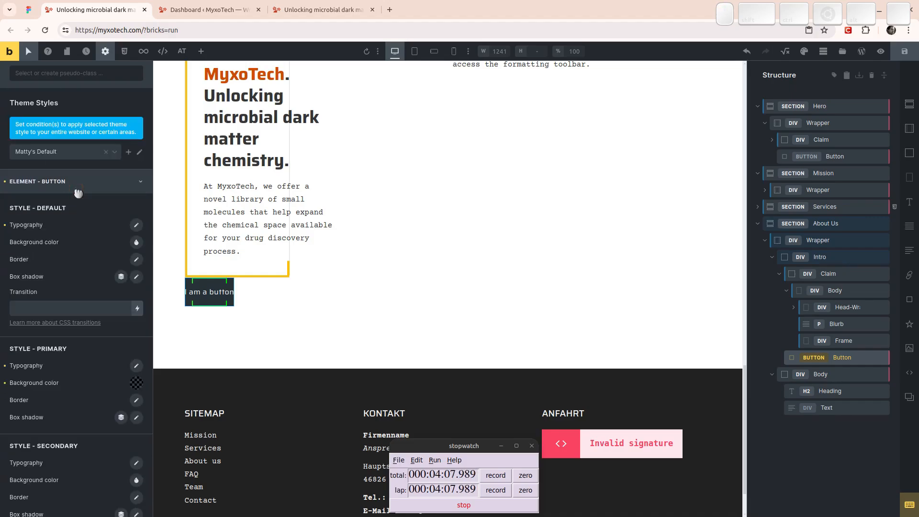
scroll(88, 288, "down", 5)
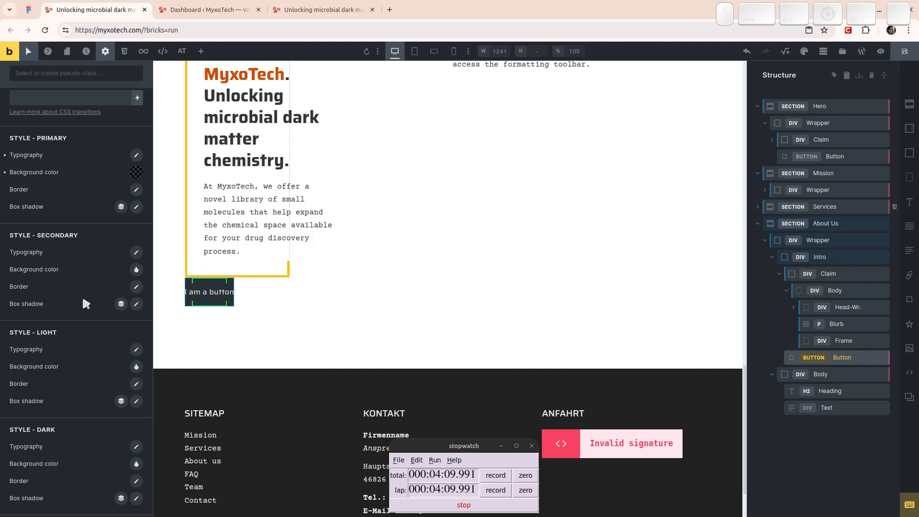
scroll(83, 301, "down", 3)
left_click(136, 358)
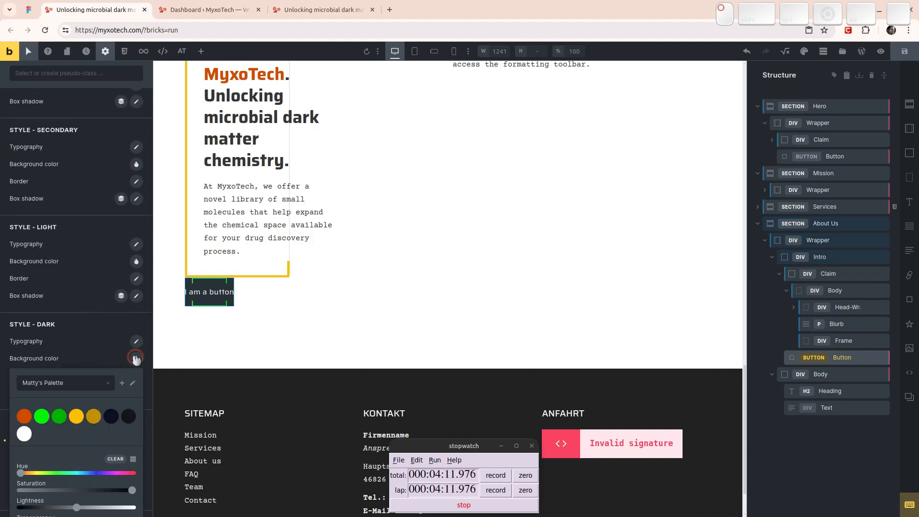
scroll(86, 382, "down", 4)
scroll(84, 431, "up", 1)
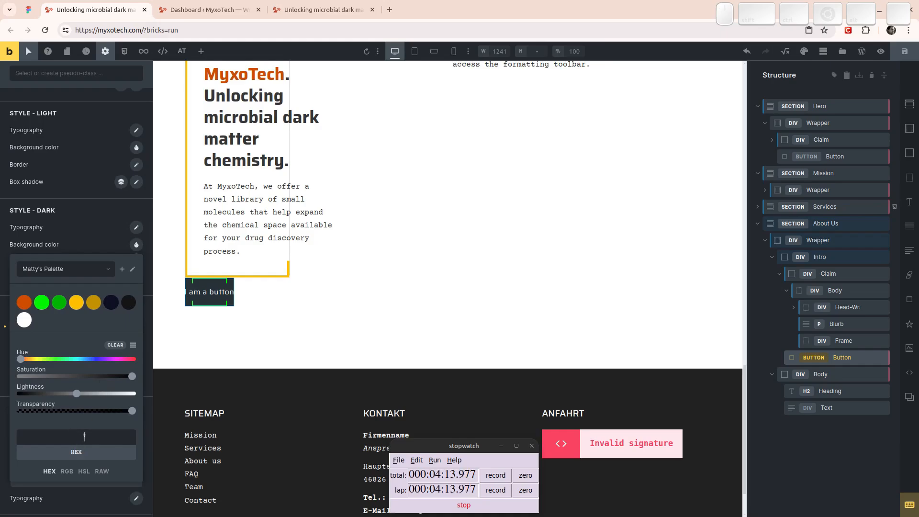
left_click(84, 435)
type("rransparent")
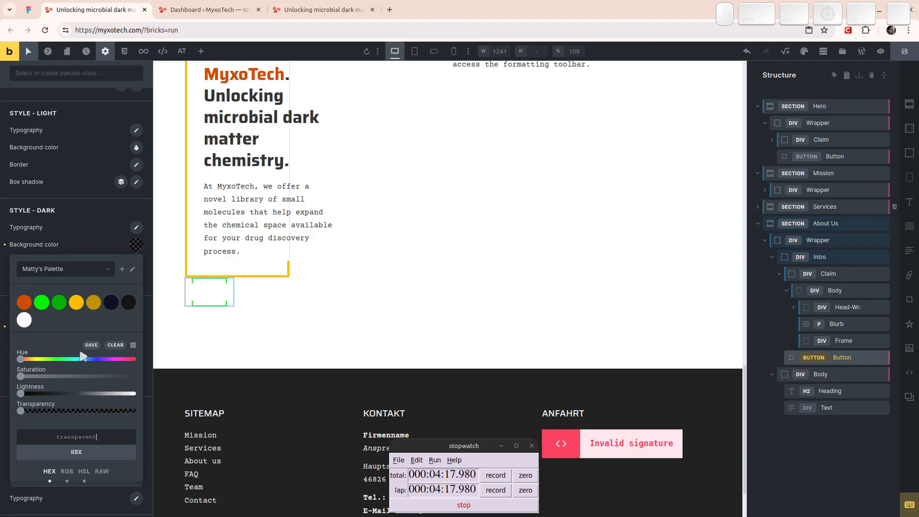
- Set the Dark button style's text color to the palette's base color, and compare the button with the Figma design
left_click(136, 228)
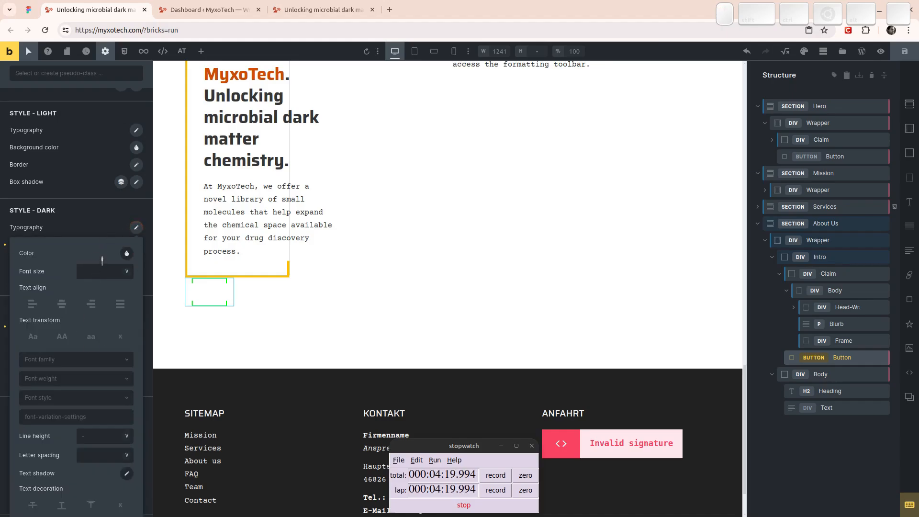
left_click(126, 253)
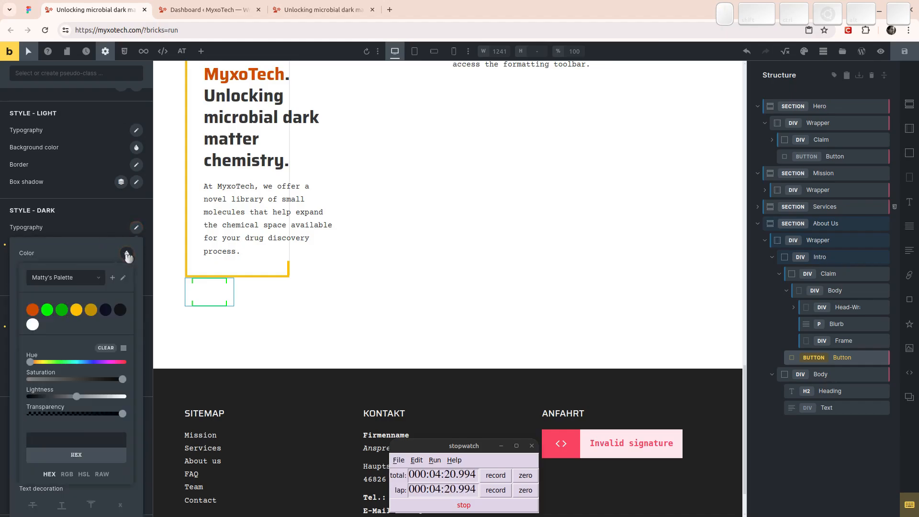
left_click(122, 312)
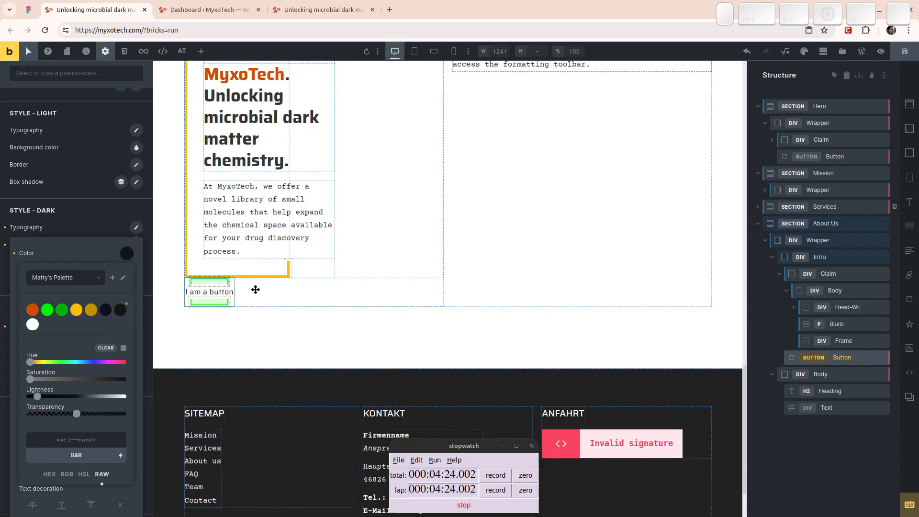
left_click(93, 226)
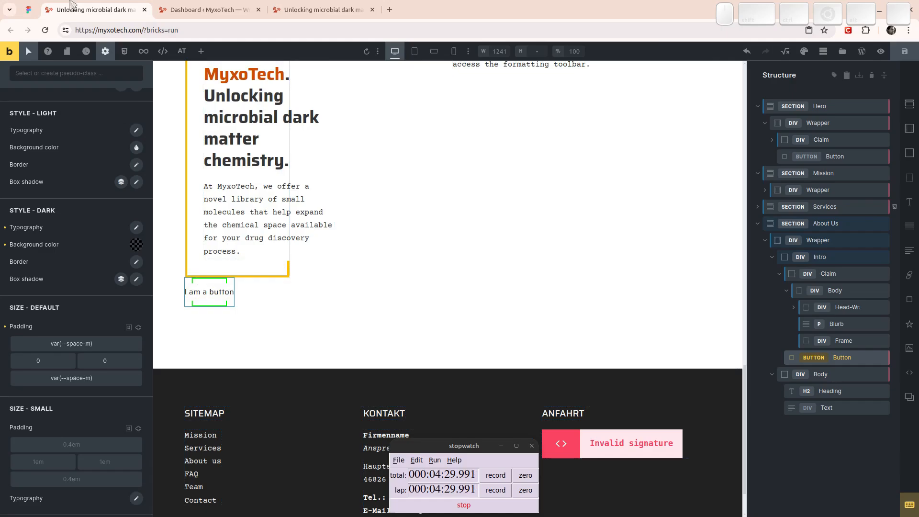
left_click(29, 10)
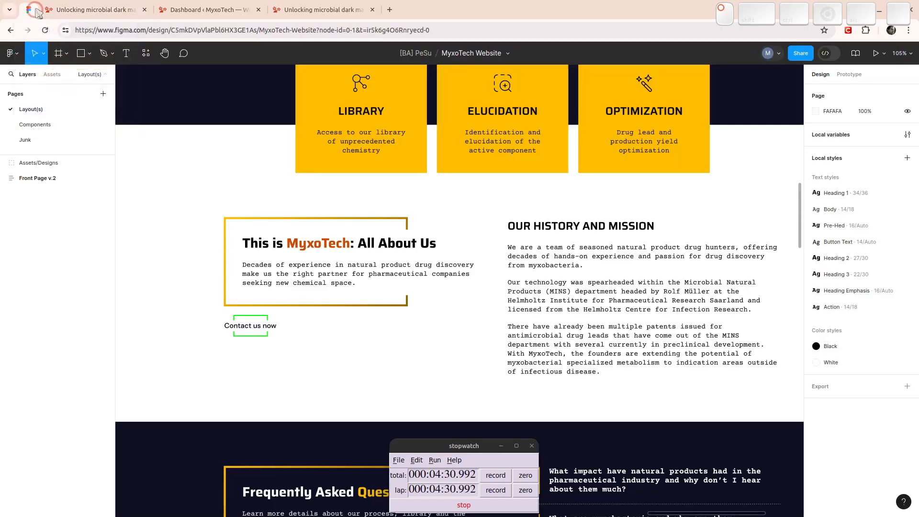
left_click(92, 9)
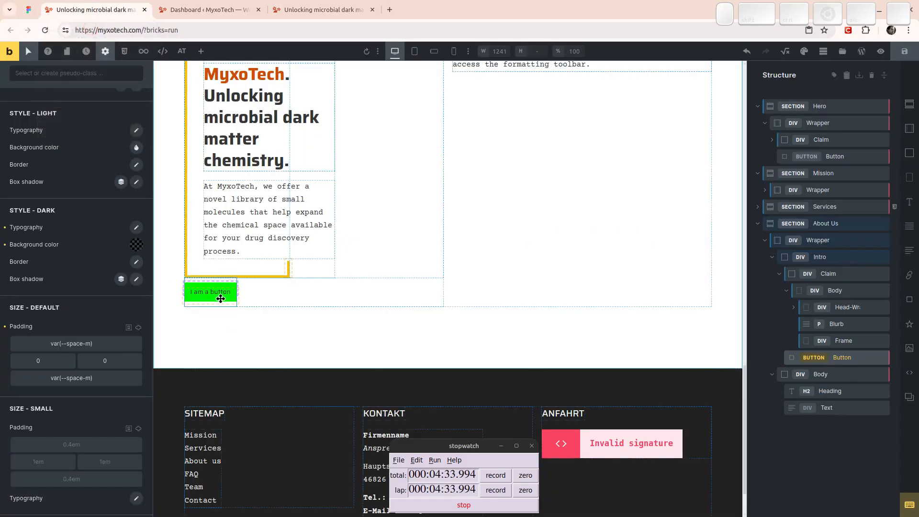
- Set the row gap of the Claim in the About Us Intro block to the space-content variable
left_click(821, 274)
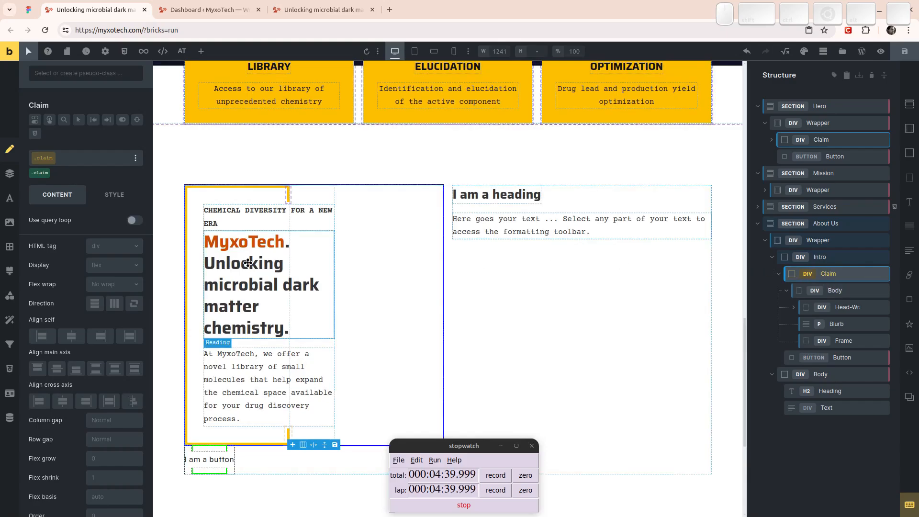
left_click(139, 441)
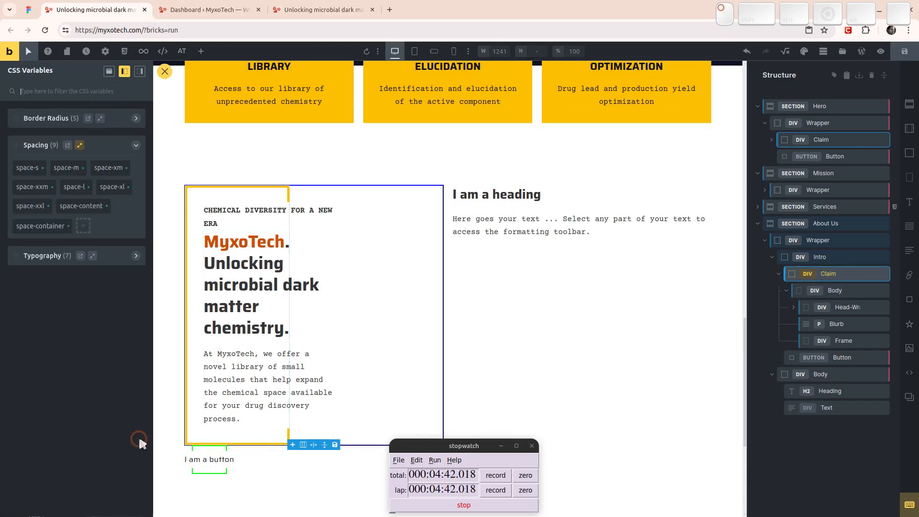
left_click(81, 207)
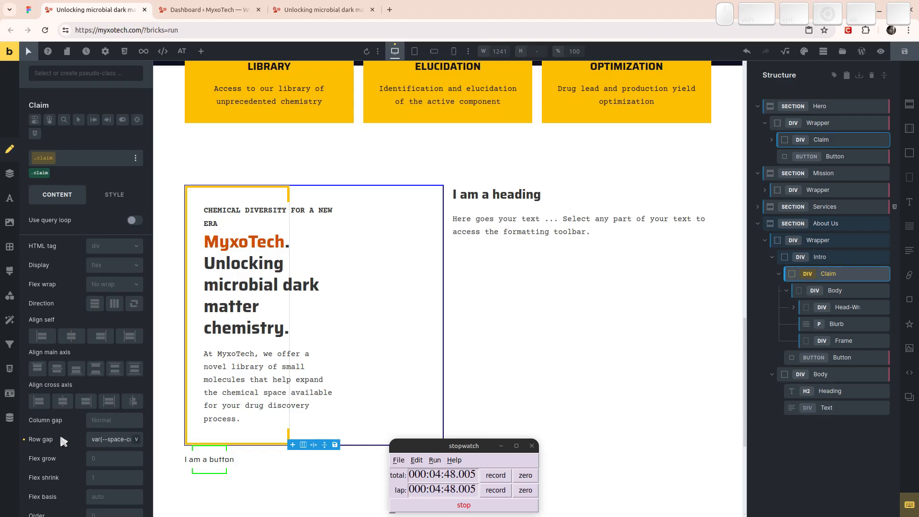
- Clear the row gap of the Claim in the About Us Intro and set the Intro block's row gap to the space-content variable
left_click(25, 440)
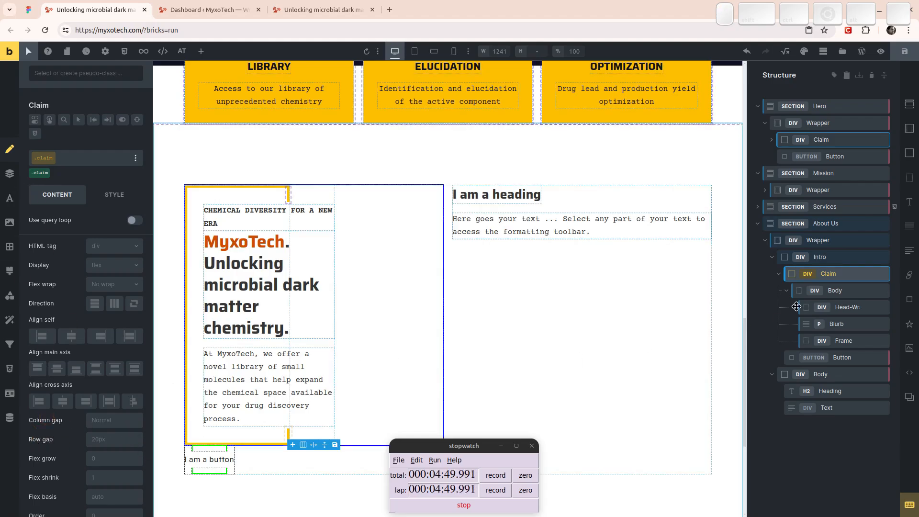
left_click(836, 258)
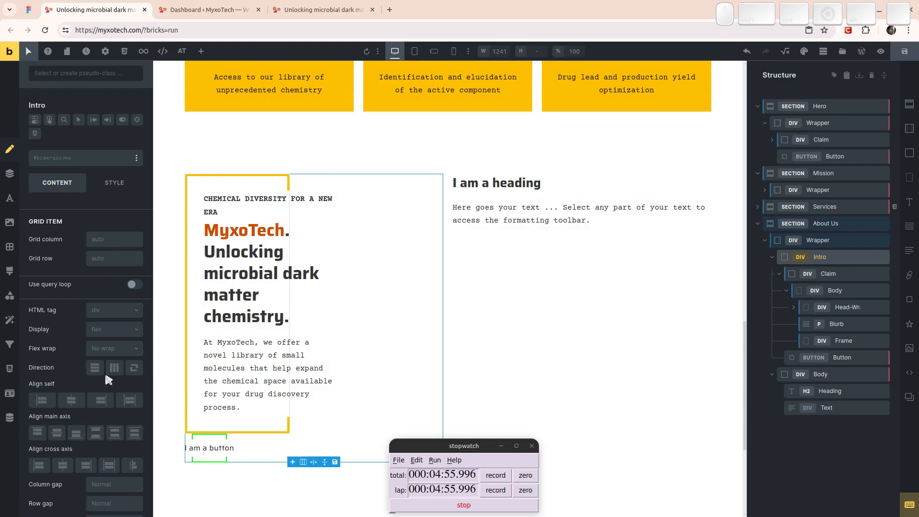
left_click(139, 506)
left_click(77, 206)
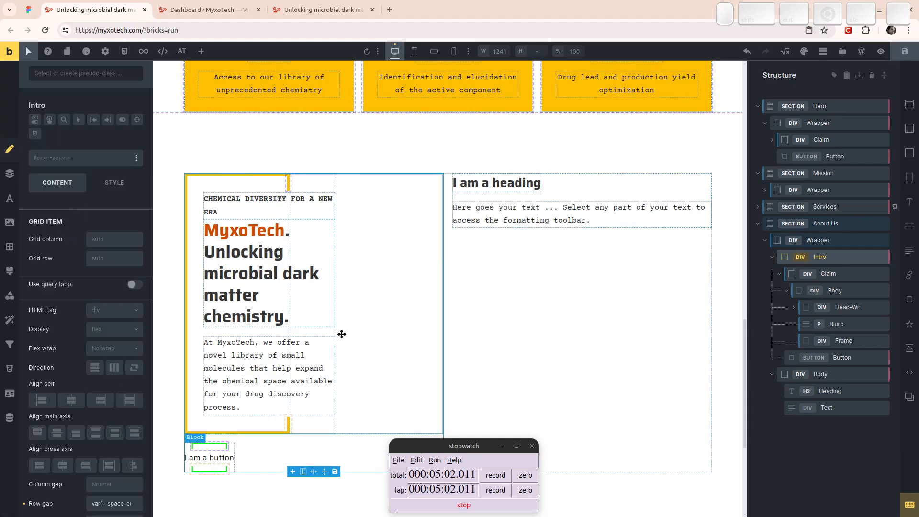
- Remove the maximum width from the claim__body class of the About Us Claim's Body and lock the class
left_click(827, 272)
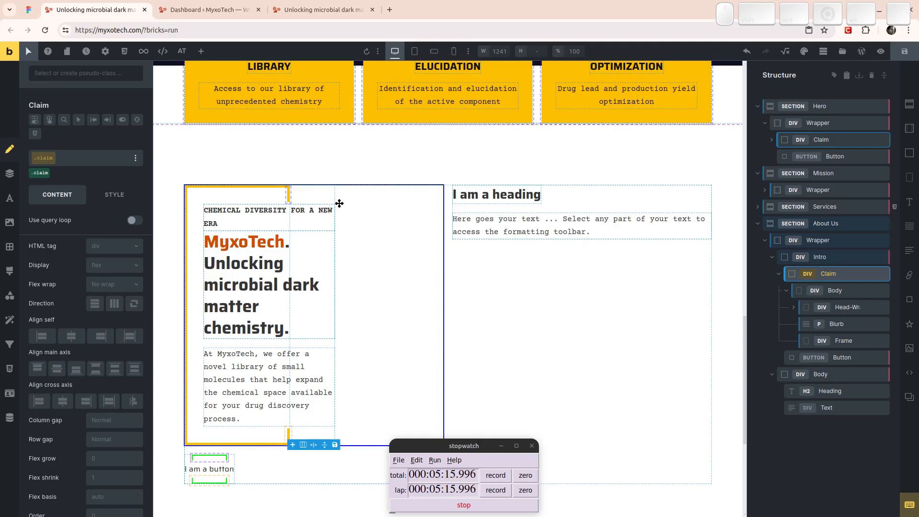
left_click(112, 195)
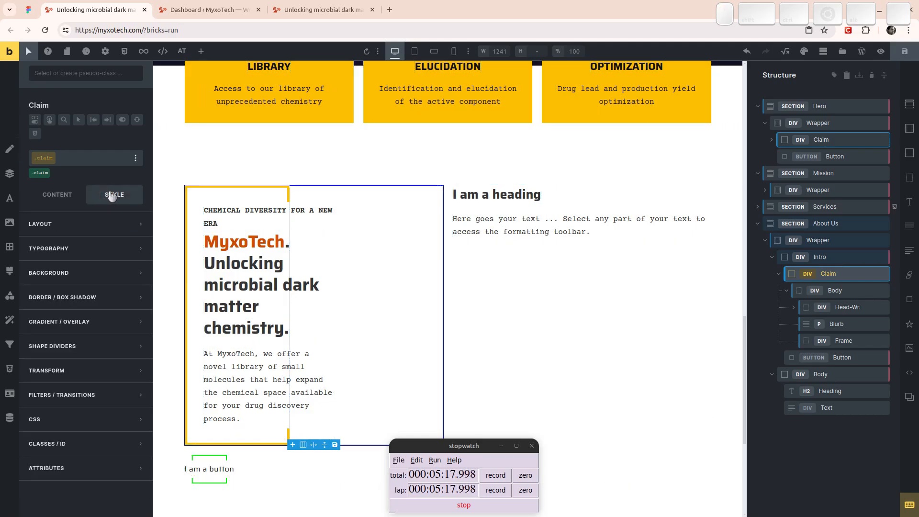
left_click(850, 291)
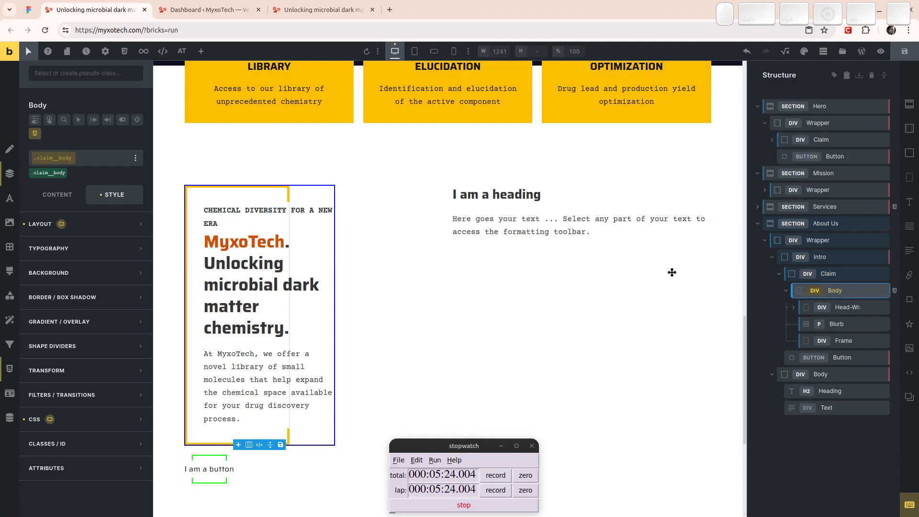
left_click(83, 222)
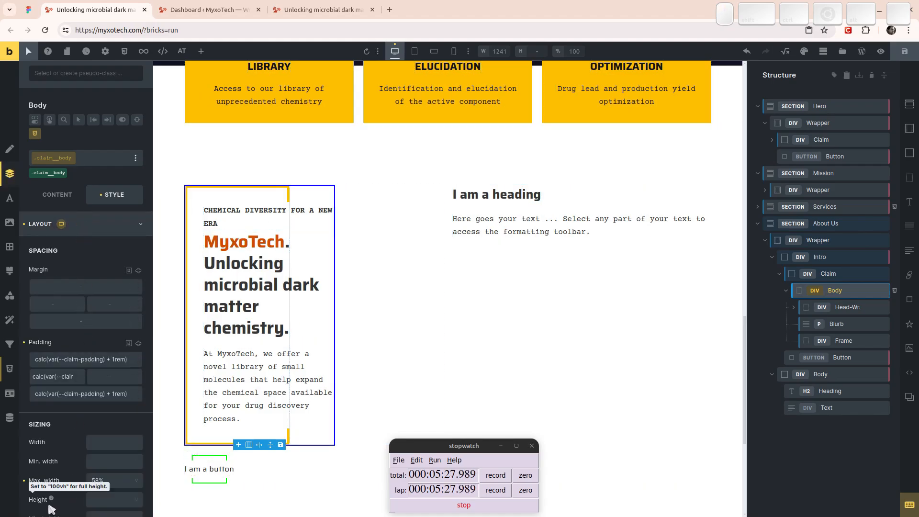
left_click(24, 480)
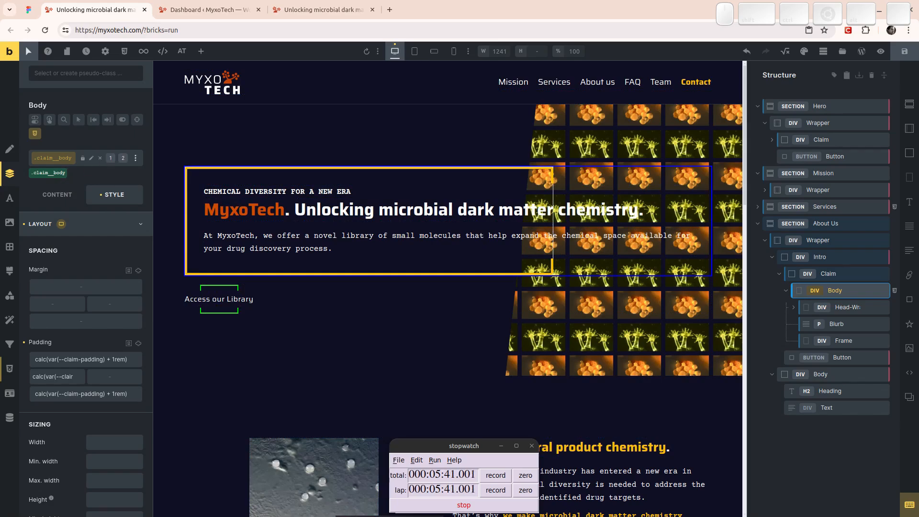
left_click(83, 157)
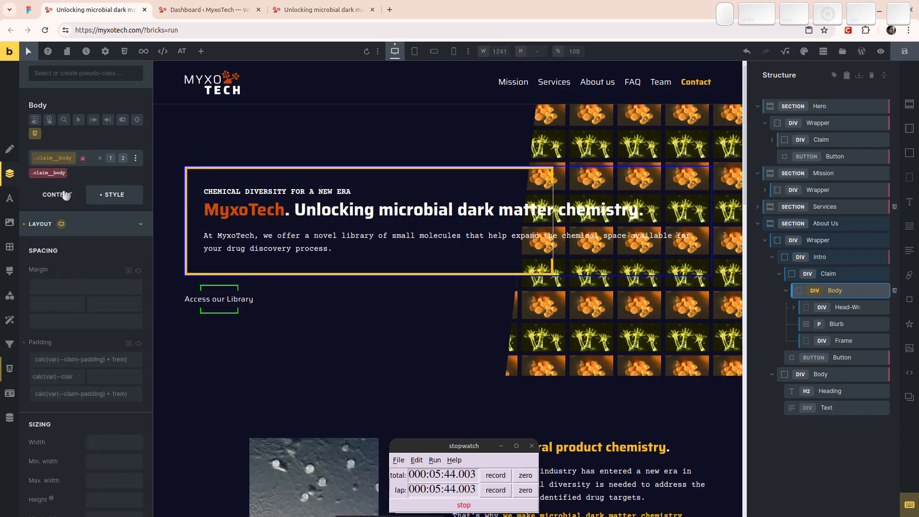
left_click(49, 174)
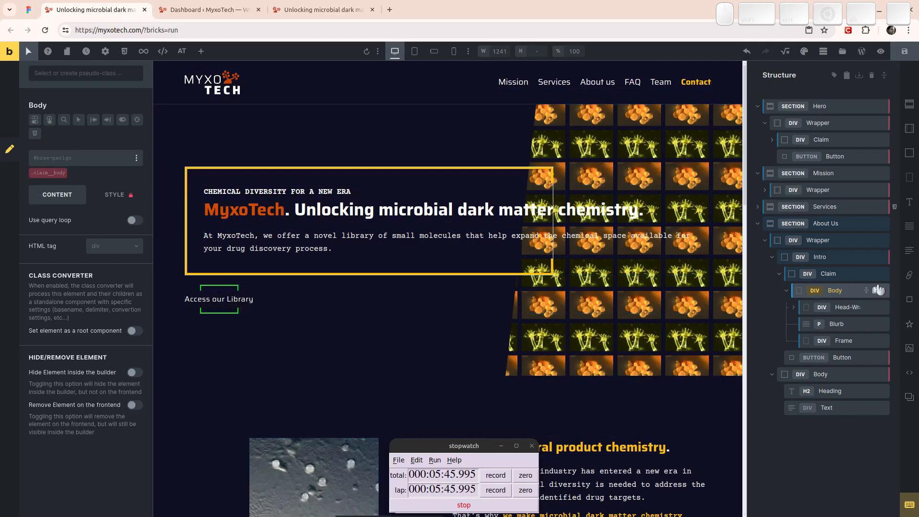
- Collapse the Mission section and the About Us Body block in the structure, and expand the Hero's Claim
left_click(833, 280)
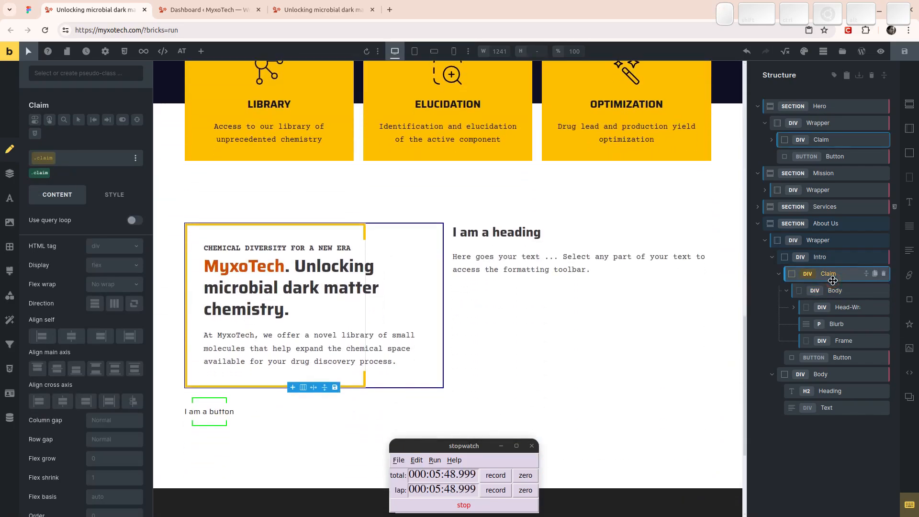
left_click(814, 140)
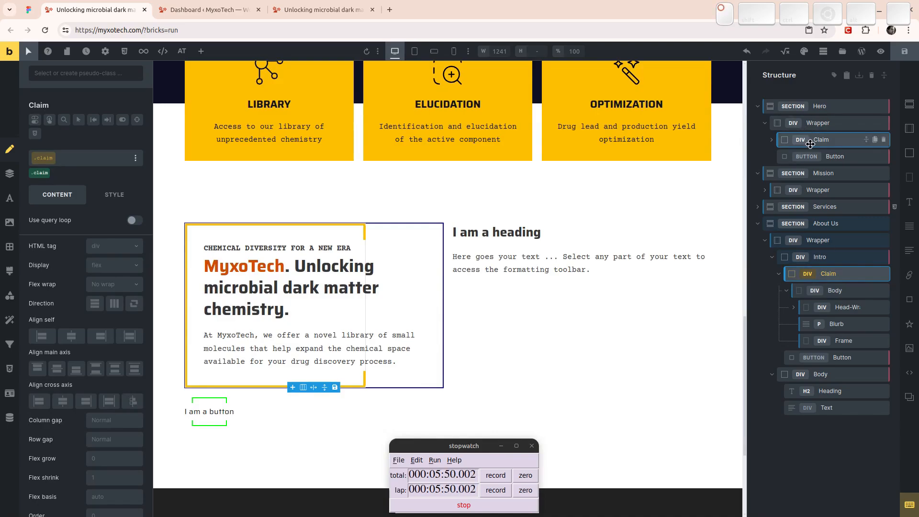
left_click(759, 176)
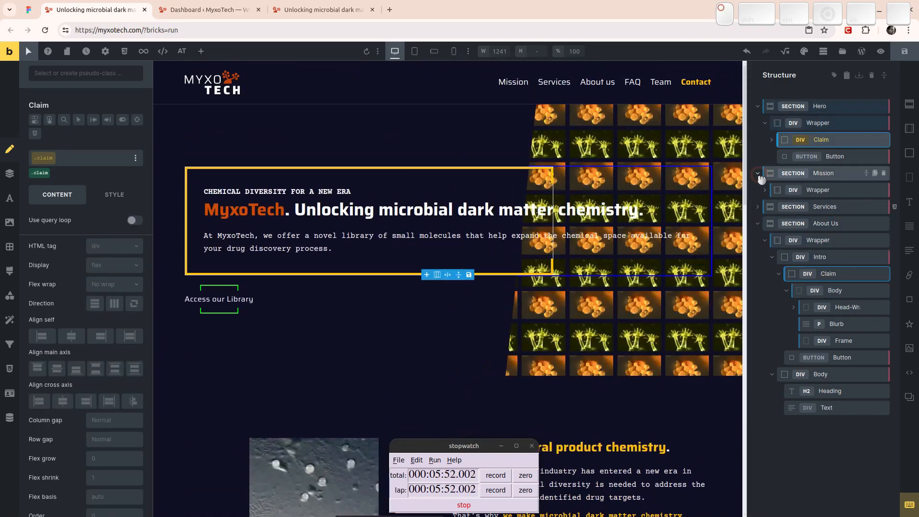
left_click(771, 358)
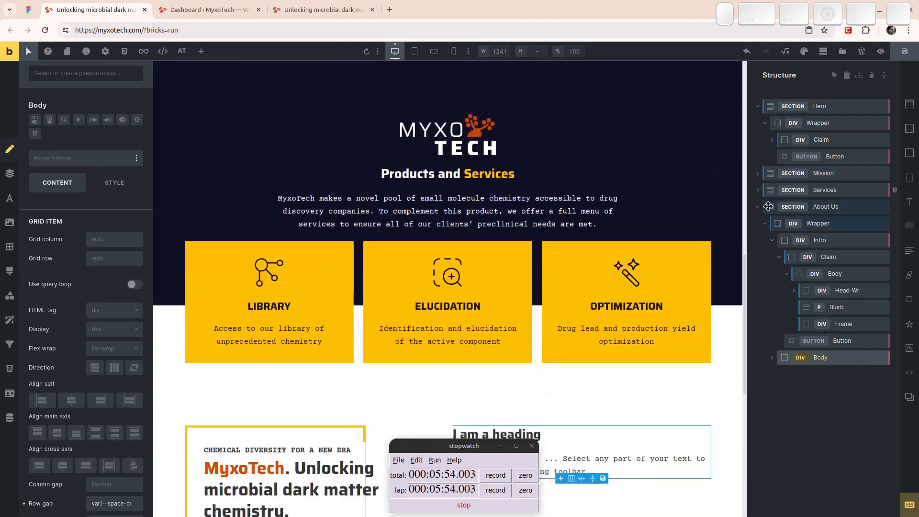
left_click(772, 141)
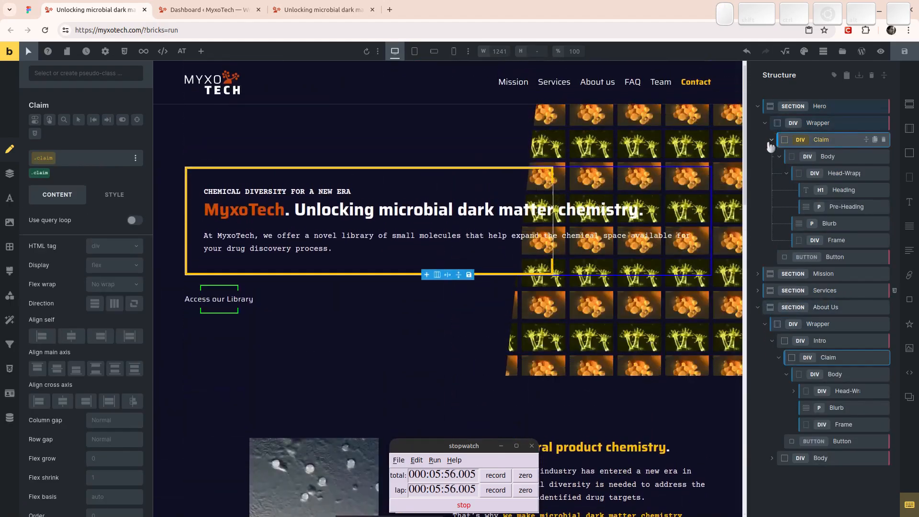
- Examine how the Hero's Claim, its Body with the nested elements, and the adjacent Button are structured
left_click(830, 157)
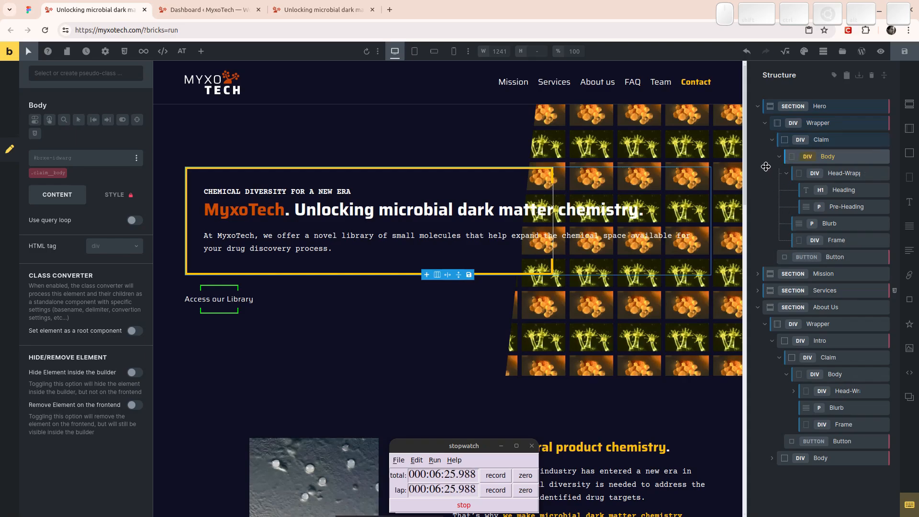
left_click(779, 158)
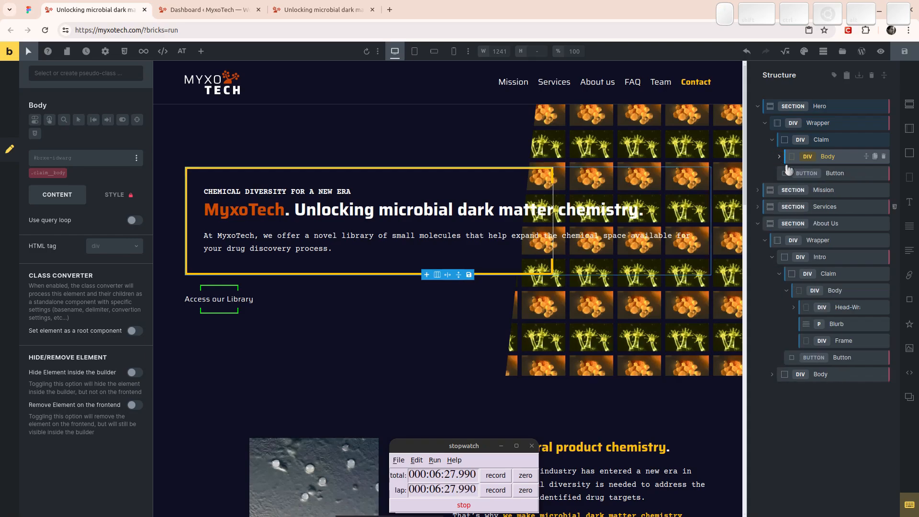
left_click(807, 140)
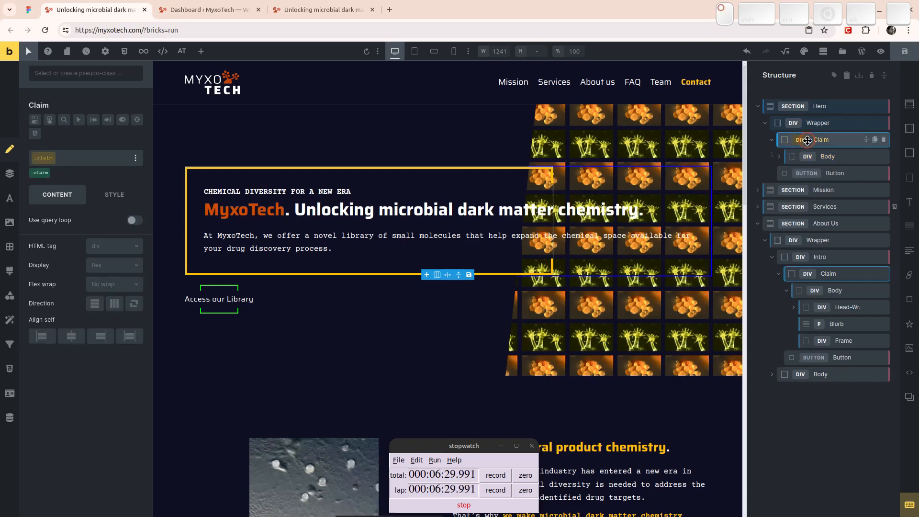
left_click(818, 171)
left_click(818, 140)
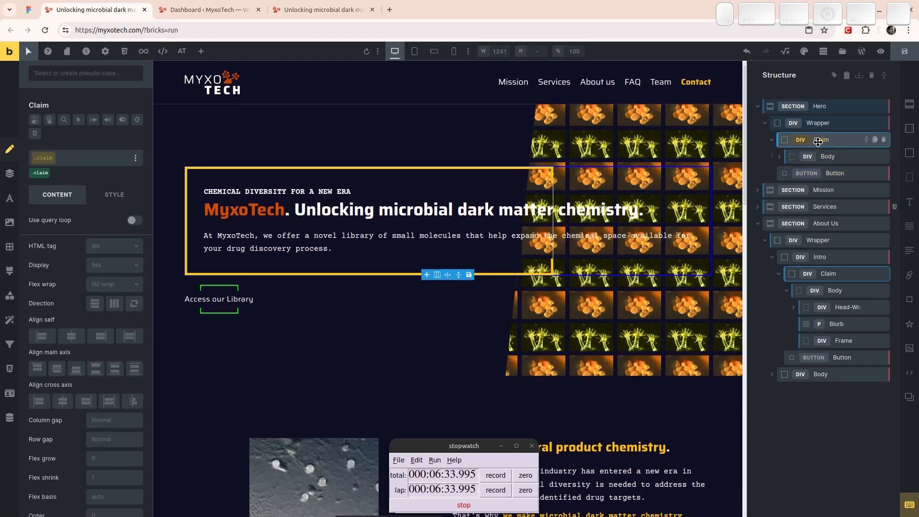
left_click(820, 158)
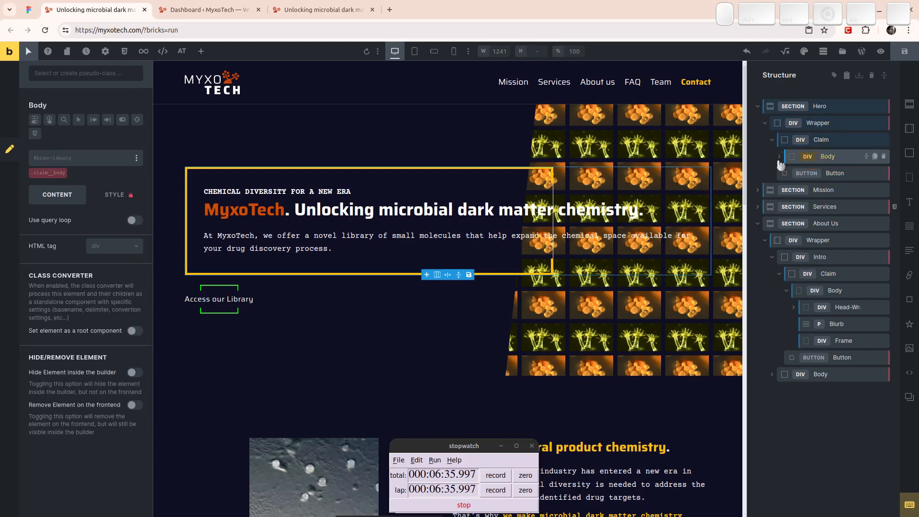
left_click(778, 158)
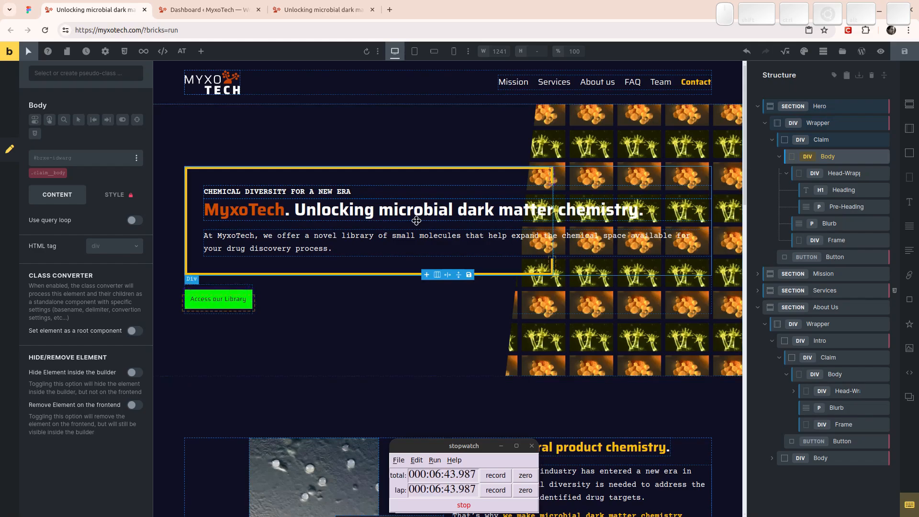
left_click(780, 158)
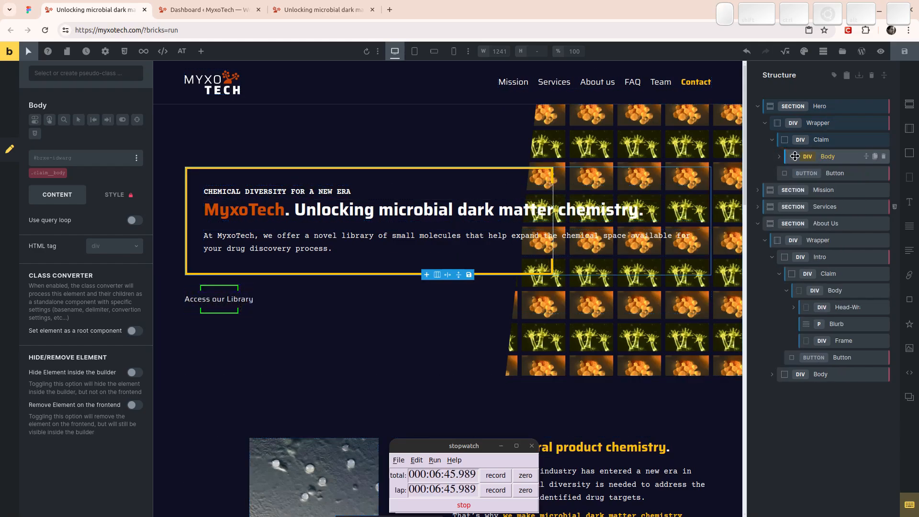
left_click(815, 139)
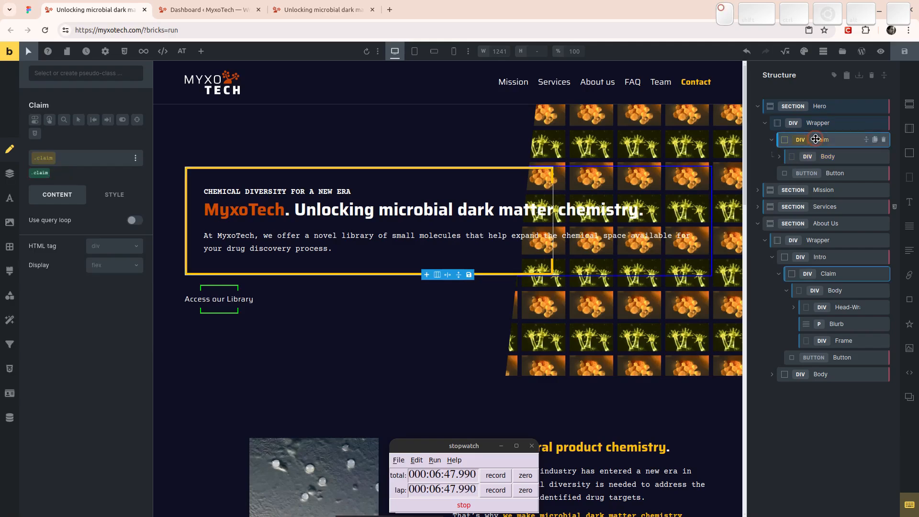
left_click(814, 157)
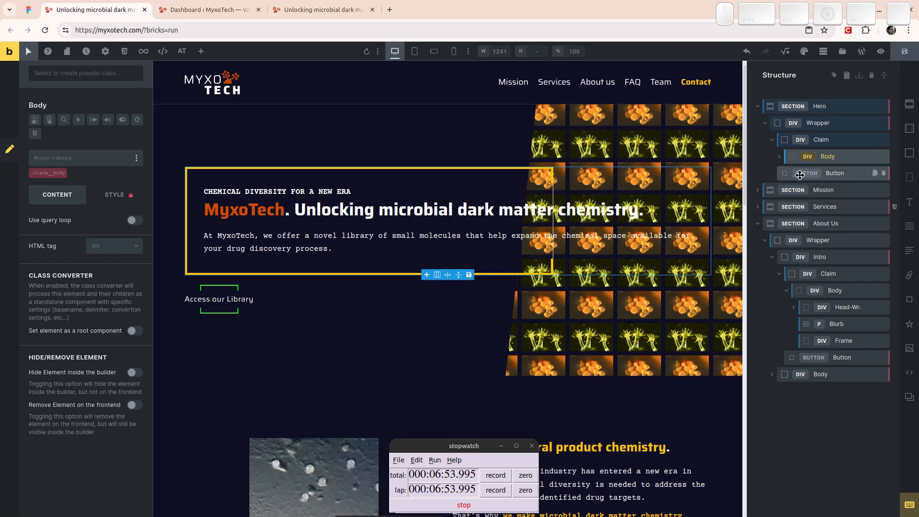
- Move the Hero's button inside the Claim, directly after its Body
mouse_move(799, 175)
left_mouse_down()
mouse_move(817, 158)
mouse_move(815, 167)
left_mouse_up()
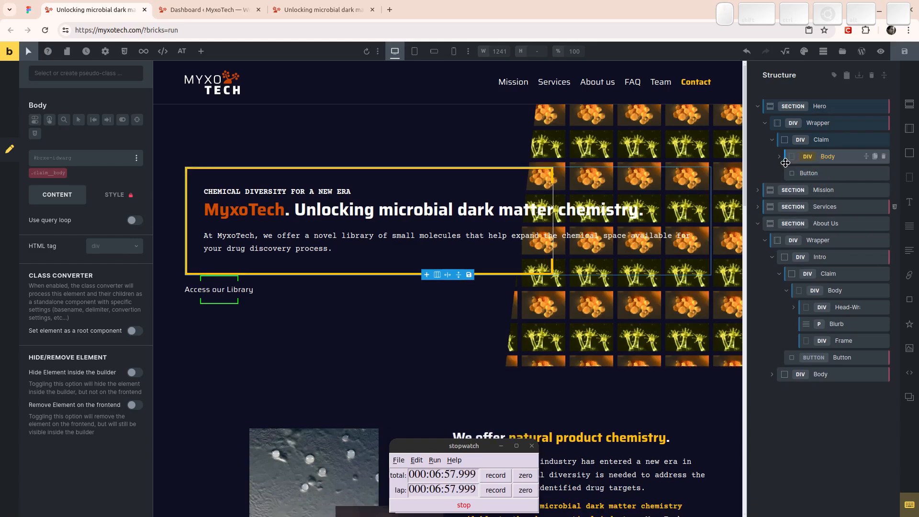
key("ctrl+z")
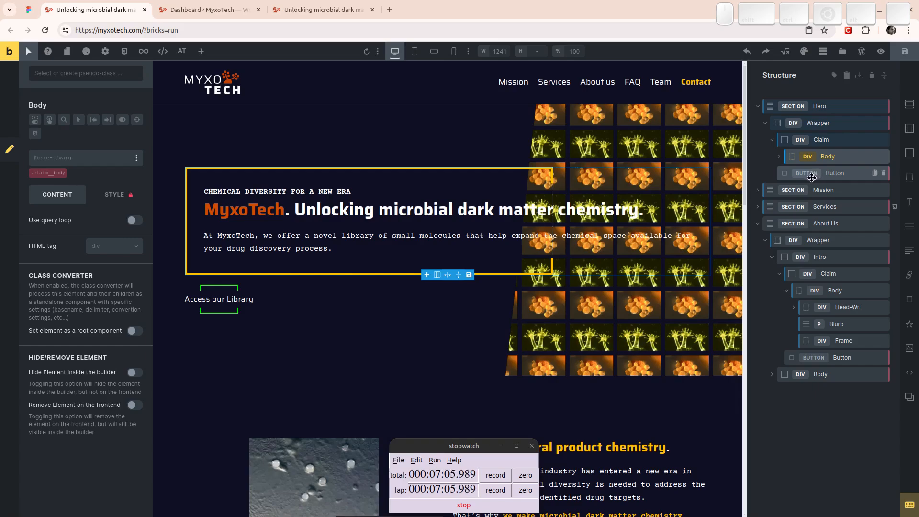
left_click(779, 158)
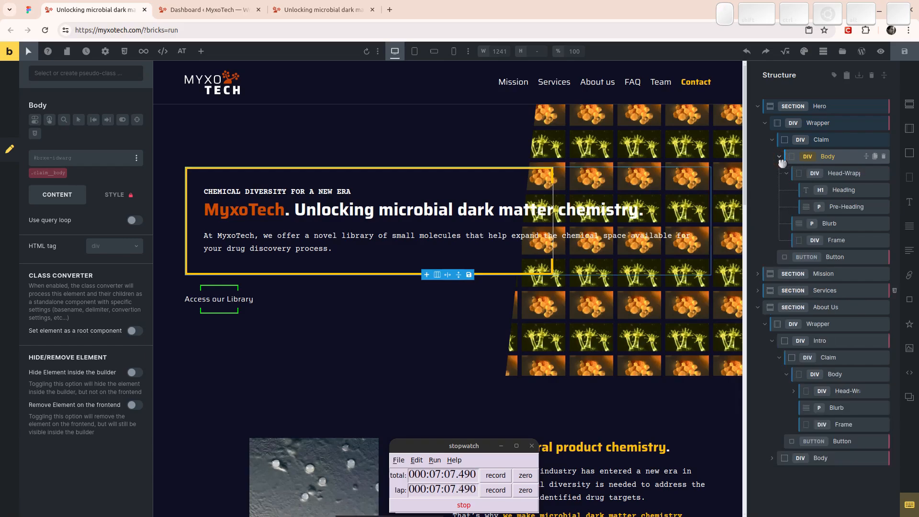
left_click(805, 173)
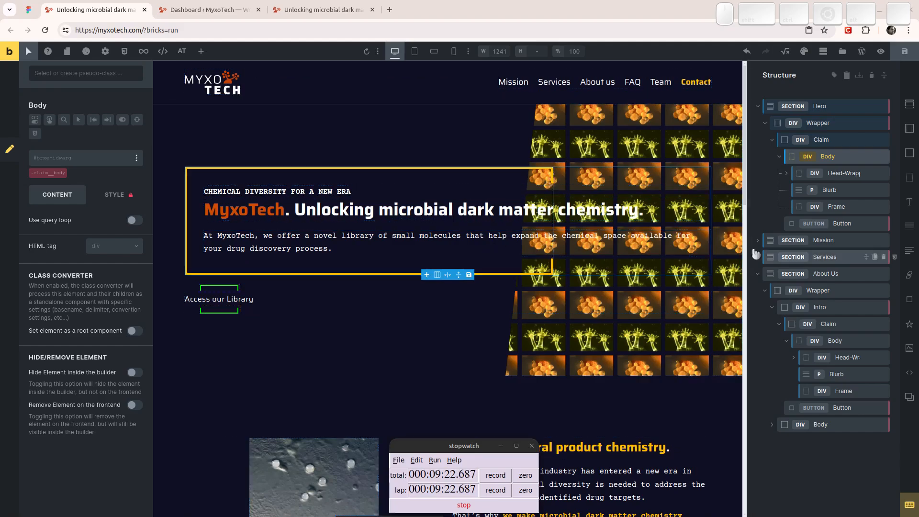
- Try nesting the Hero's button inside the Claim's Body and move it back out to the Claim level
left_click(807, 225)
mouse_move(811, 225)
left_mouse_down()
mouse_move(824, 215)
mouse_move(821, 224)
left_mouse_up()
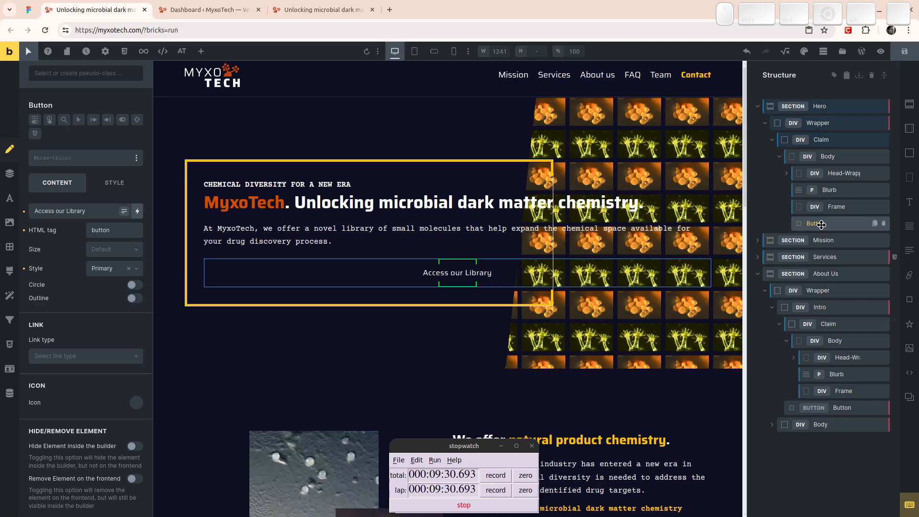
left_click_drag(808, 221, 797, 233)
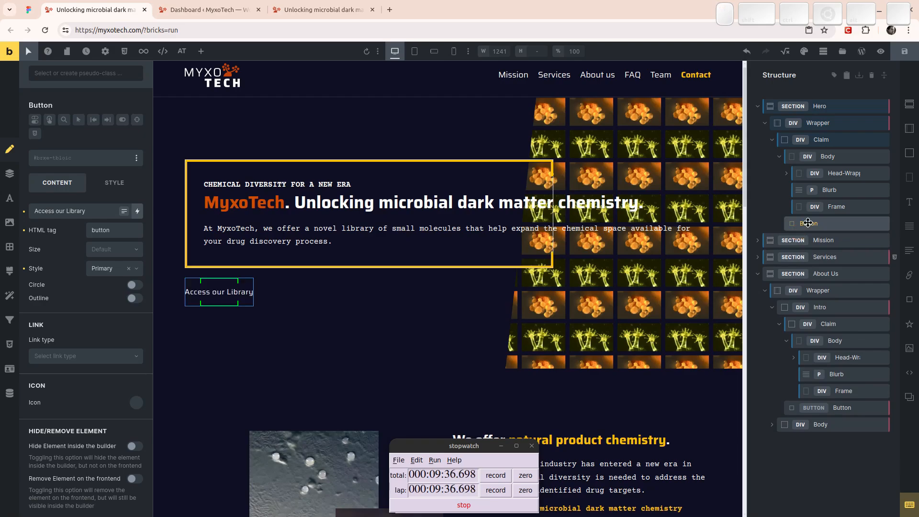
- Set the maximum width of the Body inside the Hero's Claim to 58%
left_click(818, 138)
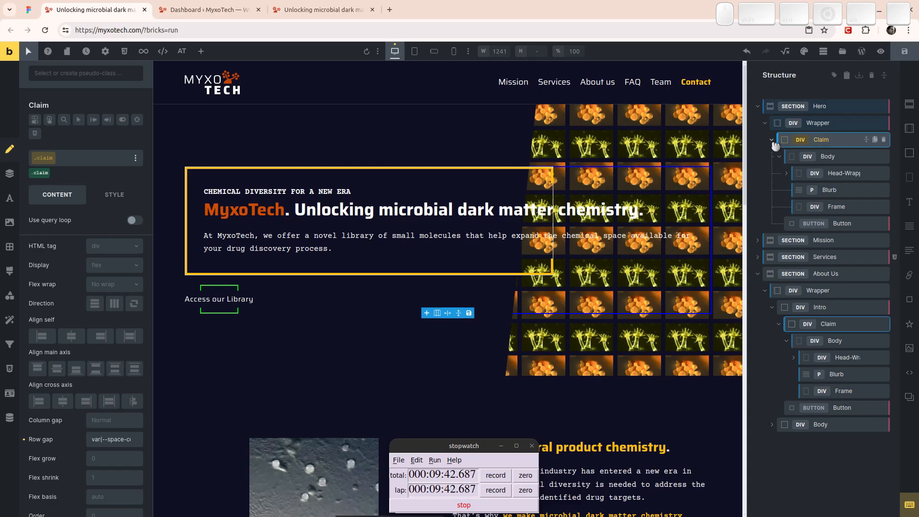
left_click(840, 156)
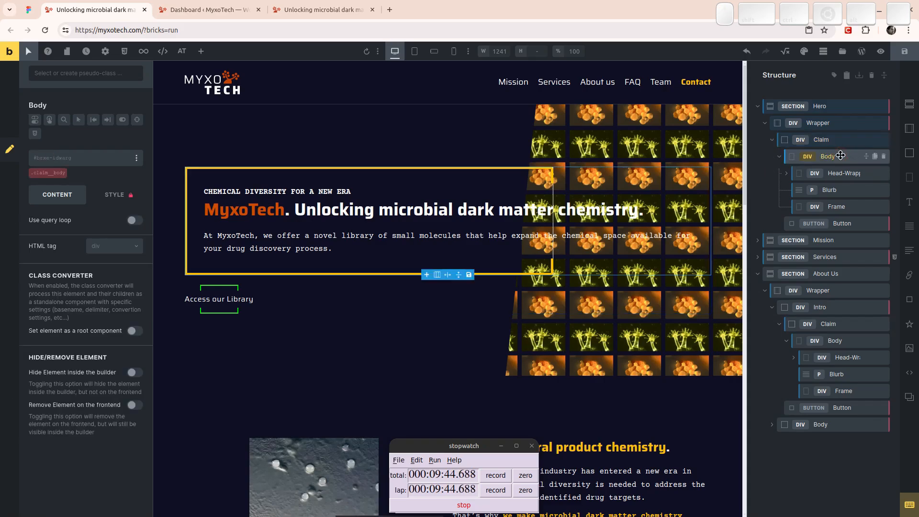
left_click(131, 194)
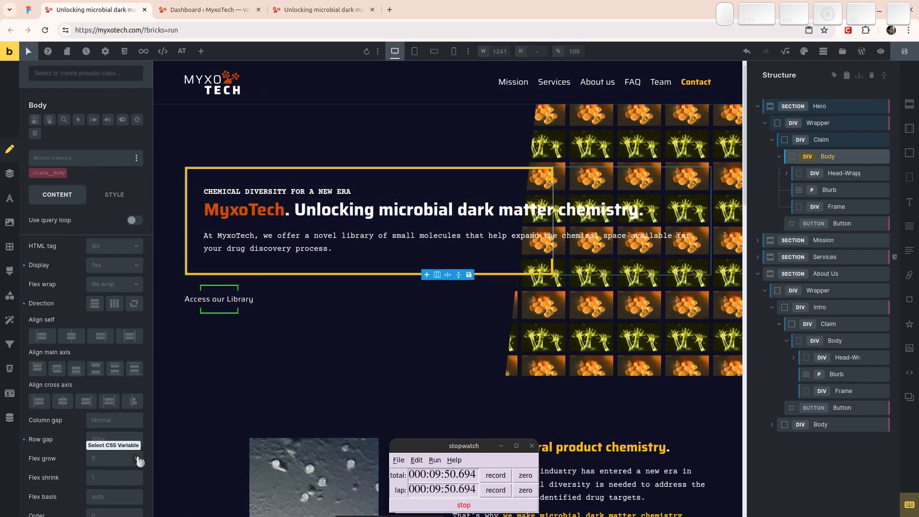
left_click(114, 196)
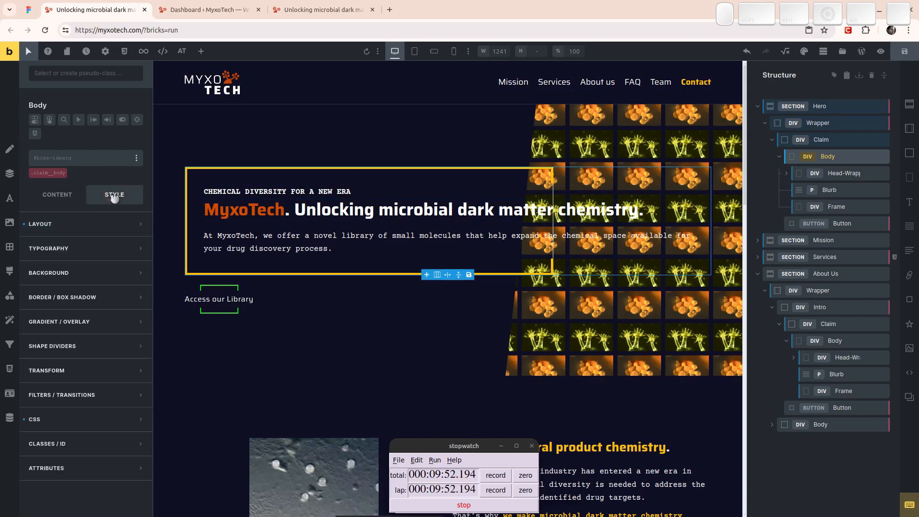
left_click(78, 232)
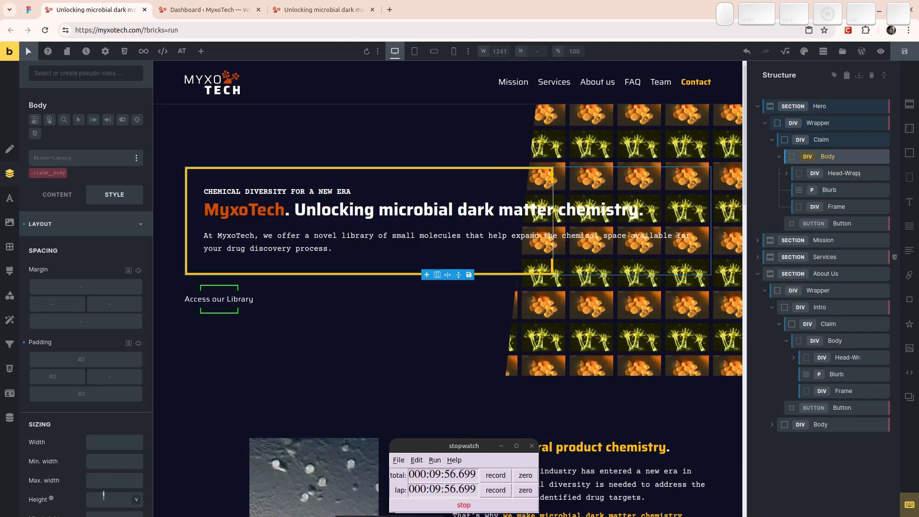
left_click(104, 480)
type("5")
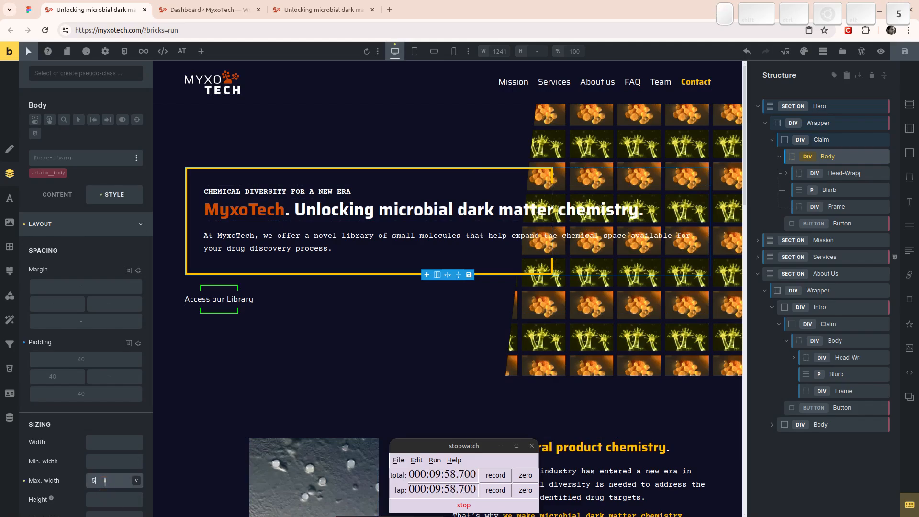
type("8%")
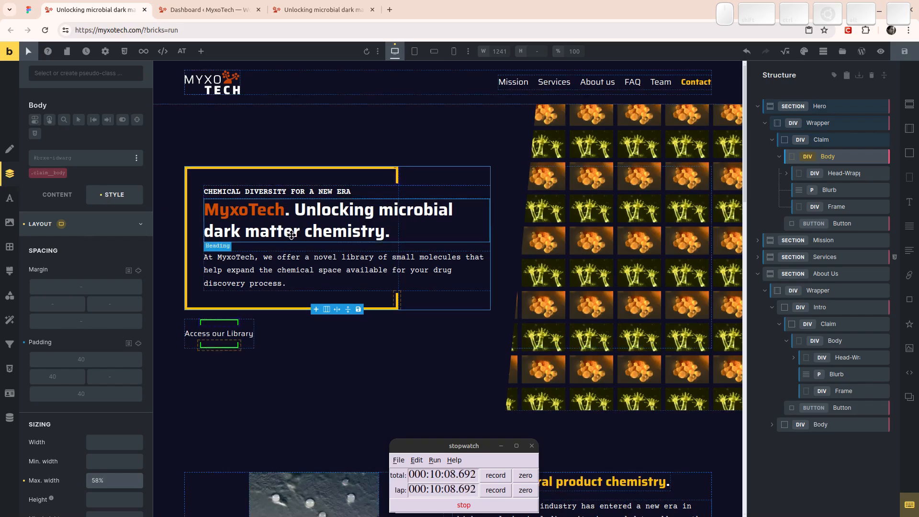
- Collapse the Hero's Wrapper, select the Body of the About Us Claim, and check the section in preview mode
left_click(770, 123)
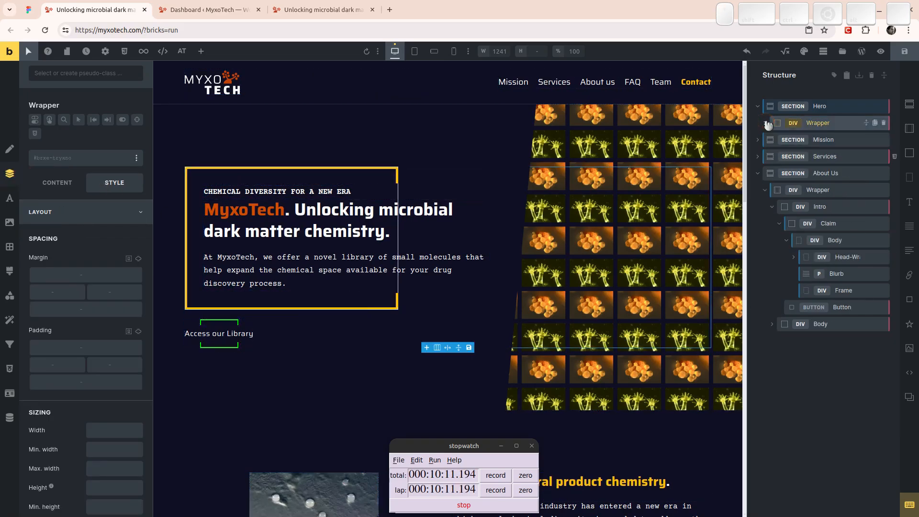
left_click(826, 240)
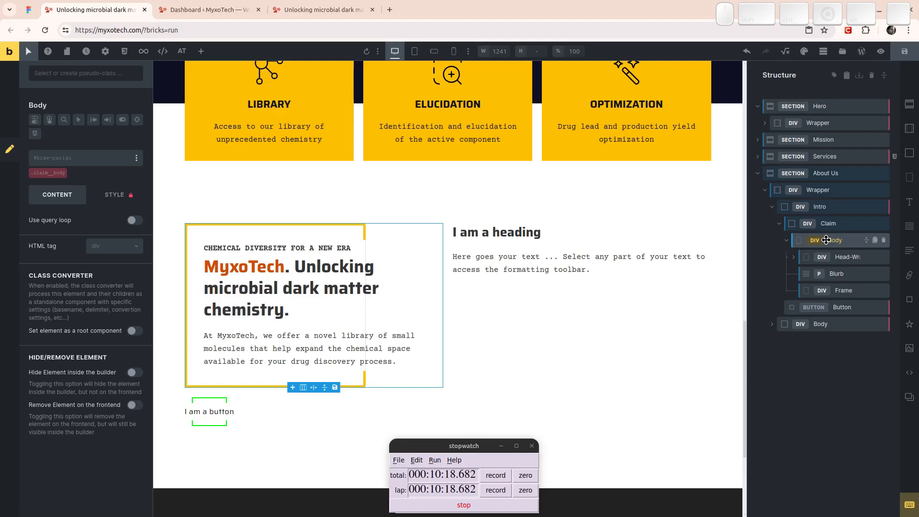
left_click_drag(825, 241, 386, 75)
key("ctrl+p")
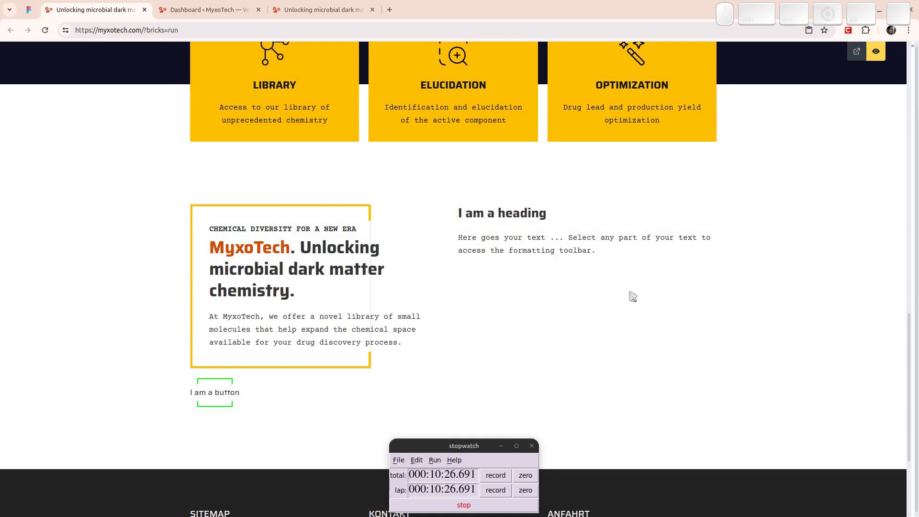
key("ctrl+p")
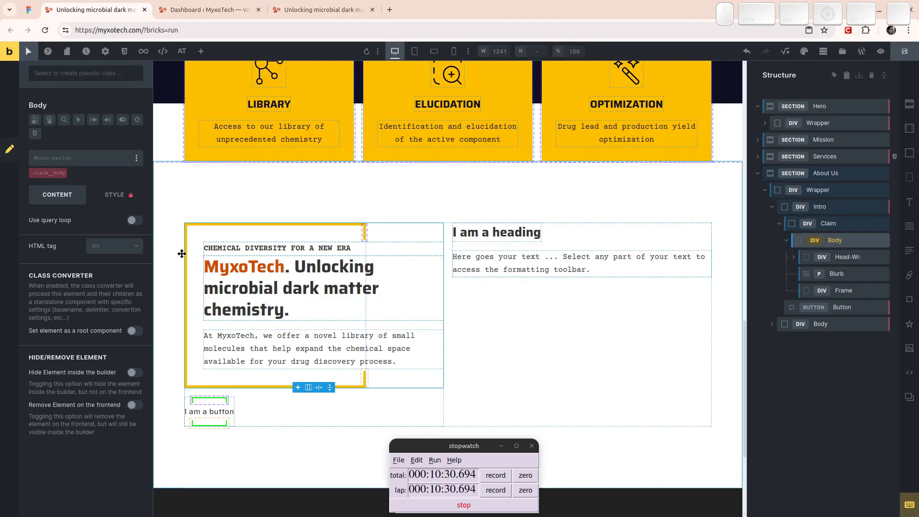
- Select the About Us Claim's heading, switch to Figma, and copy the heading text "This is MyxoTech: All About Us"
left_click(294, 282)
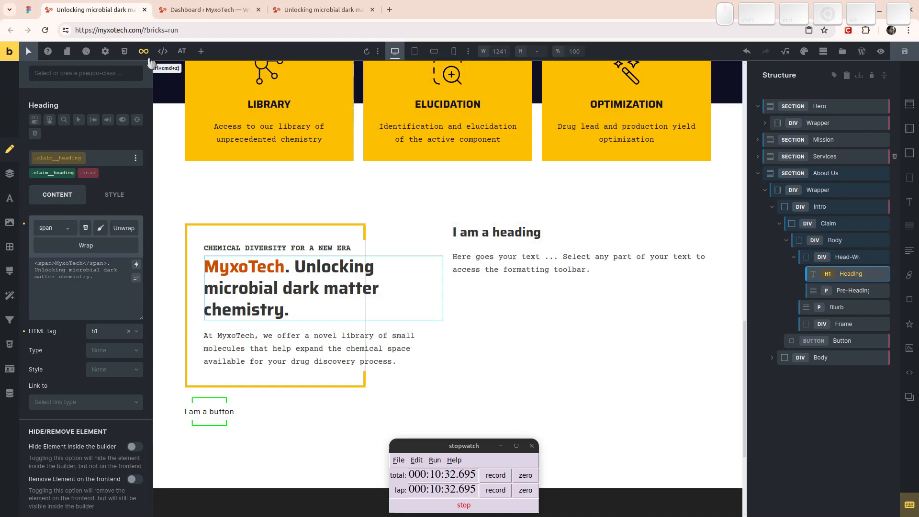
left_click(206, 10)
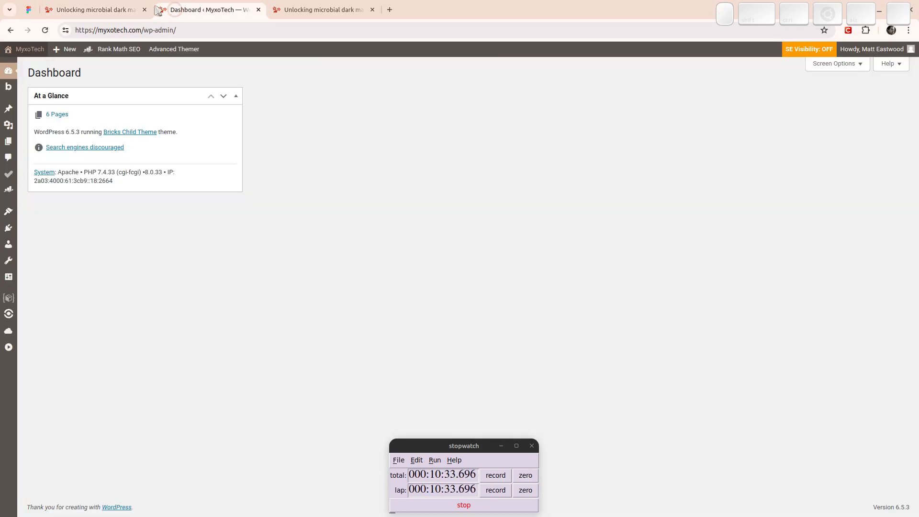
left_click(28, 9)
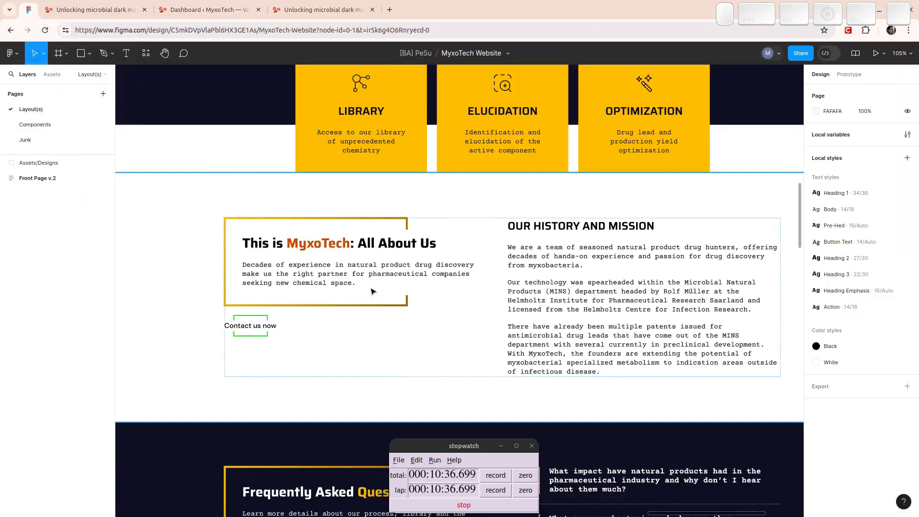
left_click(270, 243)
double_click(271, 243)
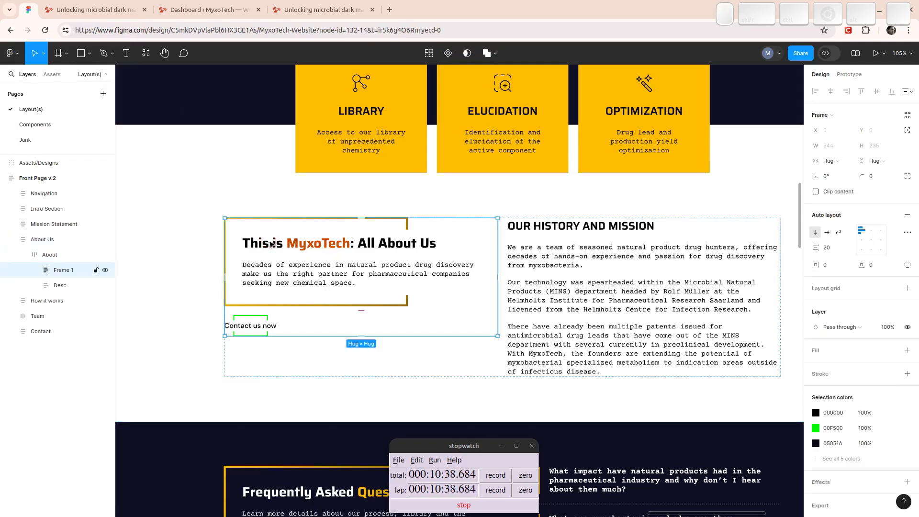
double_click(270, 243)
double_click(270, 243)
double_click(270, 243)
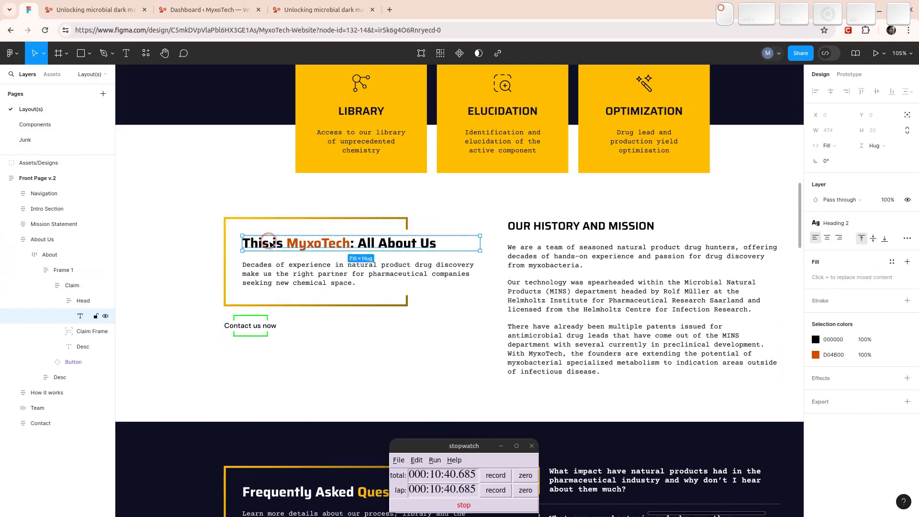
double_click(270, 242)
key("ctrl+c")
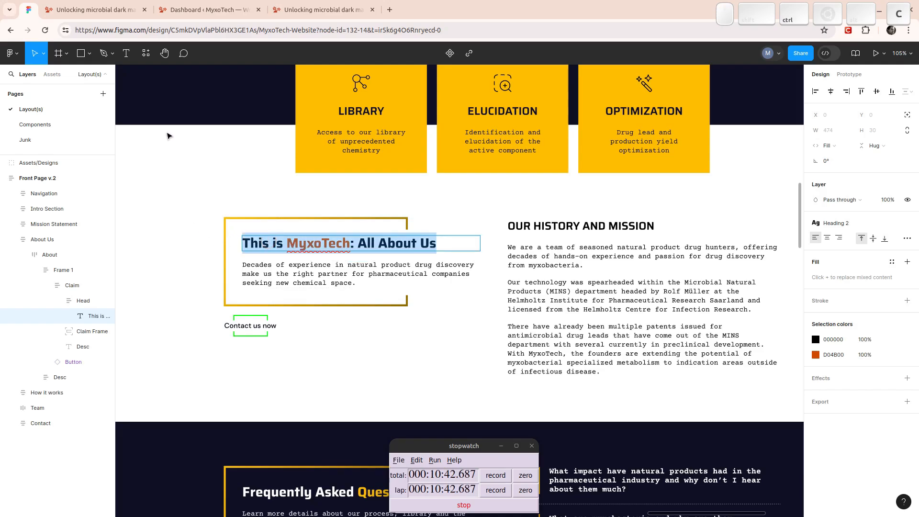
- Back in Bricks, replace the Claim's heading with "This is MyxoTech: All About Us" and wrap "MyxoTech" in a span
key("ctrl+Tab")
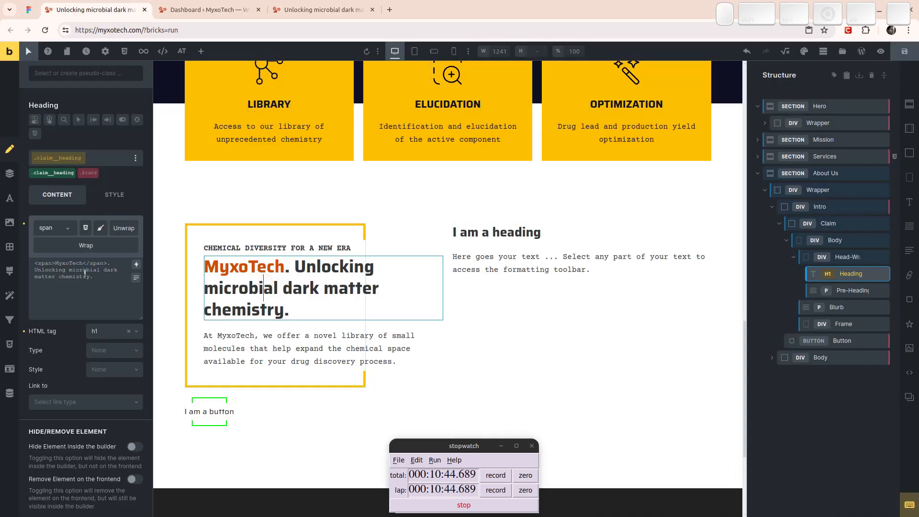
left_click(77, 264)
key("ctrl+a")
key("ctrl+v")
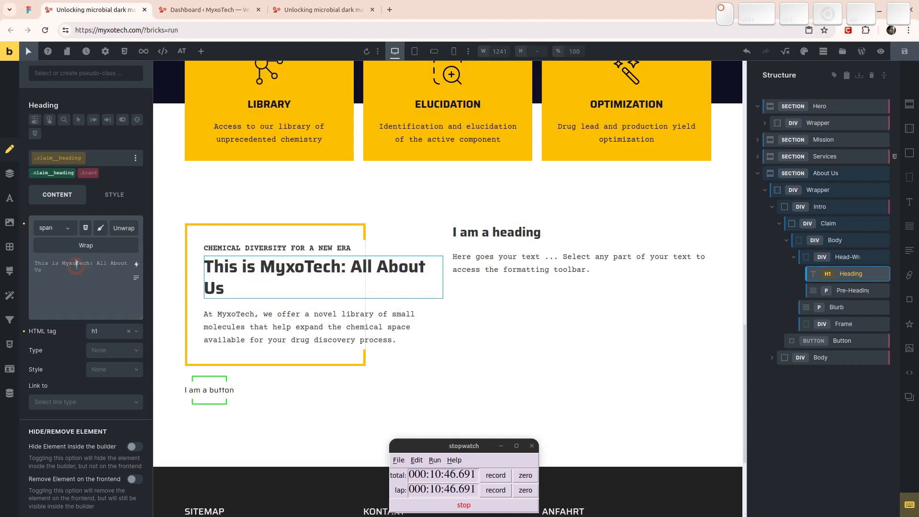
double_click(77, 264)
left_click(57, 247)
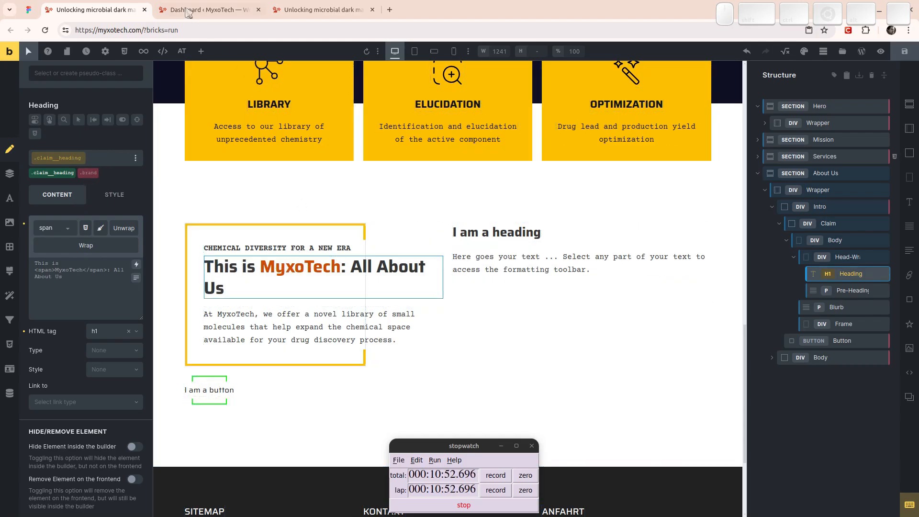
- Replace the About Us Claim's Blurb with the "Decades of experience in natural product drug discovery…" paragraph copied from Figma
left_click(29, 9)
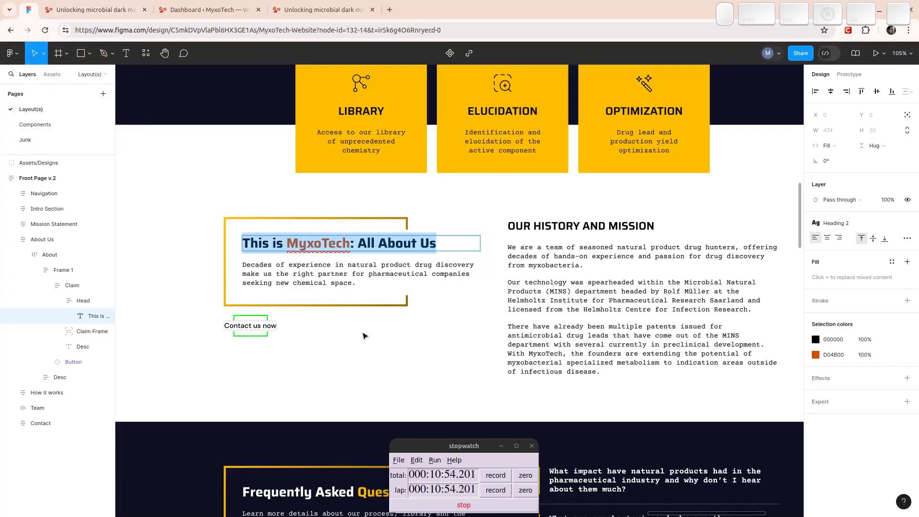
double_click(303, 272)
key("ctrl+c")
left_click(64, 8)
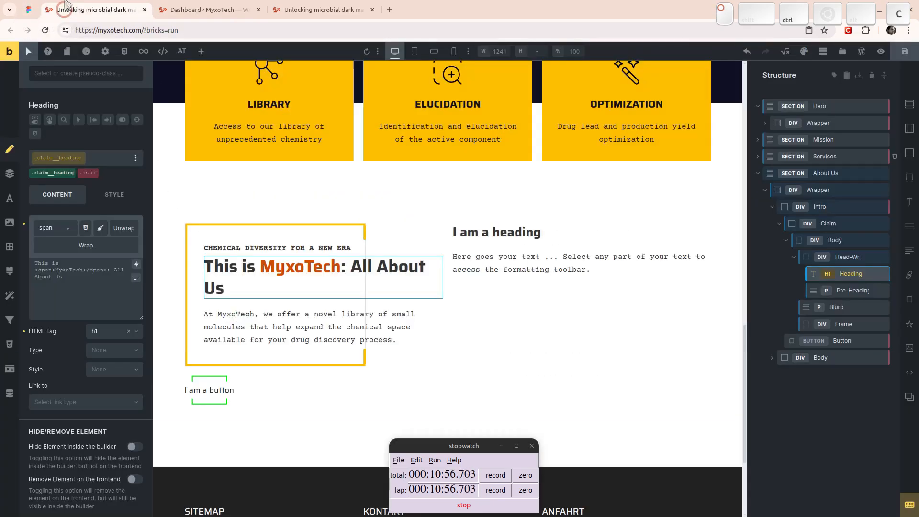
left_click(290, 317)
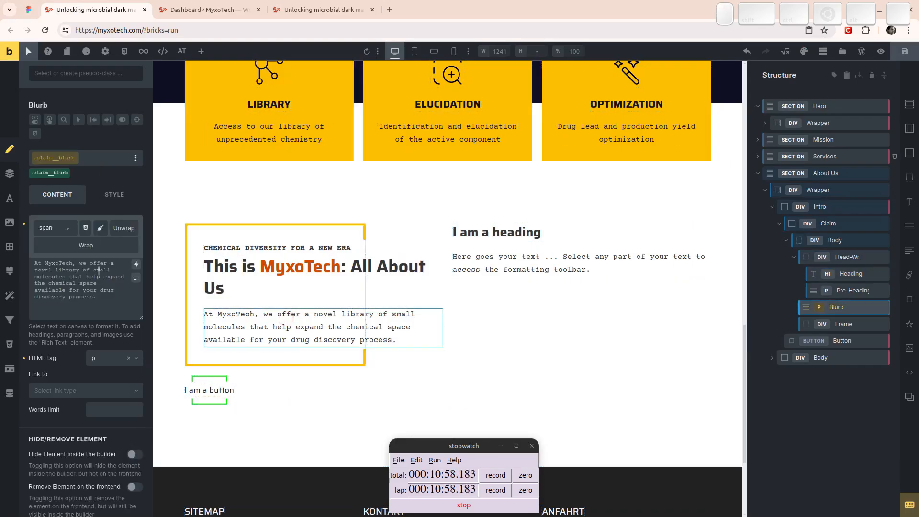
left_click(70, 267)
key("ctrl+a")
key("ctrl+v")
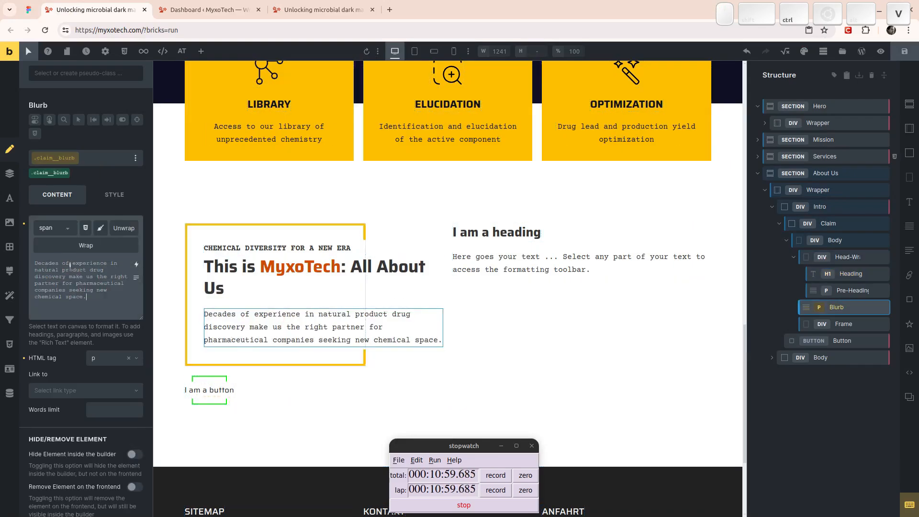
- Check the button label in Figma and set the About Us button's text to "Contact us now"
left_click(29, 9)
left_click(89, 9)
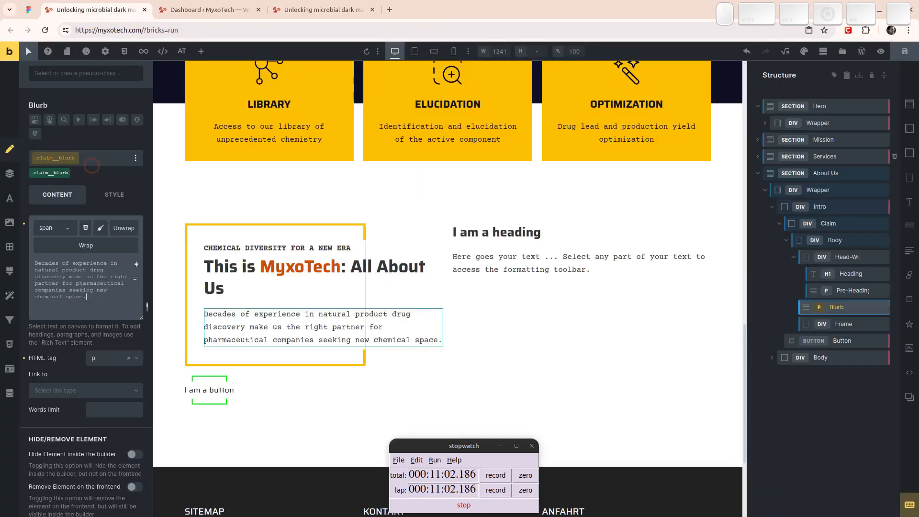
left_click(224, 379)
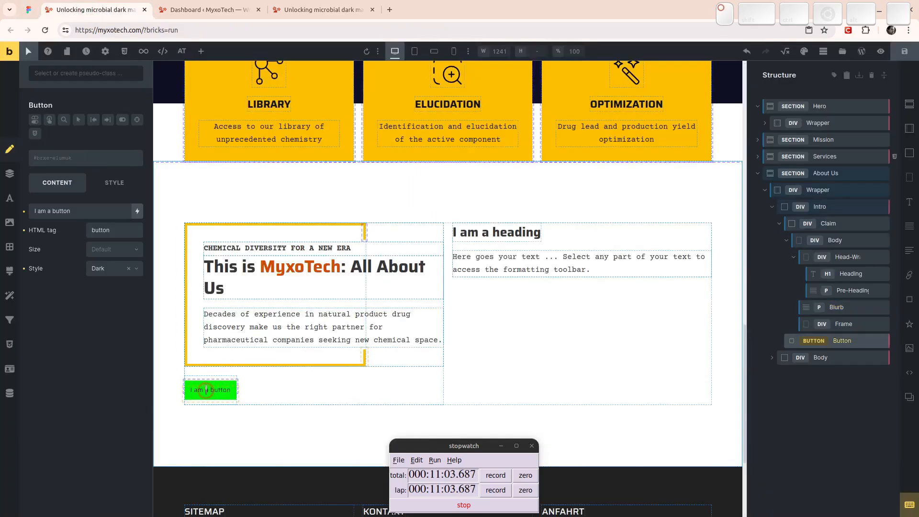
triple_click(84, 209)
type("Contact")
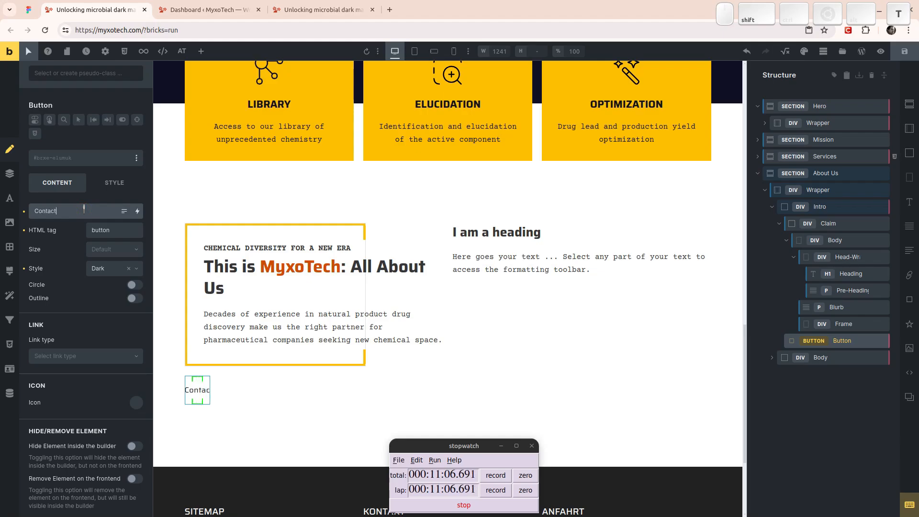
type(" us now")
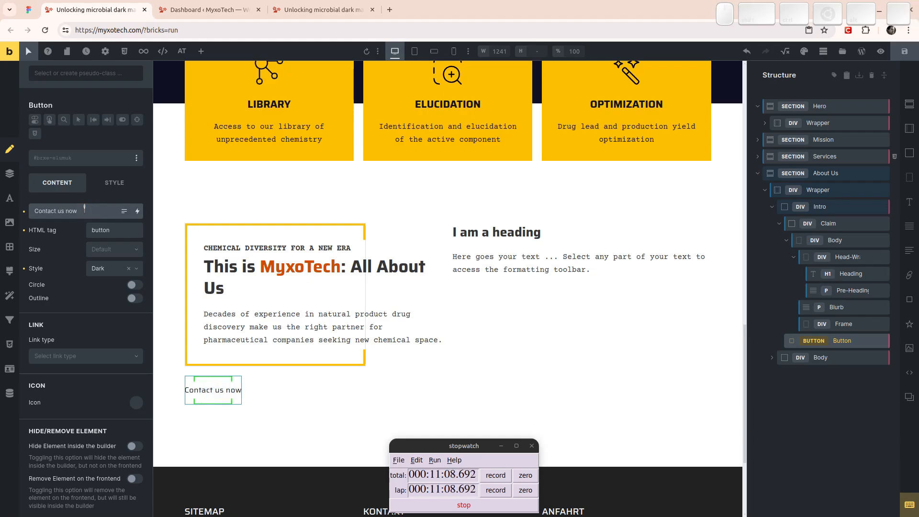
- Select the About Us Body's heading, switch to Figma, and copy "Our History and Mission" and the description text below it
left_click(524, 231)
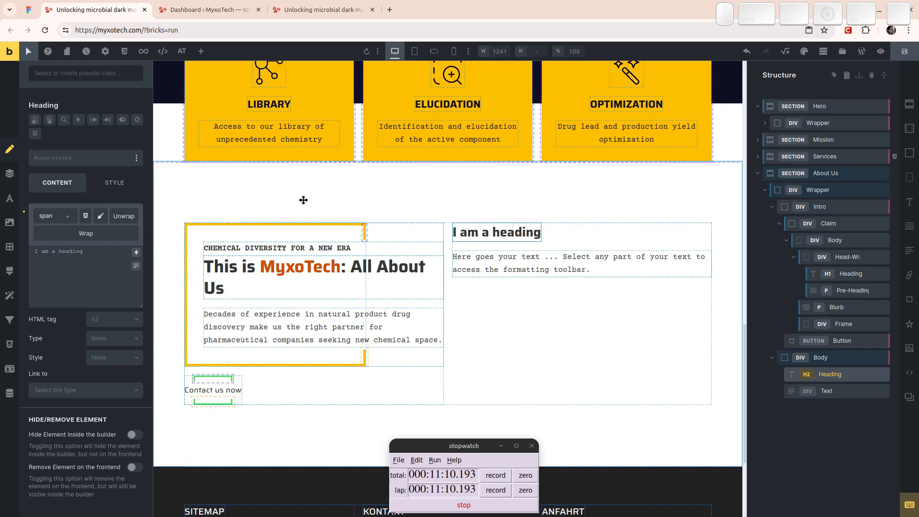
left_click(189, 5)
left_click(29, 9)
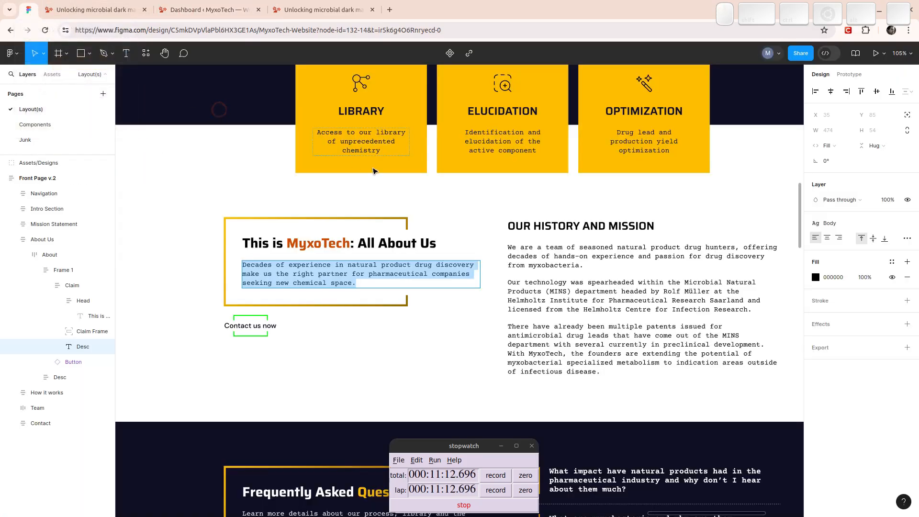
left_click(581, 223, "ctrl")
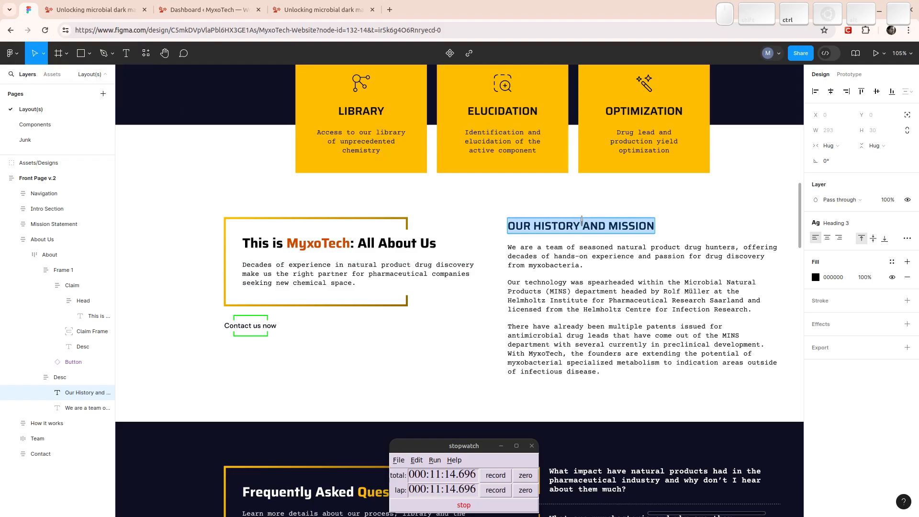
key("ctrl+c")
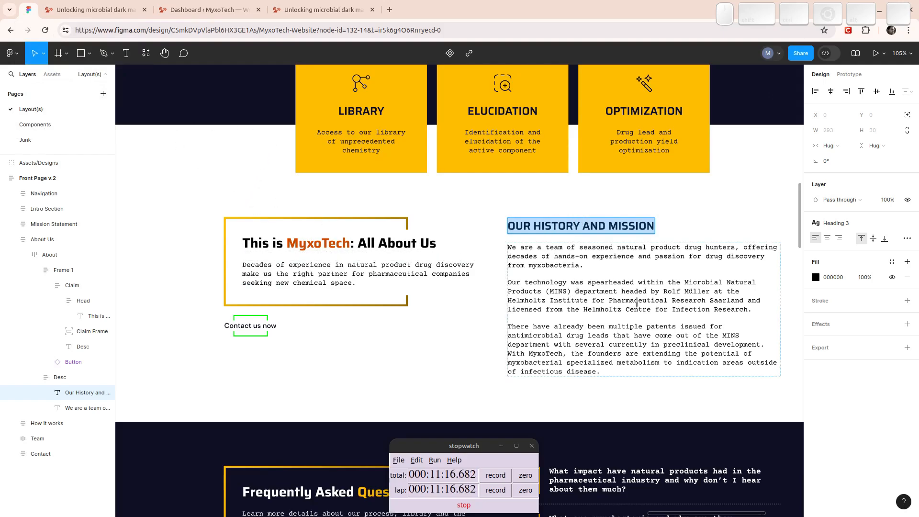
double_click(576, 282)
key("ctrl+a")
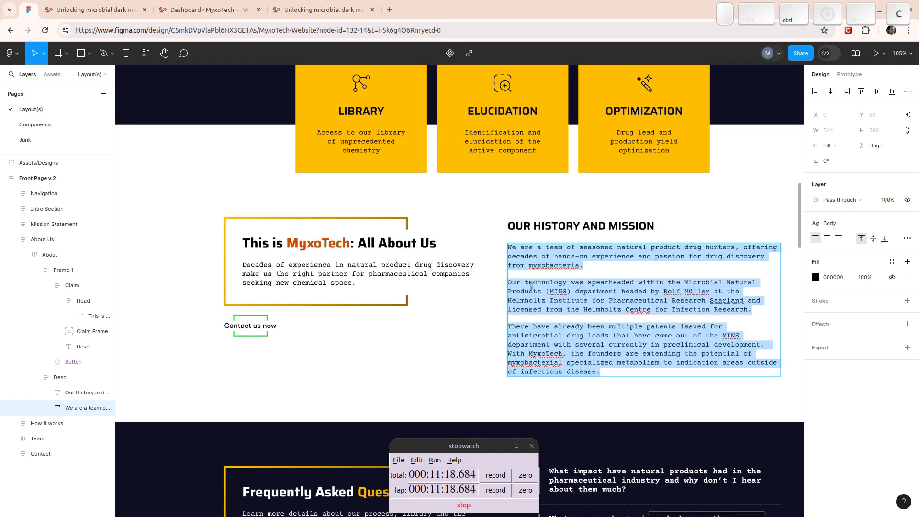
- Back in Bricks, replace the About Us Body's placeholder heading with "Our History and Mission"
key("ctrl+Tab")
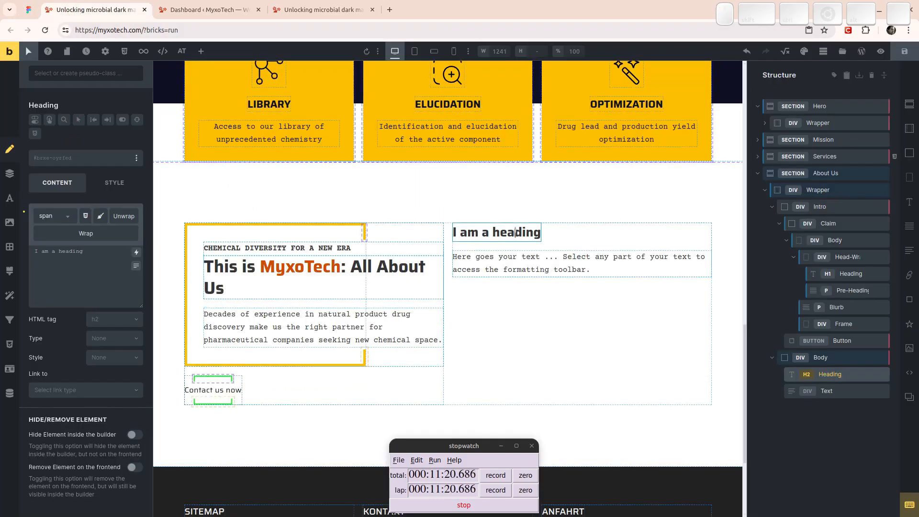
left_click(65, 245)
key("ctrl+a")
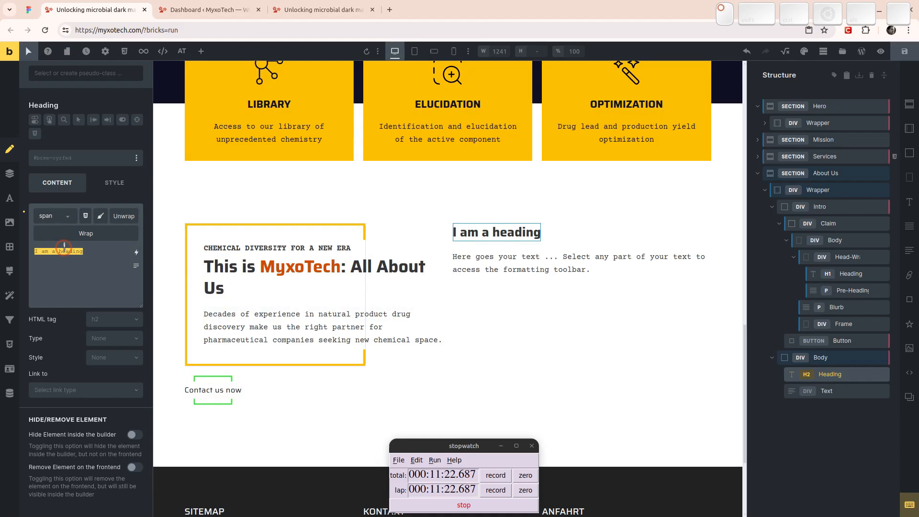
key("shift+Insert")
key("Return")
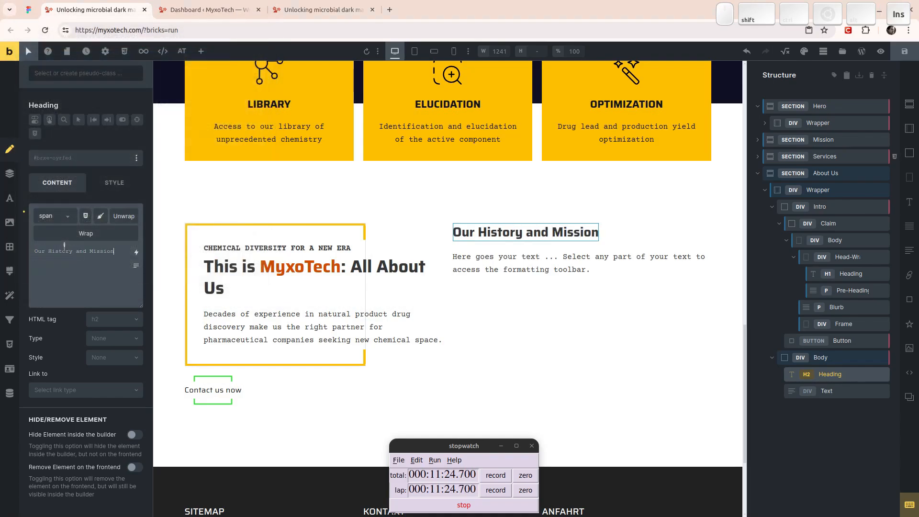
- Replace the placeholder in the Text element below the heading with the copied "We are a team of seasoned natural product drug hunters…" description
left_click(532, 263)
left_click(92, 323)
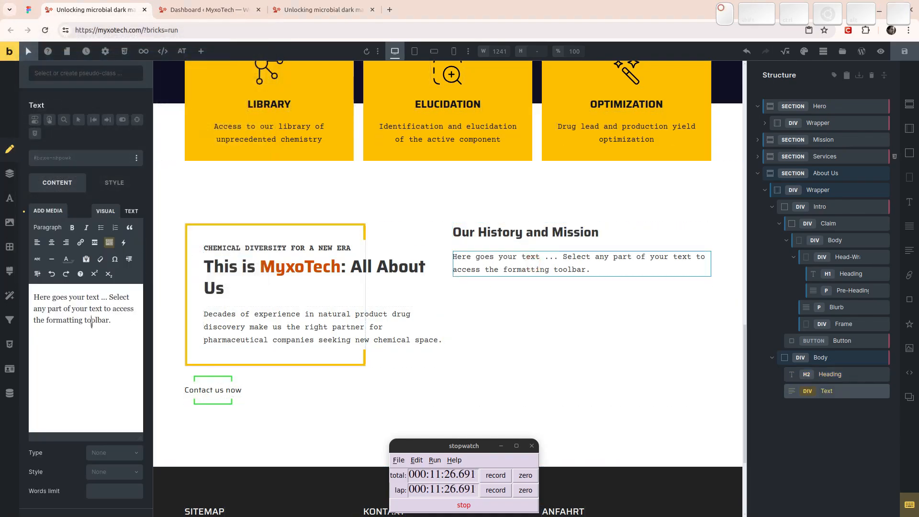
key("ctrl+a")
key("shift+Insert")
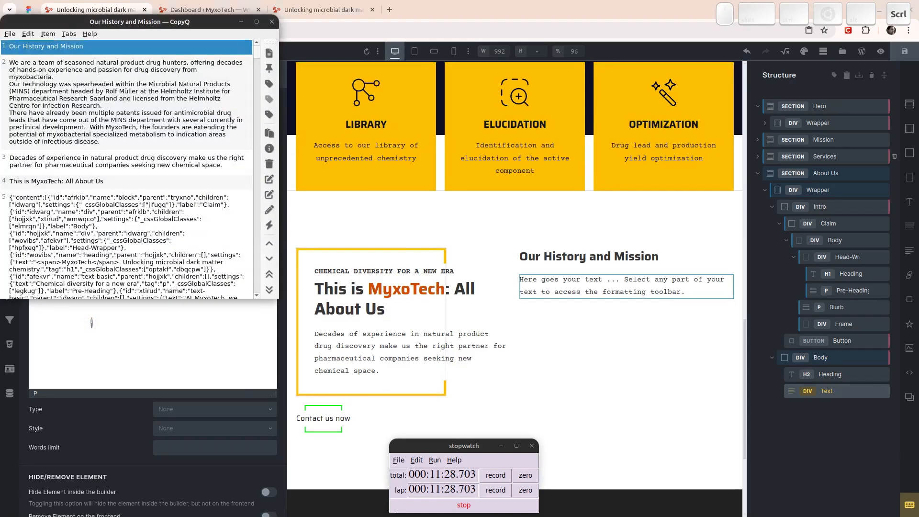
key("Down")
key("Return")
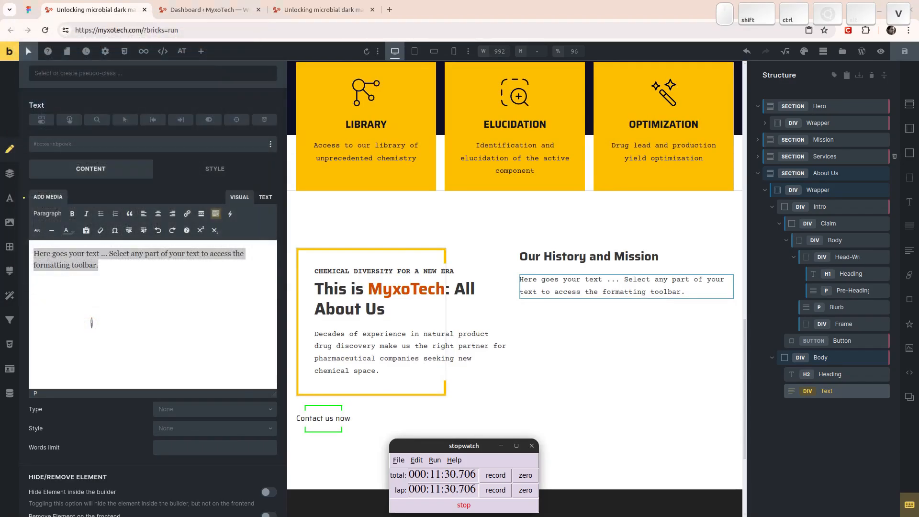
triple_click(84, 249)
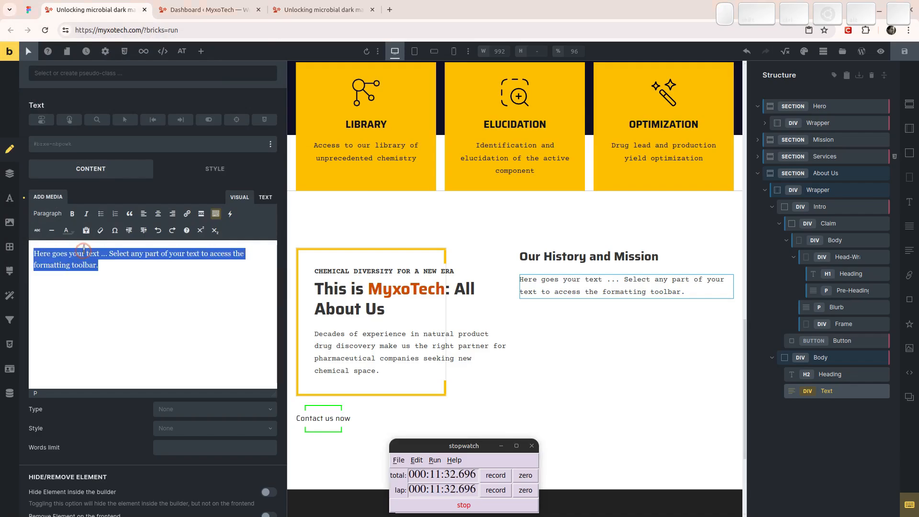
key("shift+Insert")
- Split the description into three paragraphs, with breaks before "Our technology was spearheaded" and "There have already been multiple patents"
left_click(108, 274)
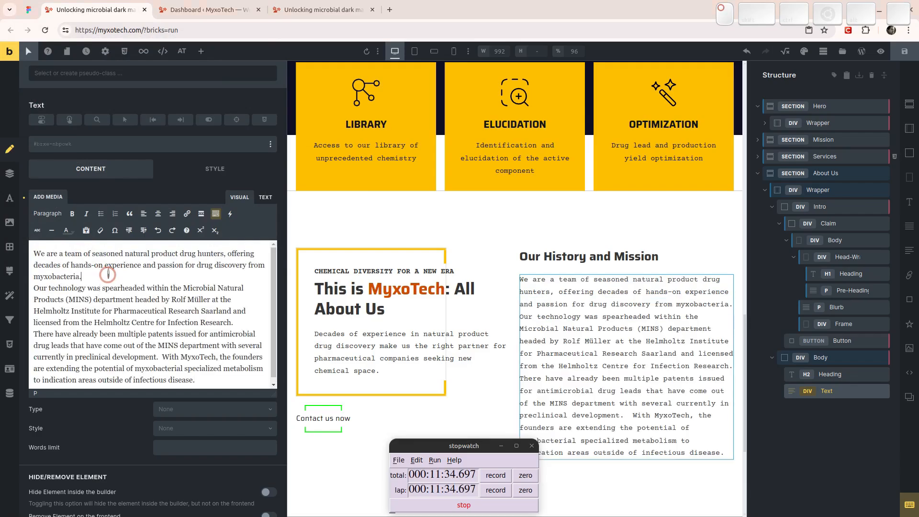
key("Return")
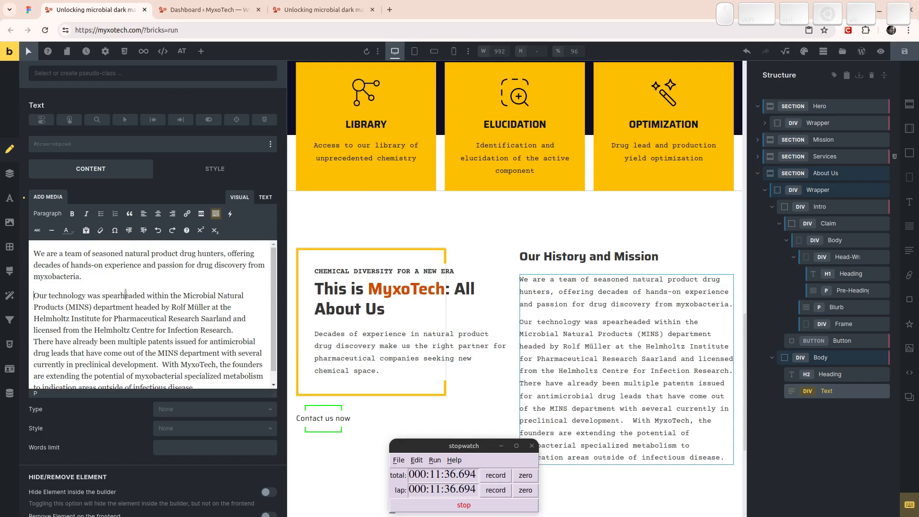
key("End")
scroll(126, 293, "down", 1)
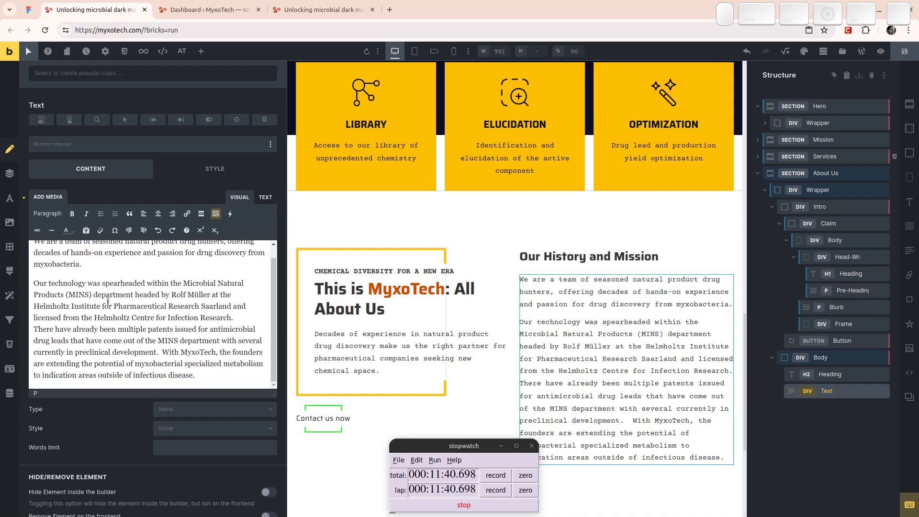
left_click(245, 317)
key("Return")
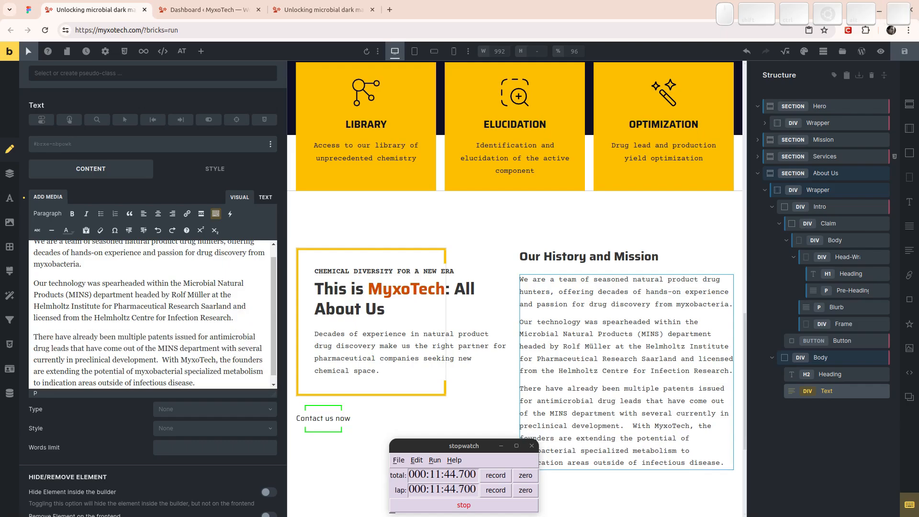
- Compare the description's paragraphs in the Figma design with those in the Bricks text editor
left_click(29, 9)
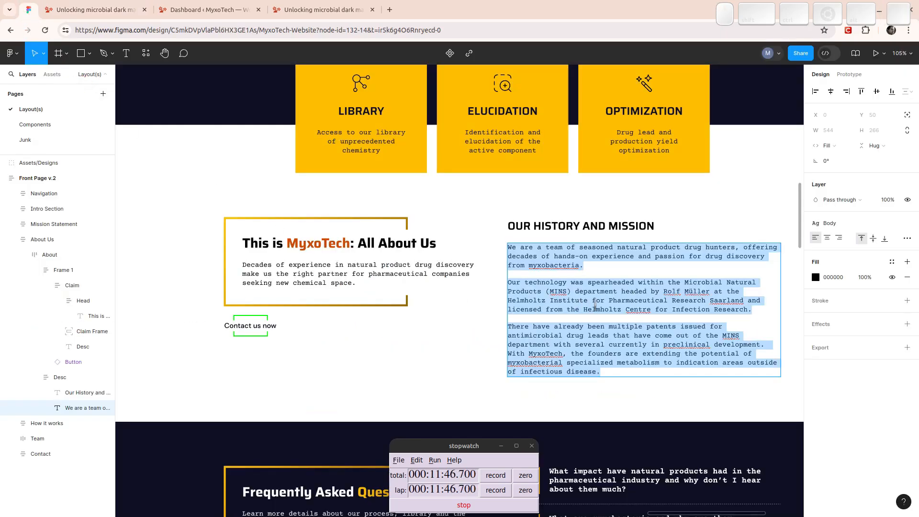
left_click(606, 293)
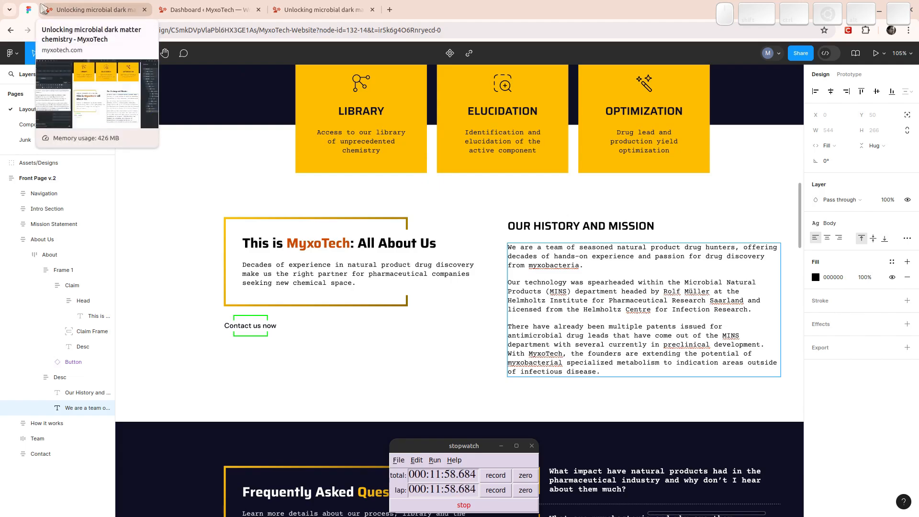
left_click(63, 7)
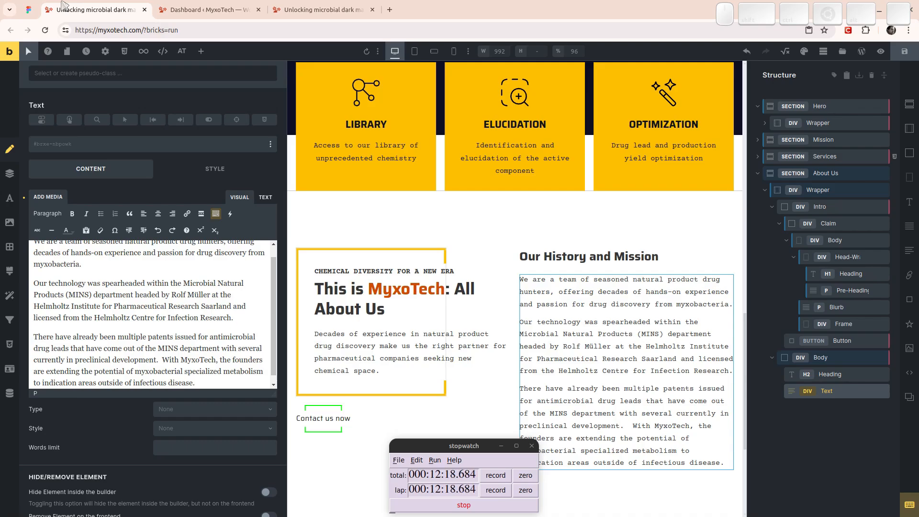
triple_click(214, 299)
right_click(123, 287)
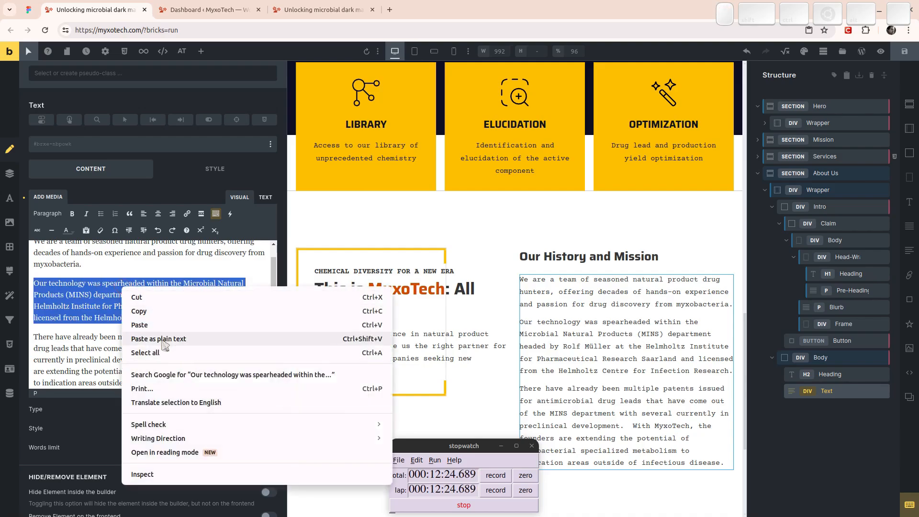
key("Escape")
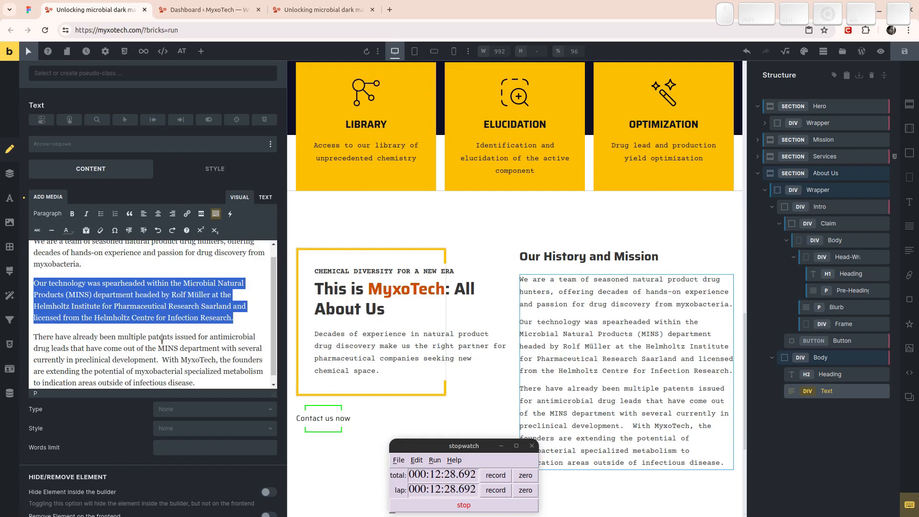
left_click(125, 270)
key("Up")
key("Up")
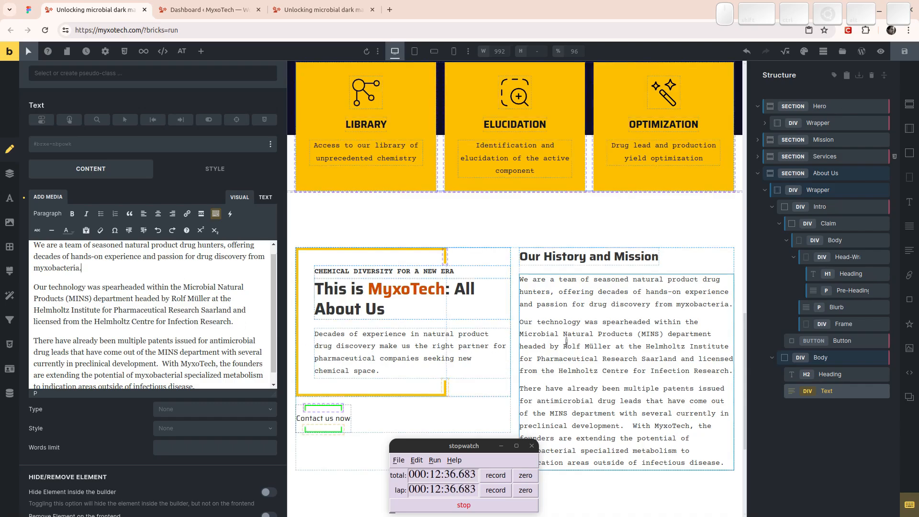
left_click(162, 10)
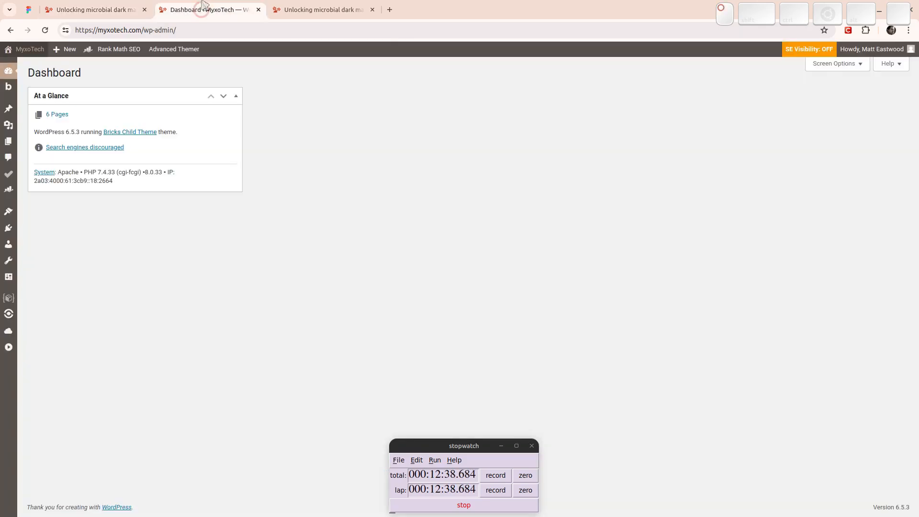
left_click(29, 10)
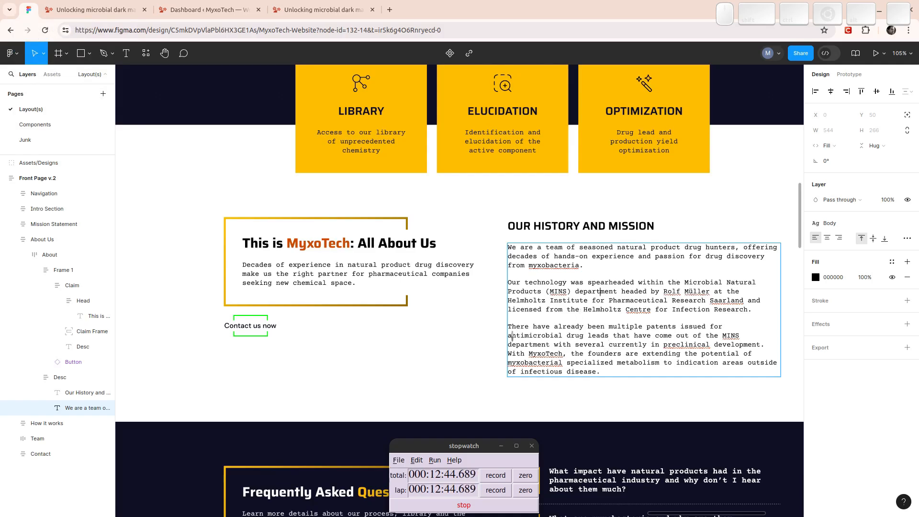
left_click(52, 10)
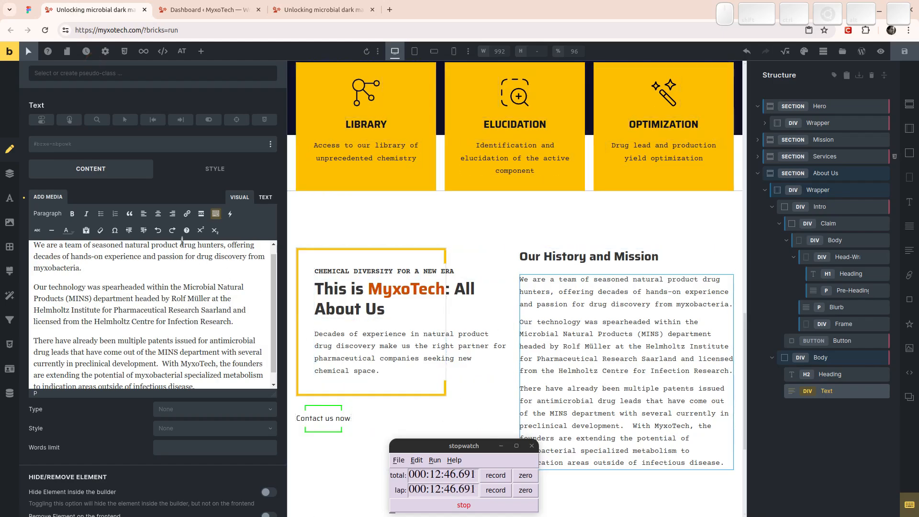
- Apply the existing "accent" class to the About Us Body's Text element
left_click(66, 144)
type("accent")
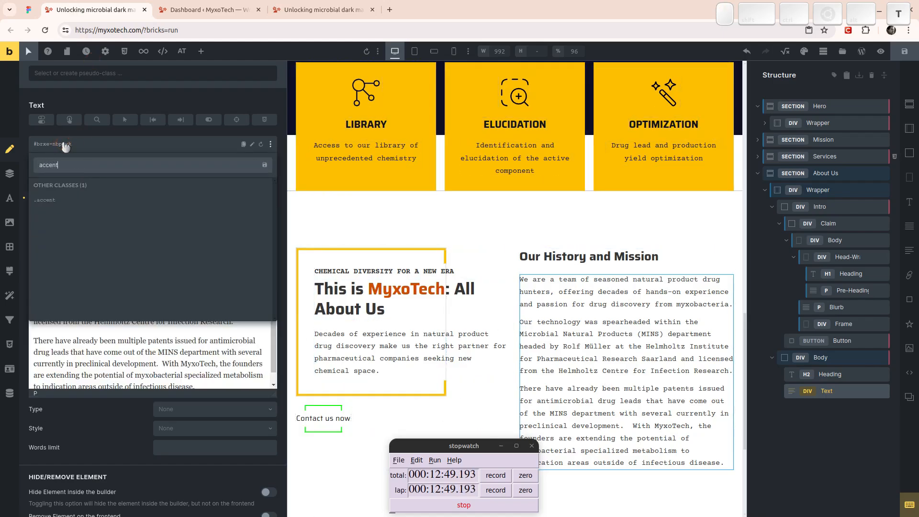
key("Return")
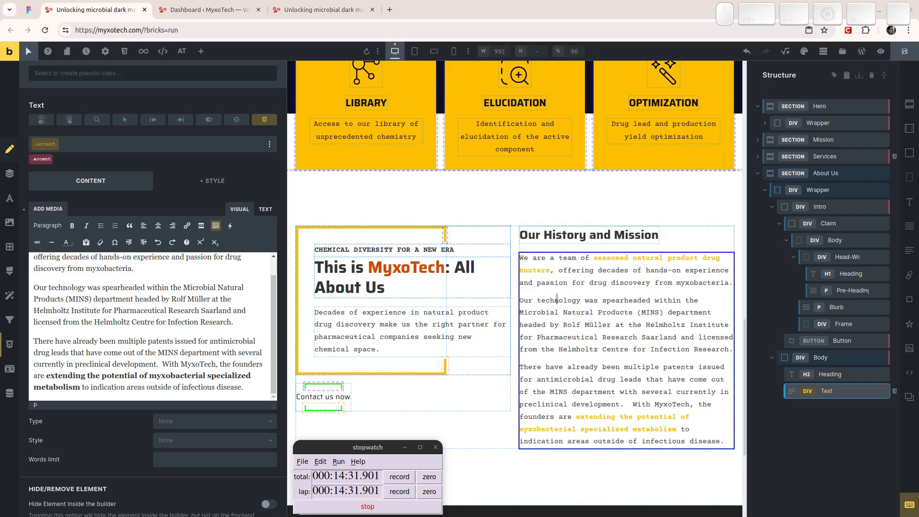
- Review the bold phrases in the description, then preview the page and compare their accent colour with the Mission section
scroll(243, 339, "up", 1)
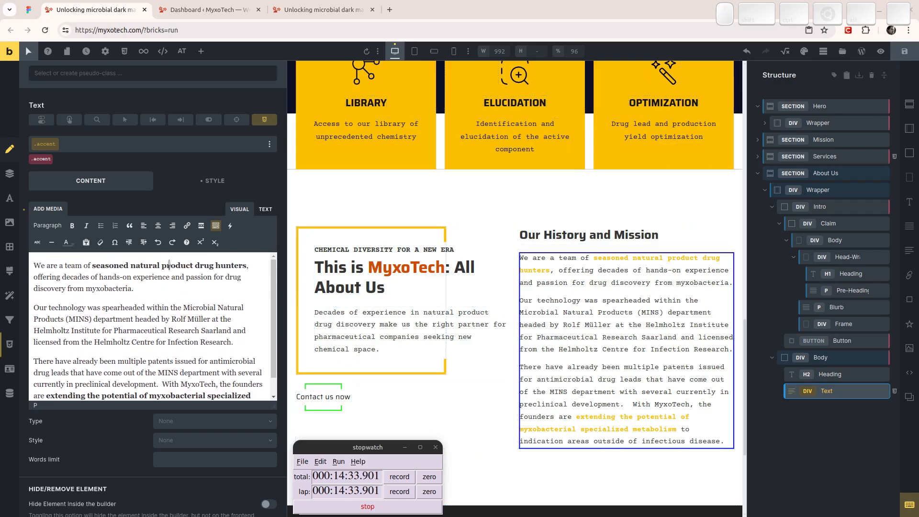
scroll(185, 336, "down", 1)
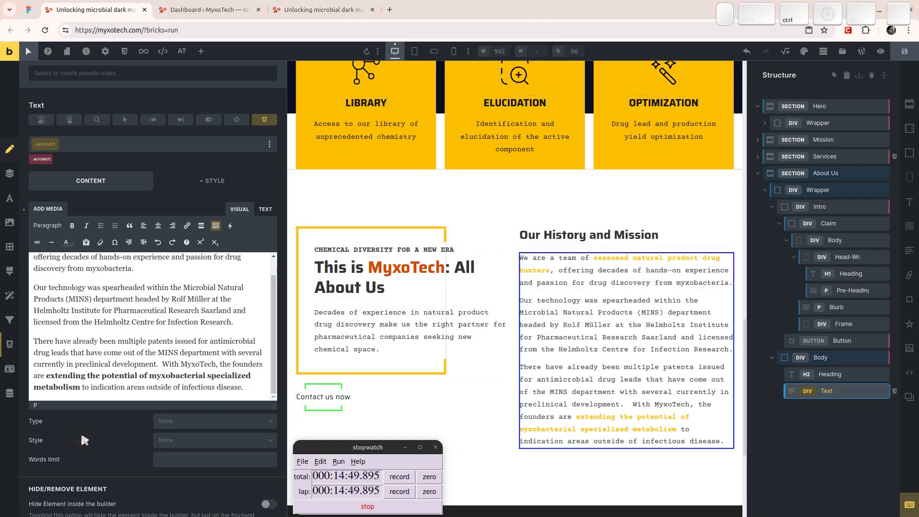
key("ctrl+p")
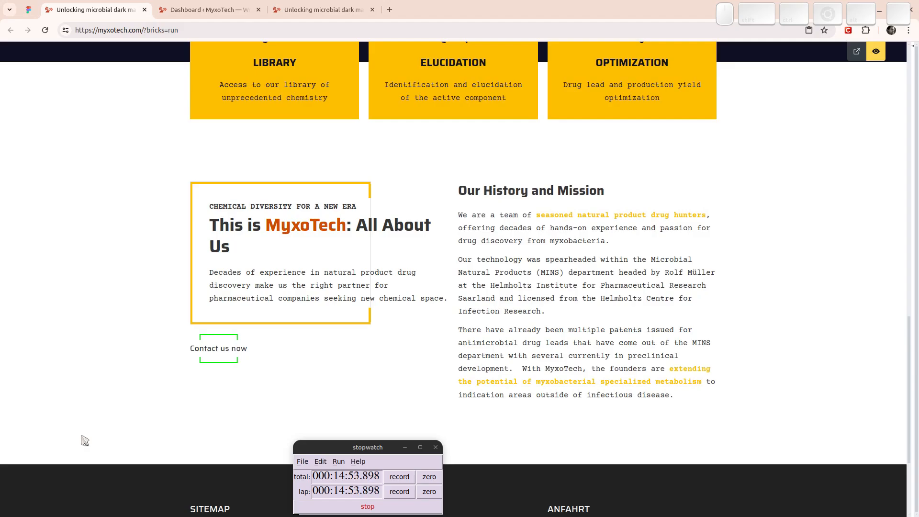
scroll(405, 328, "up", 10)
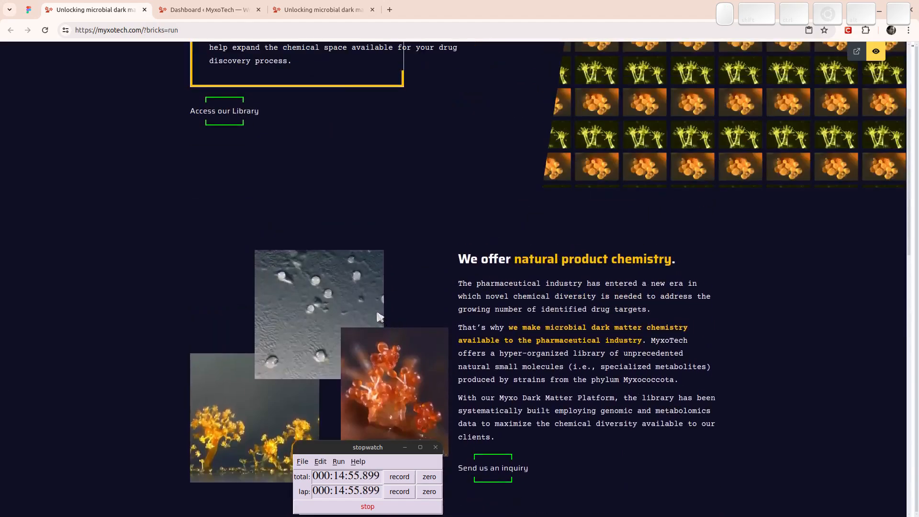
scroll(379, 317, "down", 10)
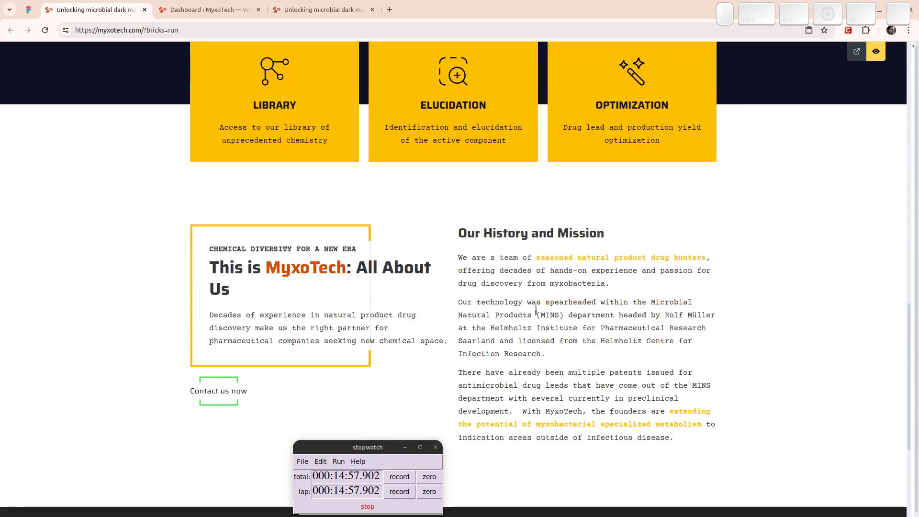
key("ctrl+p")
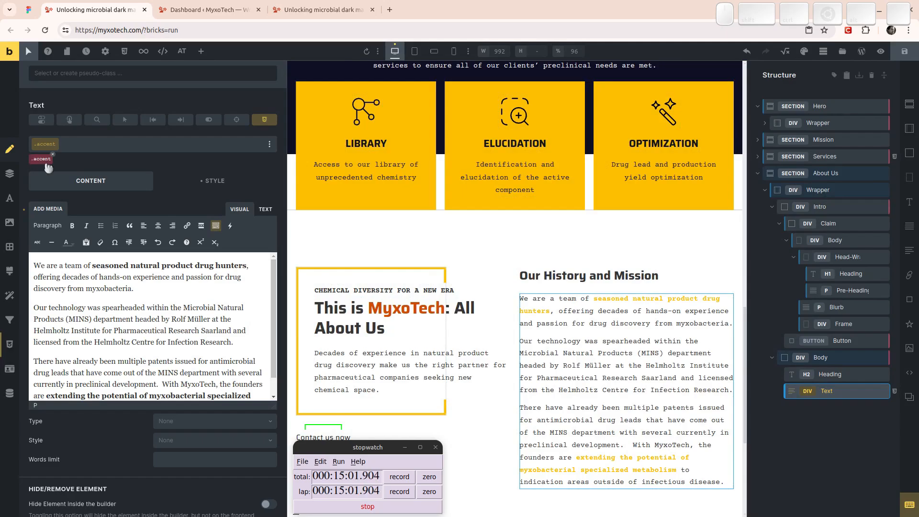
- Switch to WPCodeBox in a new tab and look through the Typography and Layout CSS snippets
left_click(861, 51)
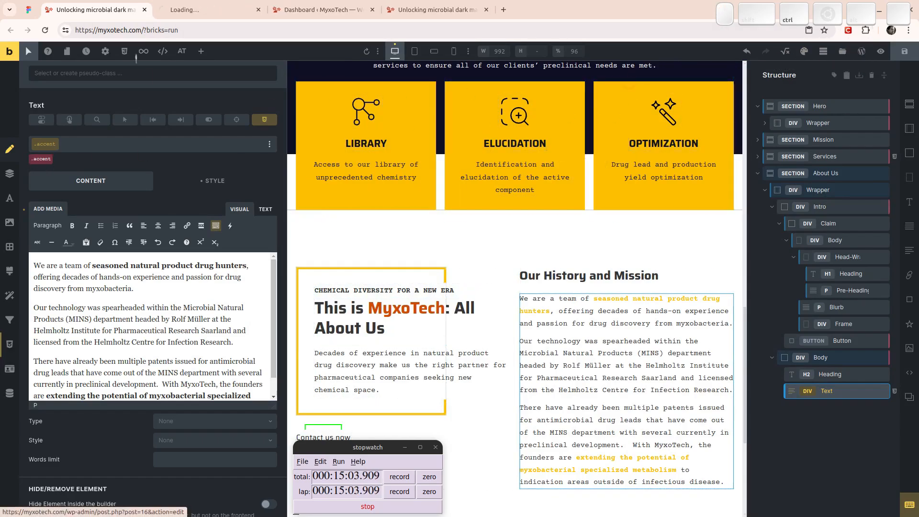
left_click(210, 10)
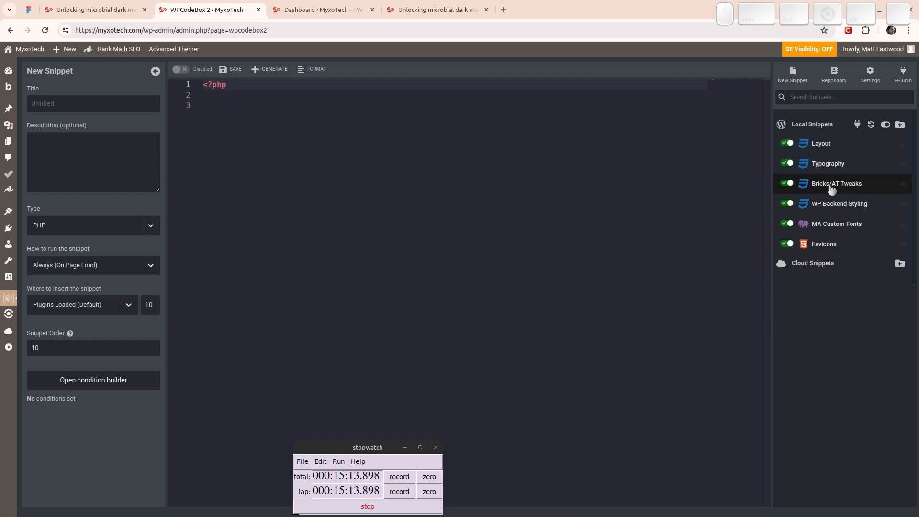
left_click(831, 164)
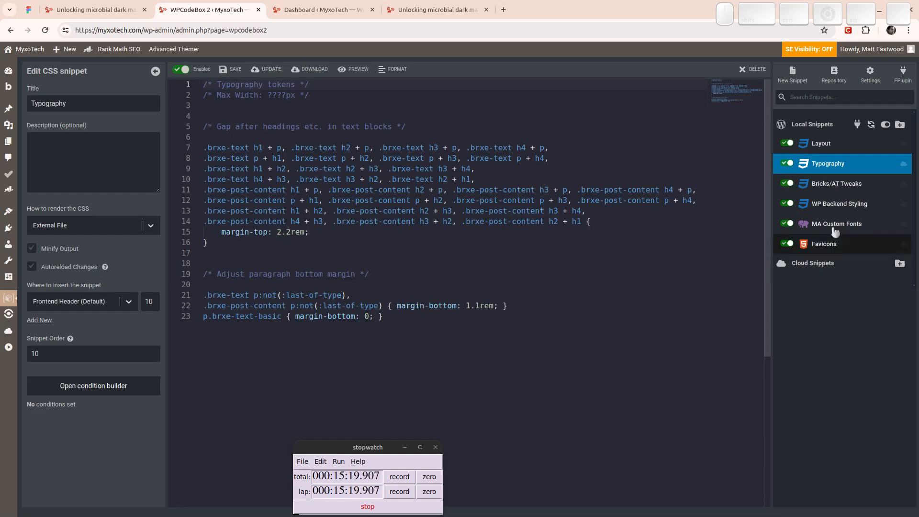
left_click(826, 146)
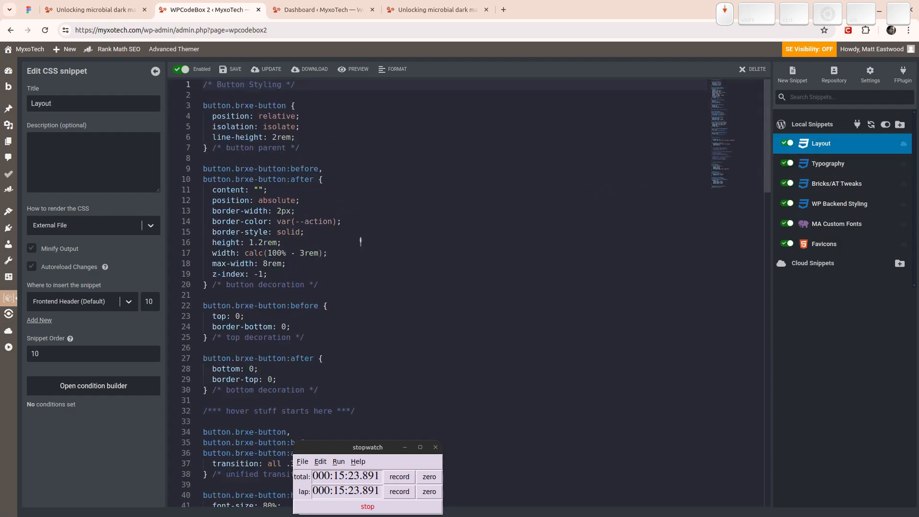
scroll(353, 238, "down", 4)
scroll(354, 239, "down", 9)
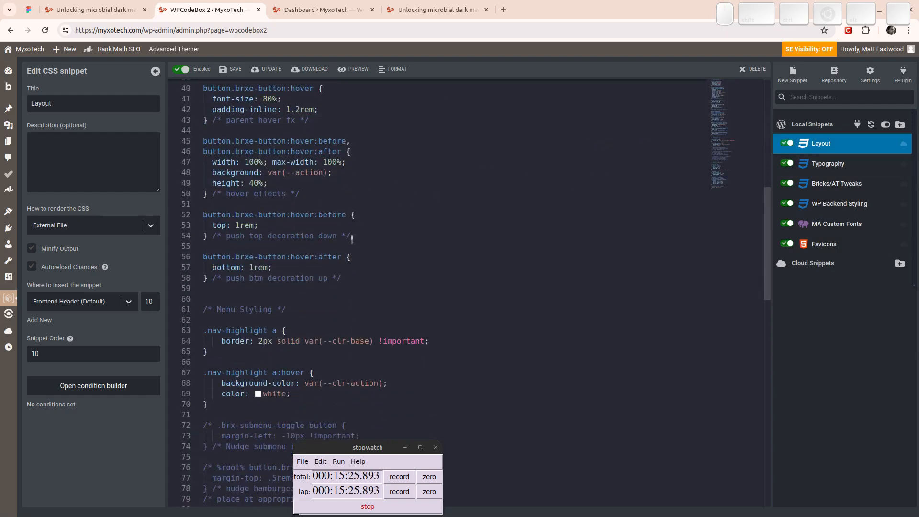
scroll(352, 239, "down", 2)
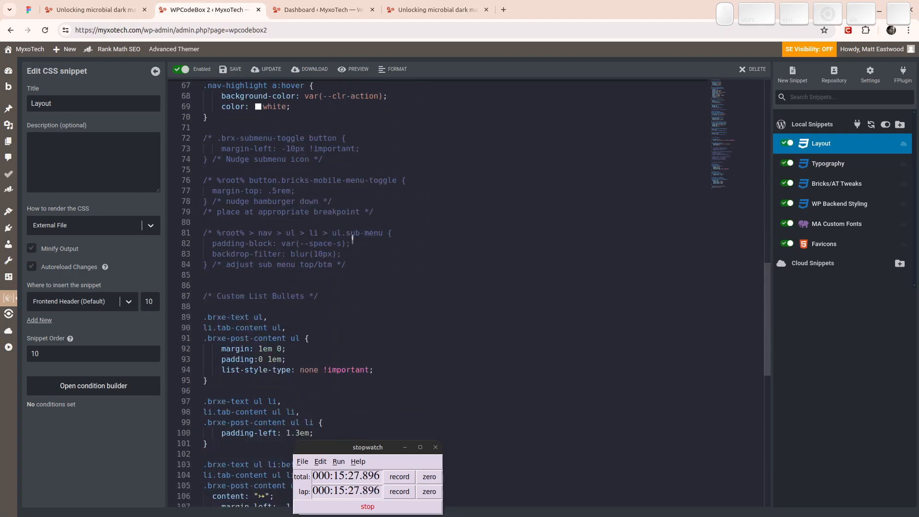
scroll(353, 239, "down", 5)
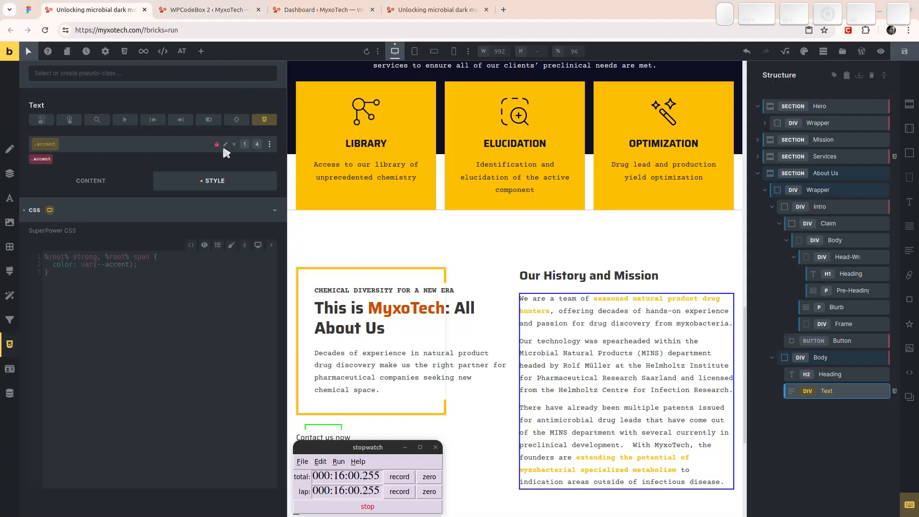
- Unlock the "accent" class on the About Us text and change its CSS colour to var(--accent-d1)
left_click(218, 145)
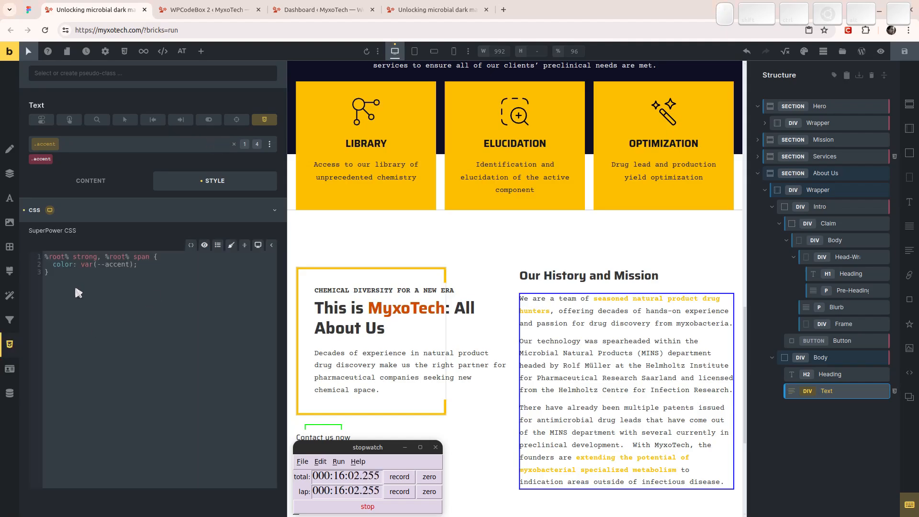
left_click(128, 264)
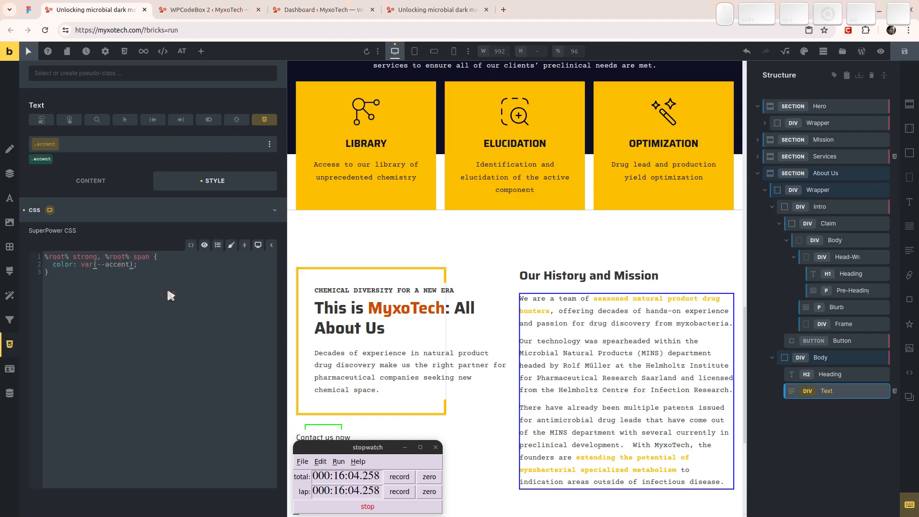
type("-d1")
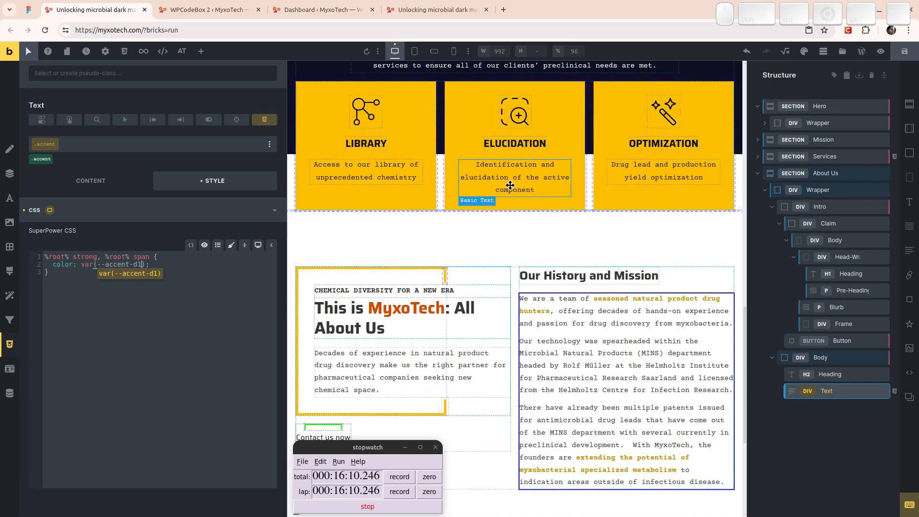
- Copy the accent-d1 variable from the colour palette and paste it as the colour value in the accent class's CSS
left_click(803, 51)
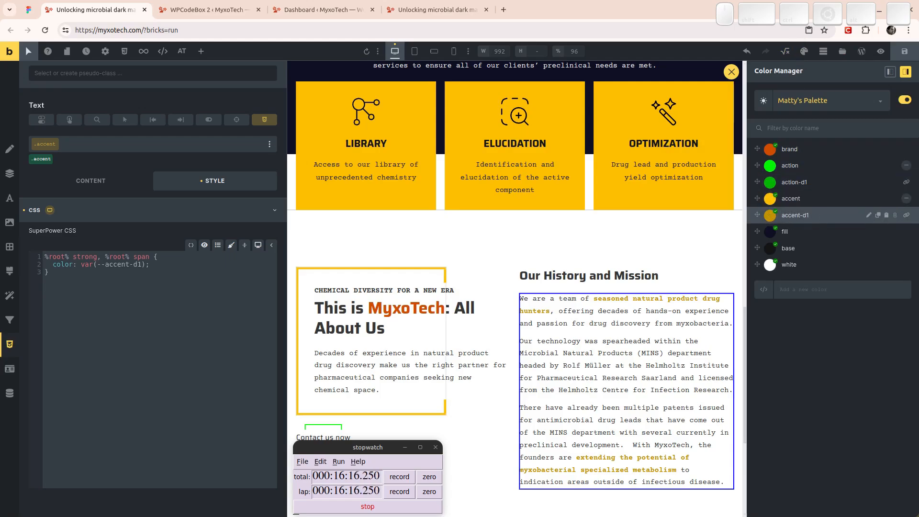
left_click(886, 214)
left_click(82, 264)
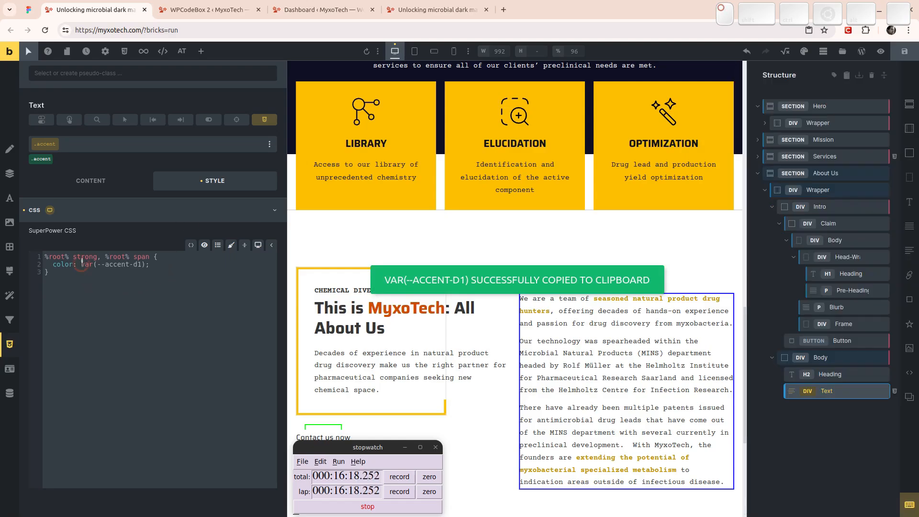
key("shift+End")
key("shift+Left")
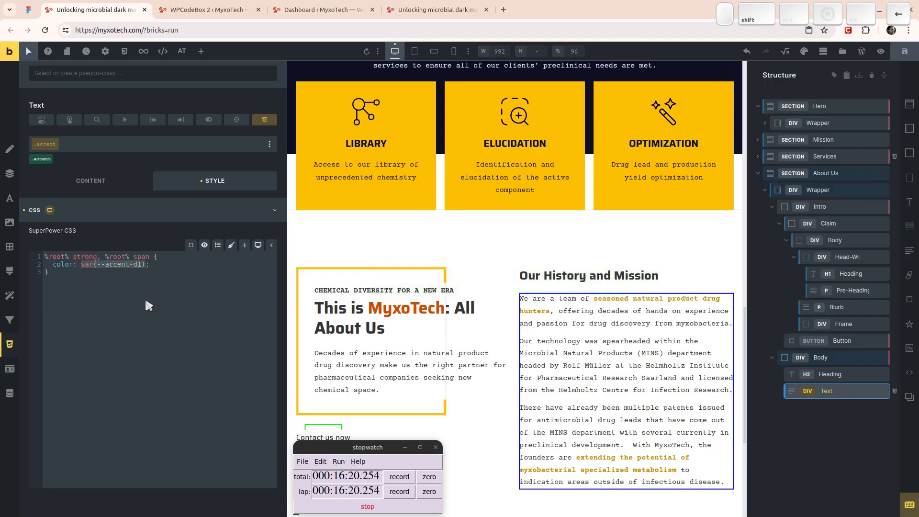
key("ctrl+v")
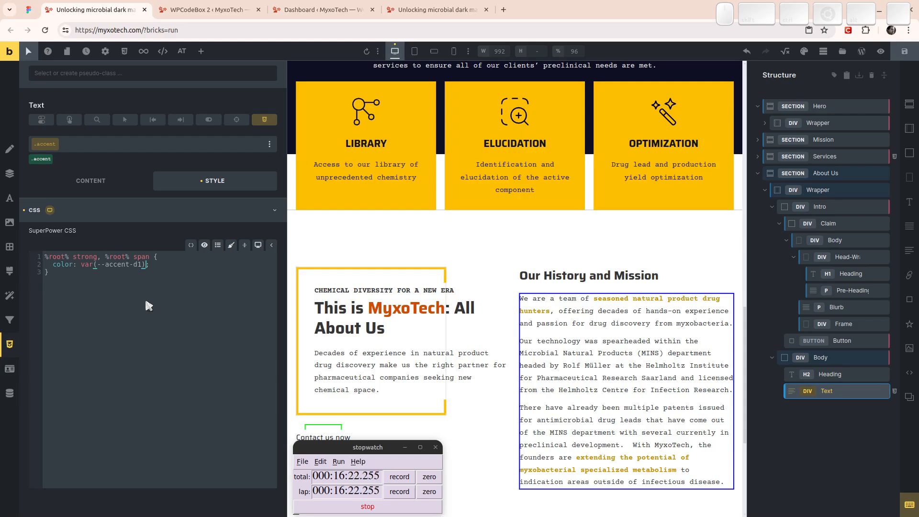
- Compare the accent colour of the highlighted phrases across the Mission, Services and About Us sections
scroll(531, 293, "up", 8)
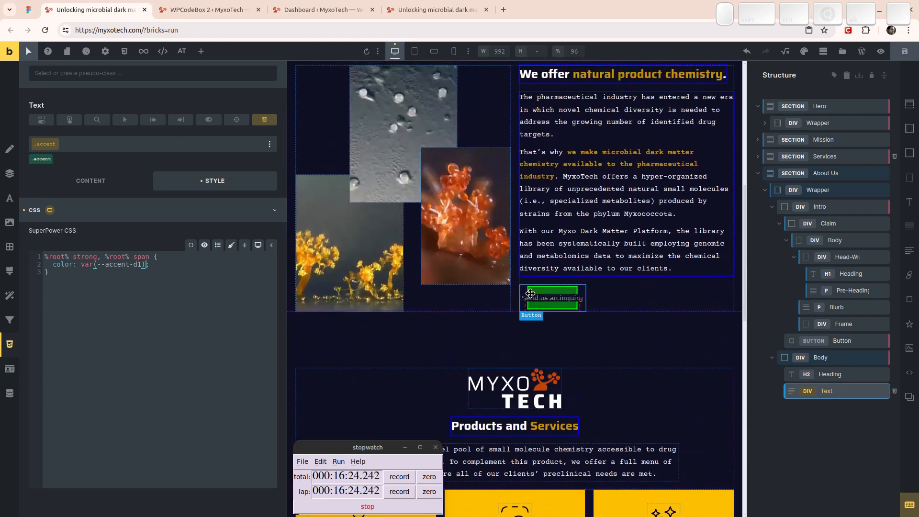
scroll(530, 294, "up", 2)
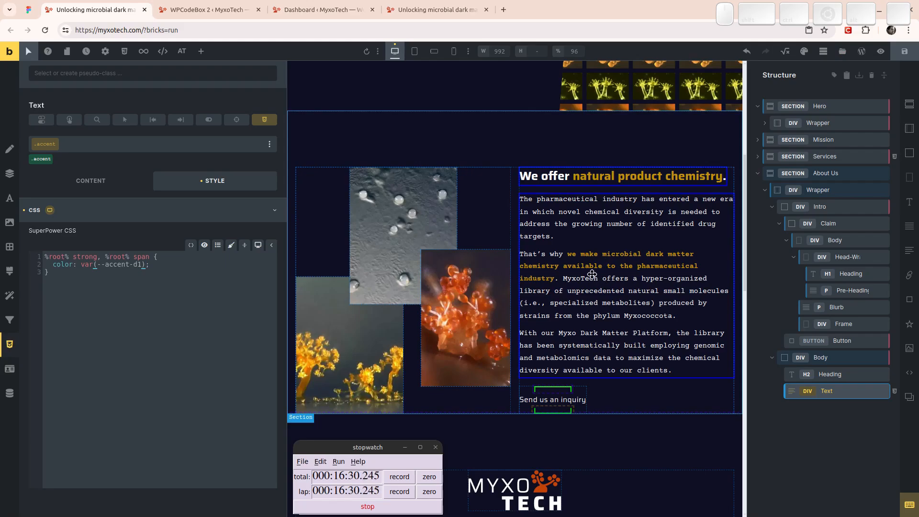
scroll(589, 267, "down", 2)
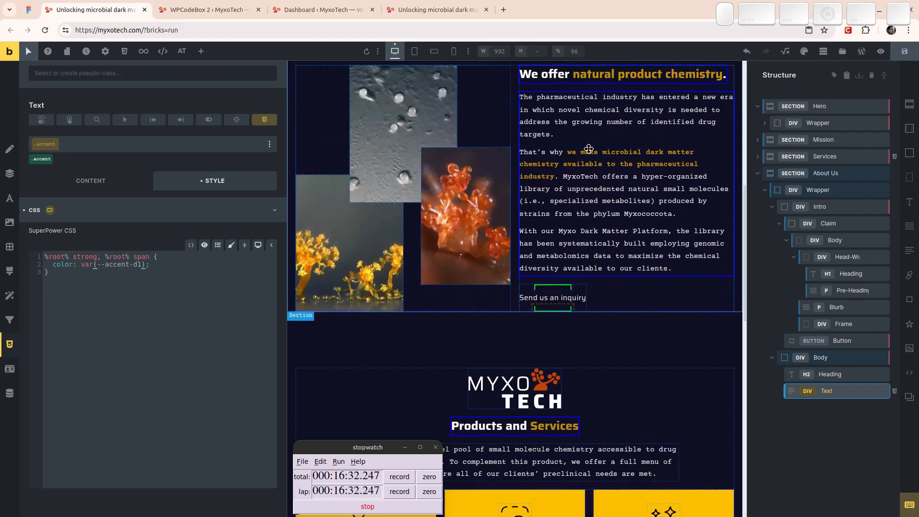
scroll(590, 161, "down", 8)
scroll(577, 172, "up", 4)
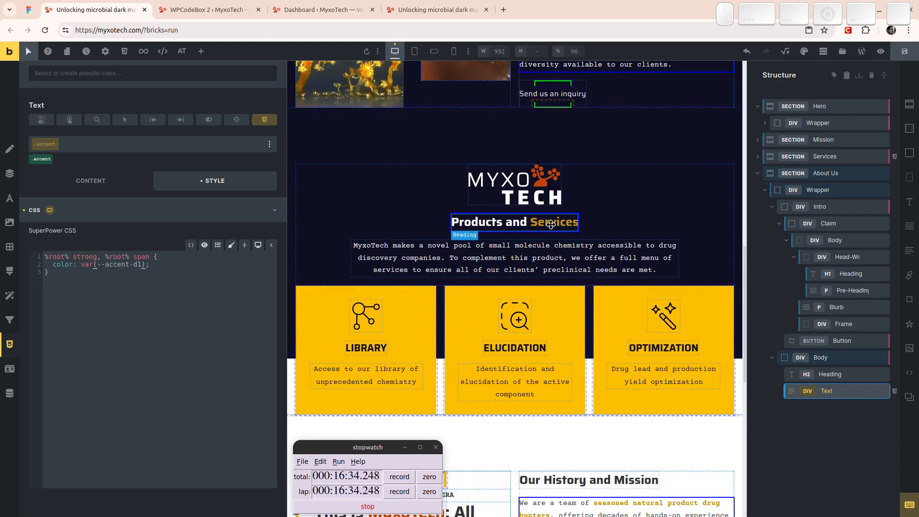
- Set the HSL lightness of the accent-d1 colour in Matty's Palette to 45%
left_click(789, 55)
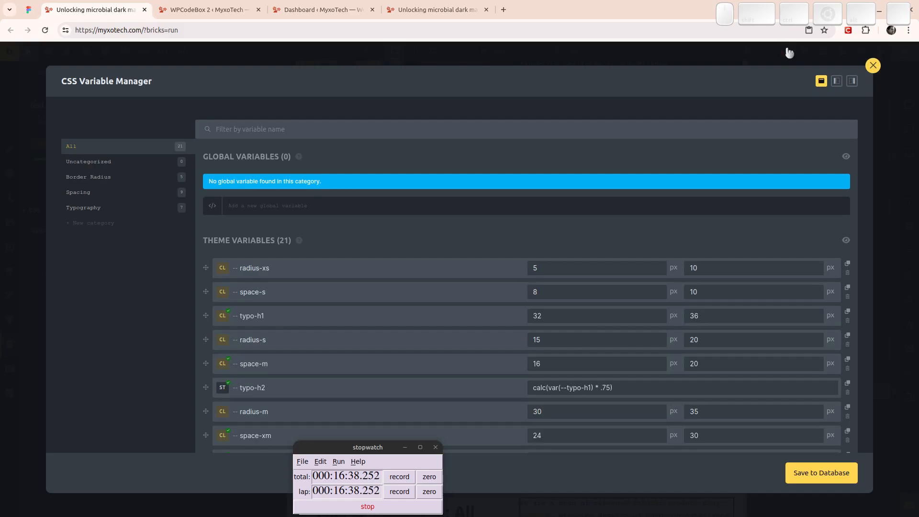
left_click(870, 70)
left_click(804, 51)
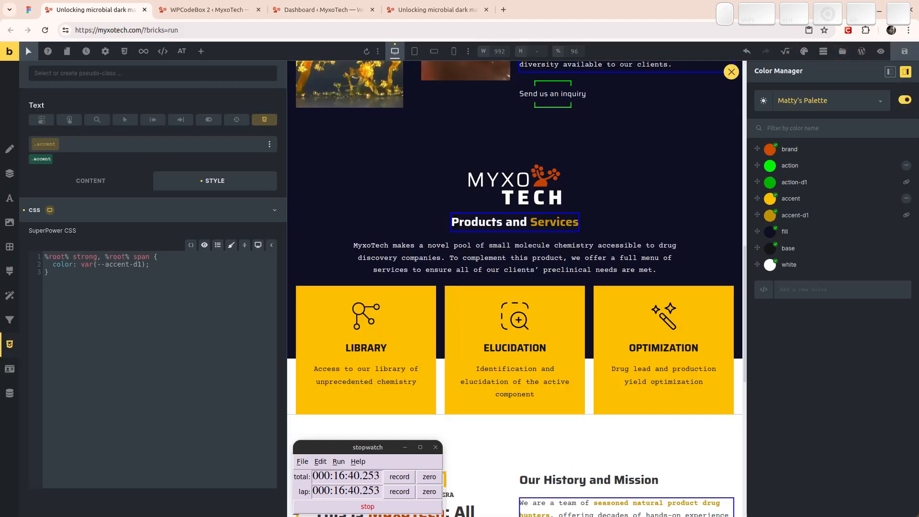
left_click(769, 215)
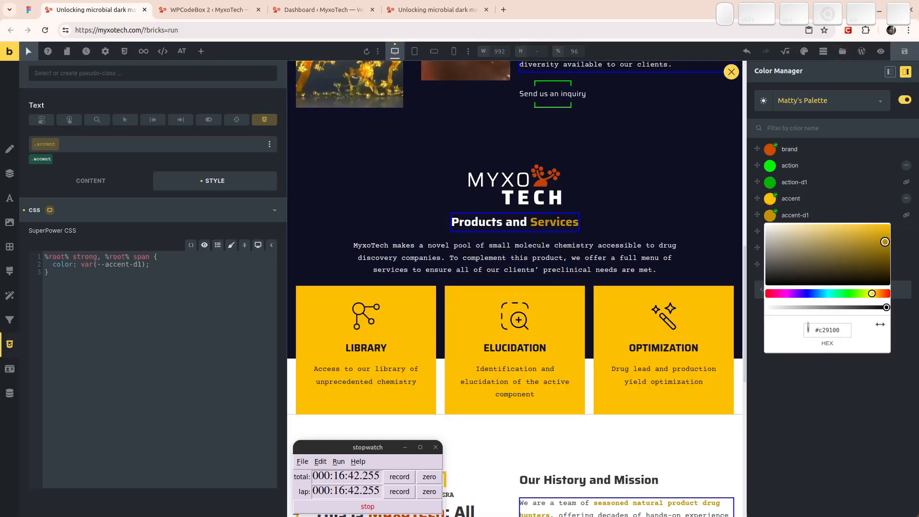
left_click(879, 325)
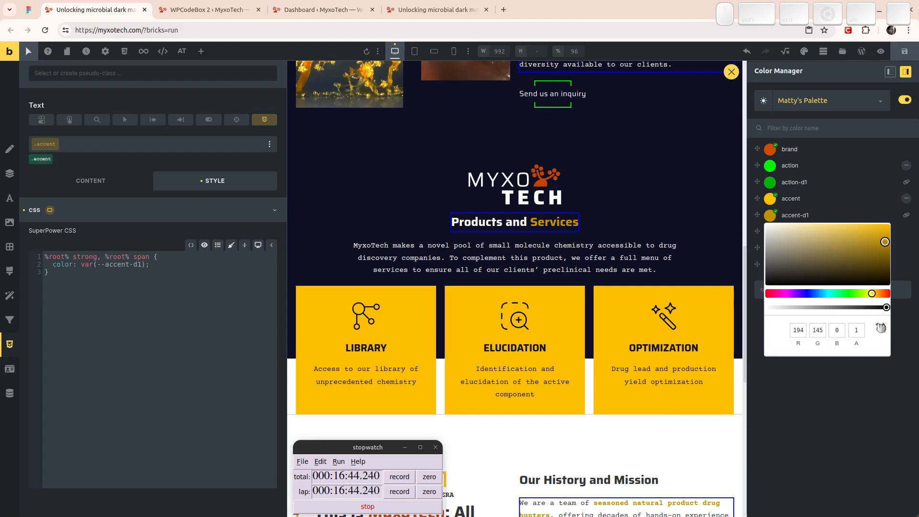
left_click(880, 326)
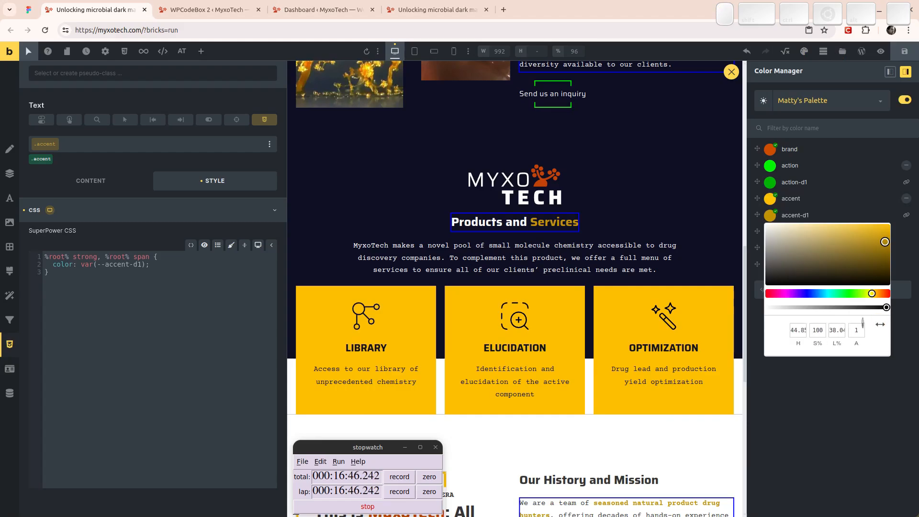
left_click(834, 331)
key("ctrl+a")
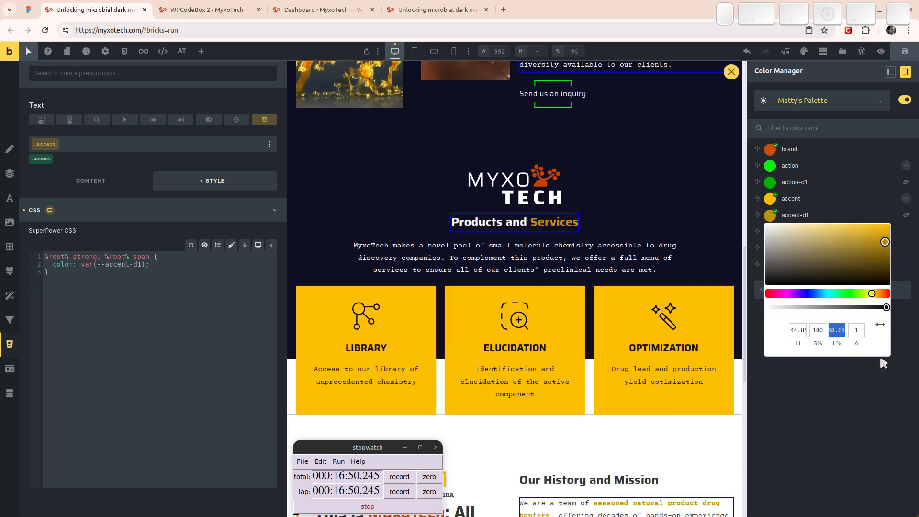
type("45")
key("Tab")
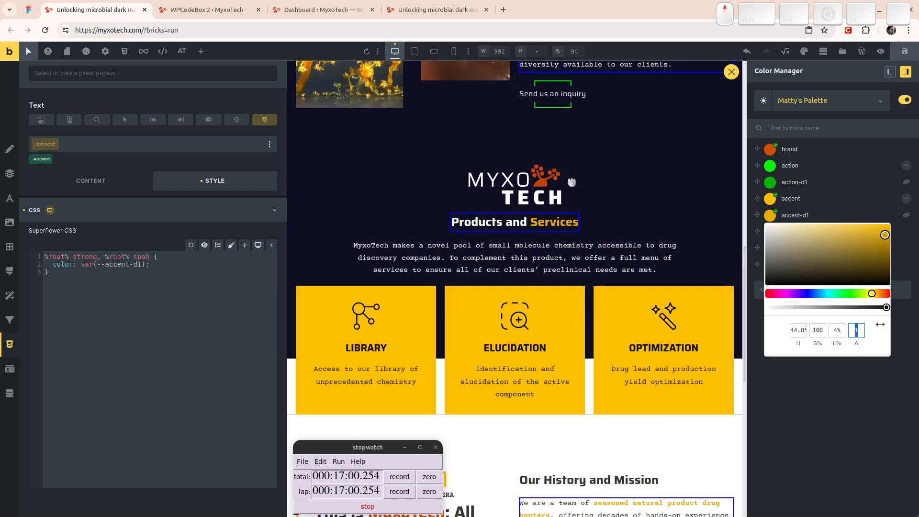
left_click(855, 429)
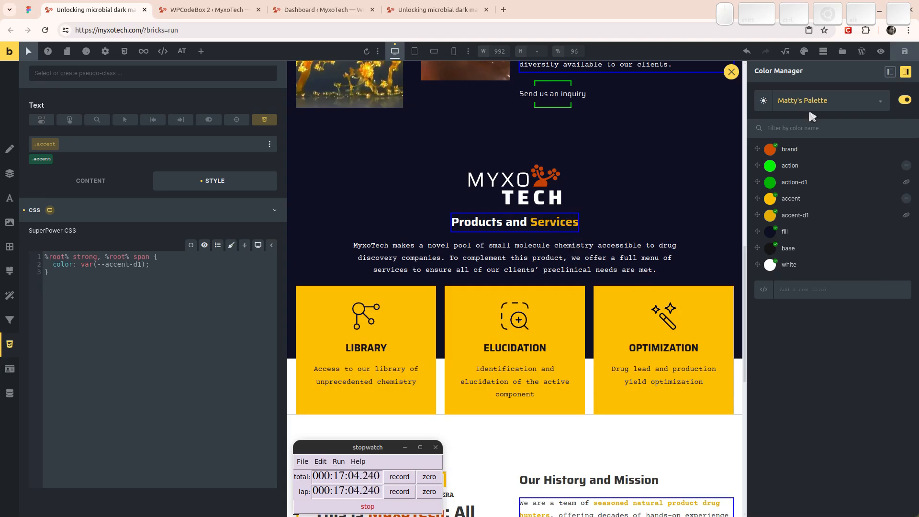
left_click(731, 71)
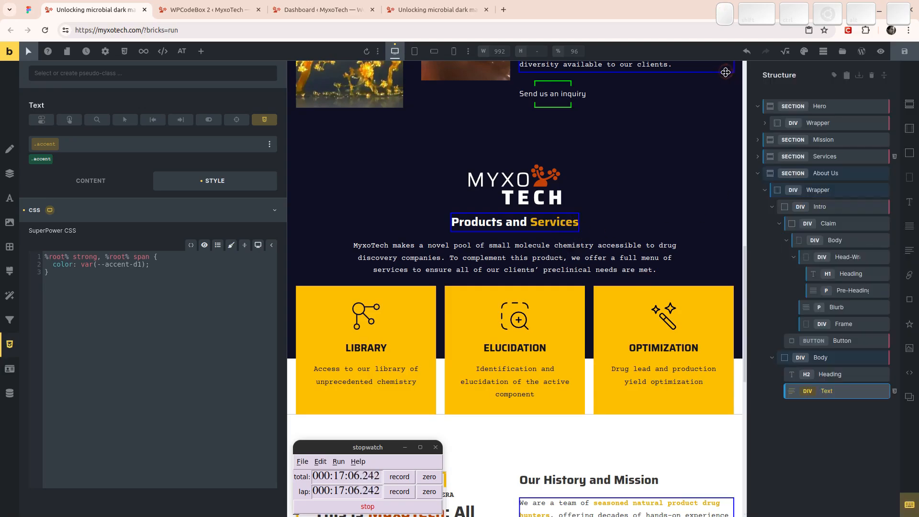
- Preview the page and check the highlighted phrases' colour on the dark sections and on the white About Us section
scroll(660, 188, "down", 4)
scroll(661, 188, "down", 2)
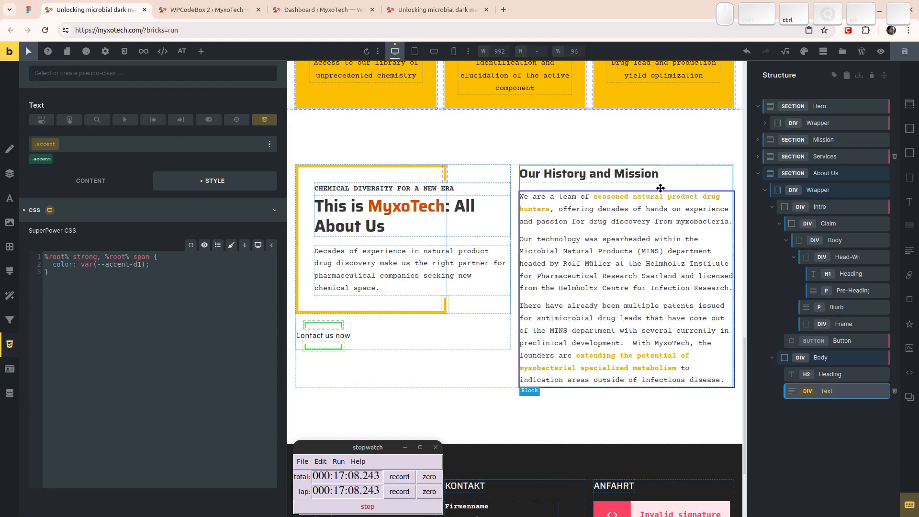
key("ctrl+p")
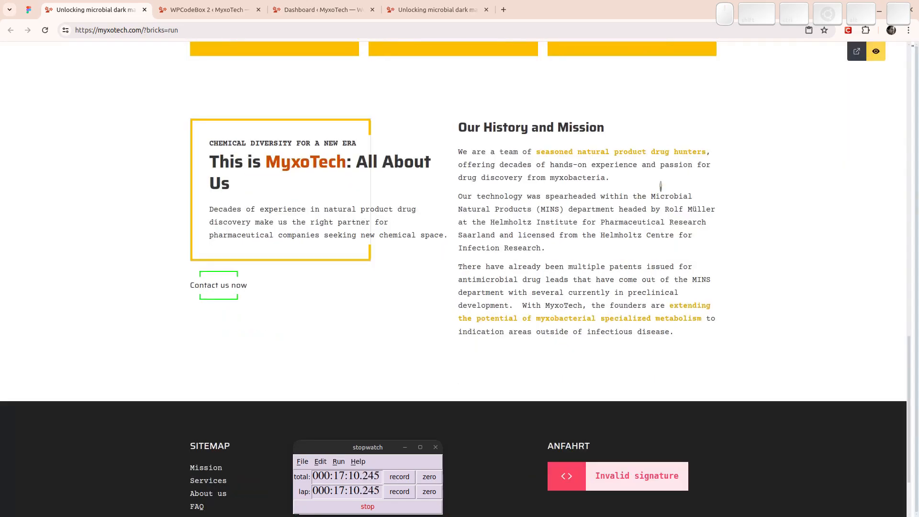
scroll(604, 174, "up", 6)
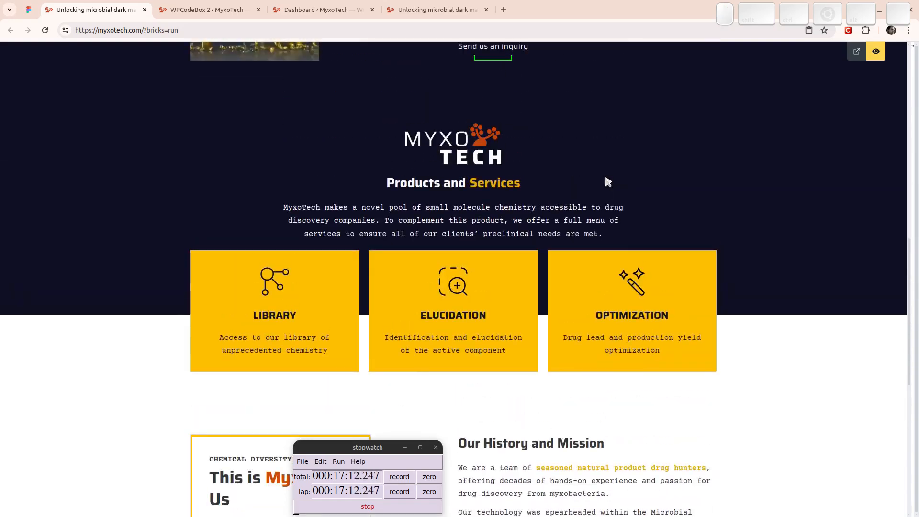
scroll(604, 173, "up", 6)
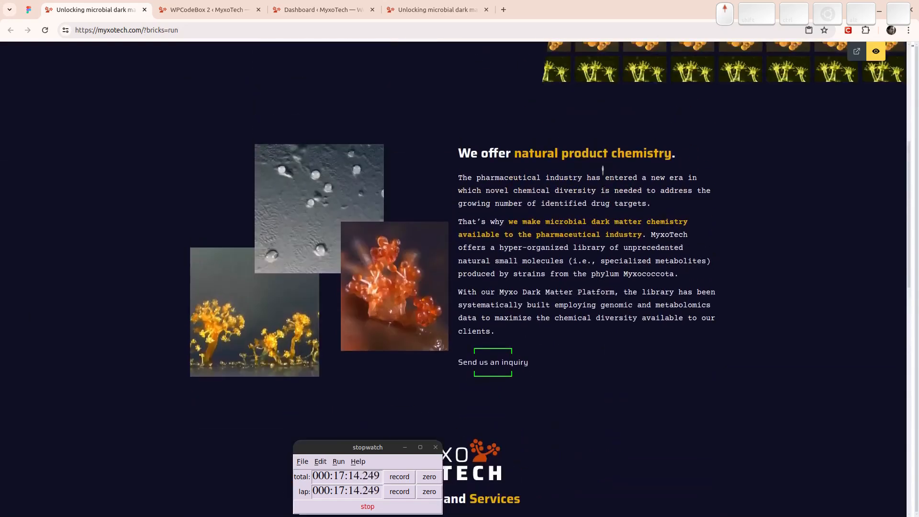
scroll(604, 173, "up", 6)
scroll(604, 174, "down", 15)
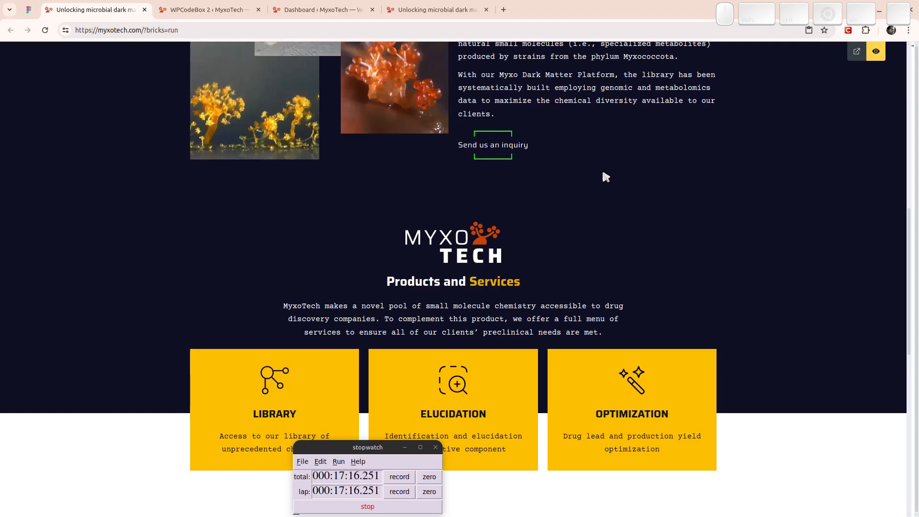
scroll(604, 175, "down", 3)
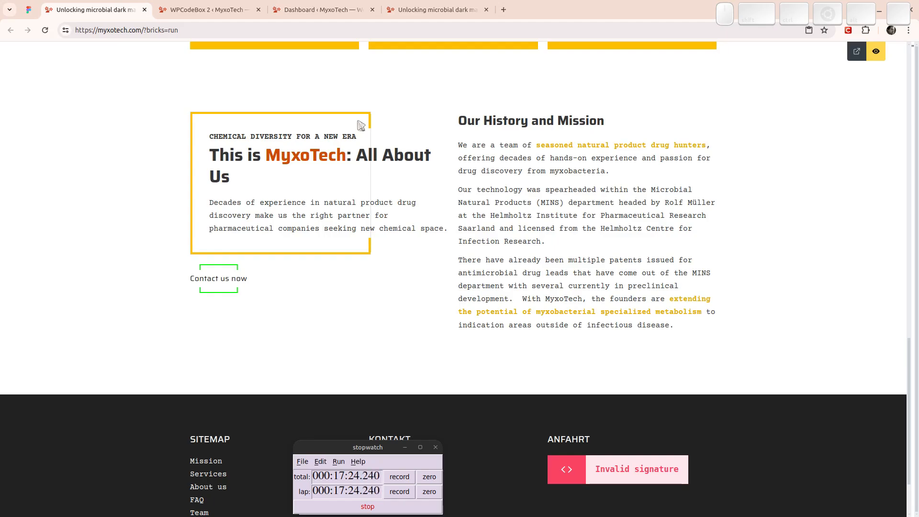
key("ctrl+p")
- Set the width of the About Us claim's Frame element to 75%
scroll(432, 124, "up", 20)
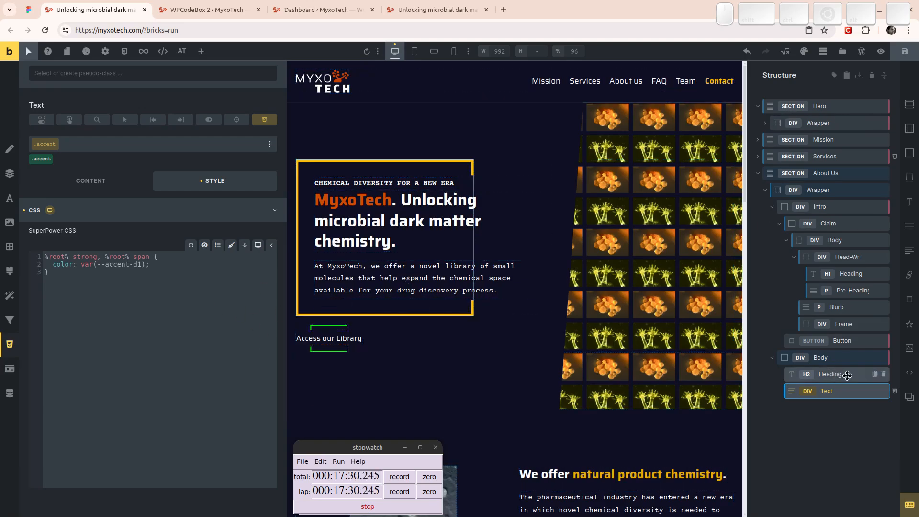
left_click(845, 325)
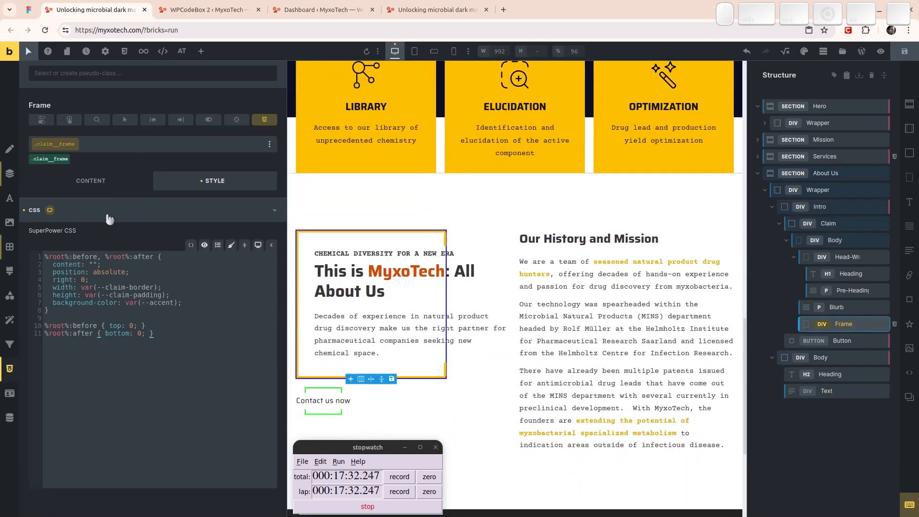
left_click(111, 219)
left_click(110, 219)
scroll(98, 333, "down", 4)
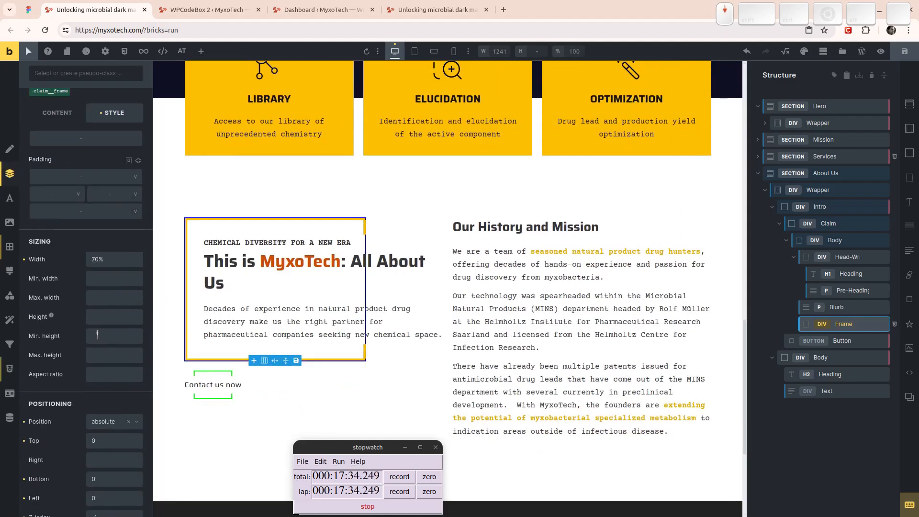
left_click(115, 229)
key("Up")
key("Up")
key("Up")
key("Up")
key("Up")
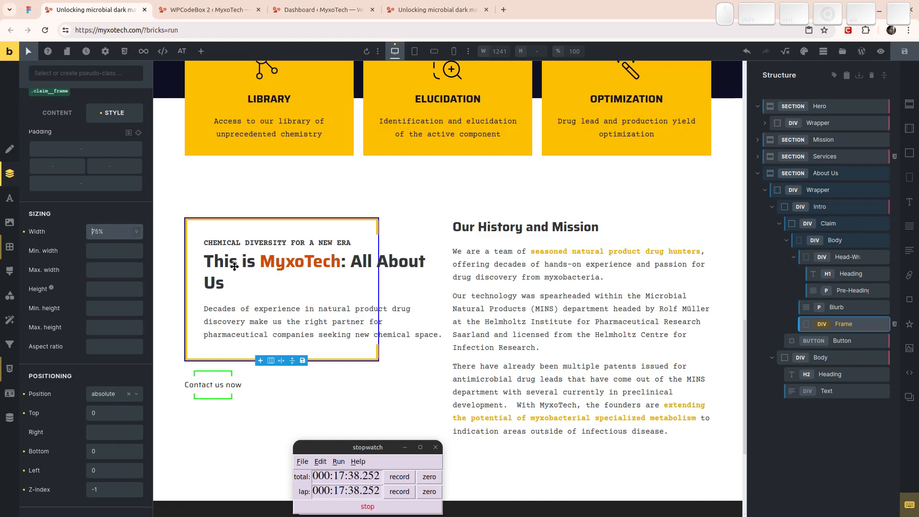
- Preview the page and compare the hero's claim frame with the About Us section's frame
key("ctrl+p")
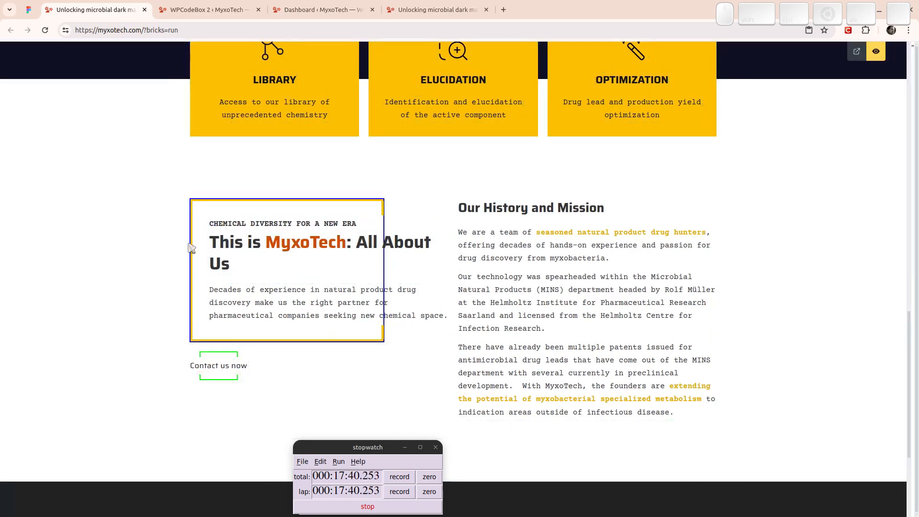
key("Escape")
scroll(64, 222, "up", 15)
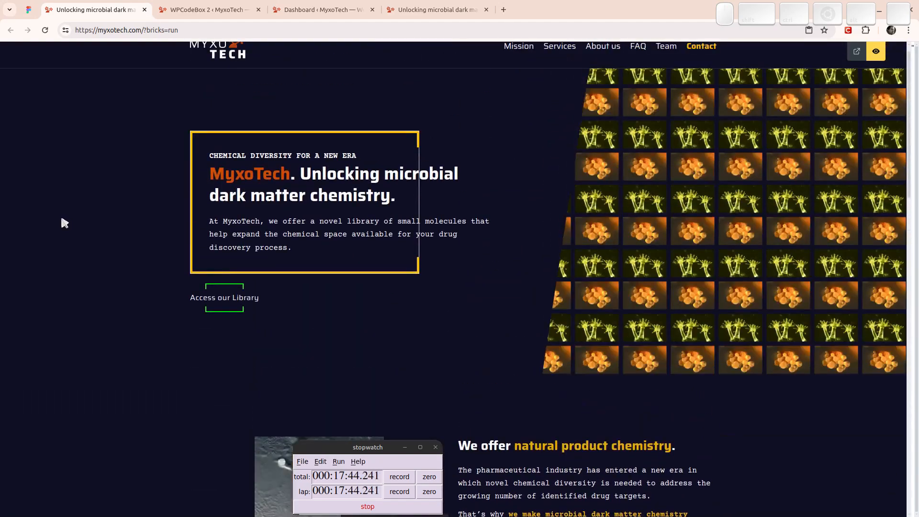
scroll(61, 220, "up", 1)
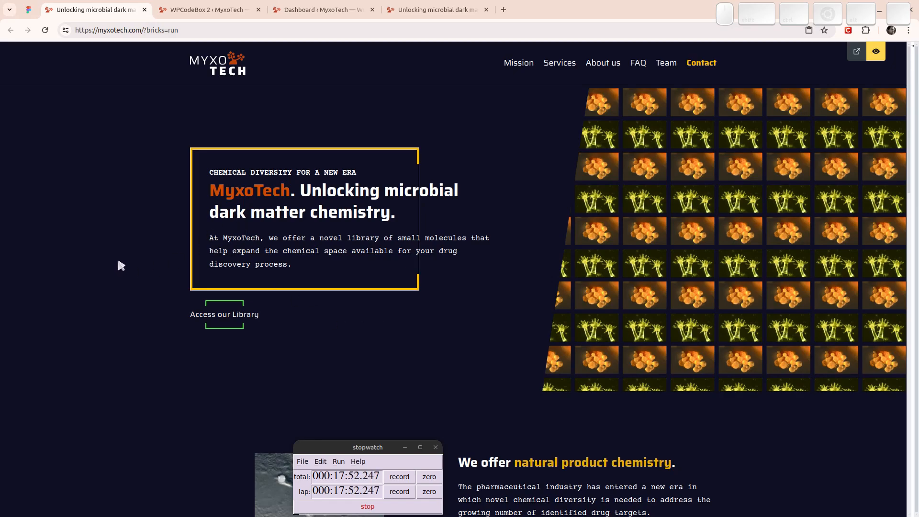
scroll(122, 254, "down", 10)
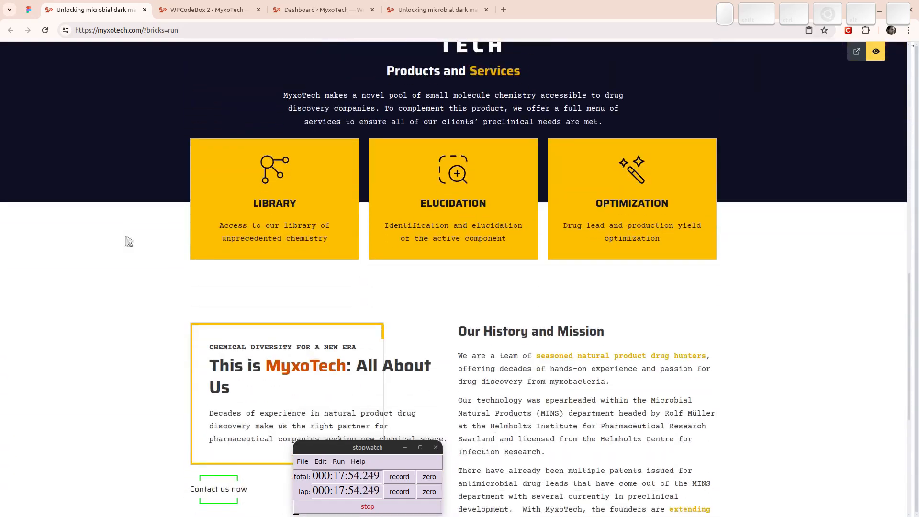
scroll(120, 237, "down", 5)
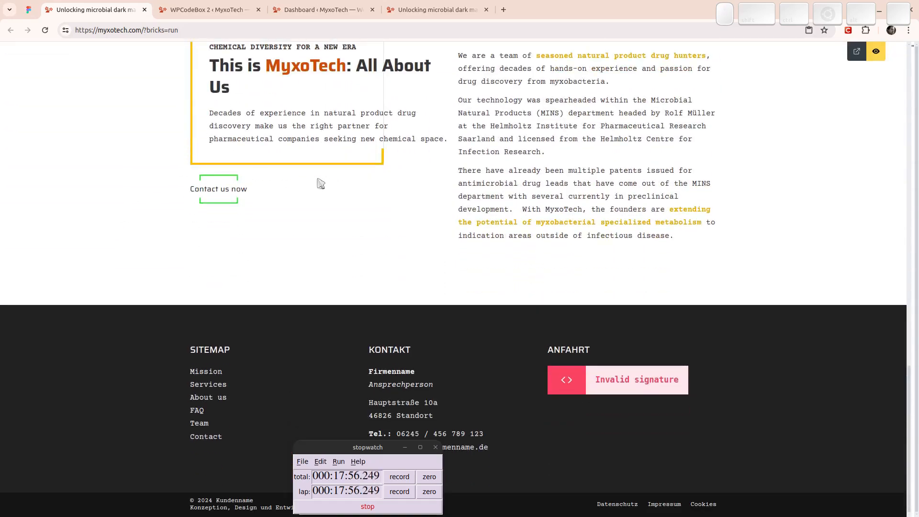
- Leave the page preview and collapse the About Us section in the page structure
key("ctrl+p")
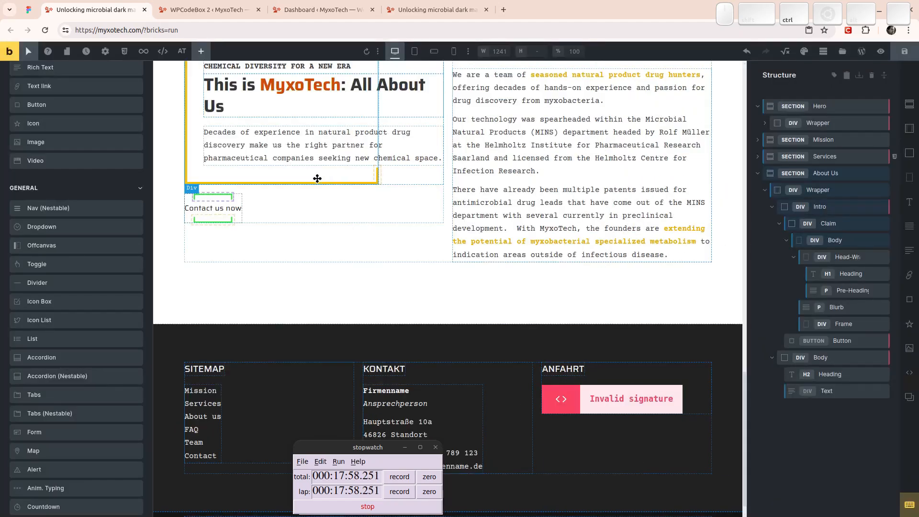
scroll(421, 263, "up", 2)
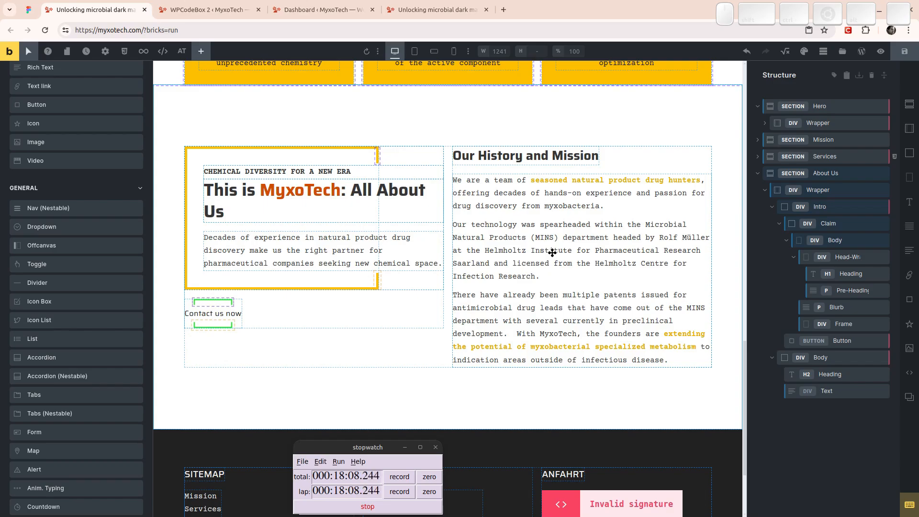
scroll(352, 164, "up", 15)
scroll(346, 217, "down", 5)
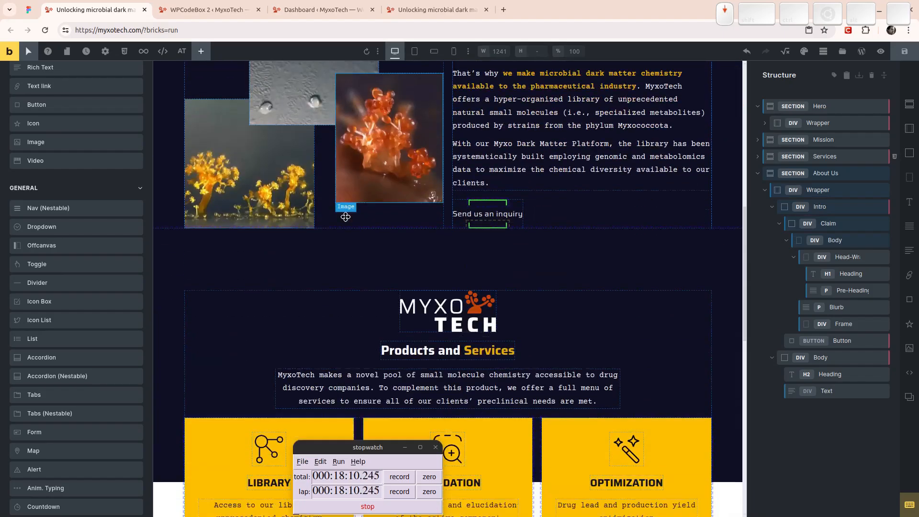
scroll(306, 275, "down", 10)
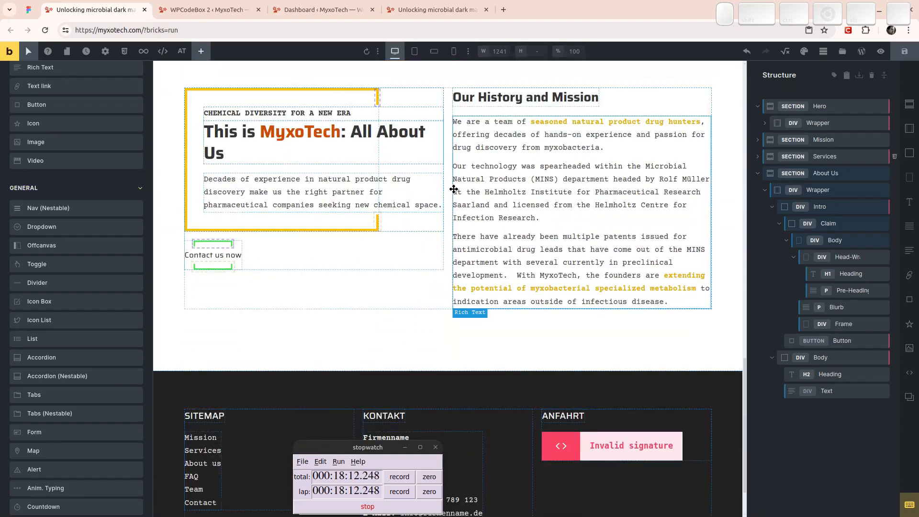
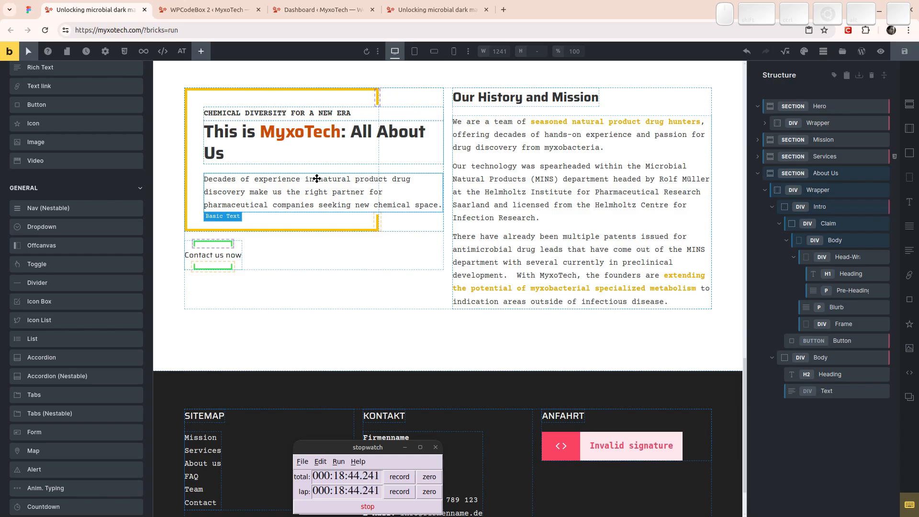
left_click(757, 175)
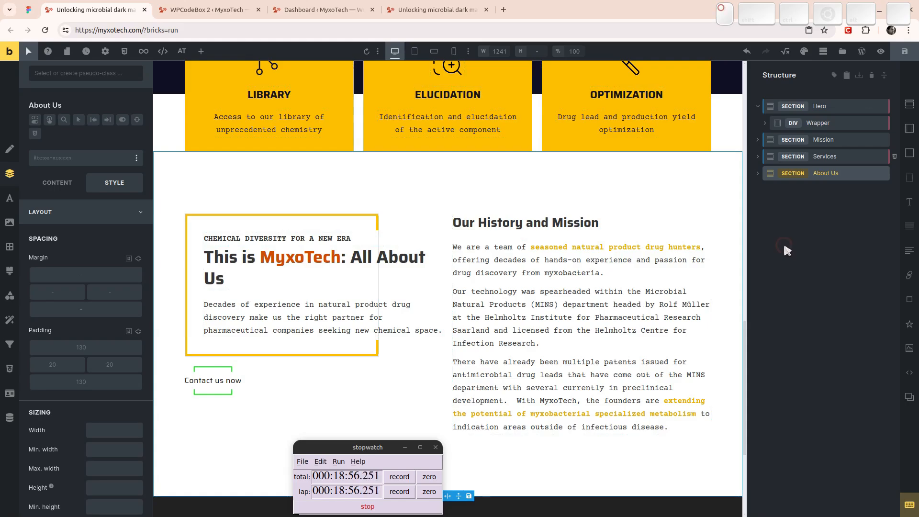
key("Escape")
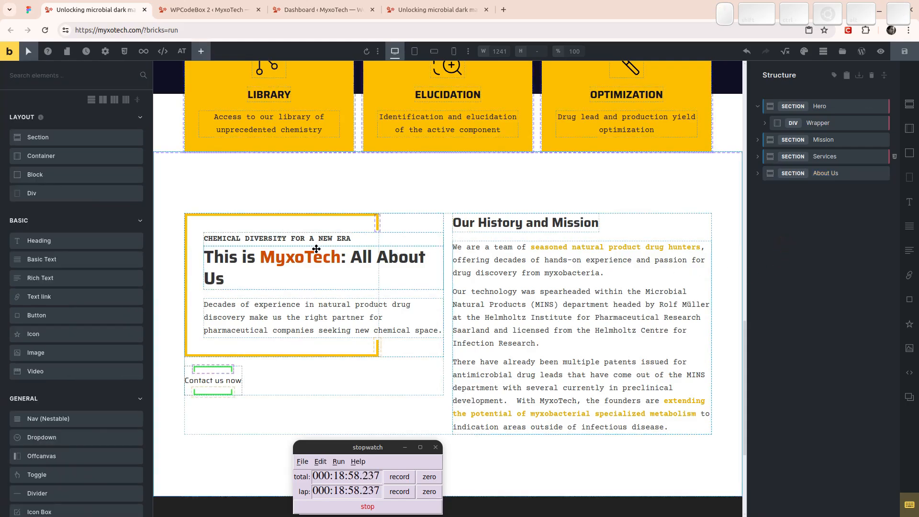
- Switch to the Figma design and examine the Frequently Asked Questions section's layout
scroll(672, 300, "down", 4)
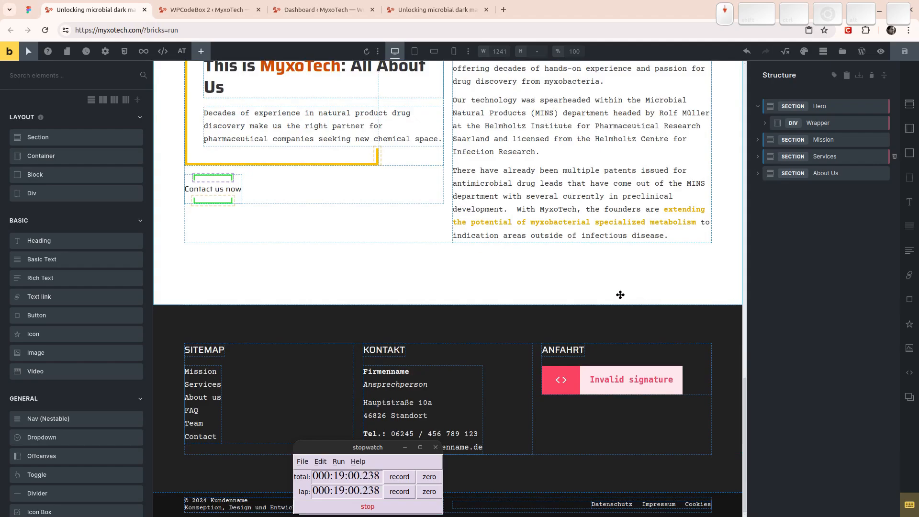
scroll(609, 295, "up", 20)
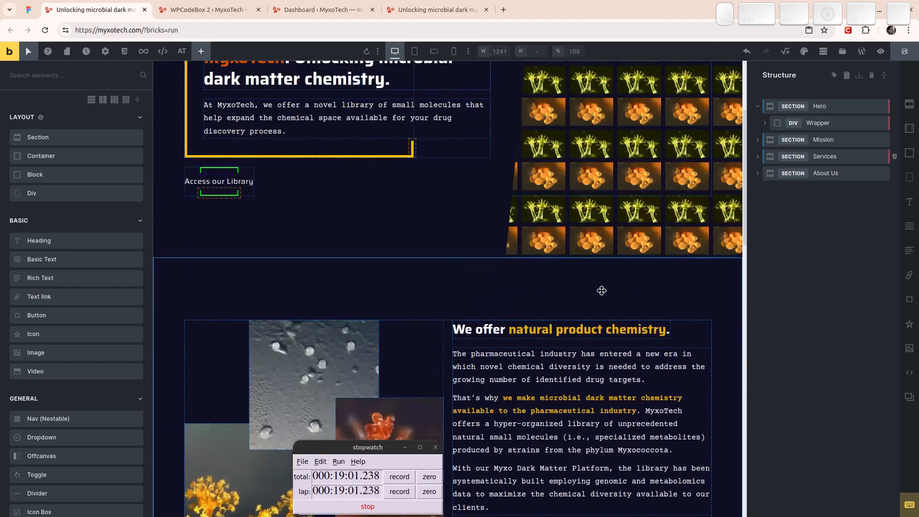
left_click(36, 9)
scroll(395, 287, "down", 6)
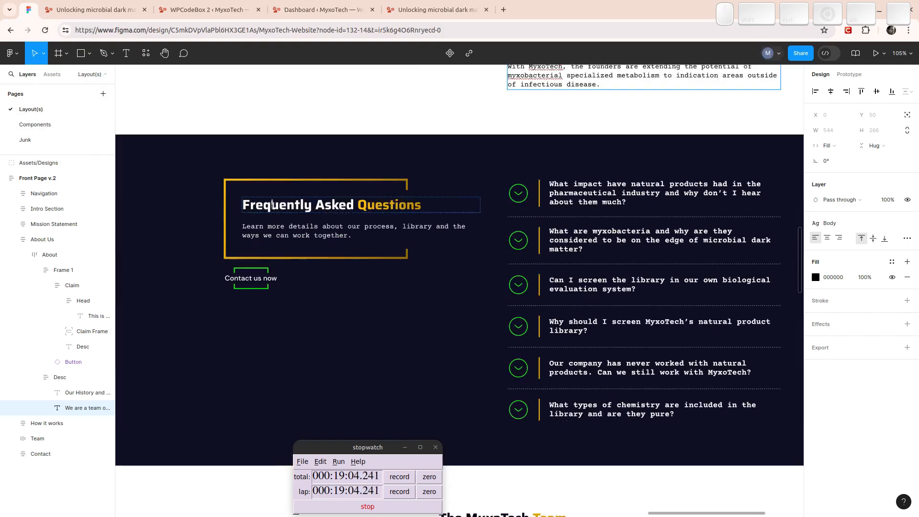
left_click_drag(404, 304, 340, 283)
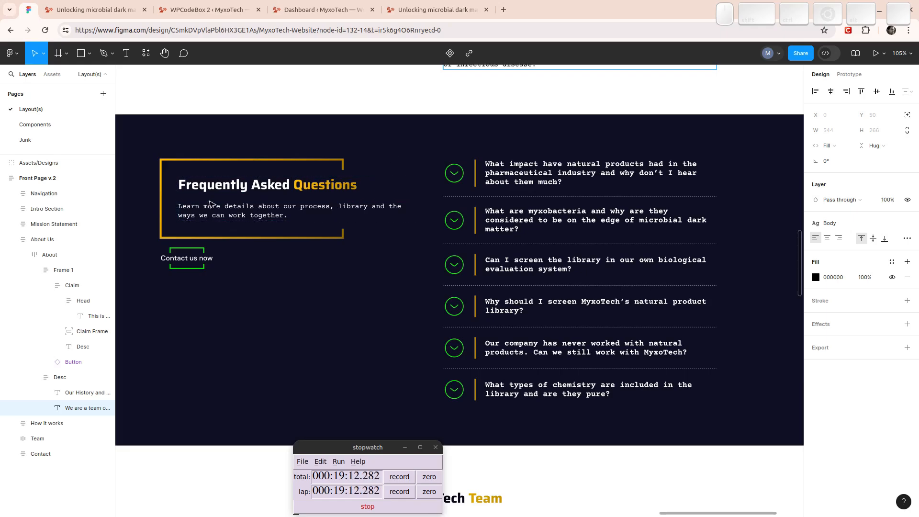
- Return to the Bricks editor and add a new section named FAQ after the About Us section
left_click(96, 10)
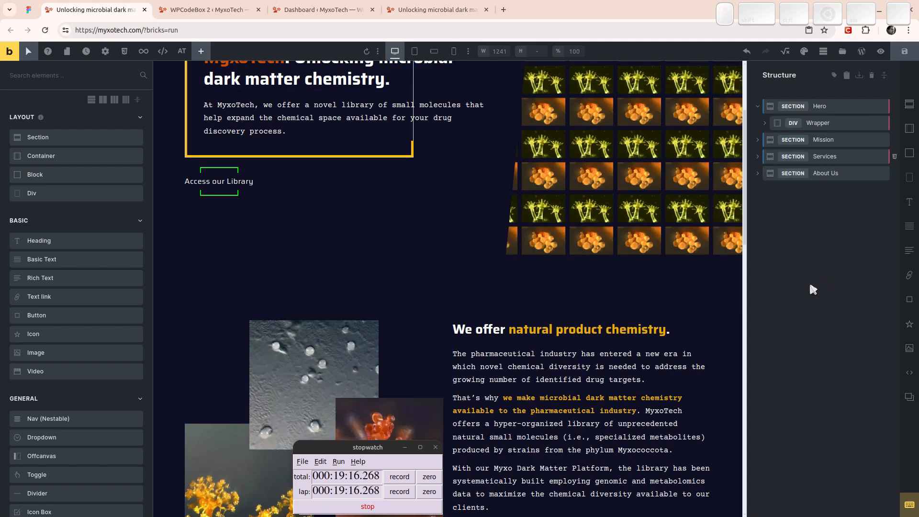
key("s")
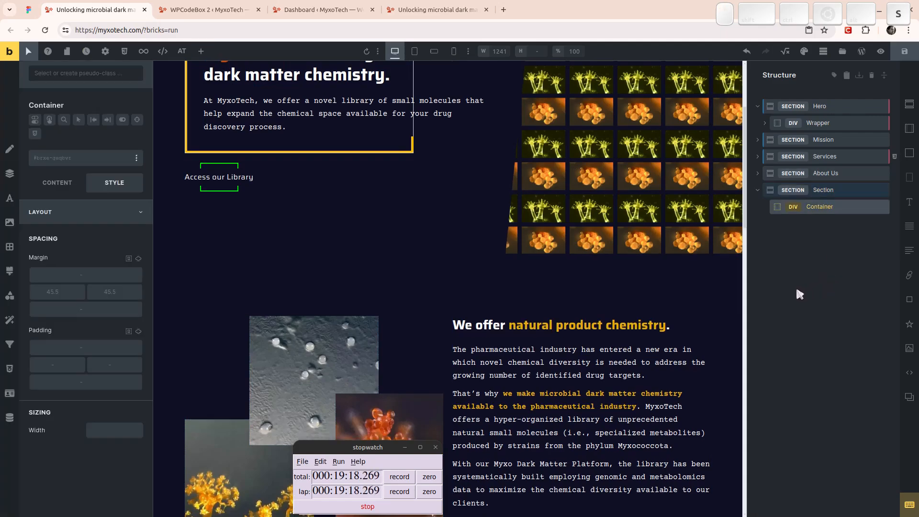
left_click(820, 190)
type("FAQ")
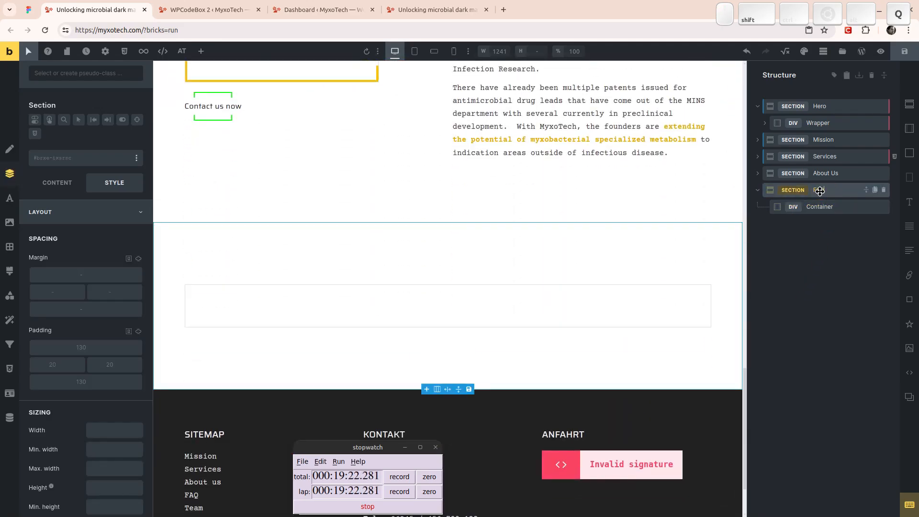
key("Return")
- Rename the FAQ section's container as Wrapper
left_click(823, 207)
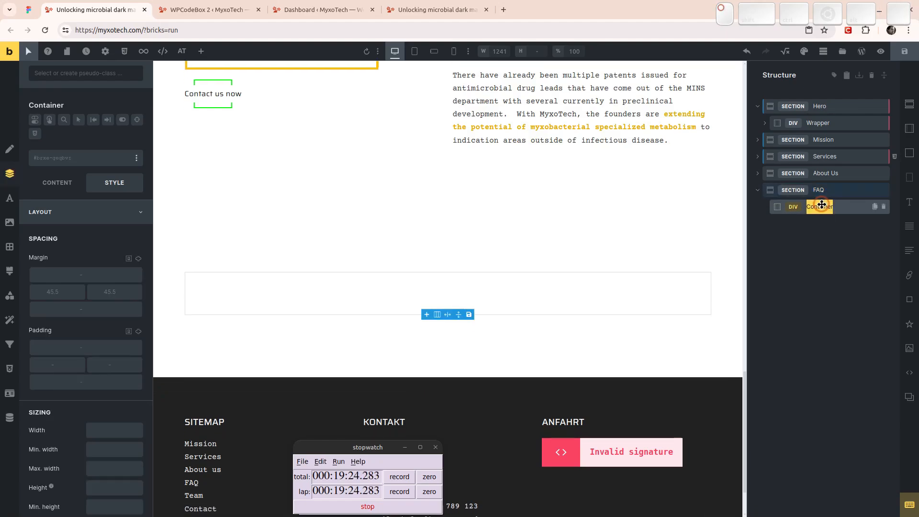
double_click(822, 206)
type("Wrapper")
key("Return")
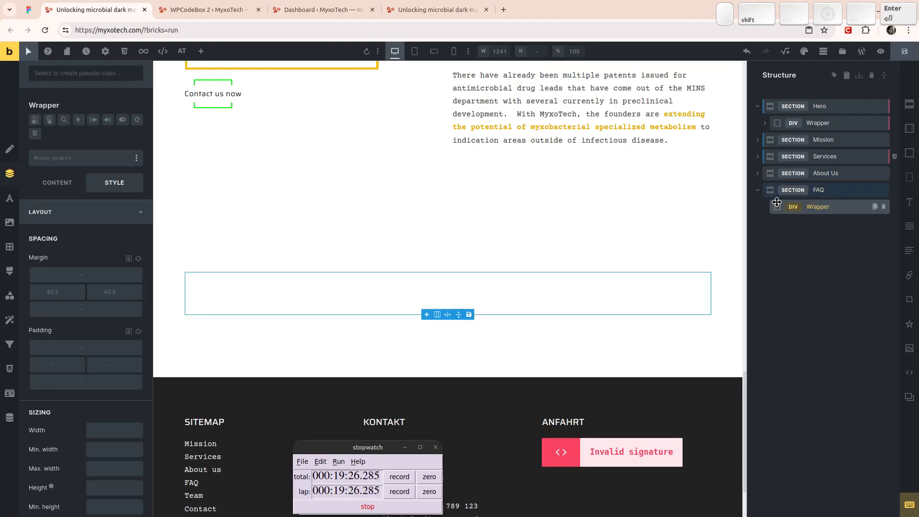
- Assign the existing section-dark class to the FAQ section
left_click(823, 191)
left_click(64, 159)
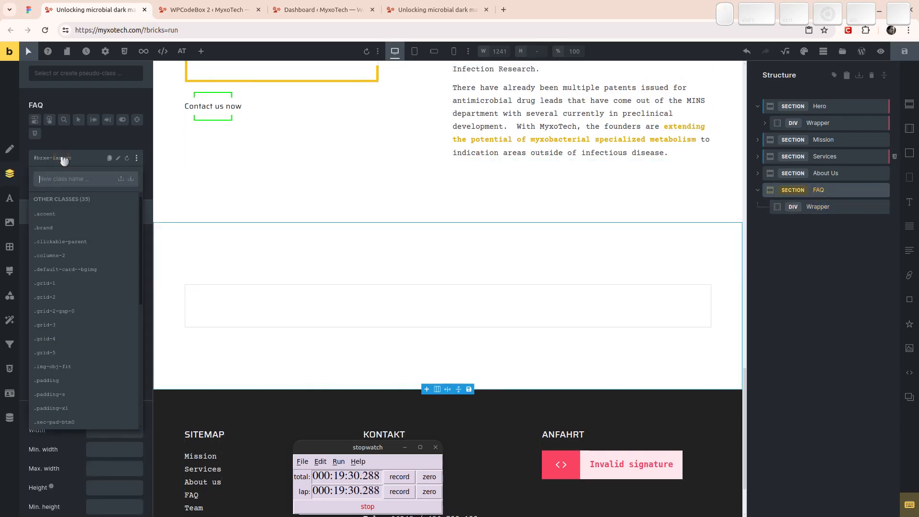
type("sect")
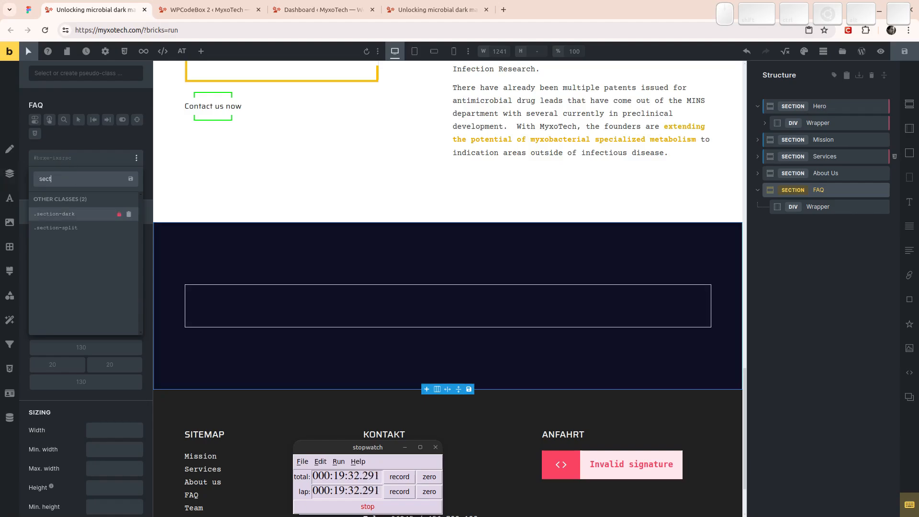
left_click(54, 213)
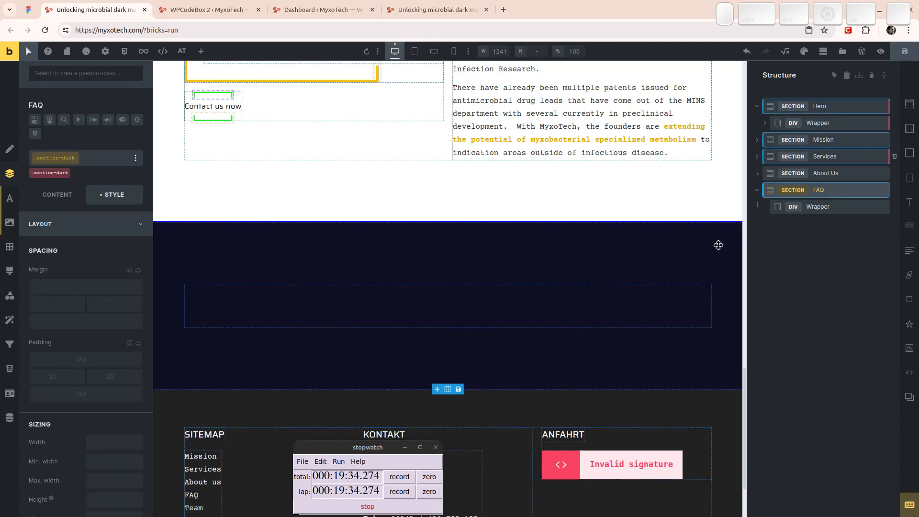
- Add two blocks inside the FAQ Wrapper and assign the grid-2 class to the Wrapper
left_click(374, 302)
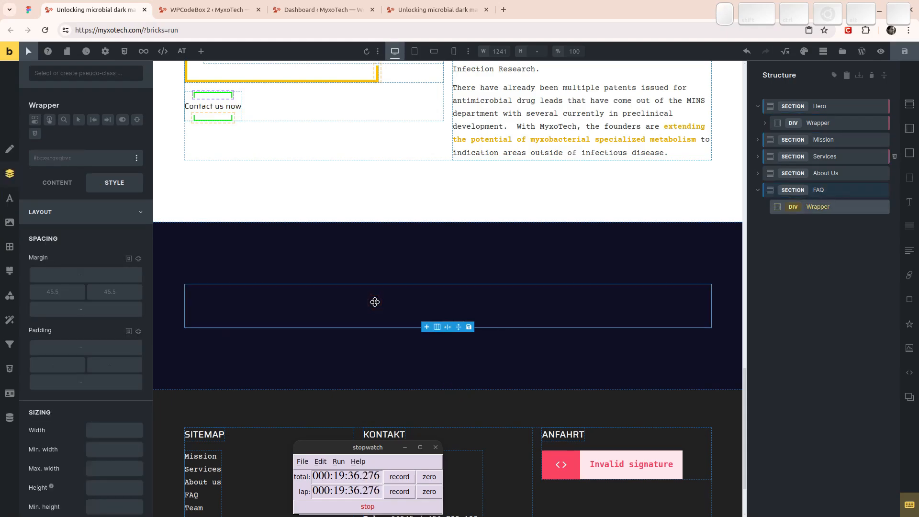
key("b")
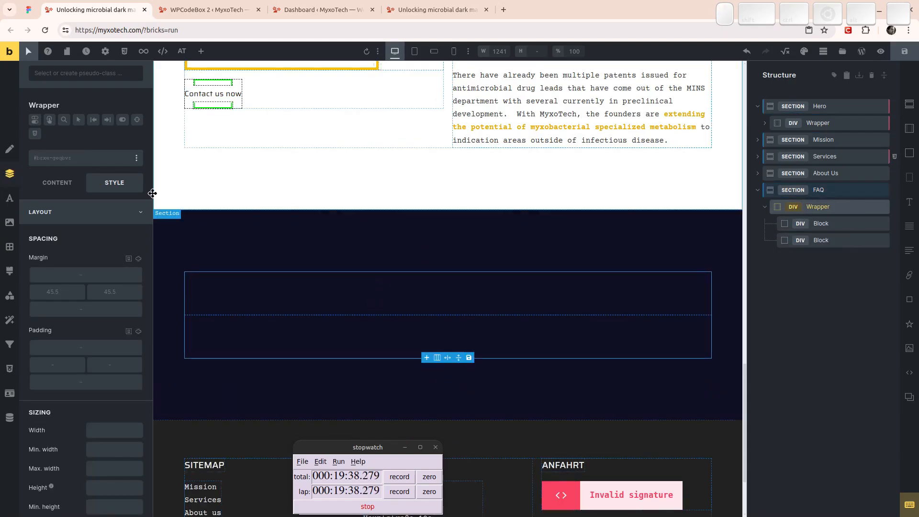
left_click(62, 157)
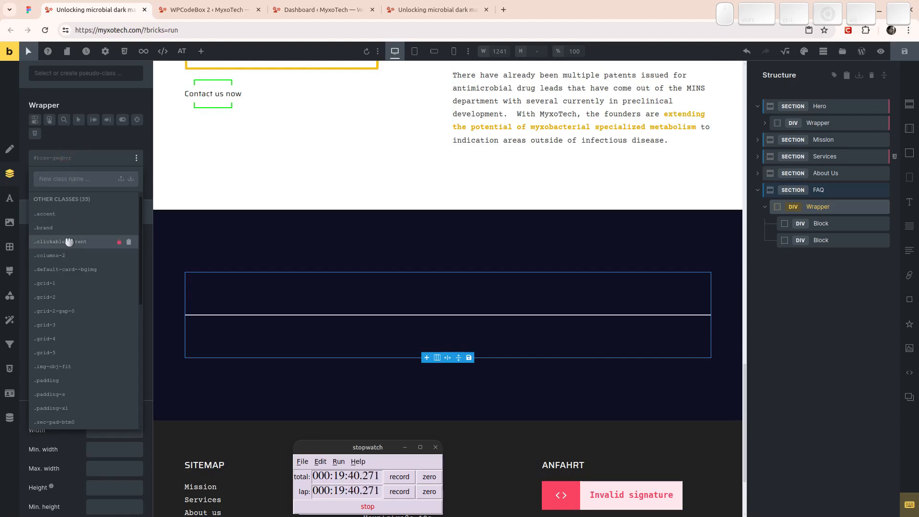
left_click(67, 300)
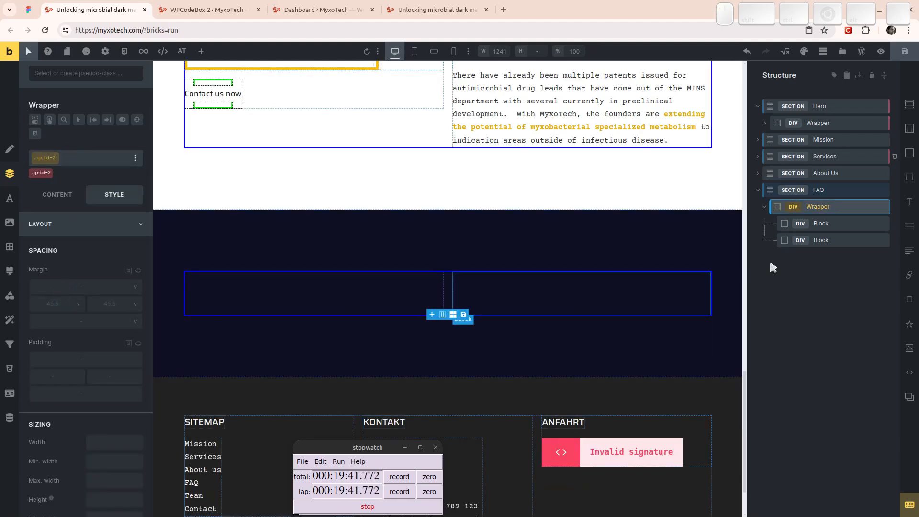
- Rename the FAQ Wrapper's first block as Intro and its second block as Questions
left_click(834, 229)
double_click(821, 228)
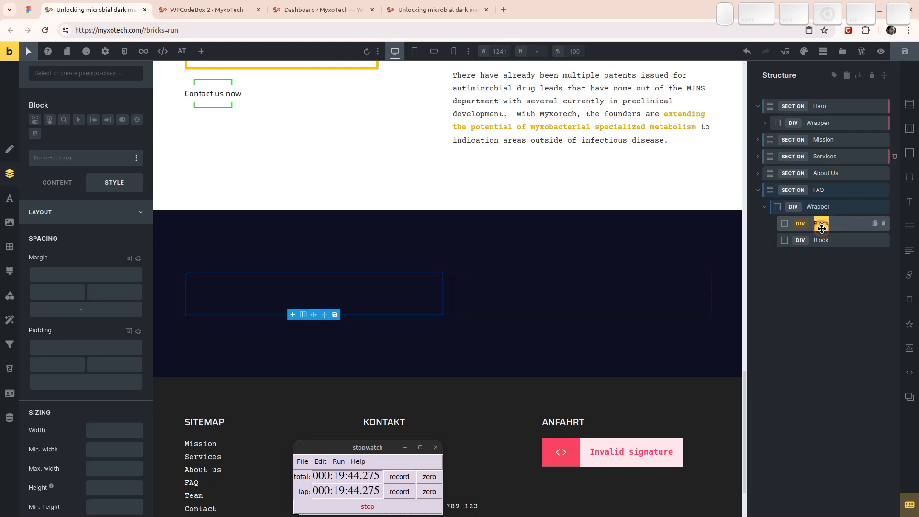
type("Intro")
key("Return")
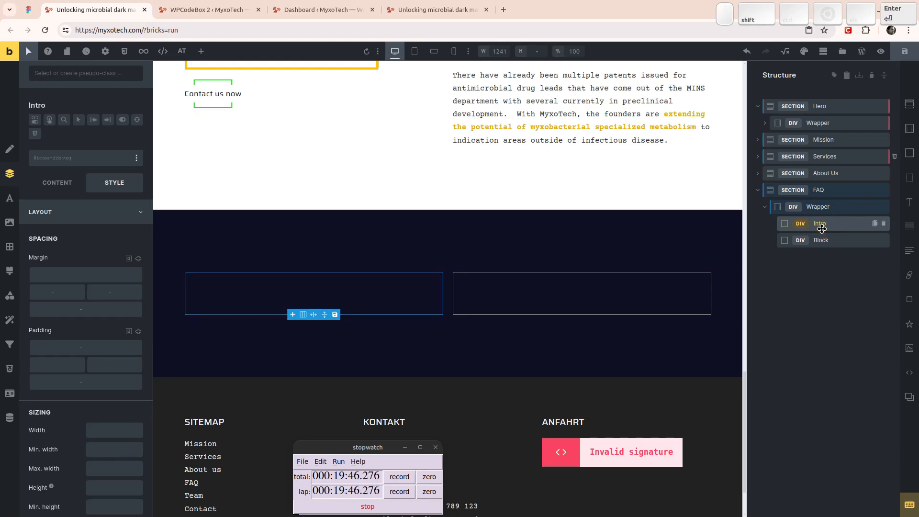
double_click(823, 242)
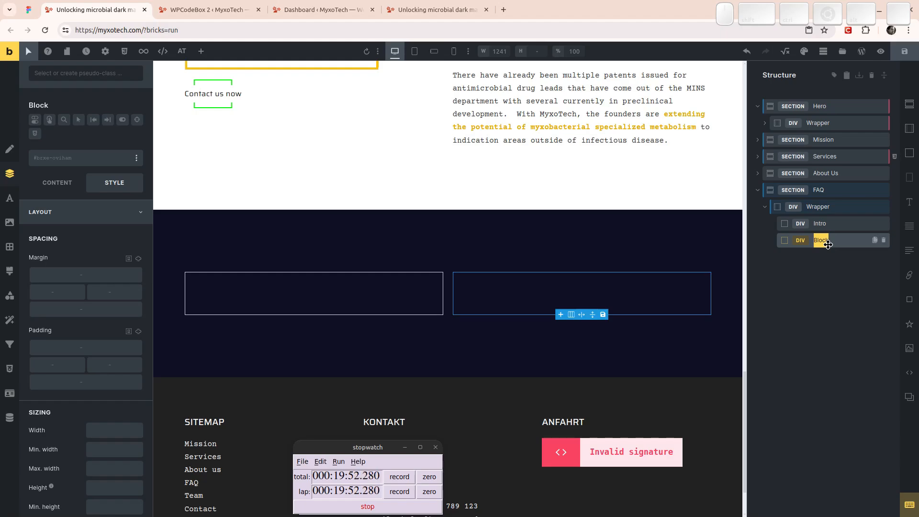
type("Questions")
key("Return")
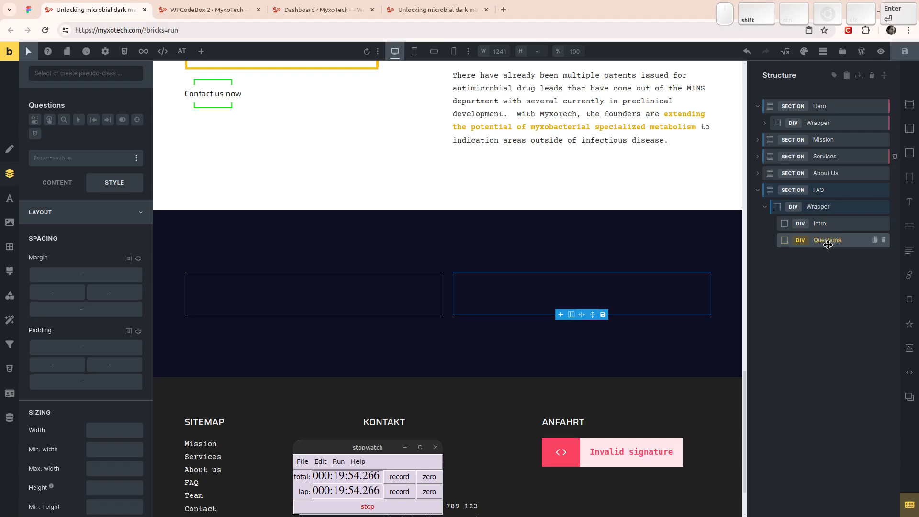
- Save the About Us section's Claim element as a template titled Claim
left_click(816, 223)
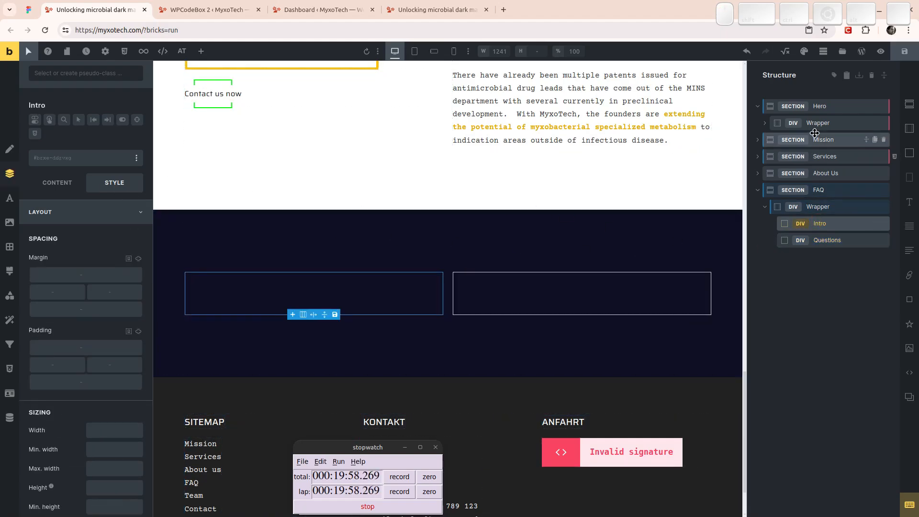
left_click(757, 173)
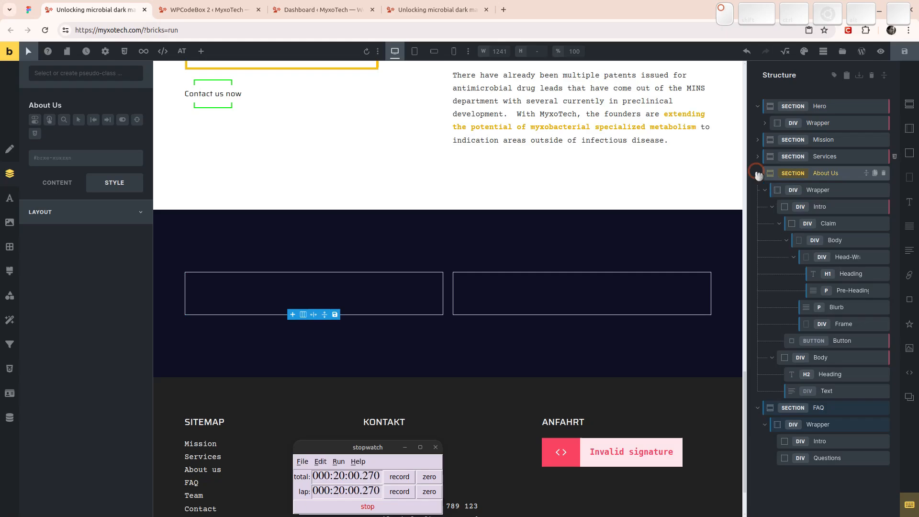
left_click(834, 225)
right_click(834, 225)
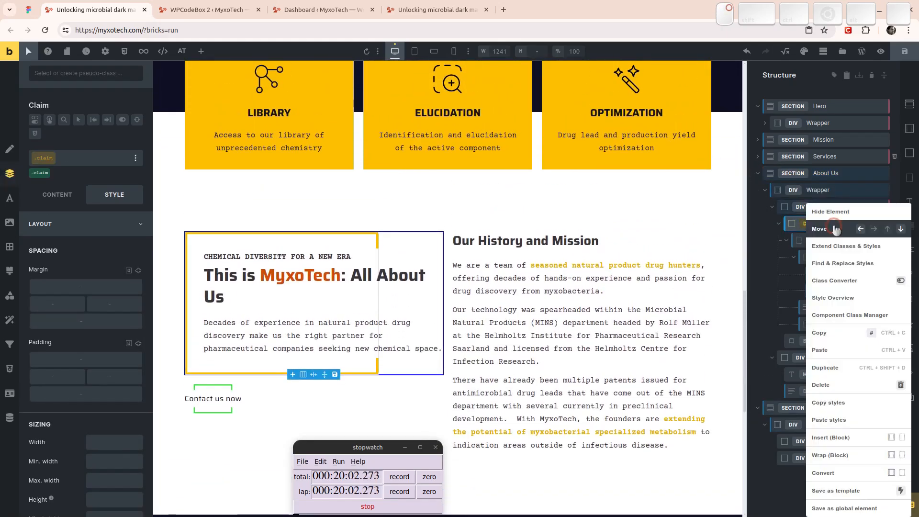
left_click(902, 492)
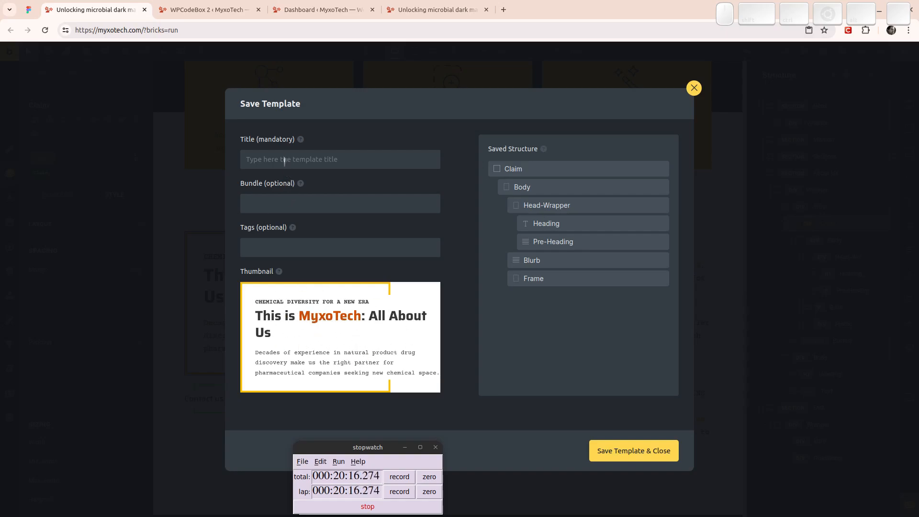
left_click(300, 157)
type("Claim")
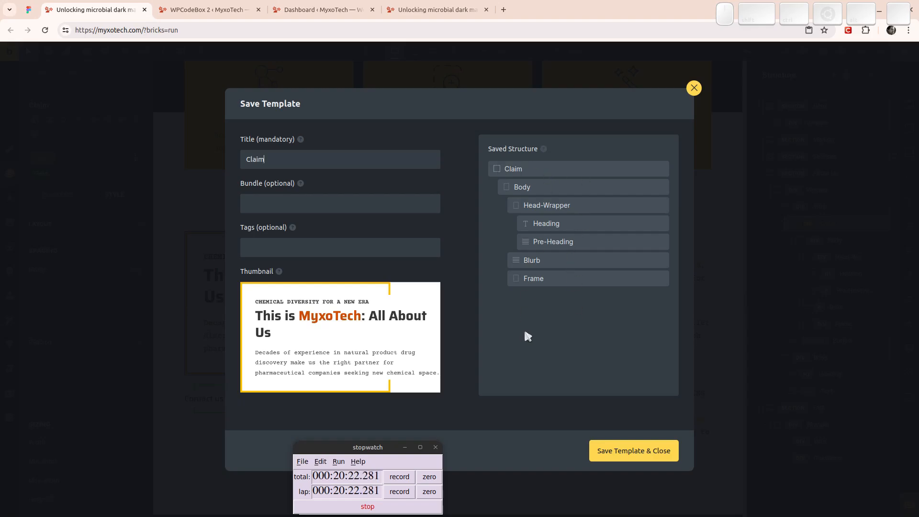
left_click(641, 462)
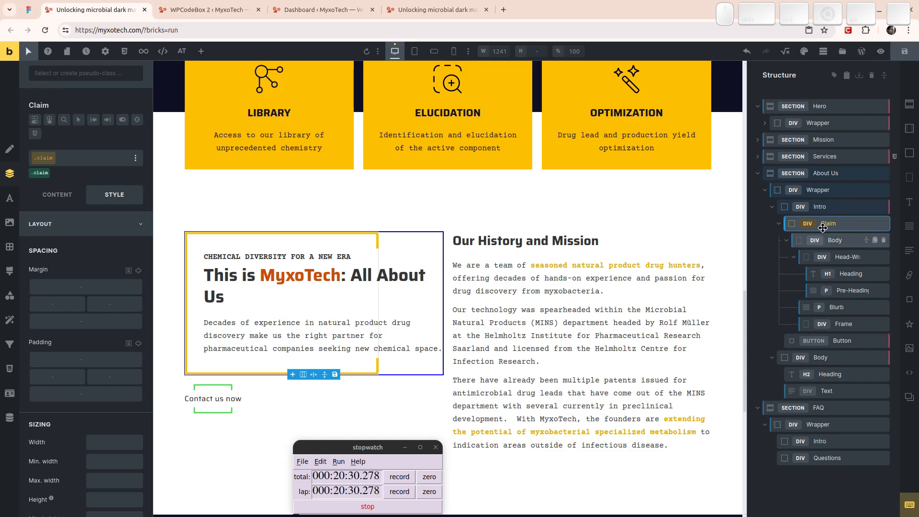
left_click(828, 207)
right_click(830, 209)
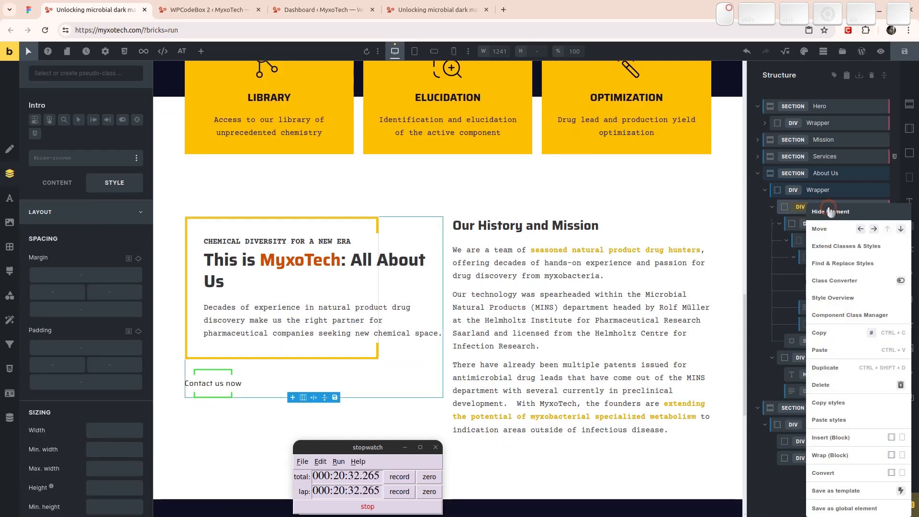
left_click(837, 491)
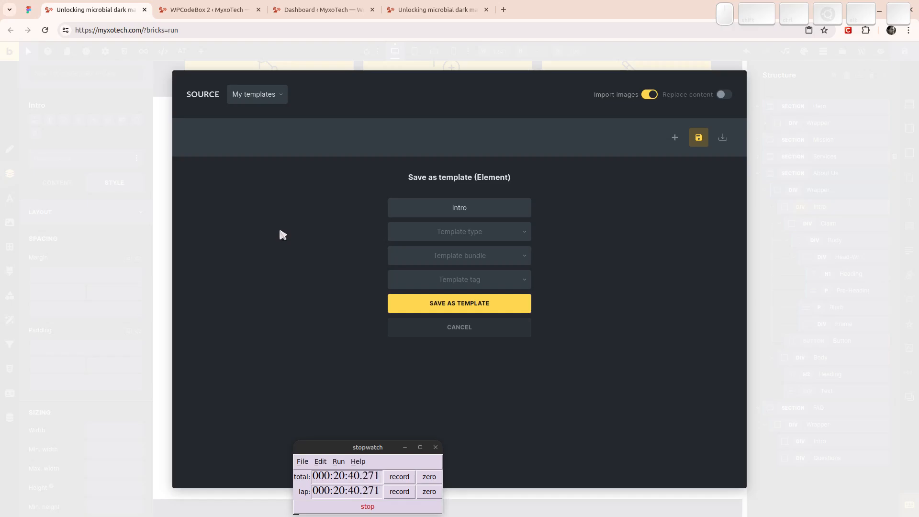
key("Escape")
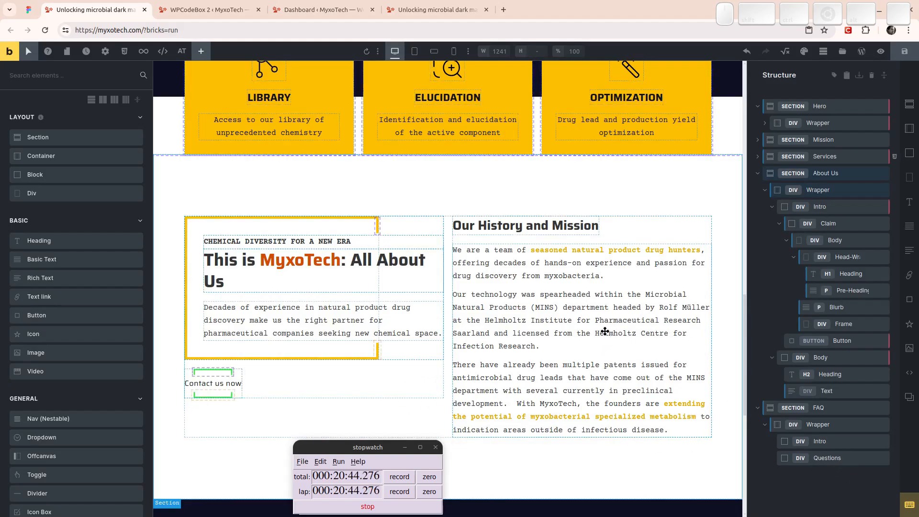
- Collapse the About Us and Hero sections in the page structure, leaving the FAQ section expanded
scroll(522, 314, "down", 7)
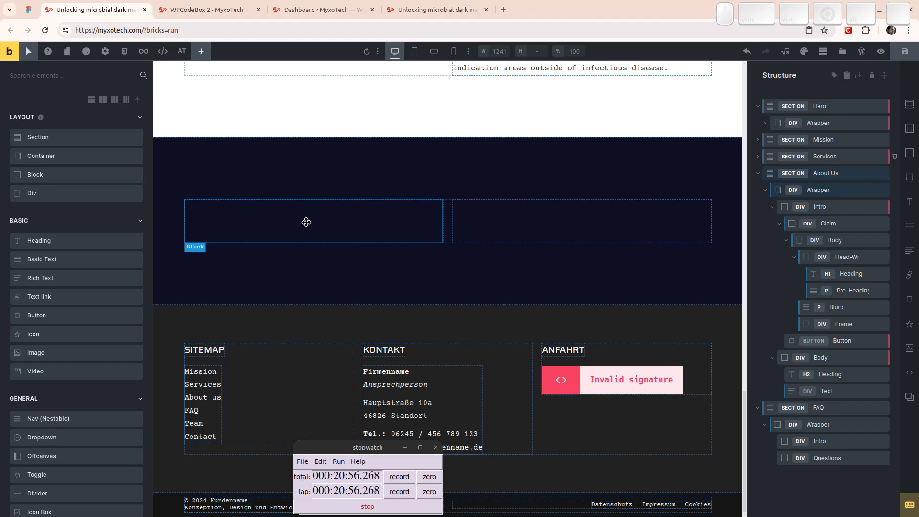
left_click_drag(306, 223, 850, 314)
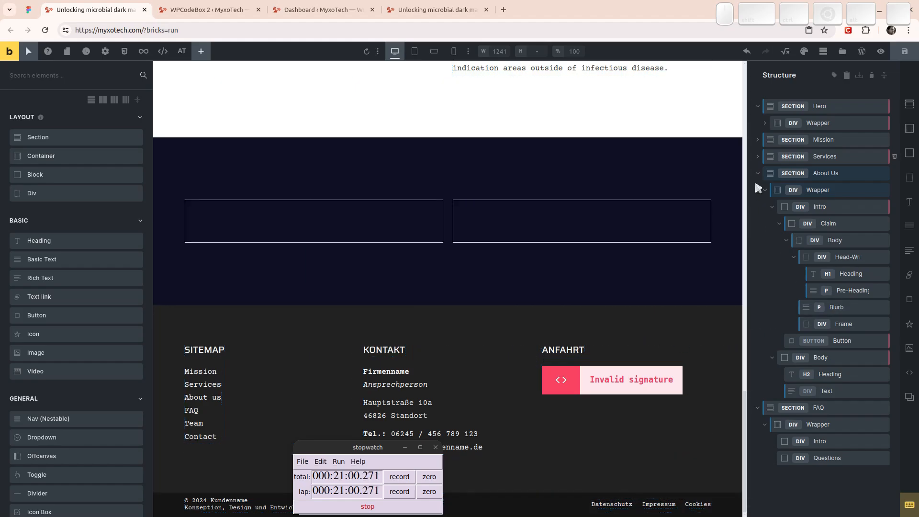
left_click(833, 211)
left_click(771, 206)
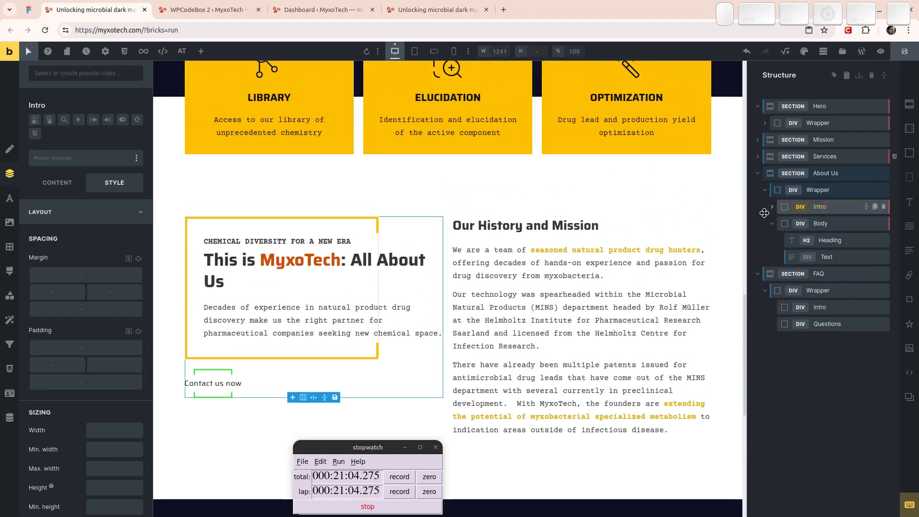
left_click(758, 175)
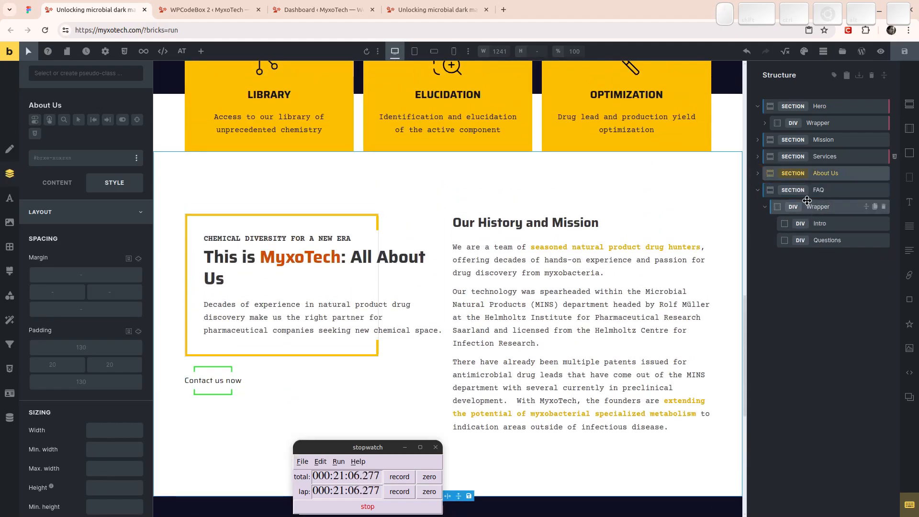
left_click(758, 107)
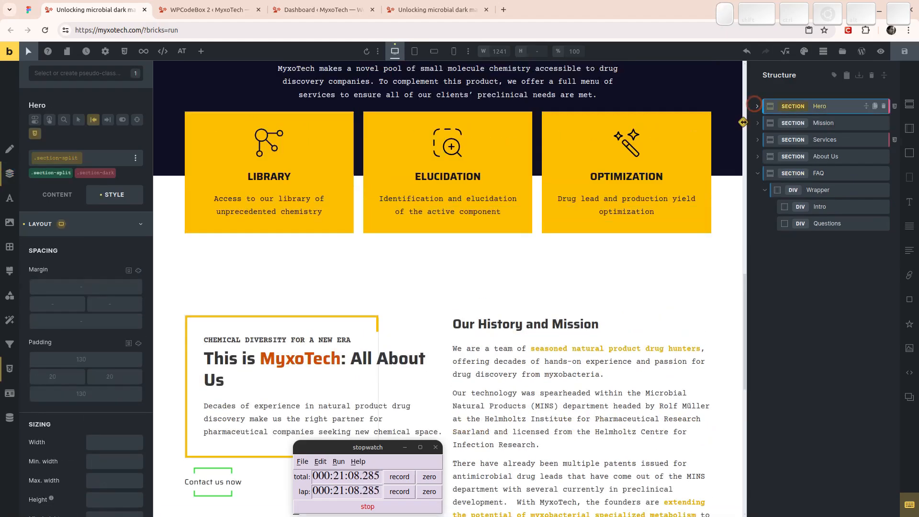
- Insert the saved Claim template without replacing content and nest it inside the FAQ section's Intro block
left_click(821, 227)
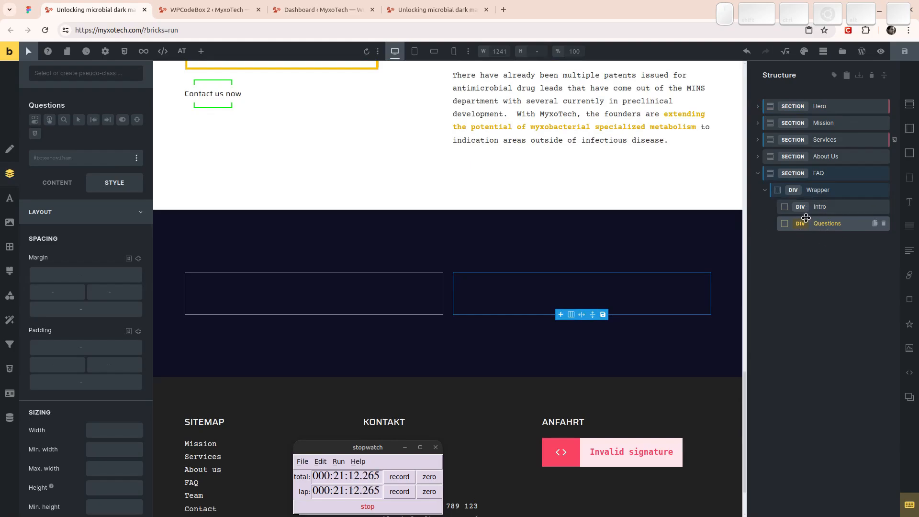
left_click(823, 207)
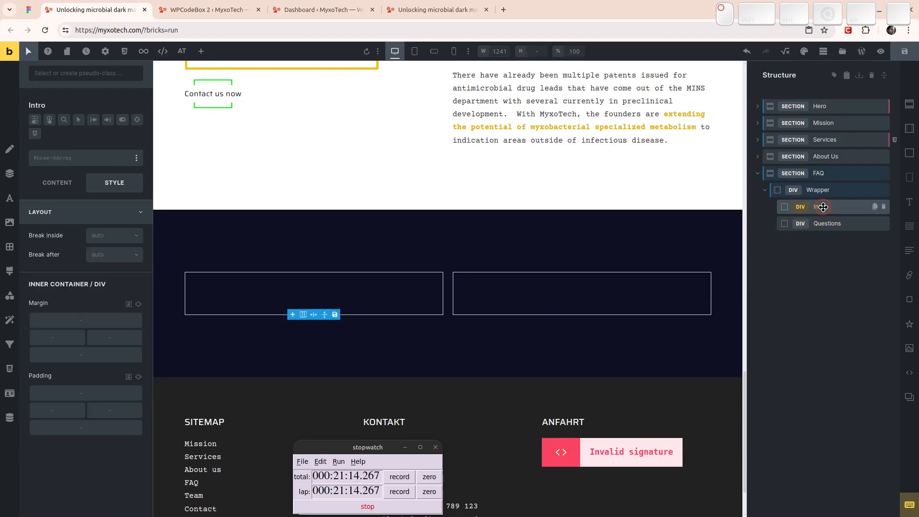
left_click(845, 54)
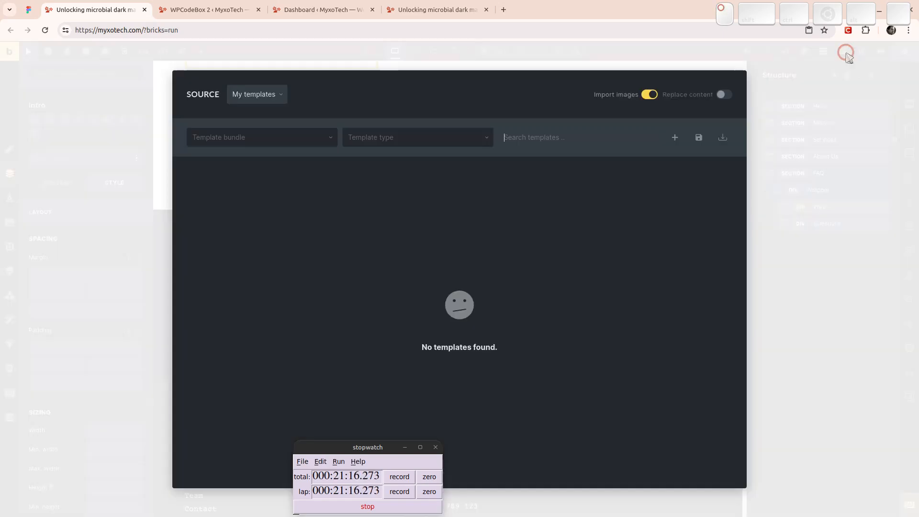
mouse_move(391, 202)
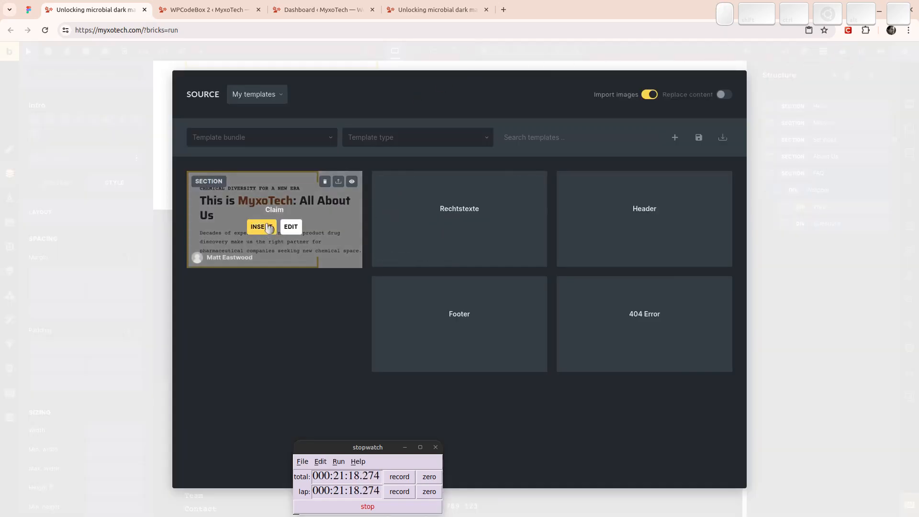
left_click(257, 226)
scroll(252, 224, "down", 4)
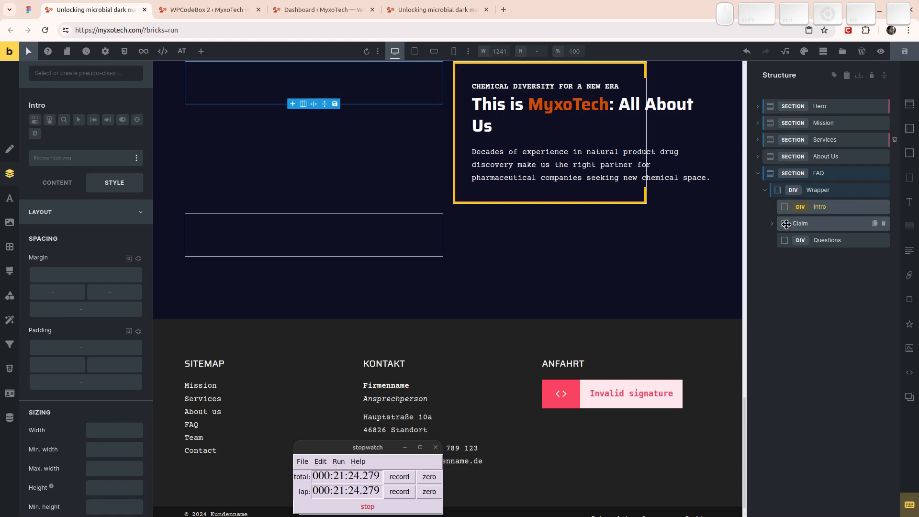
left_click_drag(787, 226, 818, 210)
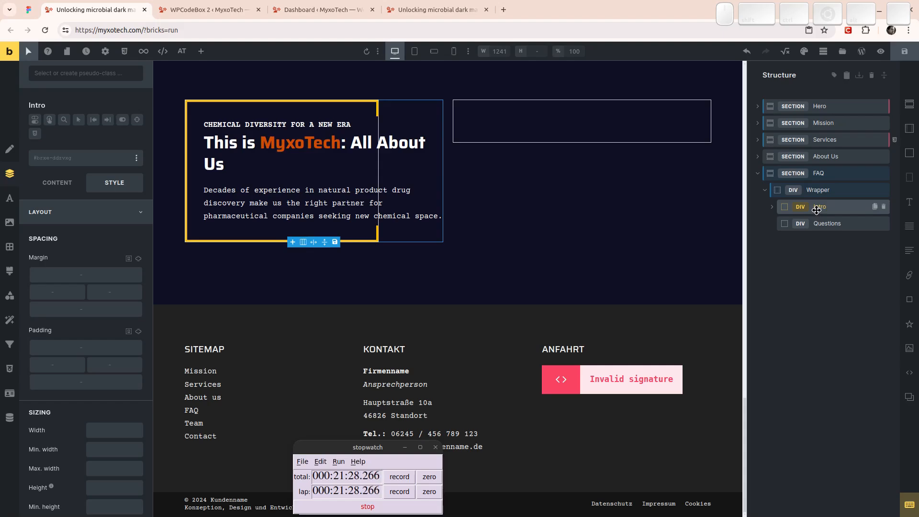
- Add a button below the Claim in the FAQ Intro block and set the block's row gap to a --space CSS variable
left_click(816, 210)
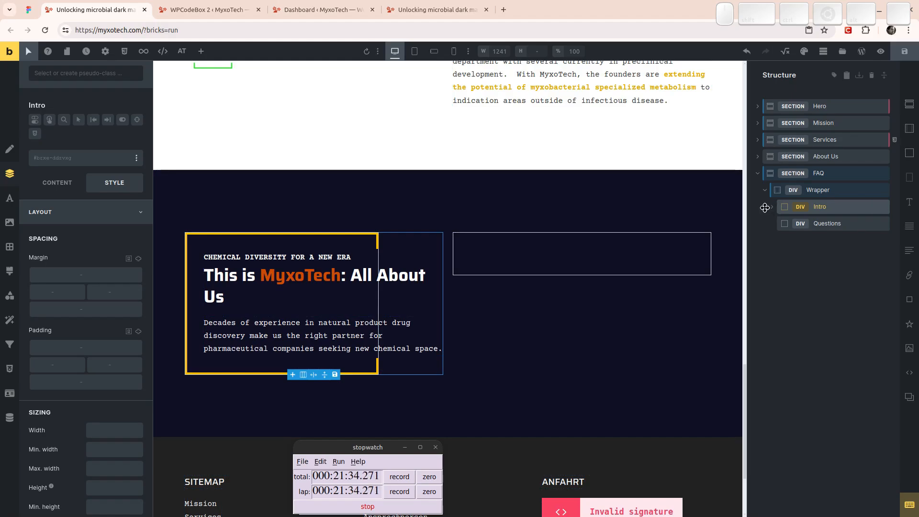
key("ctrl+v")
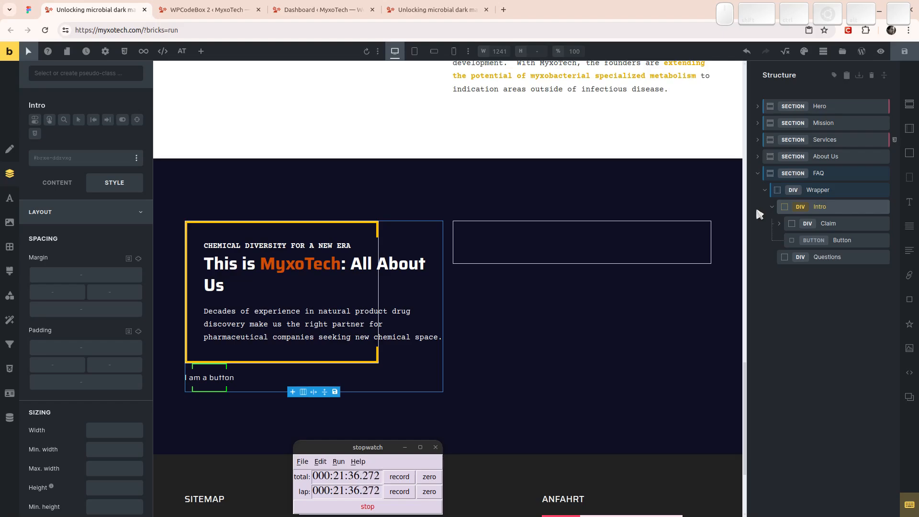
left_click(57, 182)
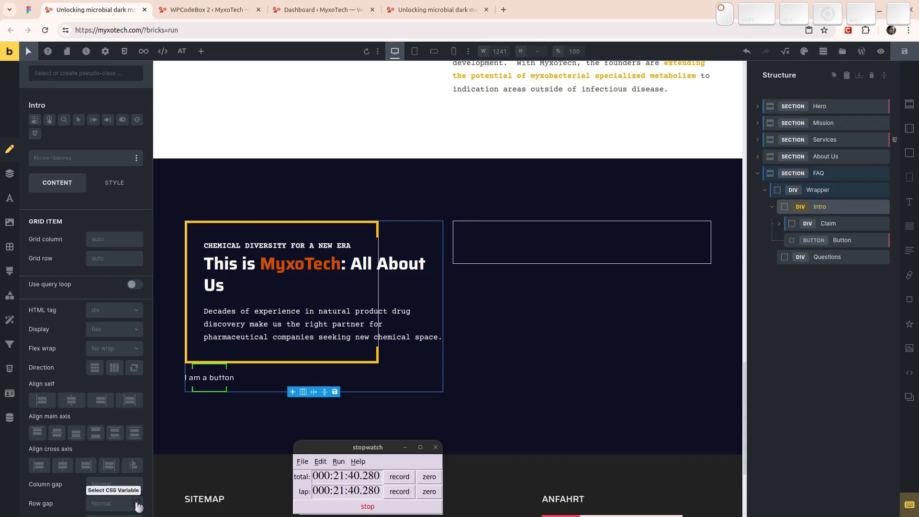
left_click(136, 503)
left_click(79, 206)
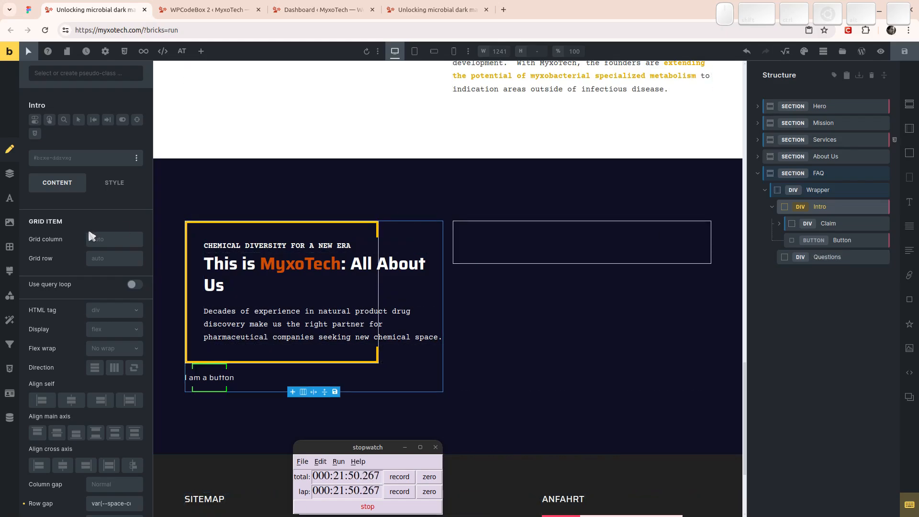
- Check the Claim and Button settings in the FAQ Intro, then save the page and reload the canvas
left_click(839, 225)
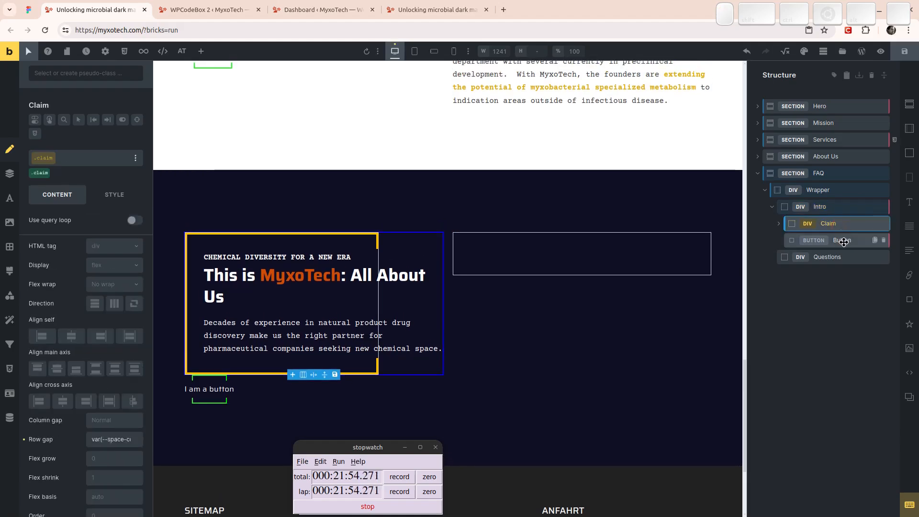
left_click(843, 240)
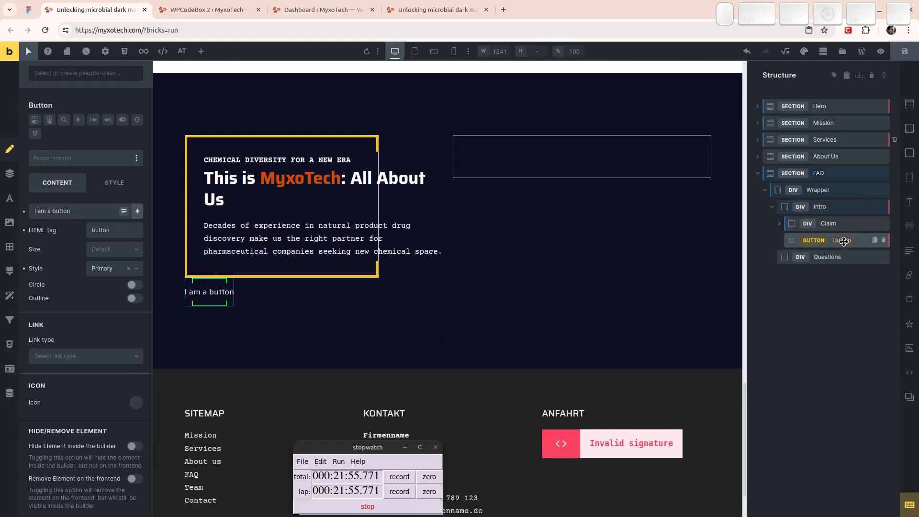
left_click(817, 207)
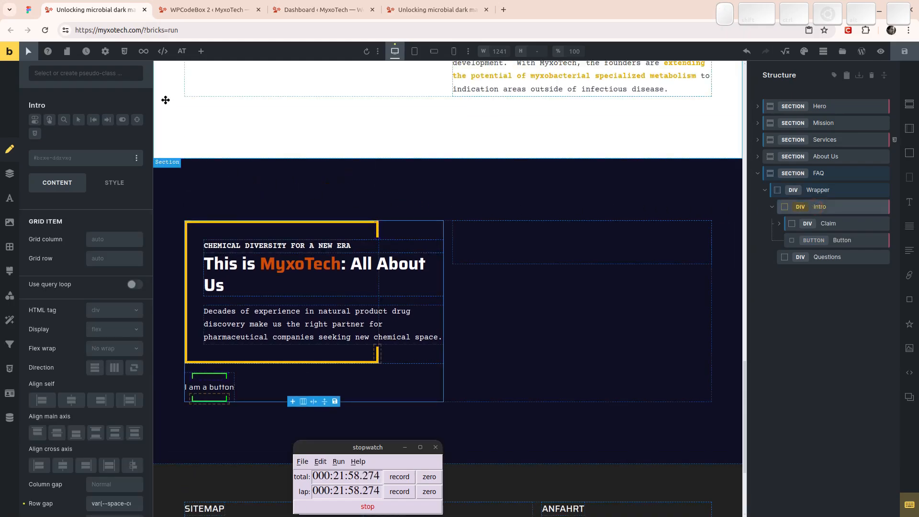
key("ctrl+s")
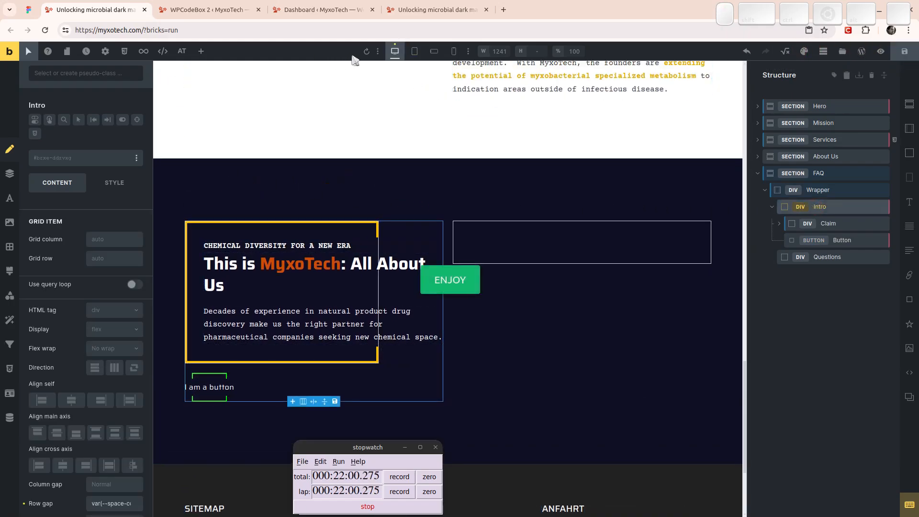
left_click(367, 53)
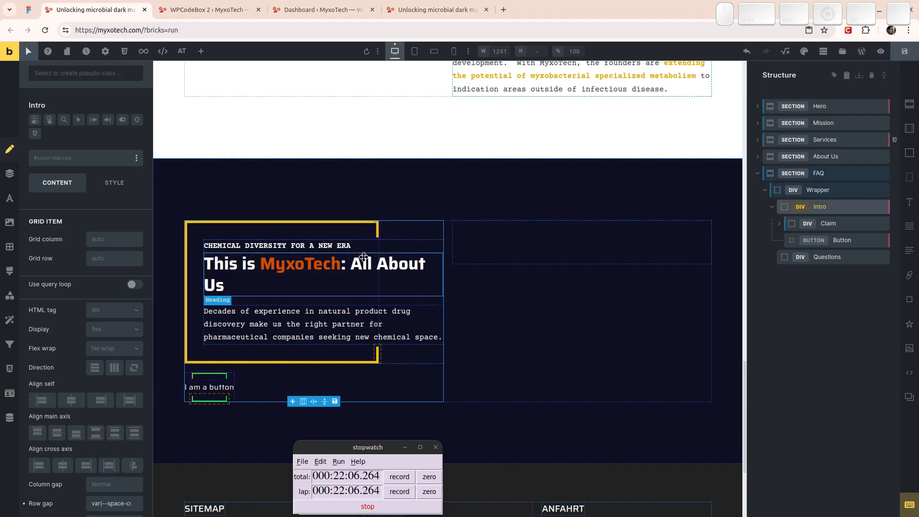
- Copy "Frequently Asked Questions" from the Figma FAQ design and replace the FAQ Claim's heading text in Bricks with it
left_click(29, 10)
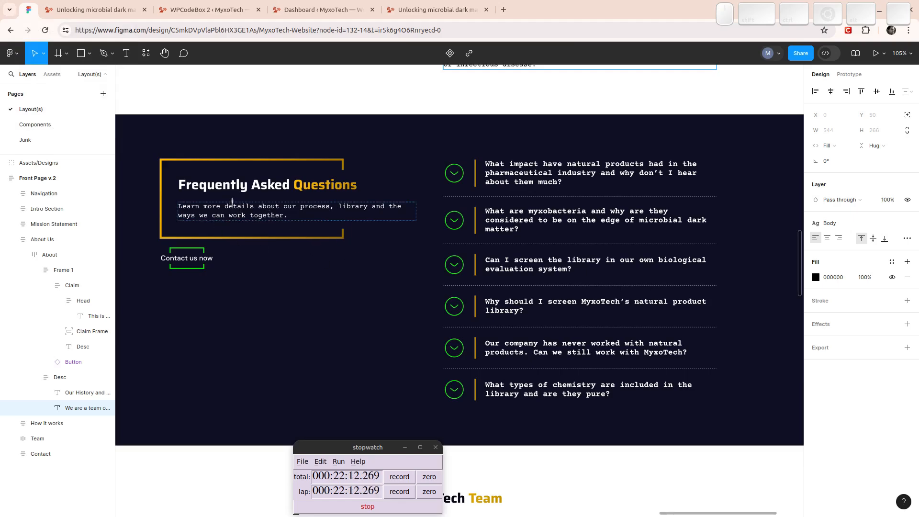
double_click(218, 187)
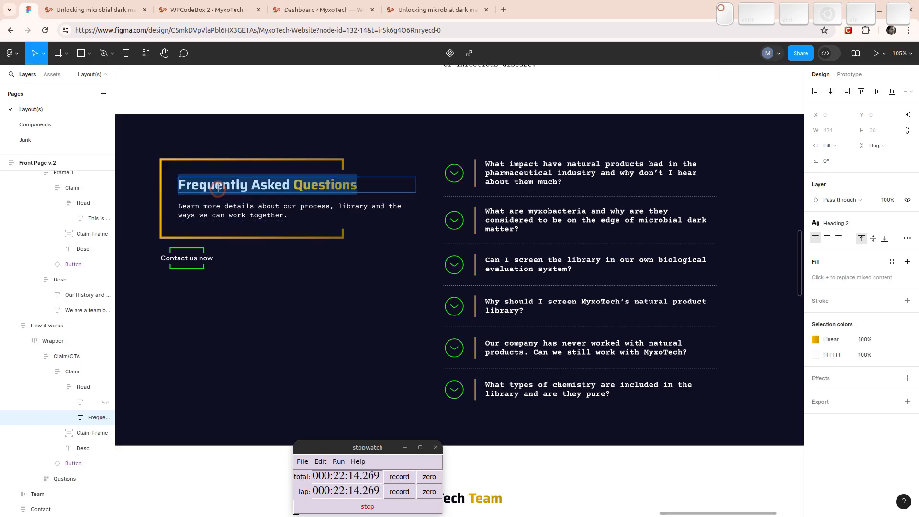
key("ctrl+c")
left_click(69, 10)
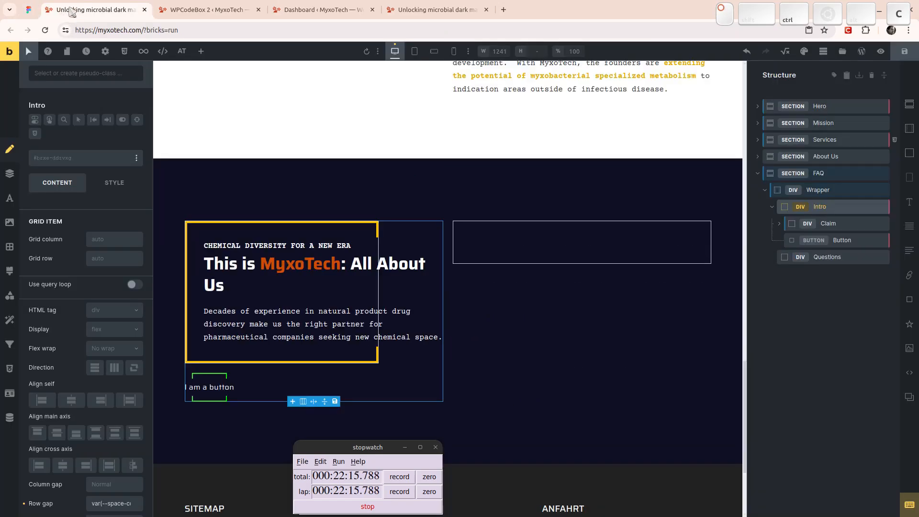
left_click(288, 283)
key("ctrl+a")
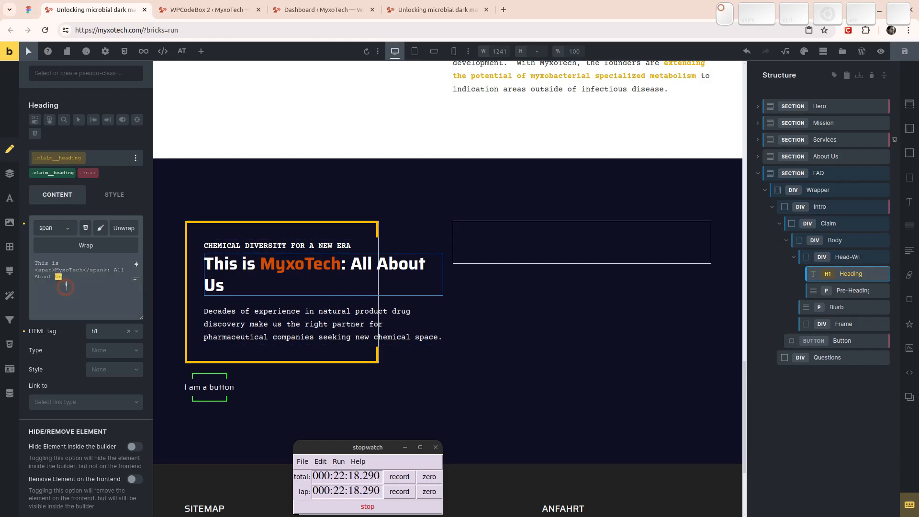
key("ctrl+v")
- Wrap "Questions" in a span in the FAQ heading and replace the heading's brand class with accent
double_click(110, 263)
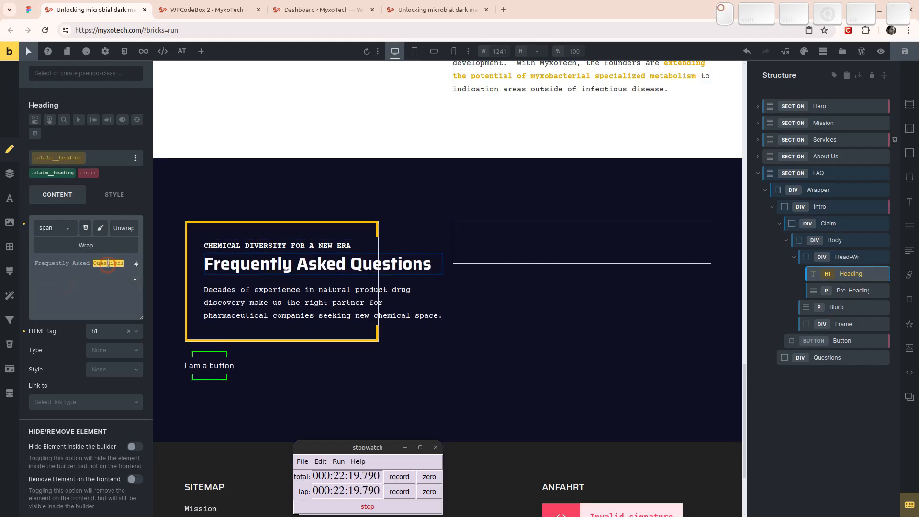
left_click(86, 245)
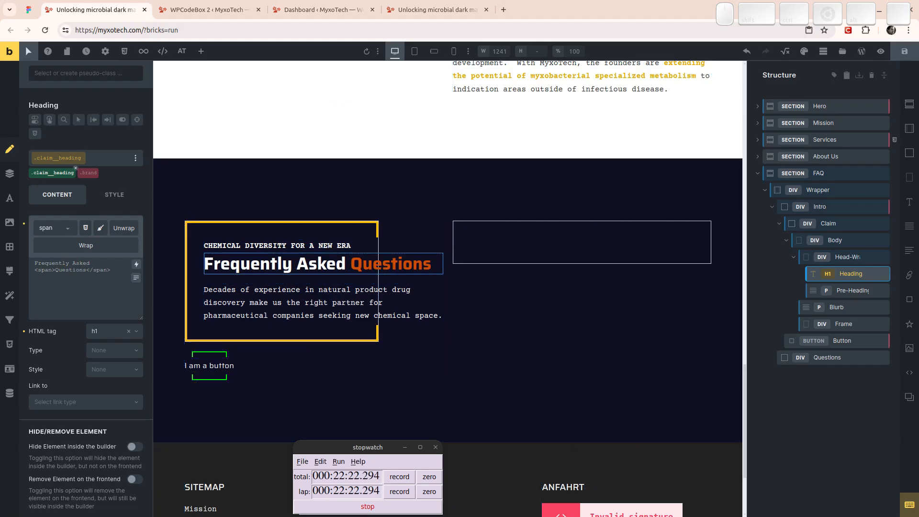
left_click(99, 169)
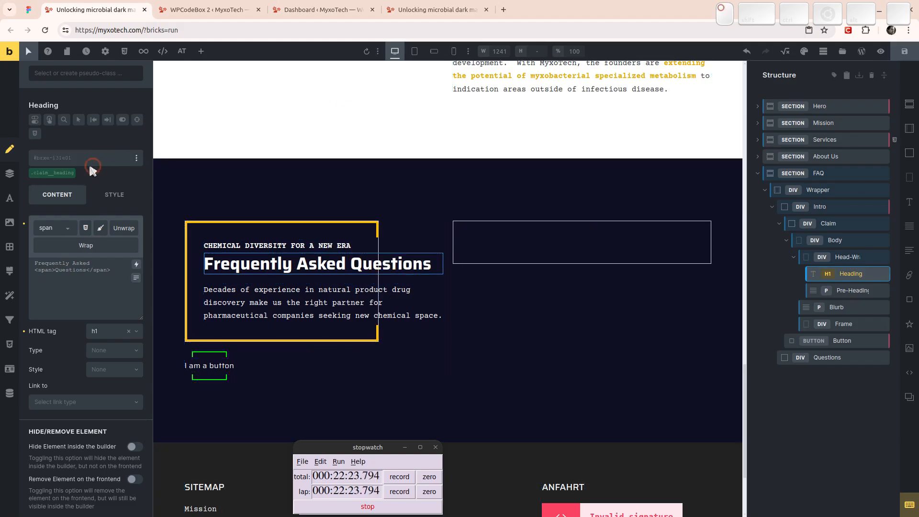
left_click(60, 158)
type("accent")
key("Return")
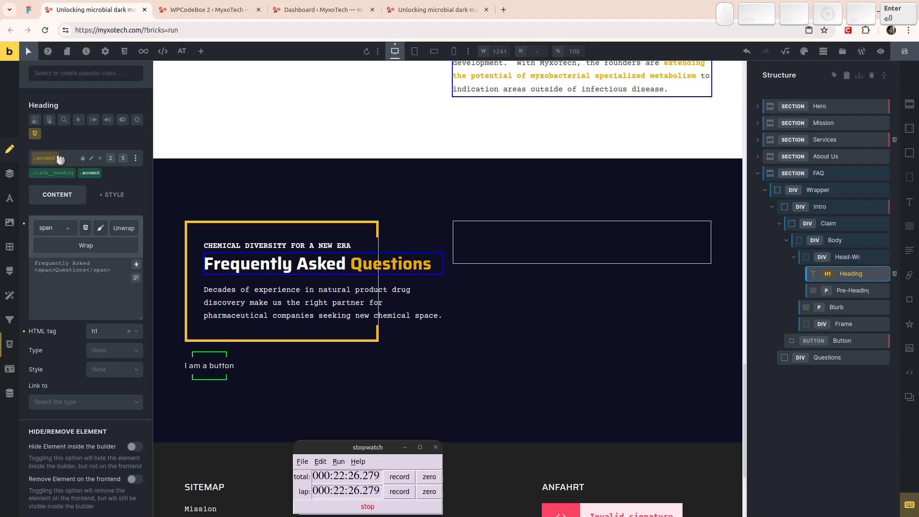
- Delete the "Chemical diversity for a new era" pre-heading from the FAQ Claim
left_click(253, 244)
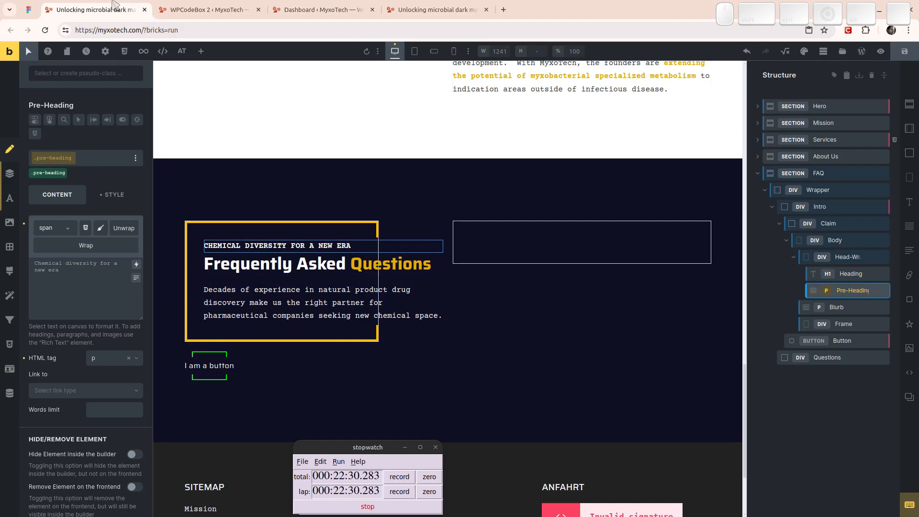
left_click(883, 291)
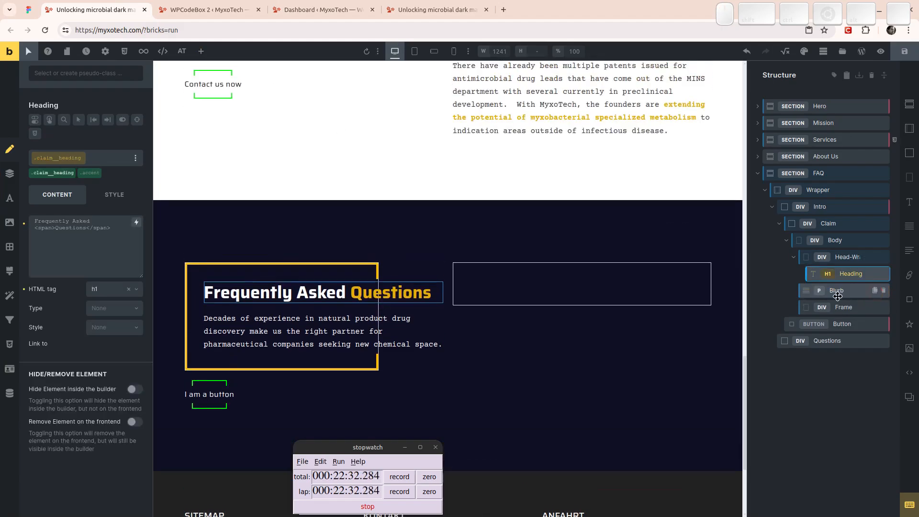
- Copy the description under "Frequently Asked Questions" in the Figma design and replace the FAQ Claim's Blurb text in Bricks with it
left_click(278, 337)
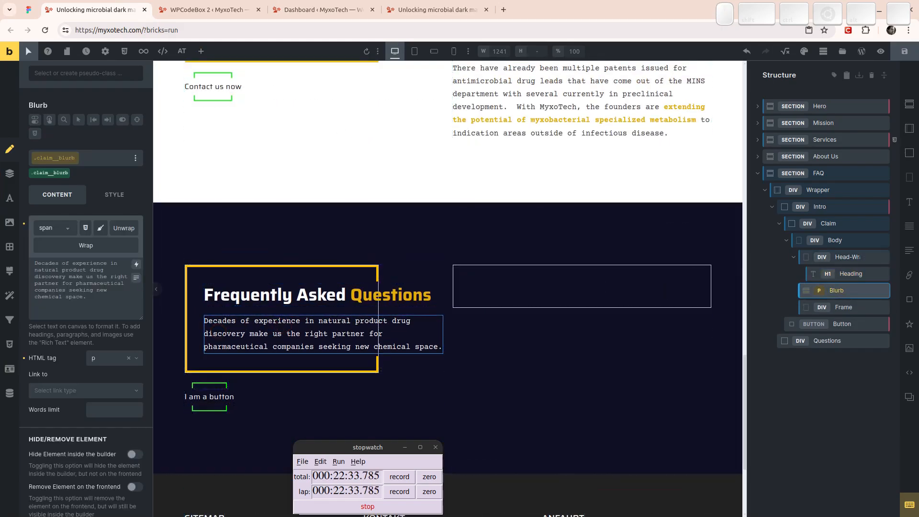
left_click(29, 10)
left_click(210, 201)
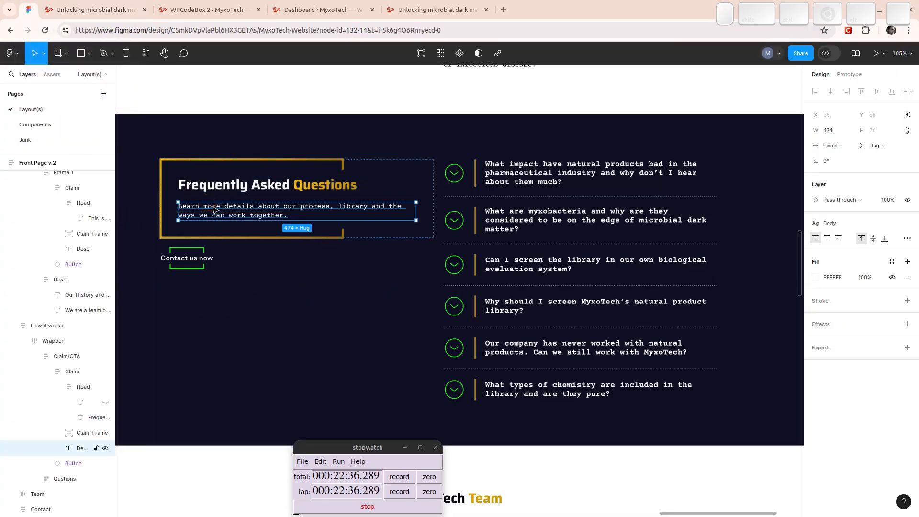
double_click(212, 203)
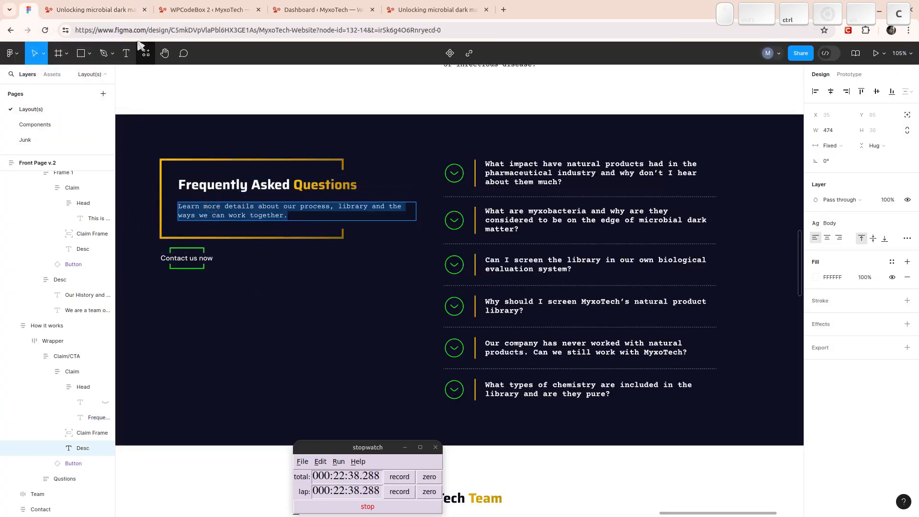
left_click(93, 10)
left_click(119, 292)
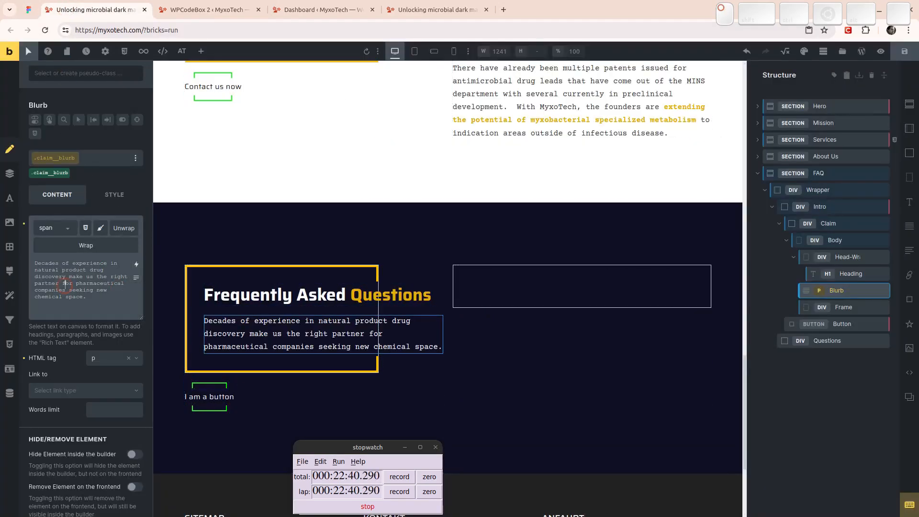
key("ctrl+a")
key("ctrl+v")
- Check the FAQ button in the Figma design and set the FAQ Intro button's text in Bricks to "Contact us now"
left_click(29, 10)
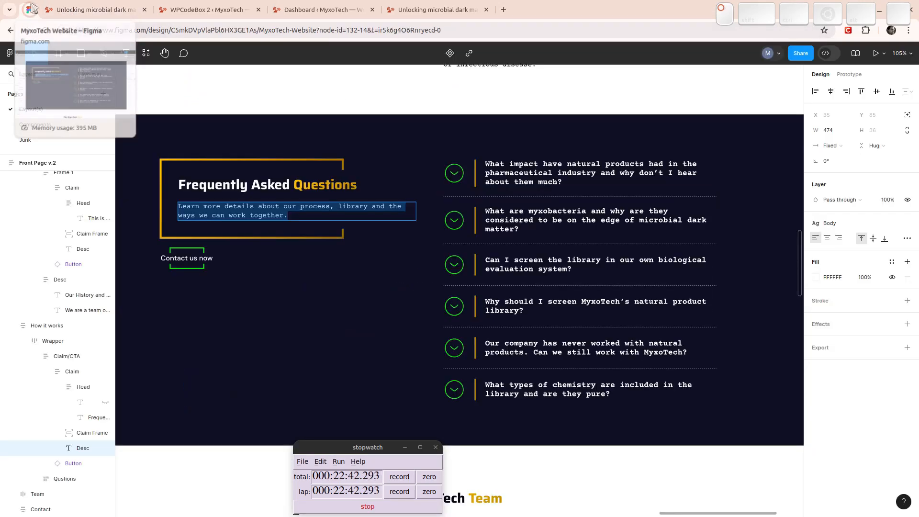
left_click(91, 9)
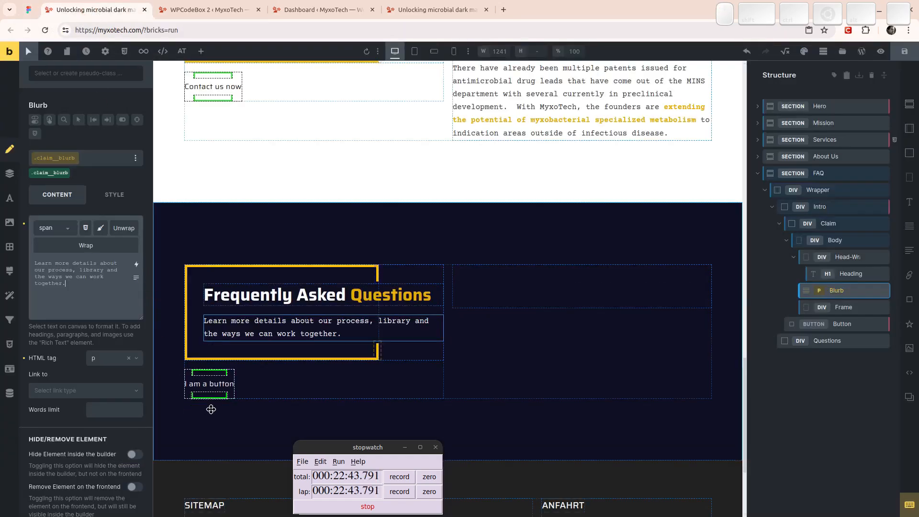
left_click(209, 383)
triple_click(69, 211)
type("Contaa")
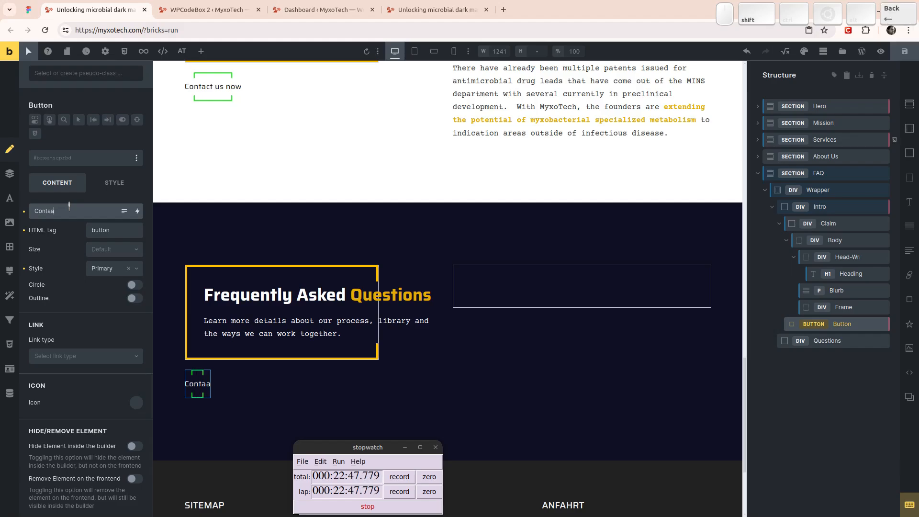
key("BackSpace")
type("ct us now")
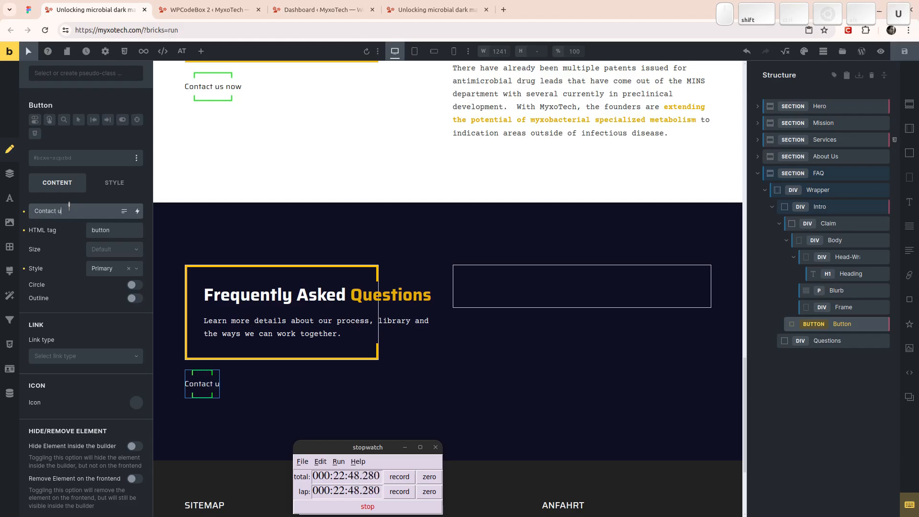
- Delete the existing accordion from the FAQ section's Questions div and add a new Accordion (Nestable) element inside it
left_click(515, 283)
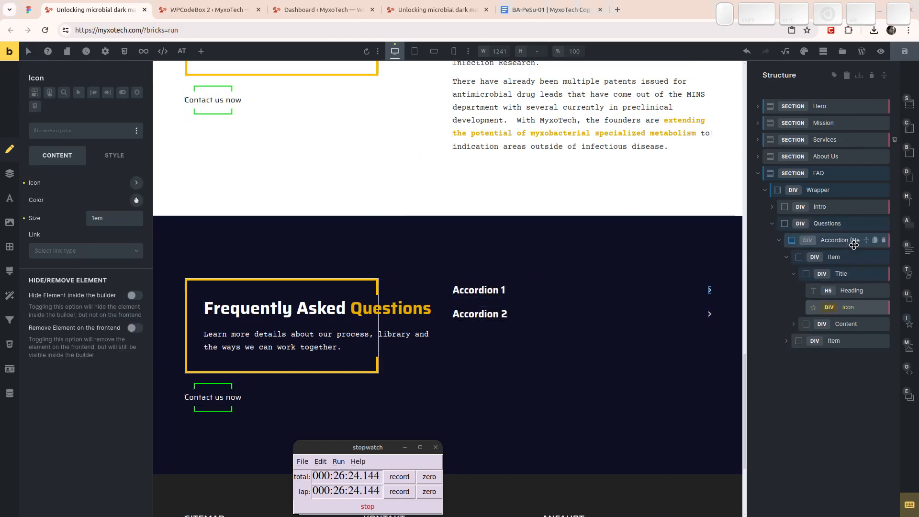
left_click(883, 240)
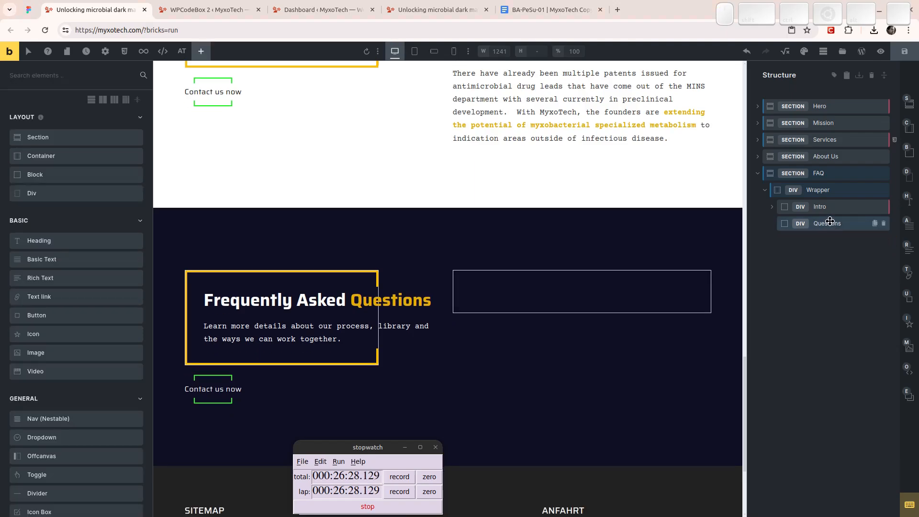
left_click(830, 221)
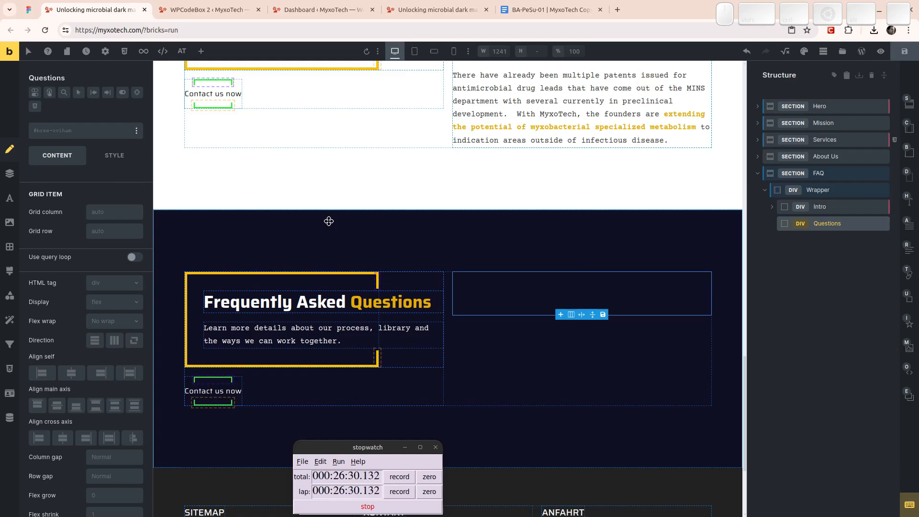
key("ctrl+shift+a")
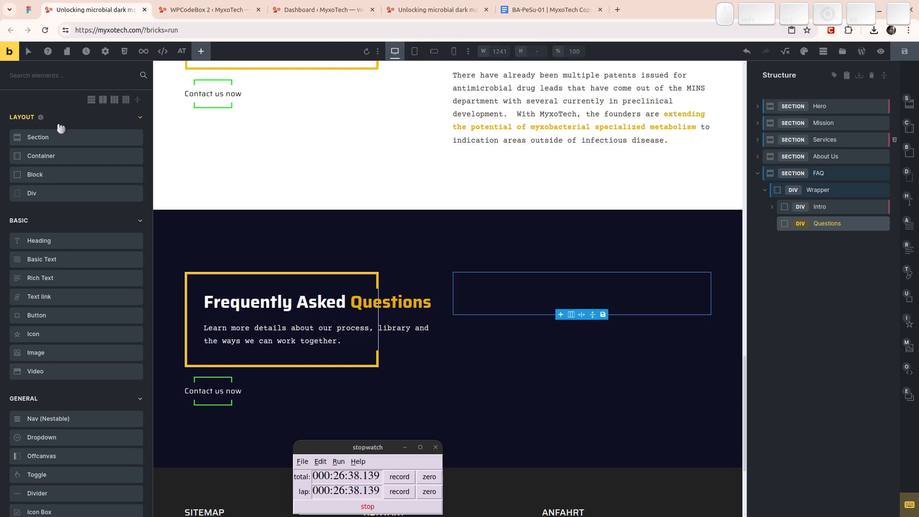
type("acc")
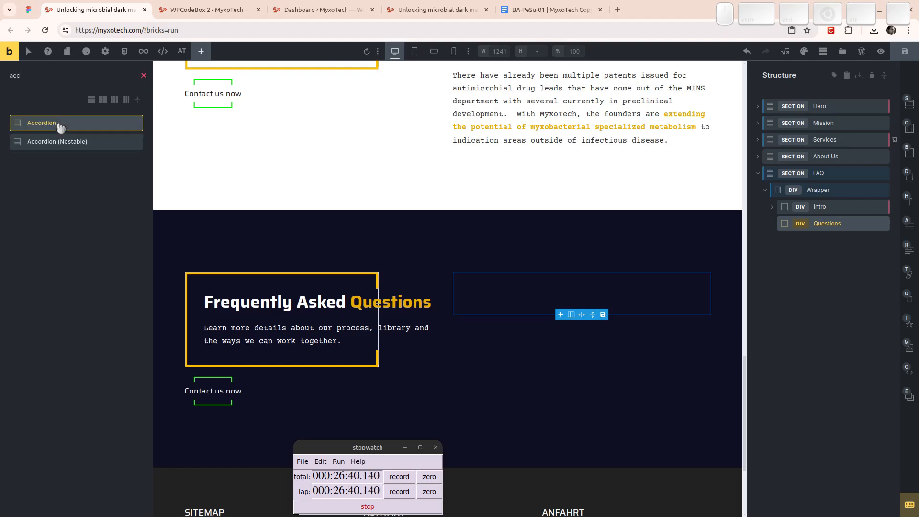
left_click(57, 150)
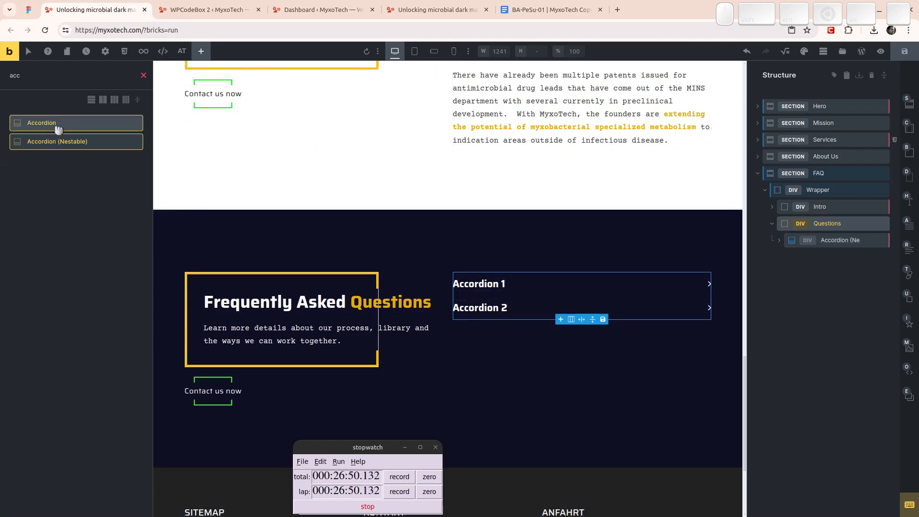
- Expand the accordion's structure to check its two items, and delete the second Item
left_click(779, 241)
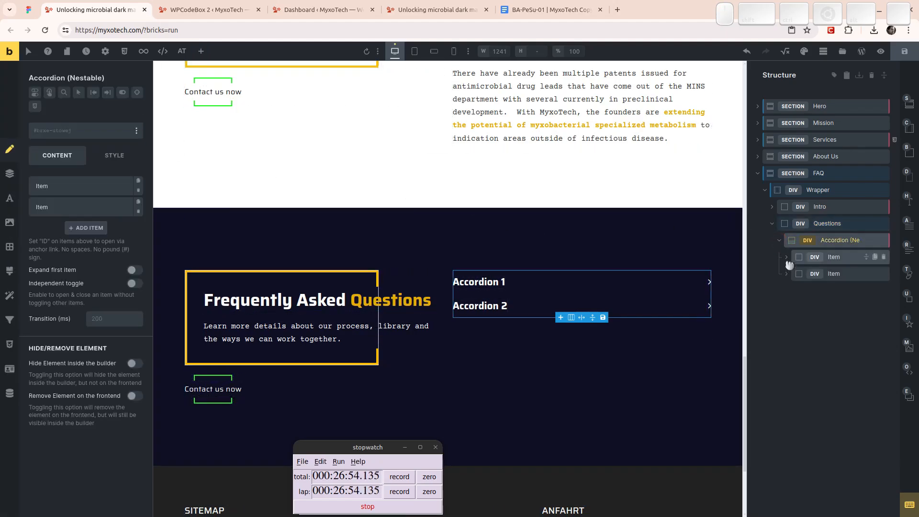
left_click(788, 262)
left_click(787, 307)
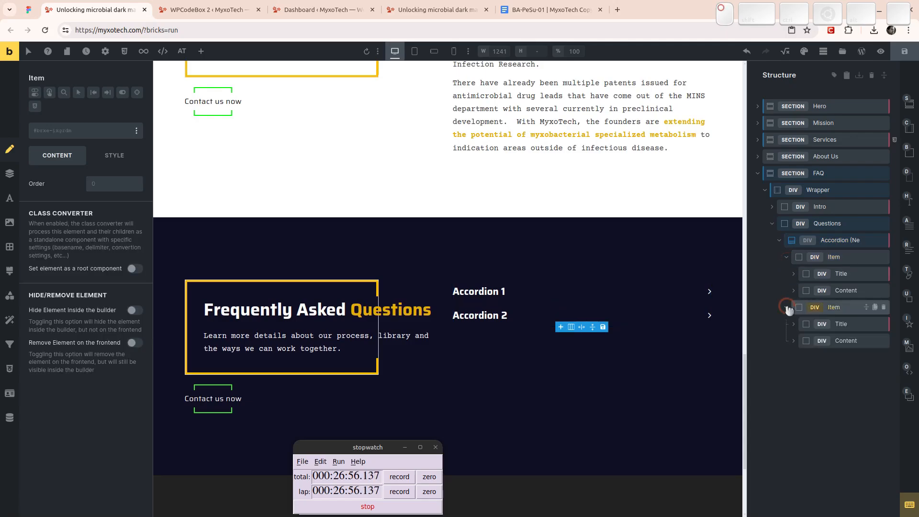
left_click(787, 308)
left_click(787, 258)
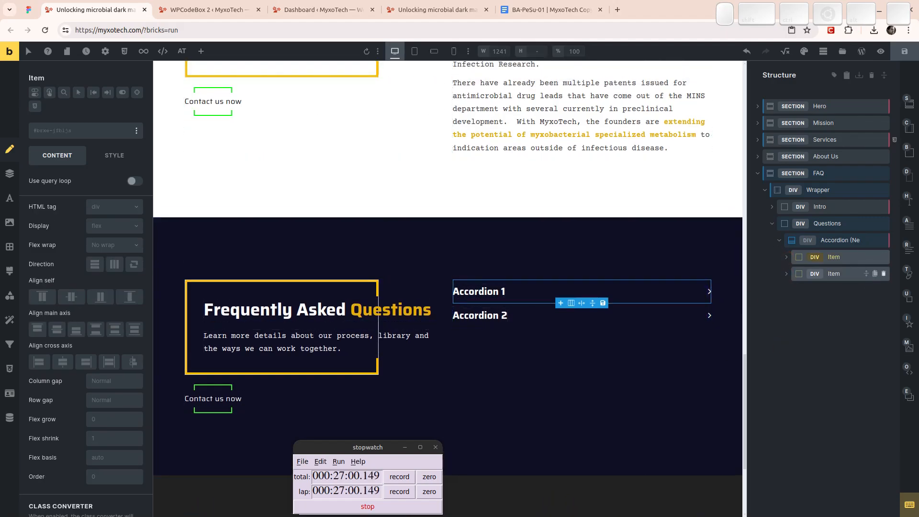
left_click(883, 274)
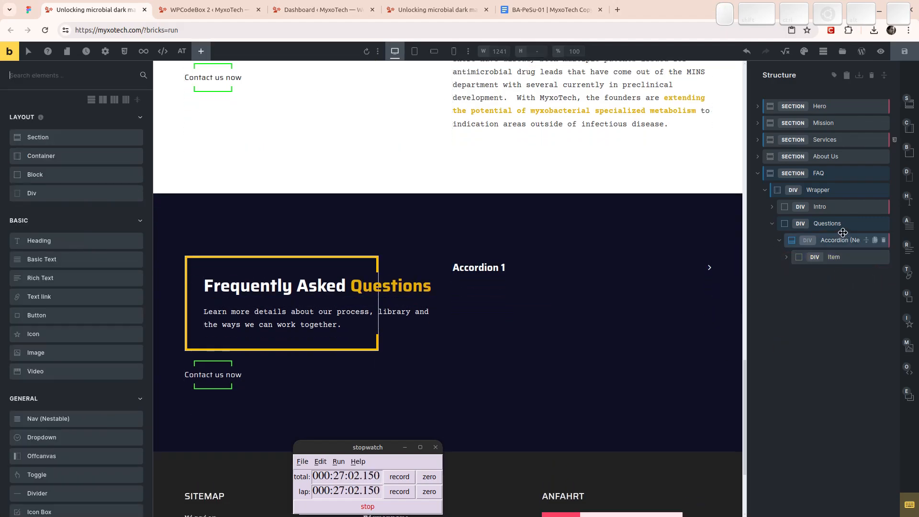
- Rename the Accordion (Nestable) element as Question
left_click(826, 243)
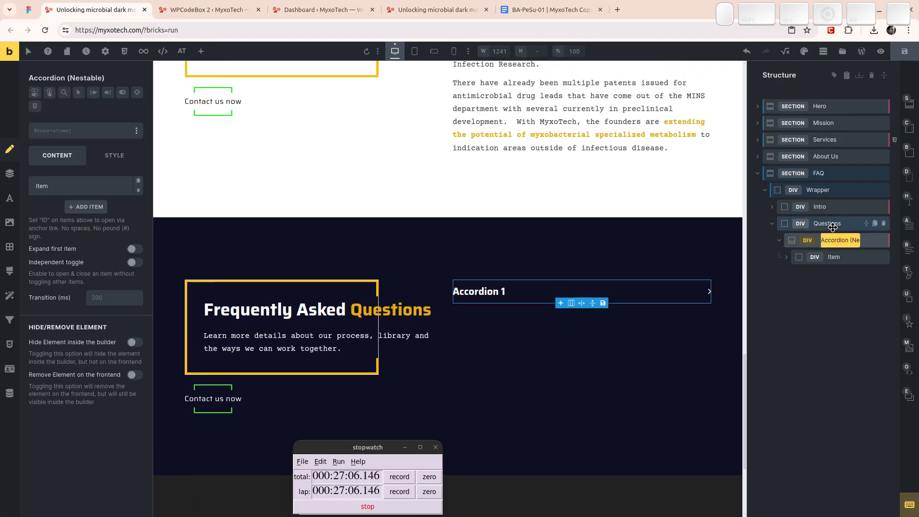
type("Quest")
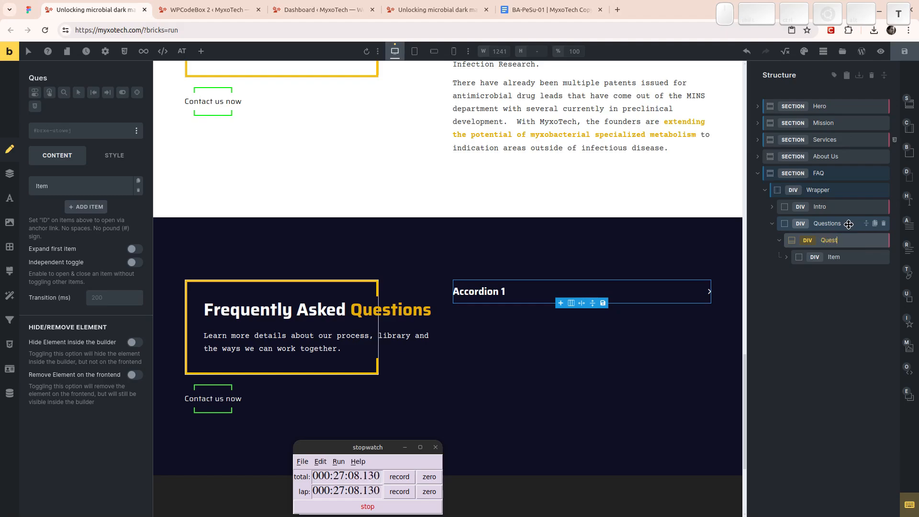
type("ion")
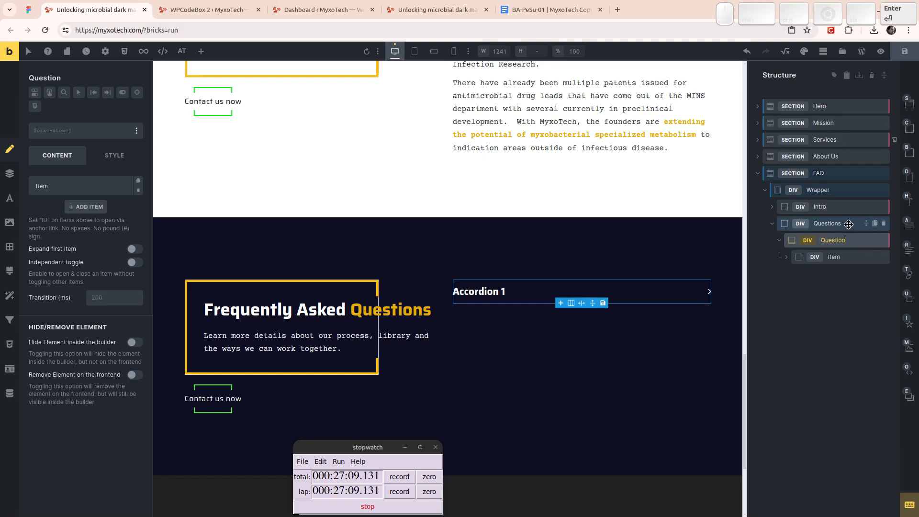
- Rename the nestable accordion element inside Questions as Accordion and its remaining Item as Question
left_click(832, 256)
left_click(786, 258)
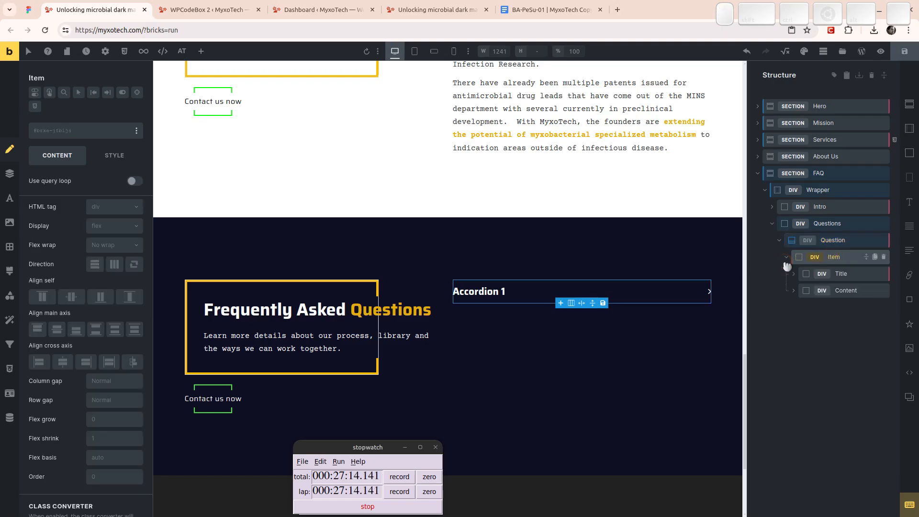
double_click(831, 244)
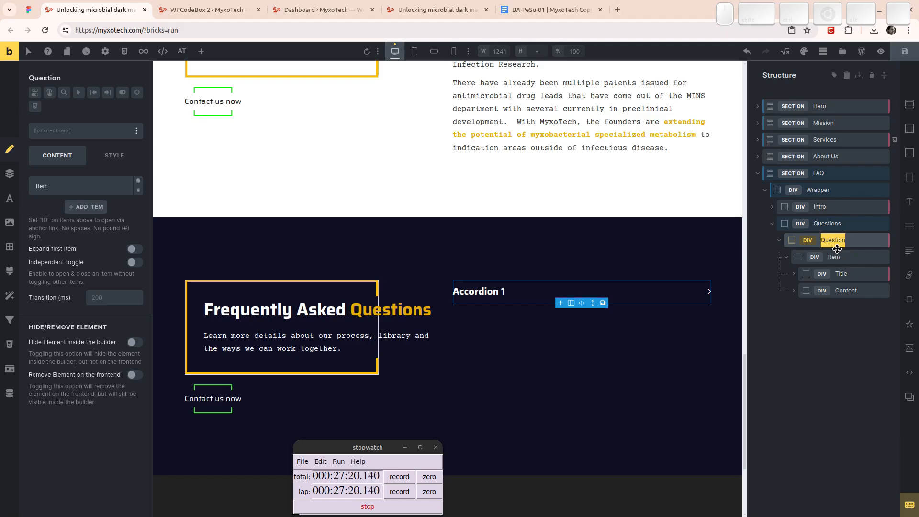
type("Accordion")
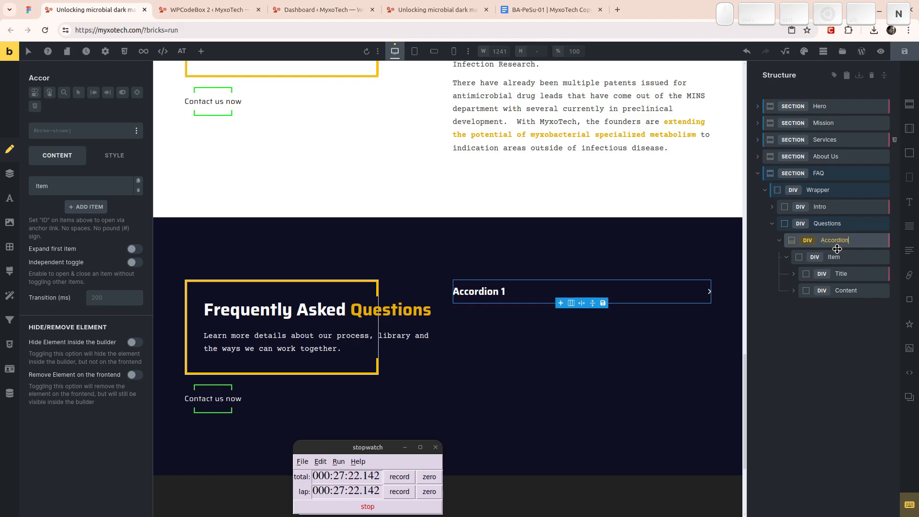
key("Return")
double_click(837, 256)
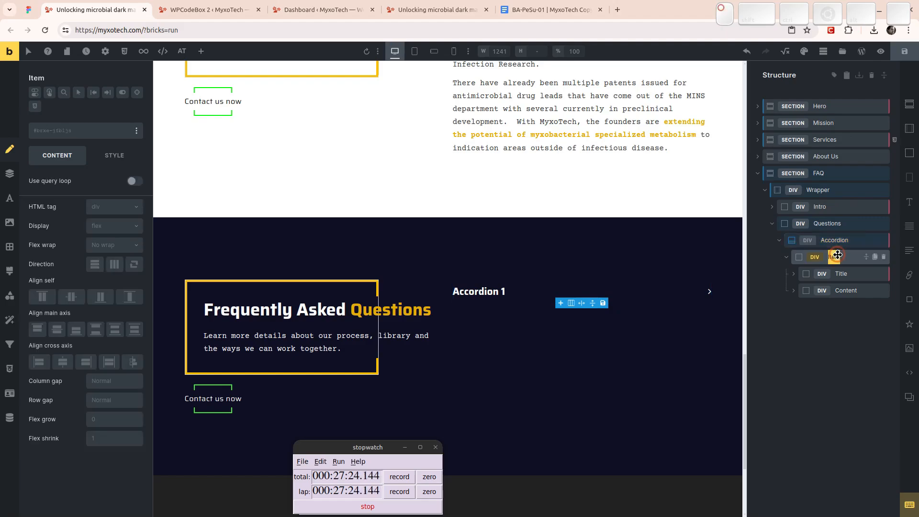
type("Question")
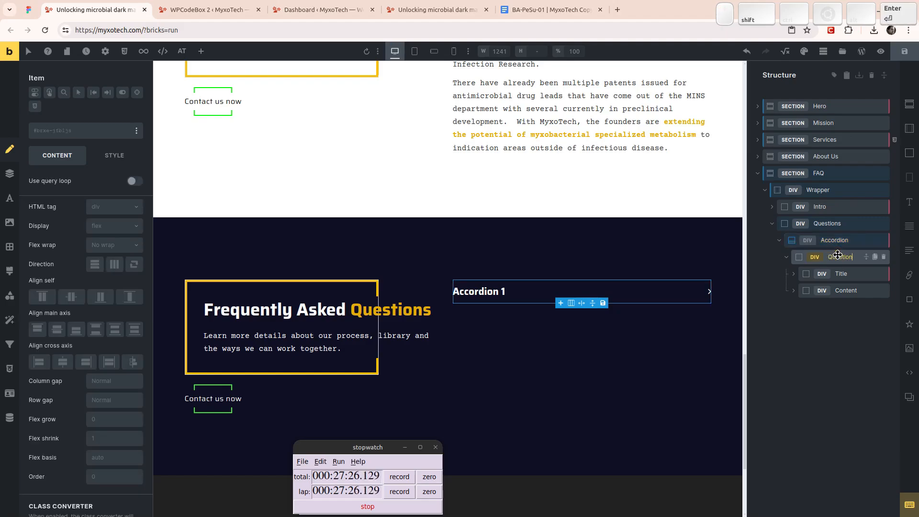
key("Return")
- Examine the Question item's Title, Heading, Icon and Rich Text elements and compare them with the FAQ question rows in the Figma design
left_click(836, 276)
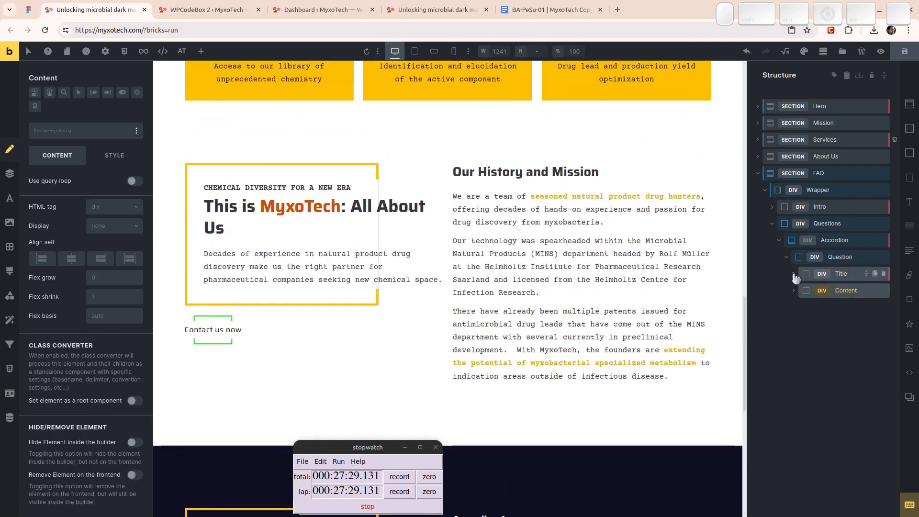
left_click(794, 275)
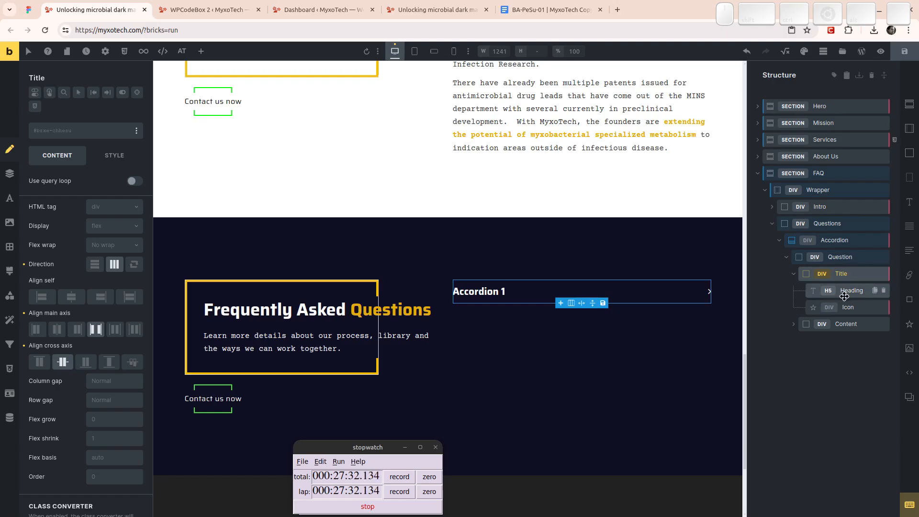
left_click(849, 291)
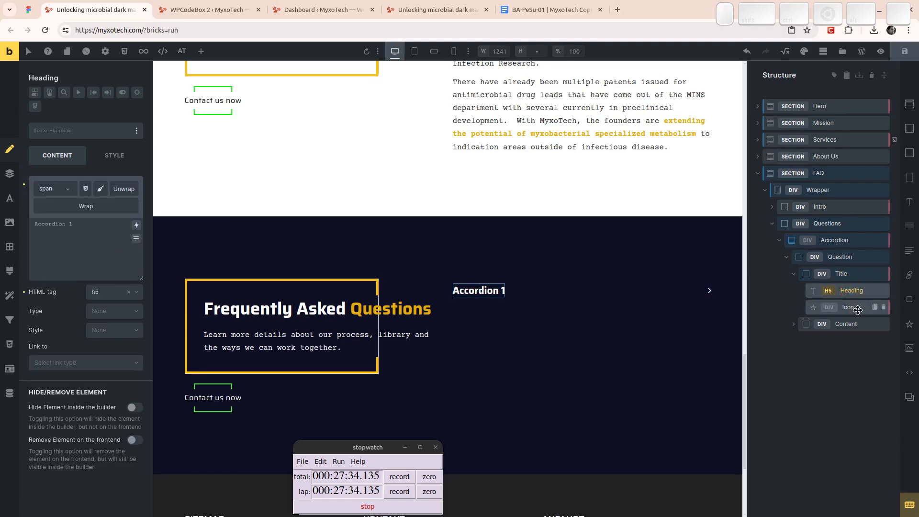
left_click(849, 308)
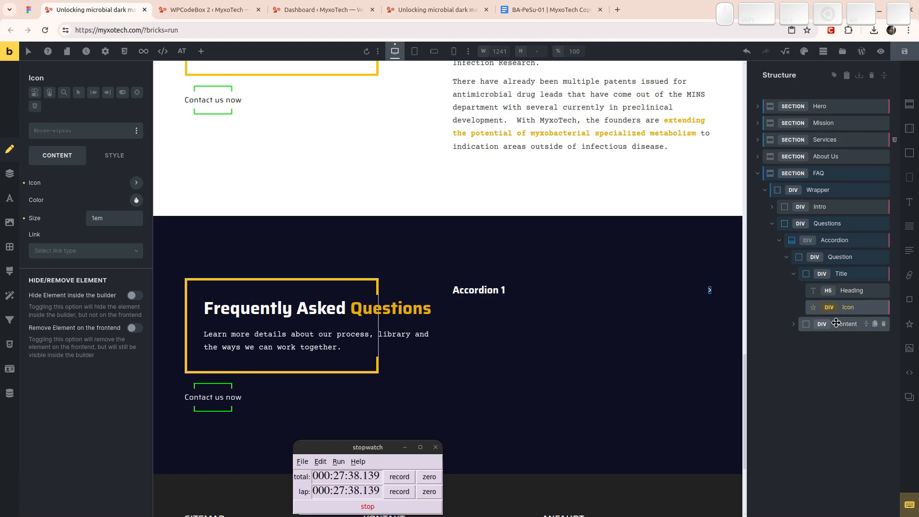
left_click(794, 324)
left_click(861, 340)
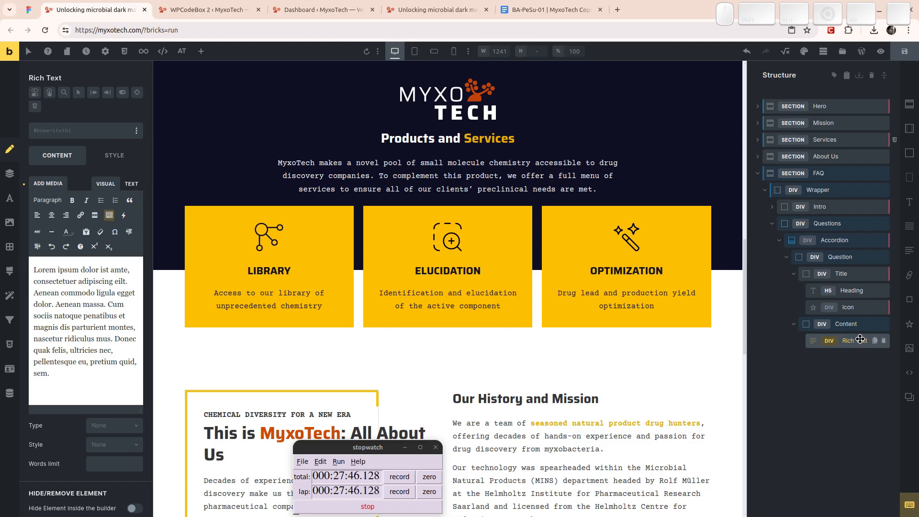
left_click(29, 10)
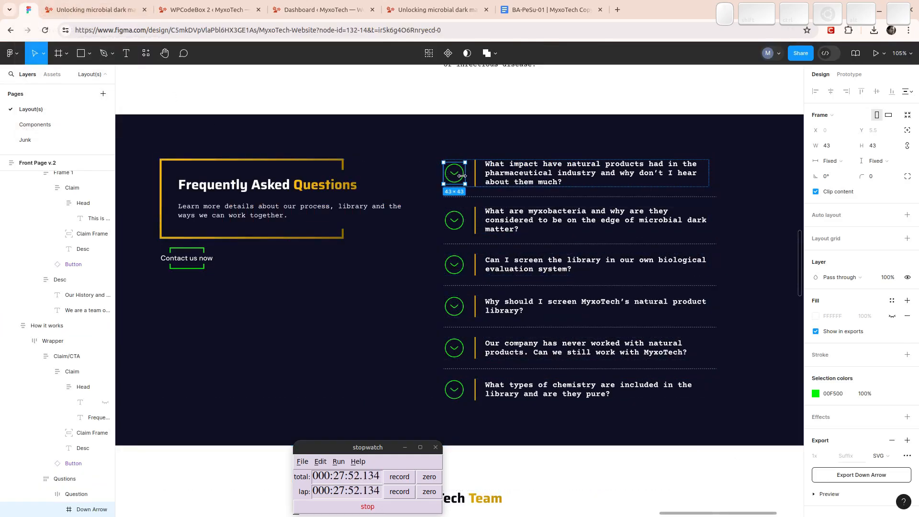
scroll(507, 318, "down", 6, "ctrl")
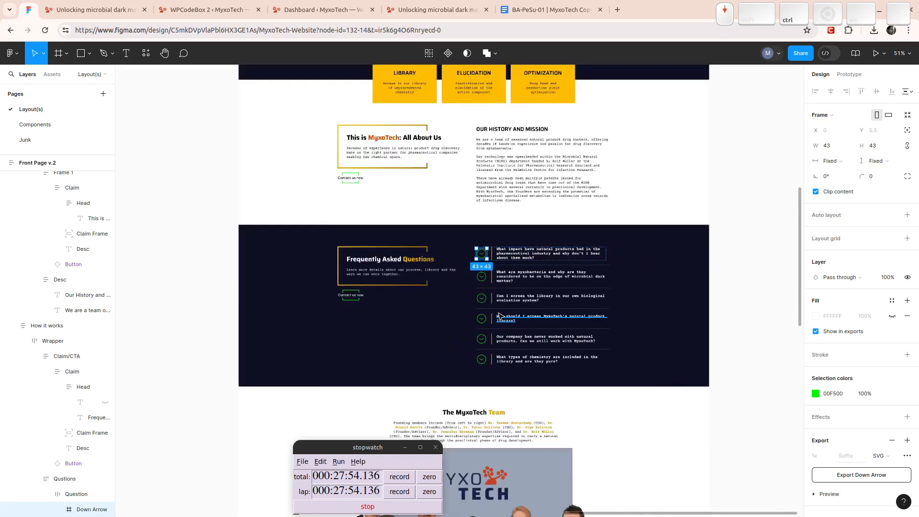
left_click(91, 9)
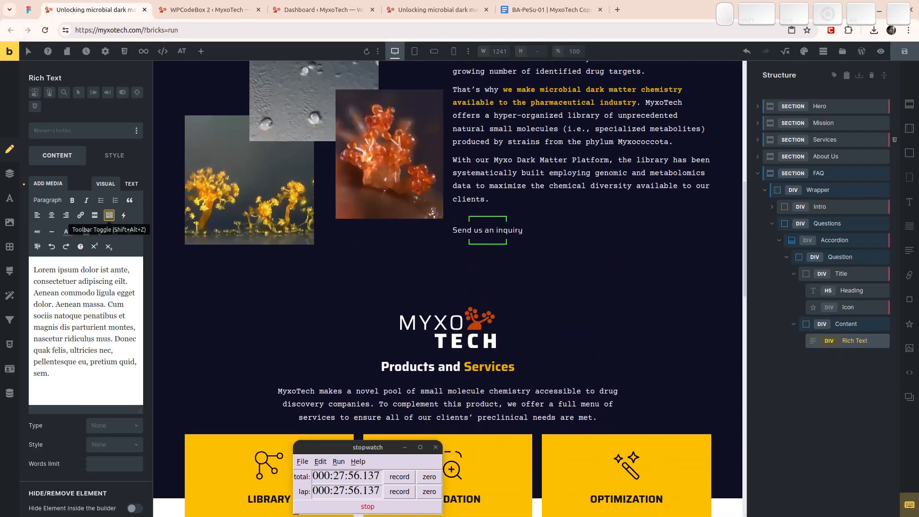
- Check which icon libraries, including SVG, are available for the Icon element in the FAQ question's title
left_click(847, 306)
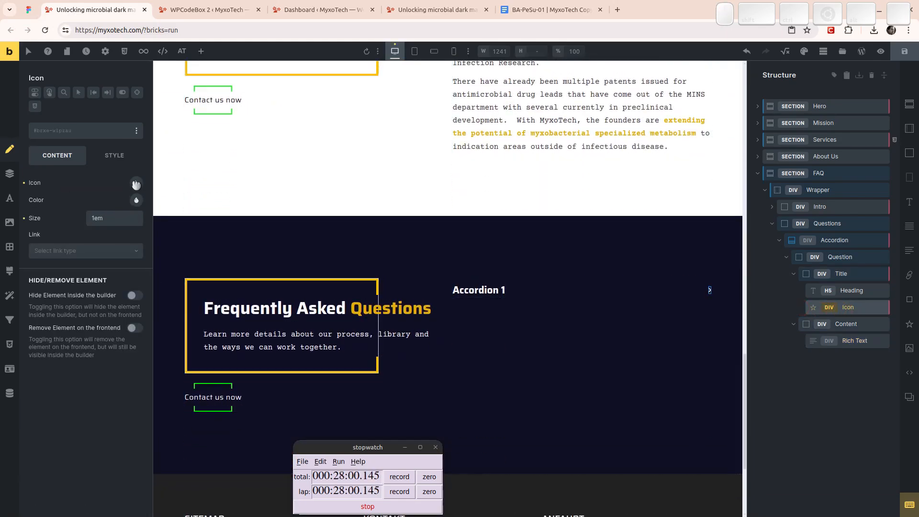
left_click(136, 184)
left_click(71, 211)
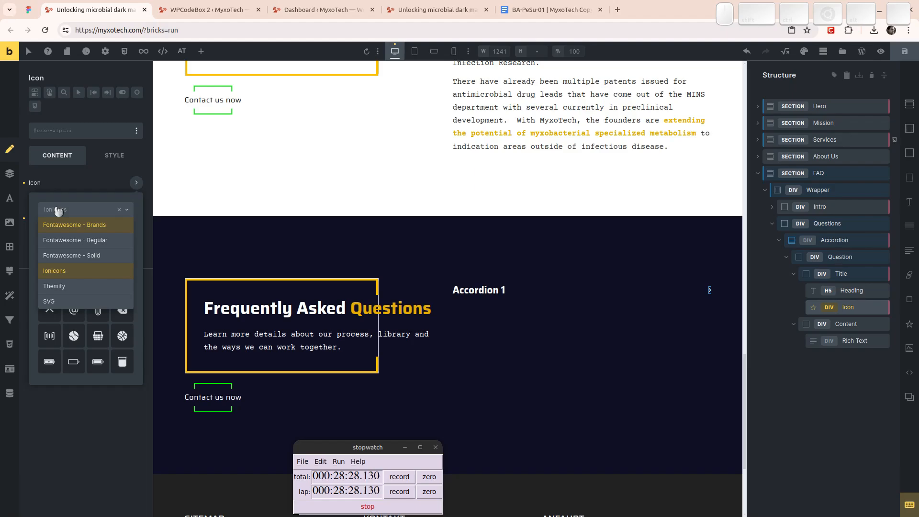
left_click(58, 210)
left_click(58, 209)
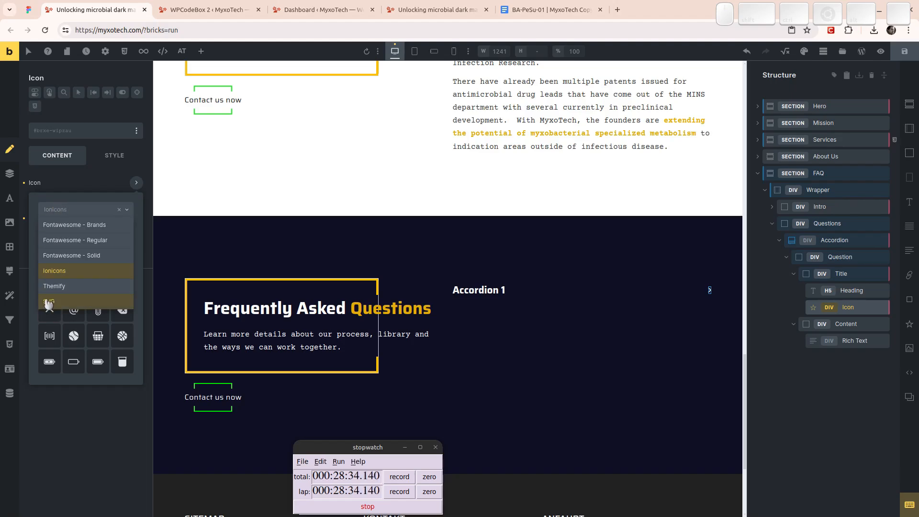
left_click(69, 182)
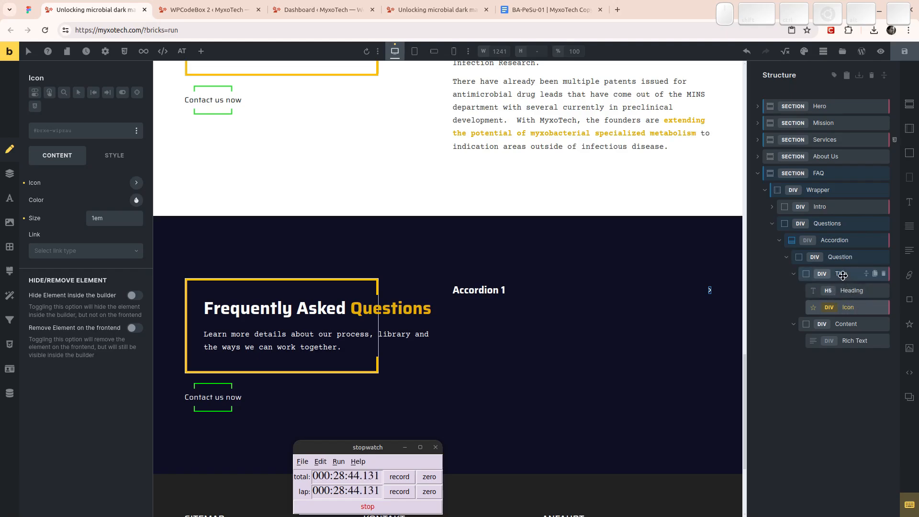
- Set the HTML tag of the Heading in the FAQ question's title to h3
left_click(837, 258)
left_click(846, 290)
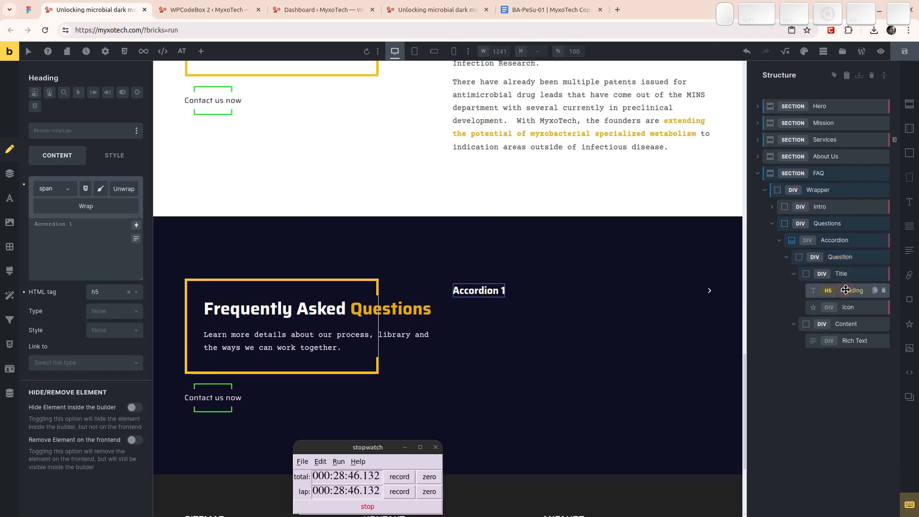
left_click(106, 300)
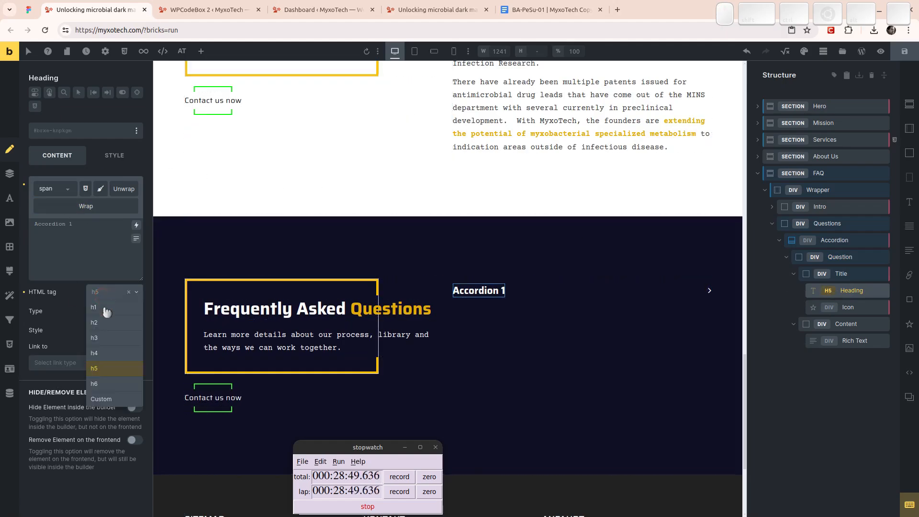
left_click(104, 341)
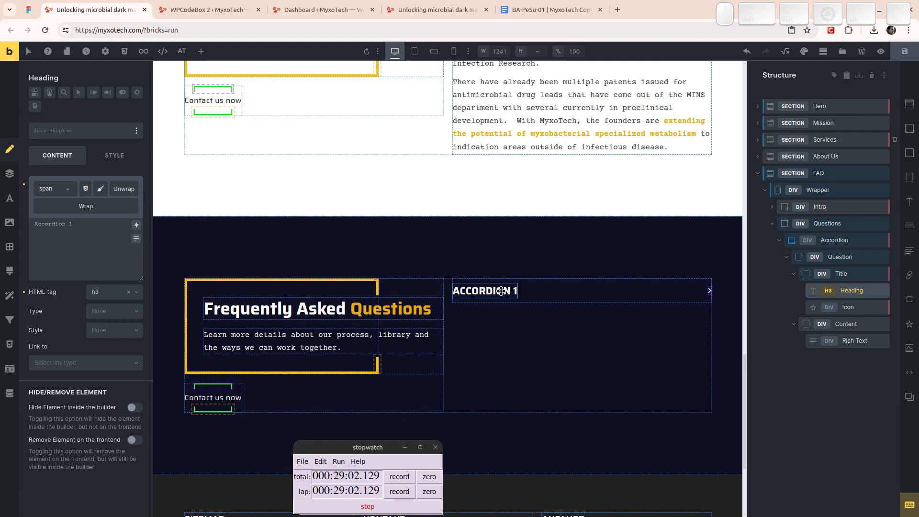
- Switch to the Figma design, examine the arrow, divider and text of the first FAQ question row, and return to Bricks
key("ctrl+1")
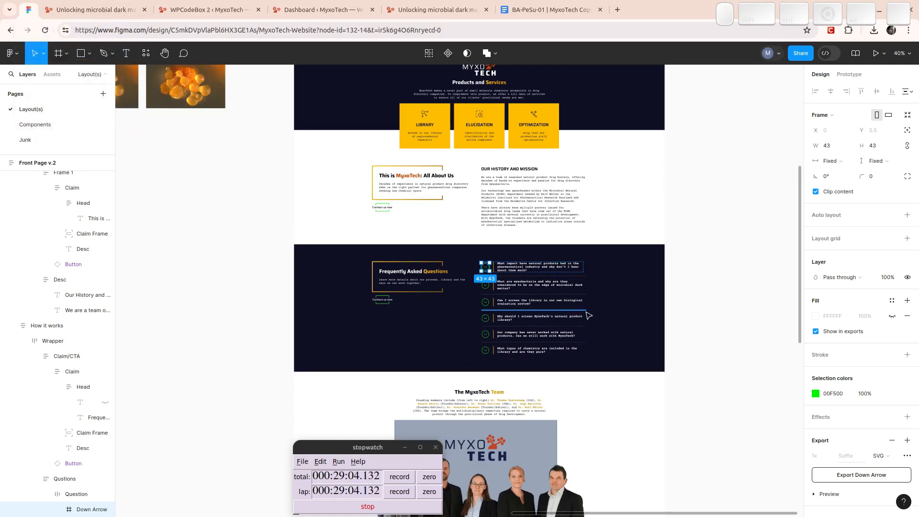
scroll(531, 269, "up", 5)
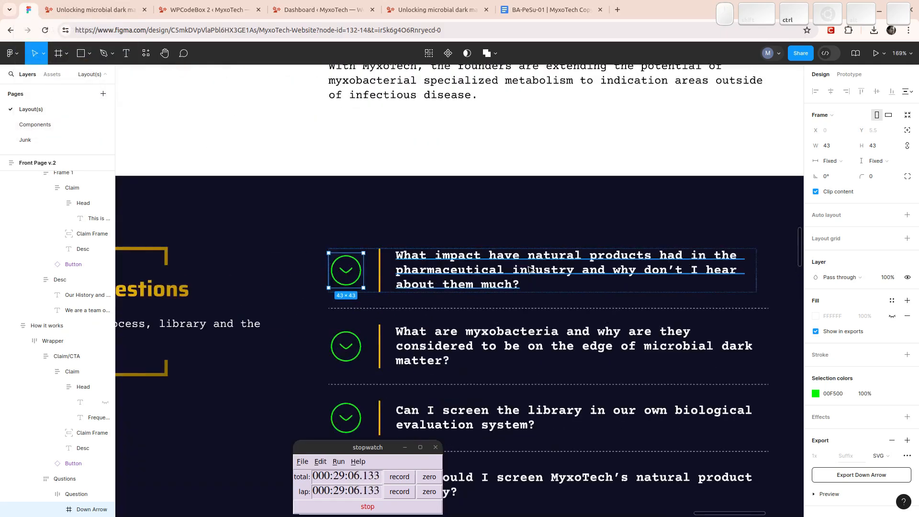
left_click(412, 271)
scroll(362, 270, "up", 3)
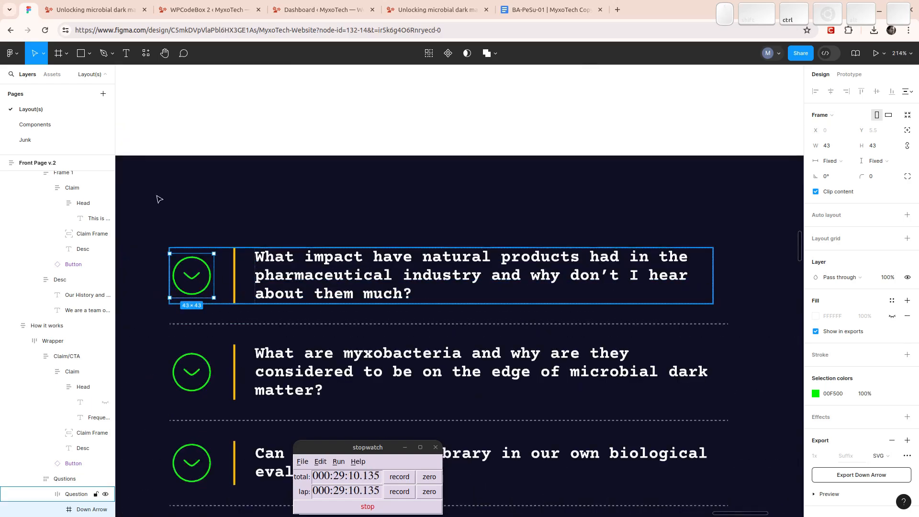
key("ctrl+Tab")
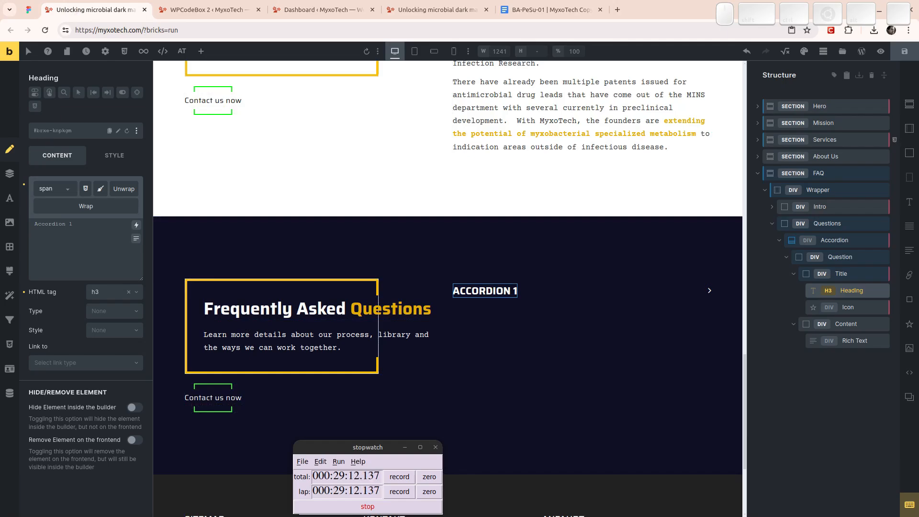
- Review the Heading's available classes and the settings of the Title and Icon elements in the FAQ accordion
left_click(63, 131)
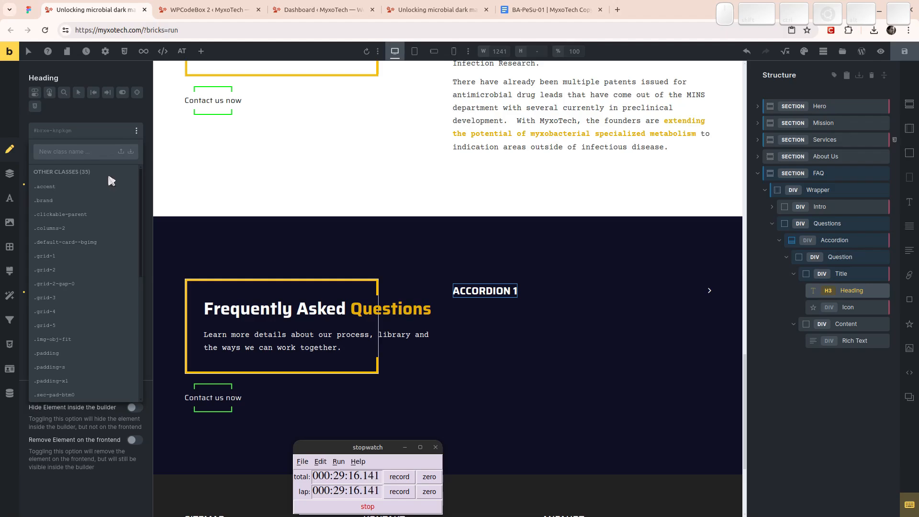
left_click(845, 276)
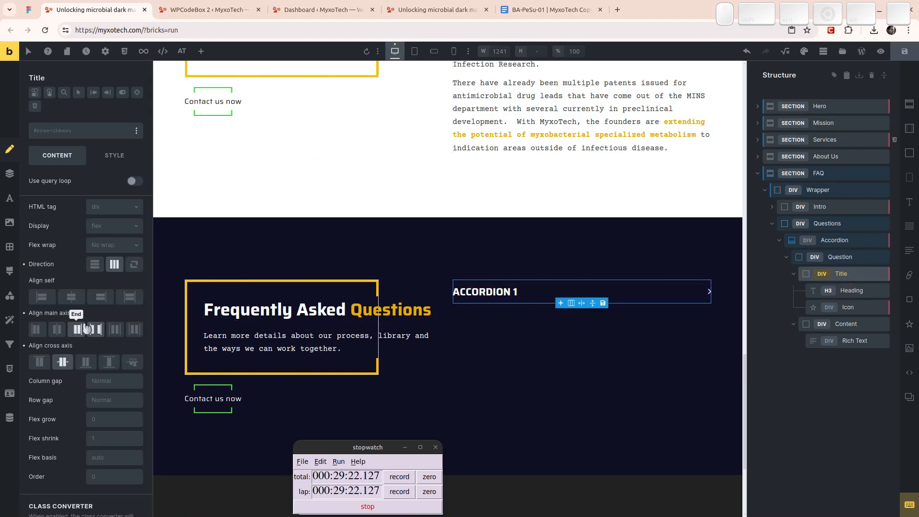
left_click(846, 310)
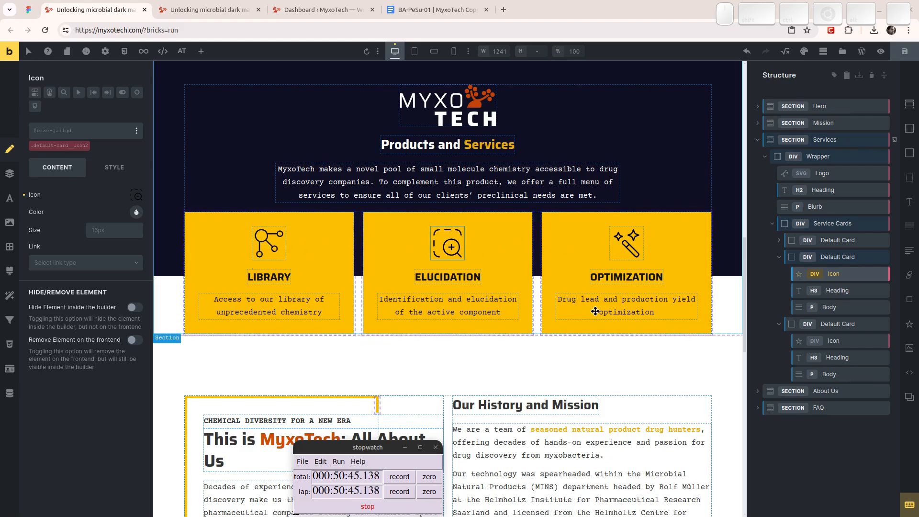
scroll(538, 311, "down", 15)
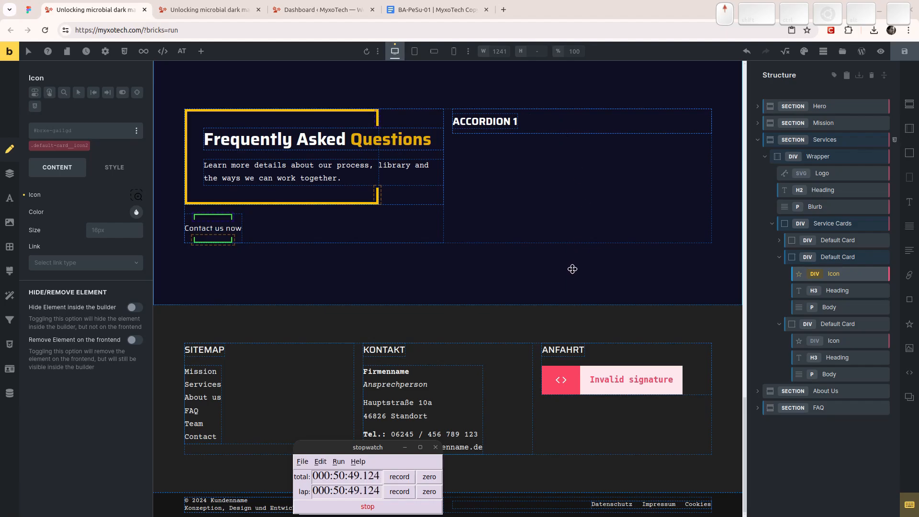
- Review the page down to the Frequently Asked Questions section and expand the Accordion 1 item
scroll(574, 268, "up", 15)
scroll(365, 318, "down", 4)
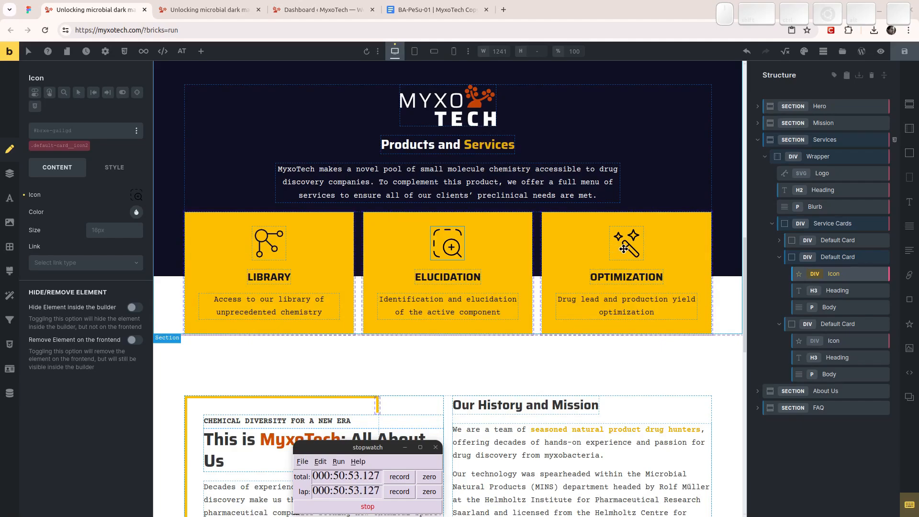
scroll(623, 249, "down", 10)
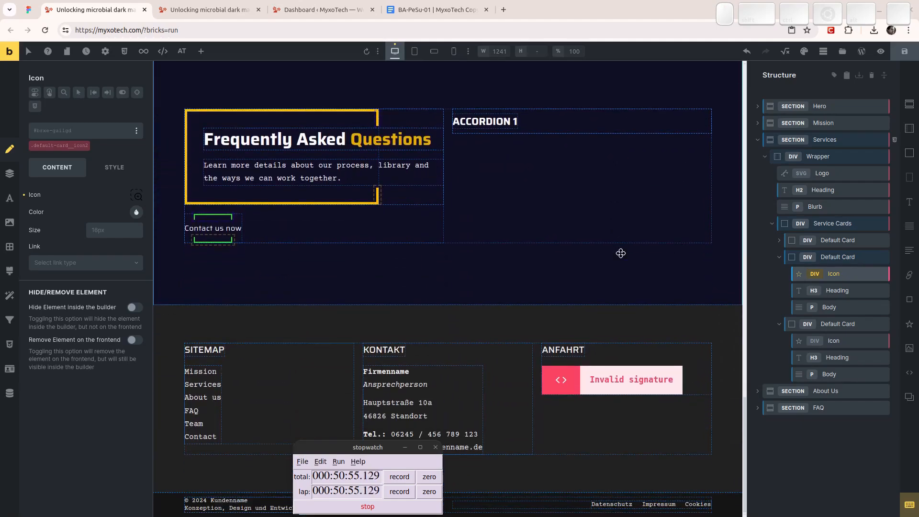
scroll(617, 253, "up", 2)
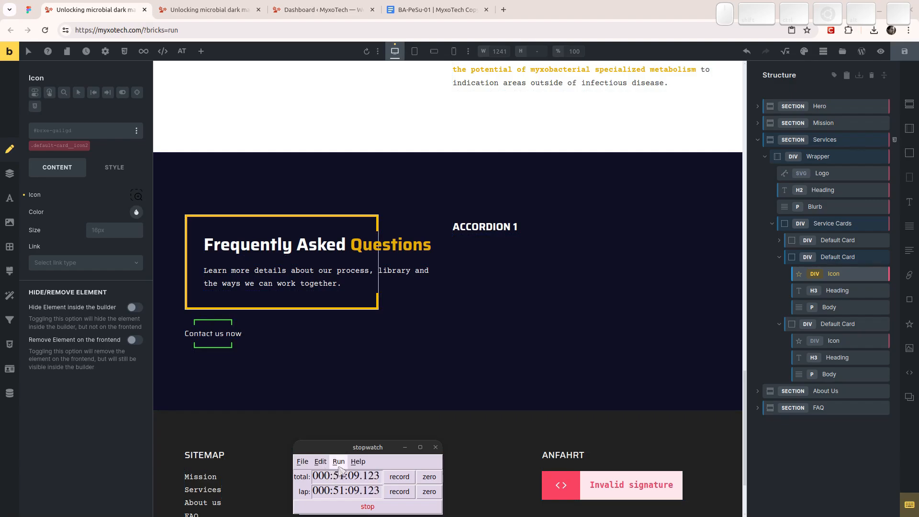
left_click(571, 232)
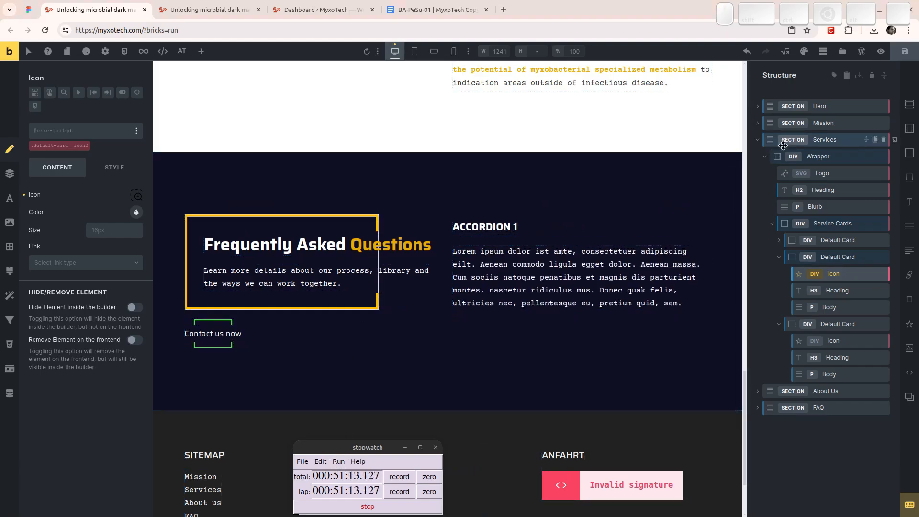
- In the FAQ section's accordion structure, set the row gap of the Title div to the space-m spacing variable
left_click(757, 139)
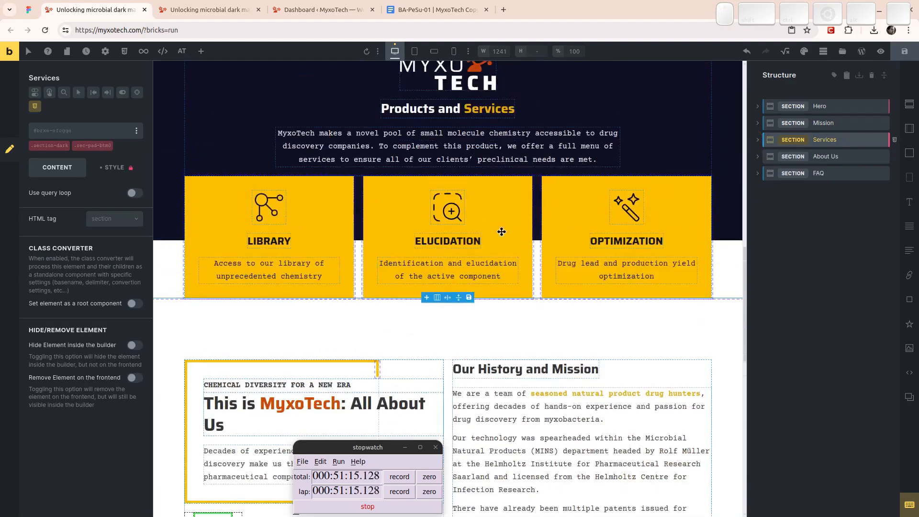
left_click(758, 173)
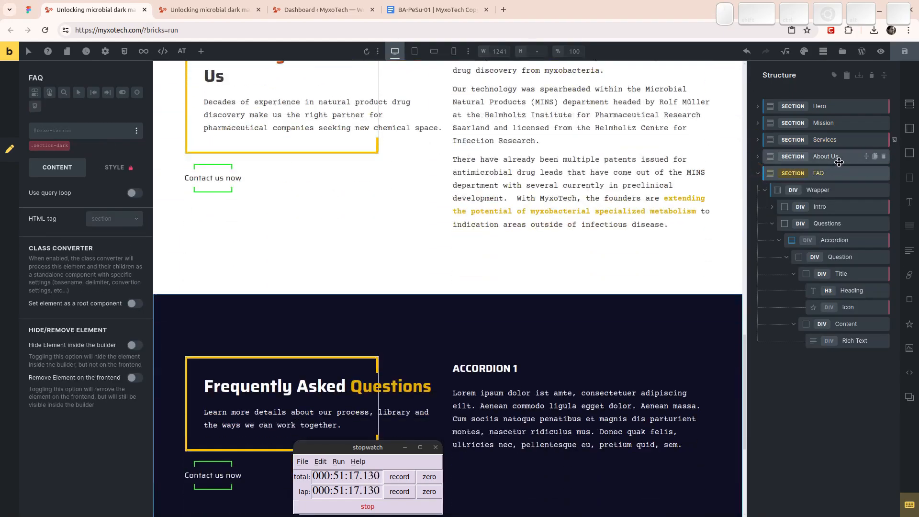
left_click(834, 239)
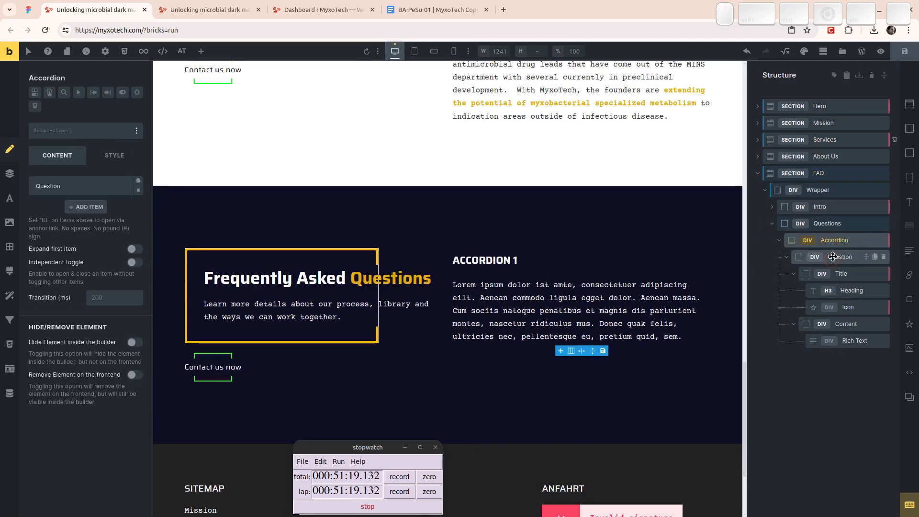
left_click(839, 257)
left_click(843, 271)
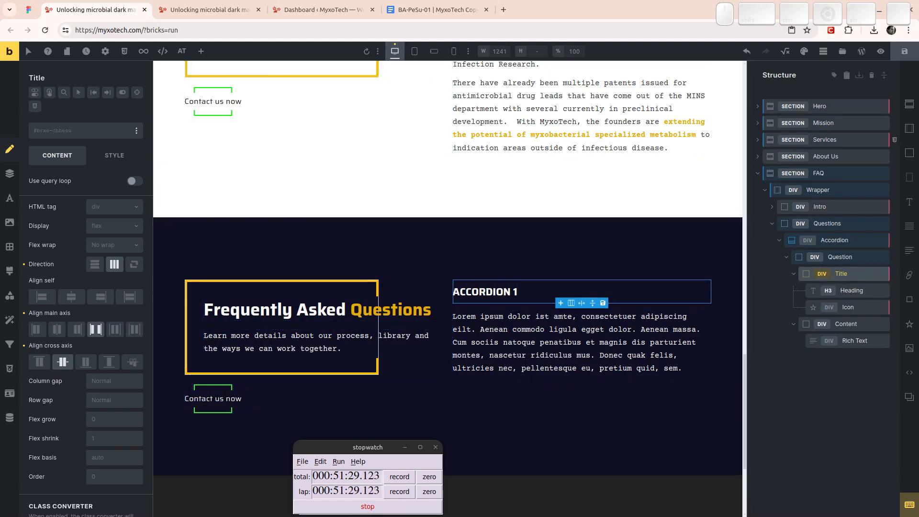
left_click(136, 399)
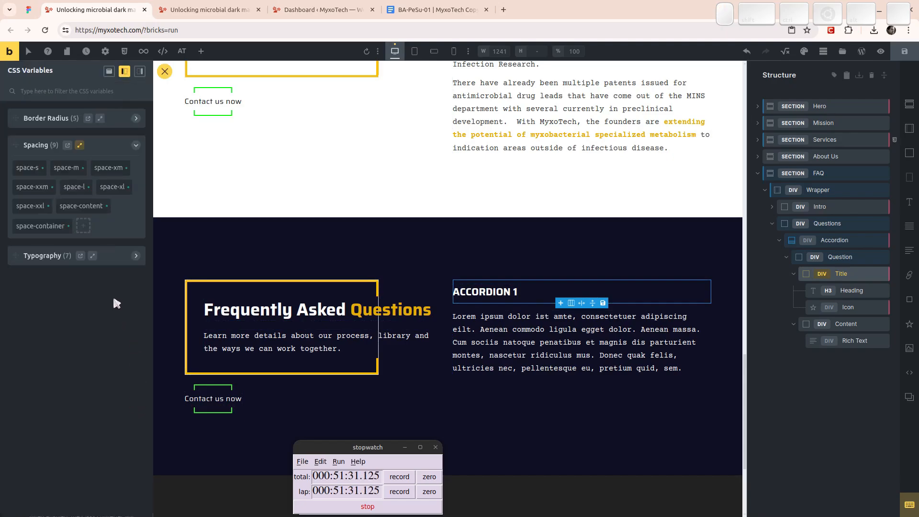
left_click(72, 173)
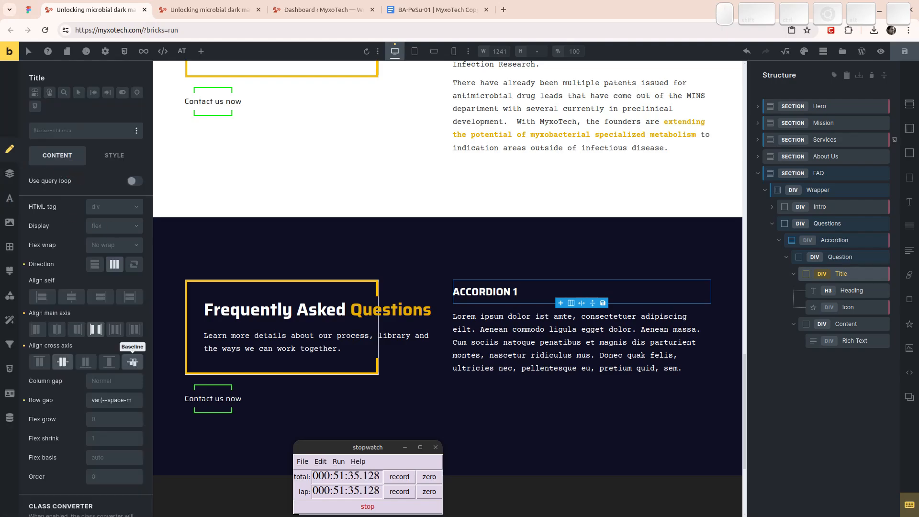
left_click(136, 399)
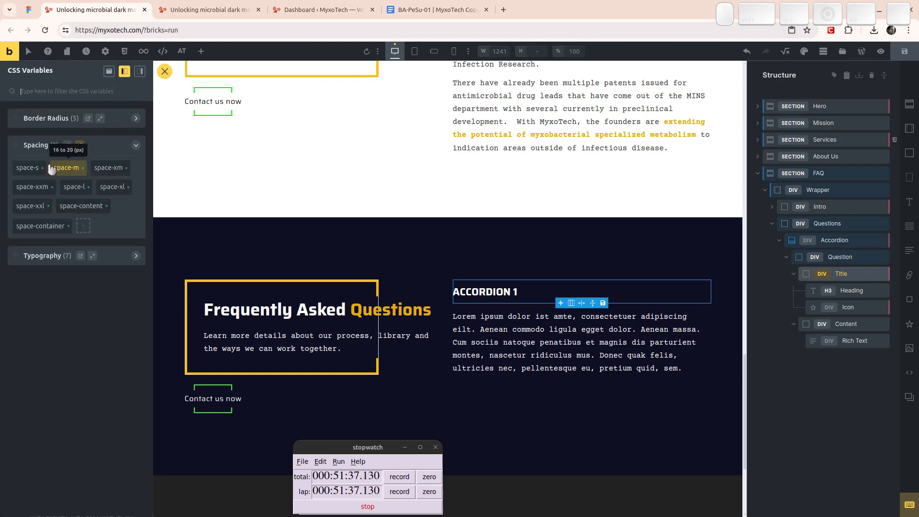
key("Escape")
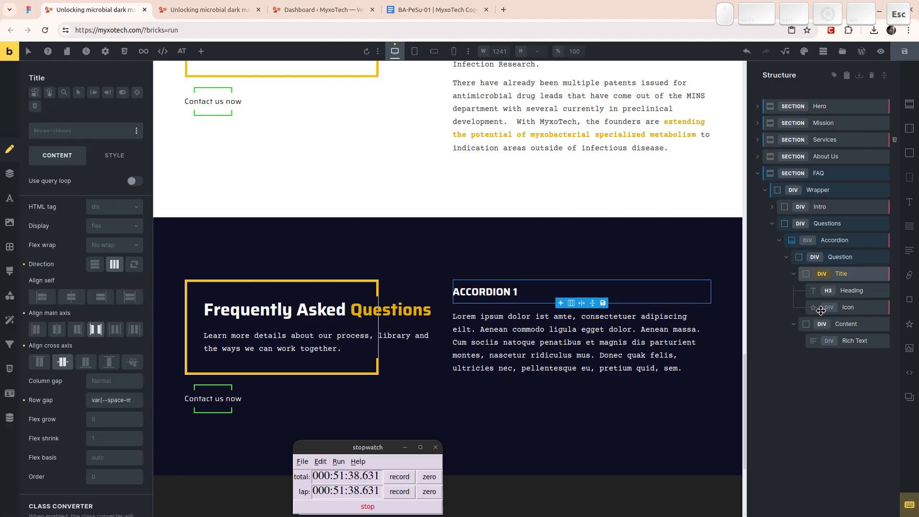
- Set the row gap of the accordion's Question div to the space-s spacing variable
left_click(843, 258)
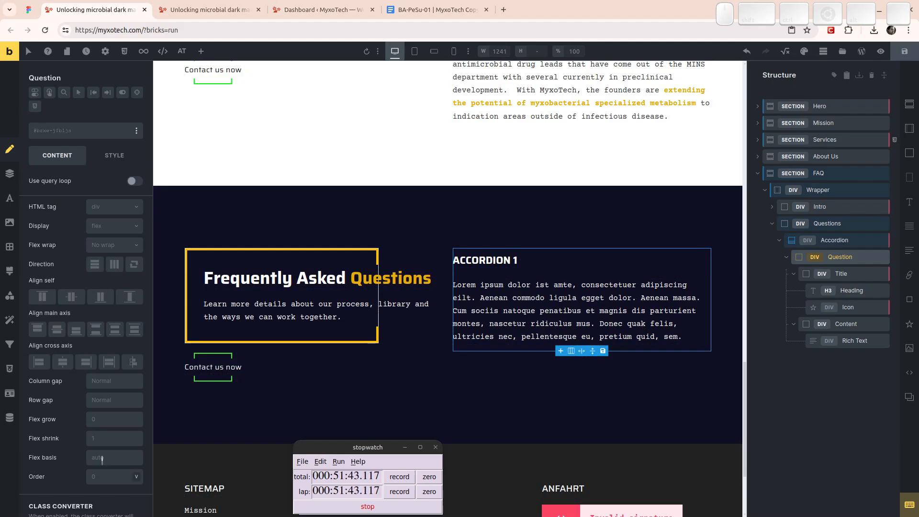
left_click(137, 400)
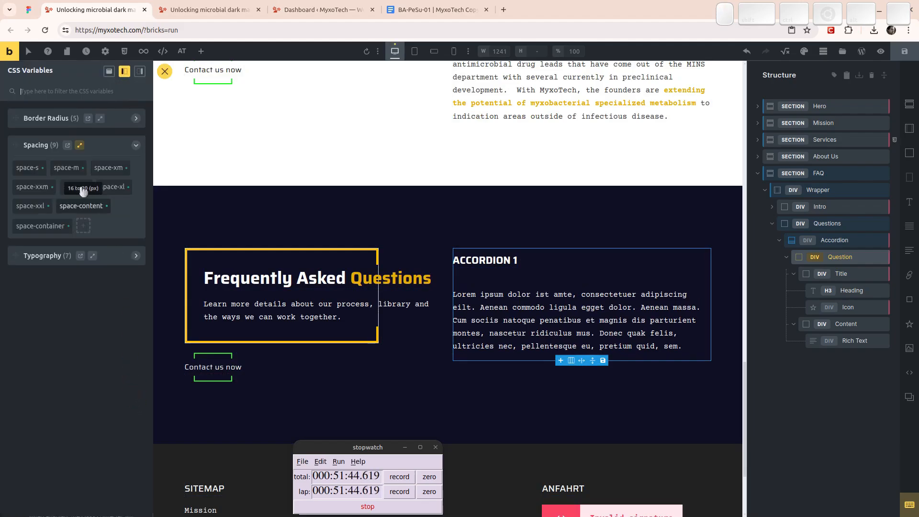
left_click(28, 168)
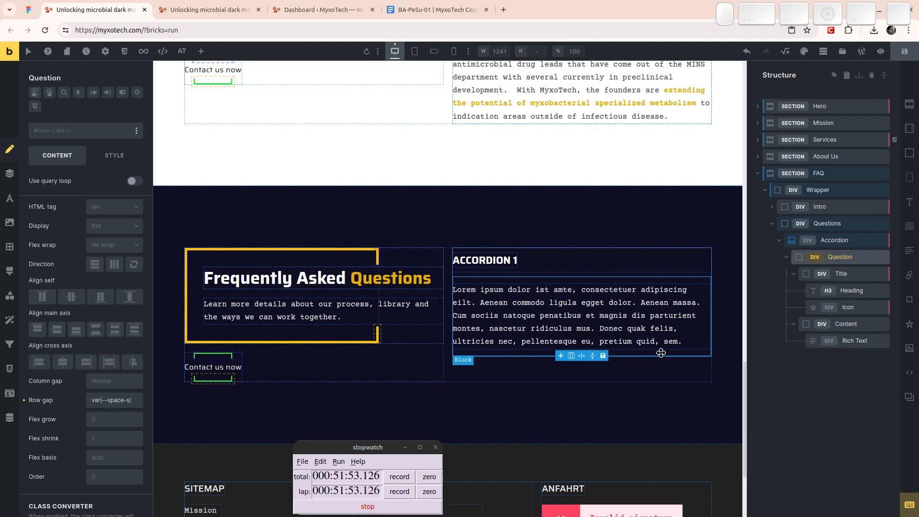
- Link the opposite padding sides of the accordion's Content div and set its top and bottom padding to 0
left_click(845, 324)
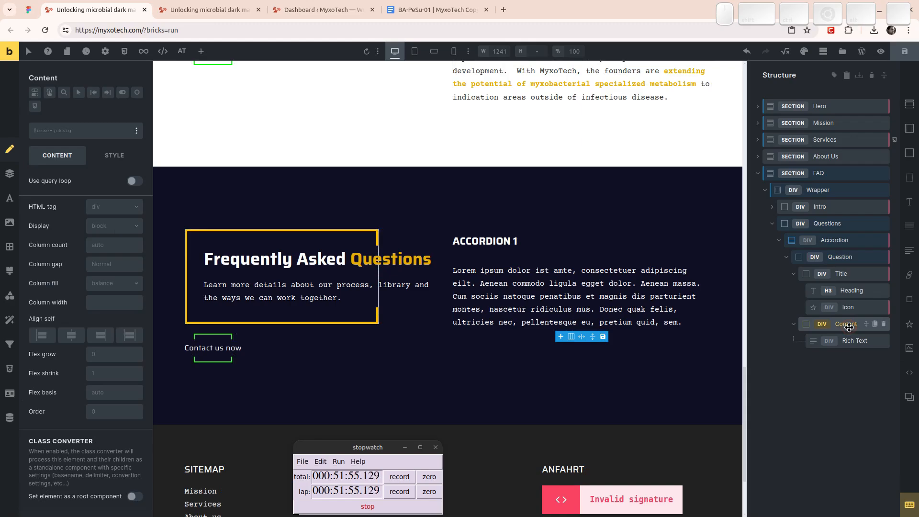
left_click(102, 160)
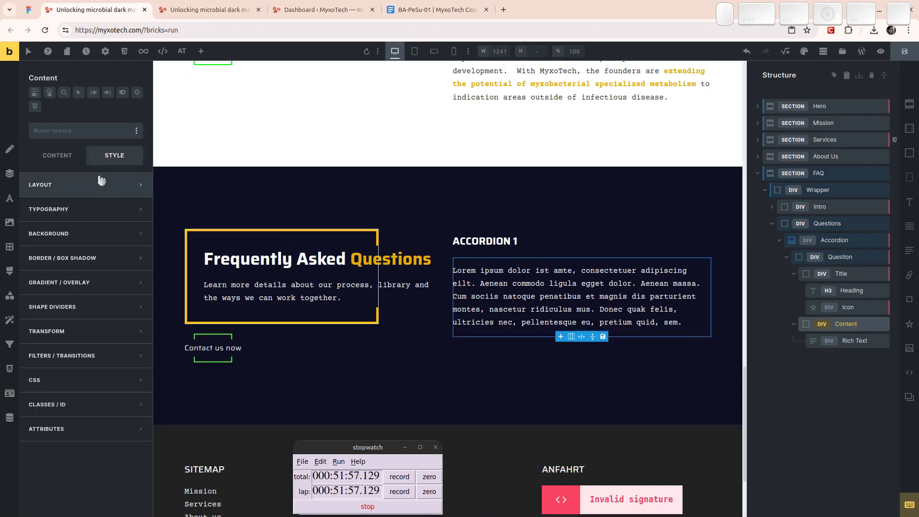
left_click(844, 341)
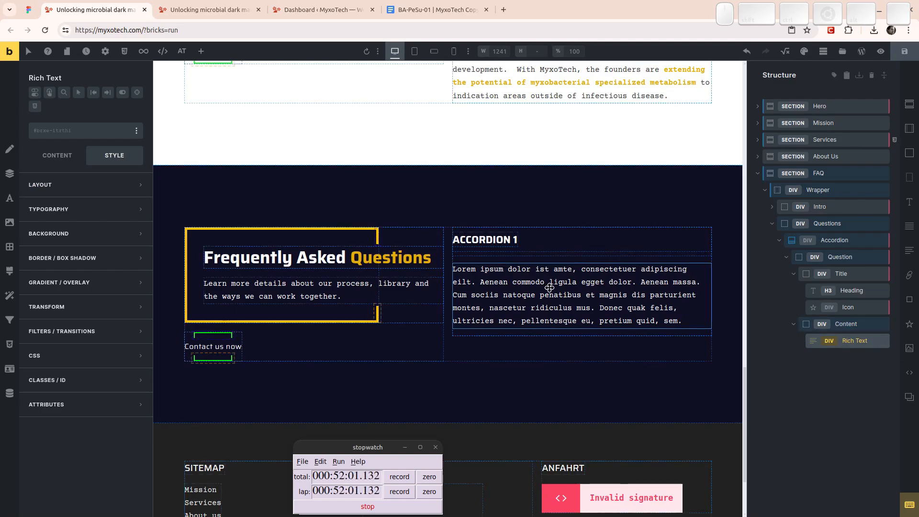
left_click(846, 327)
left_click(61, 154)
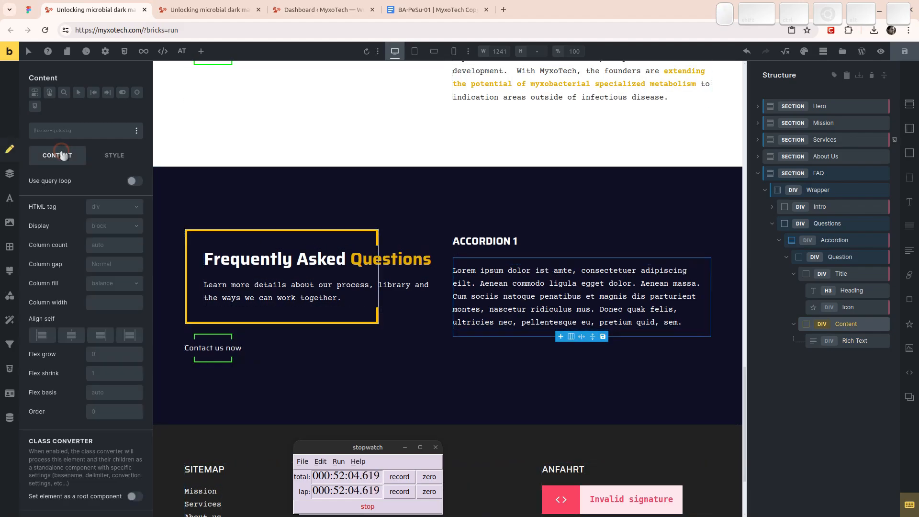
left_click(93, 156)
left_click(82, 186)
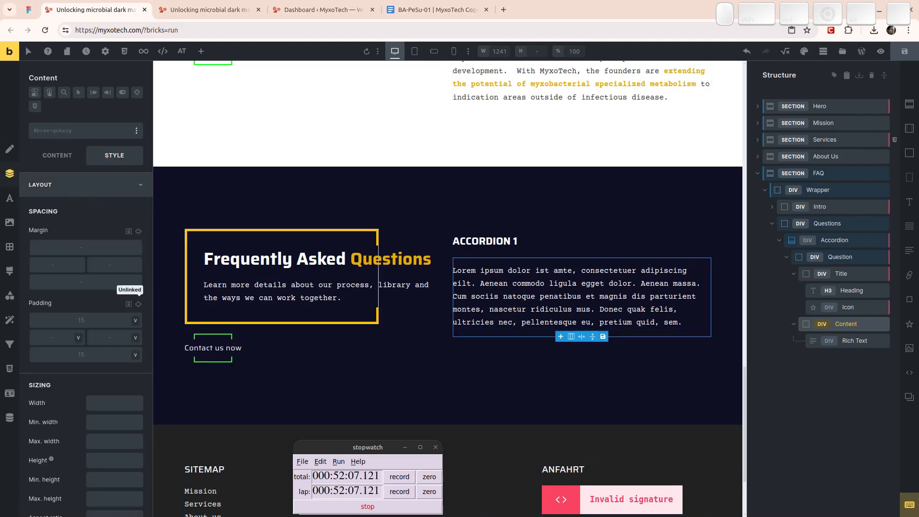
left_click(138, 304)
left_click(123, 318)
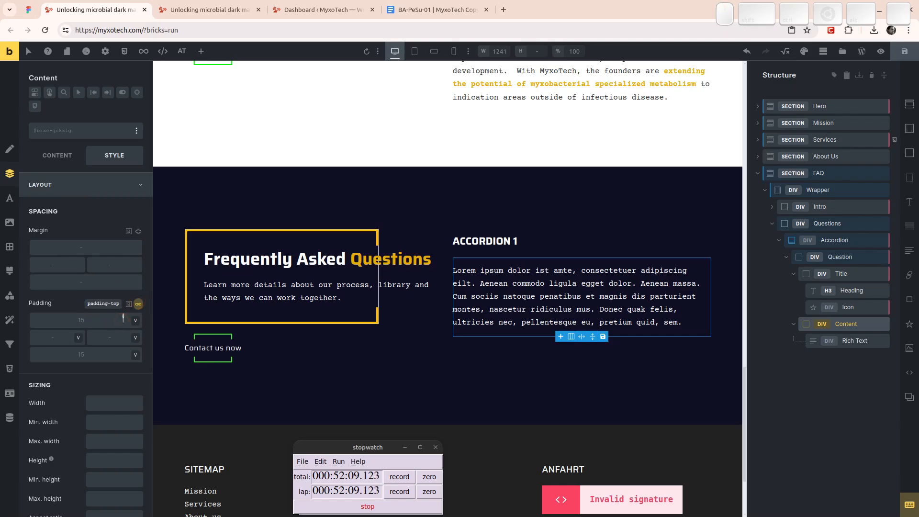
type("0")
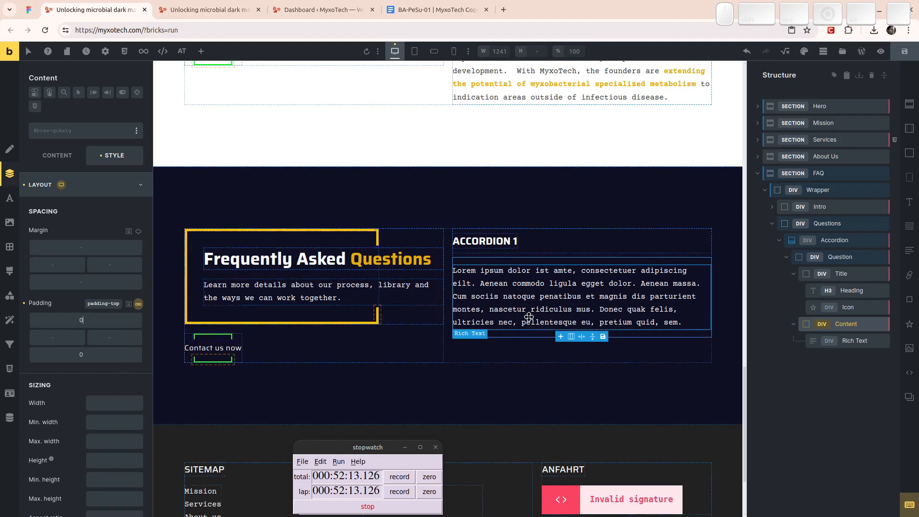
- Save the page and reload the builder to check the spacing of the expanded Accordion 1 item
left_click(904, 51)
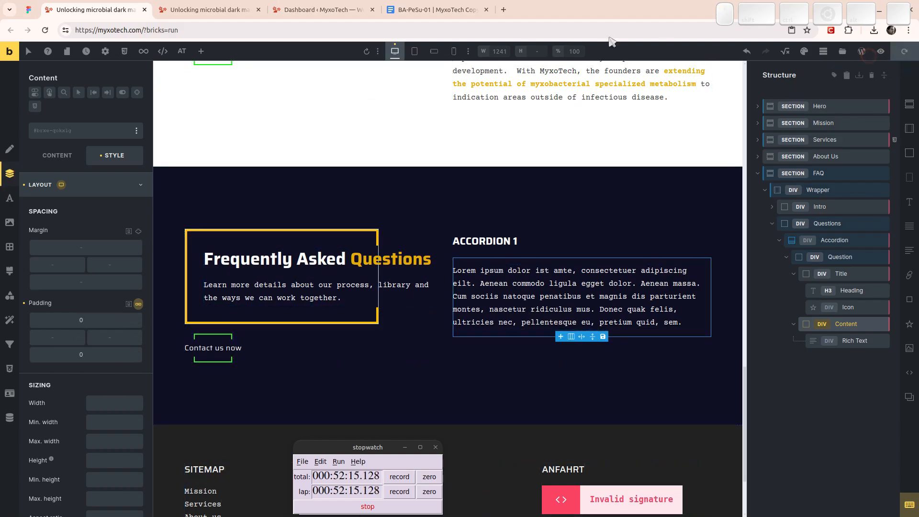
key("F5")
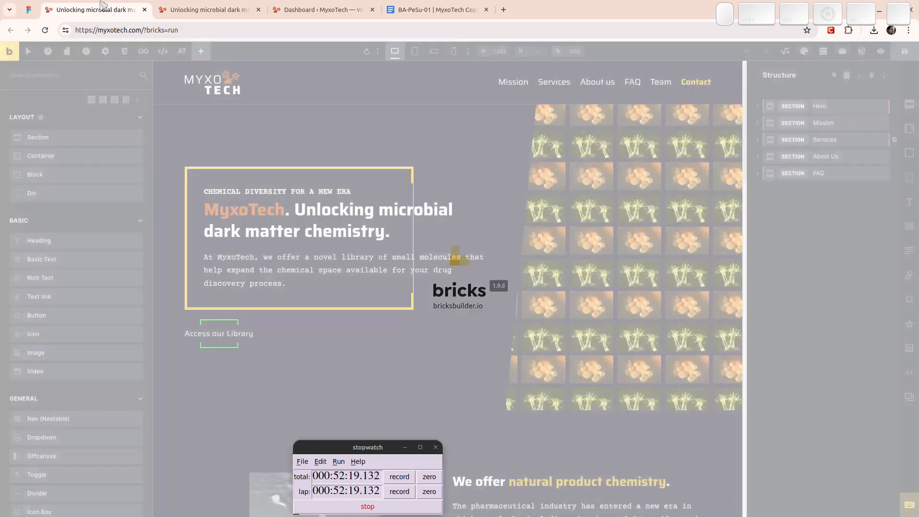
scroll(509, 272, "down", 20)
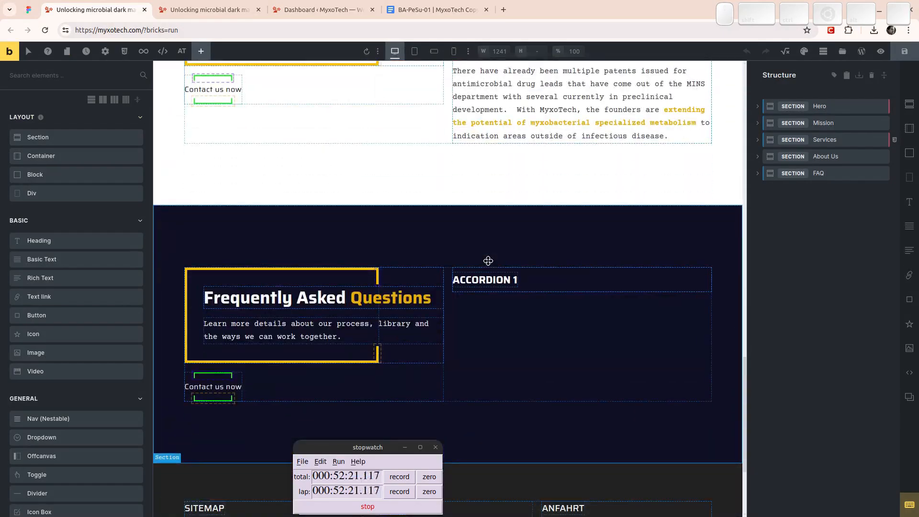
scroll(569, 329, "up", 2)
left_click(569, 329)
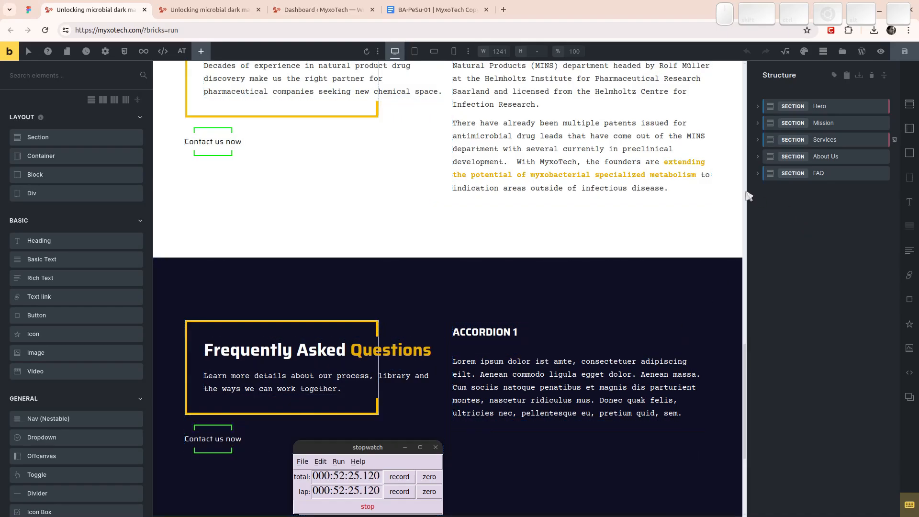
- Change the padding of the FAQ accordion's Content div to 0 !important and link all sides
left_click(759, 175)
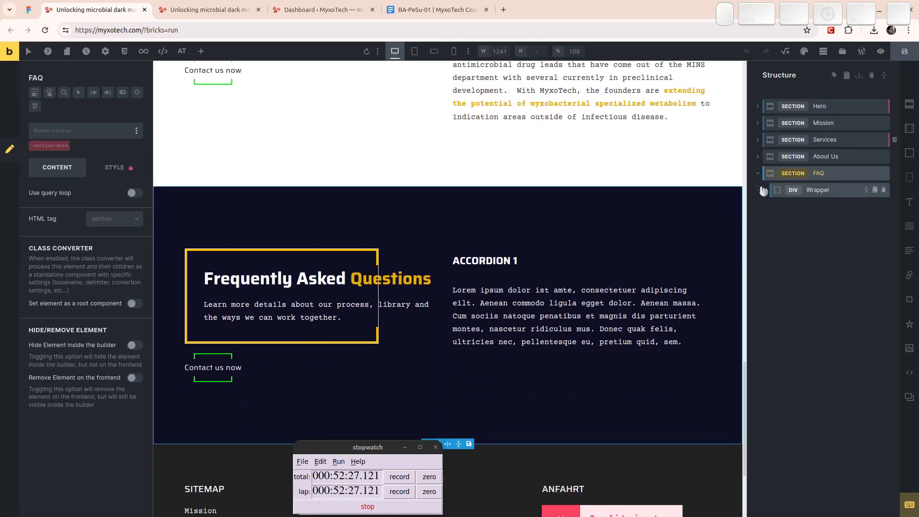
left_click(867, 173)
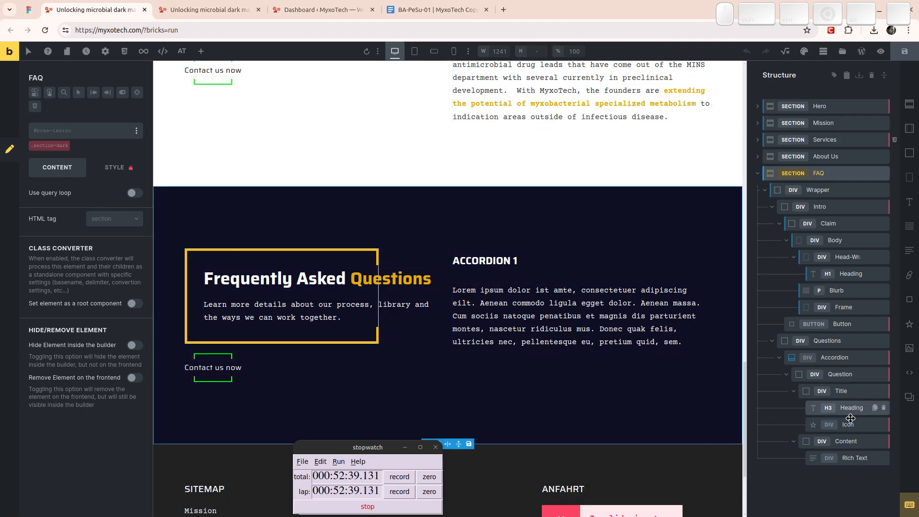
left_click(848, 458)
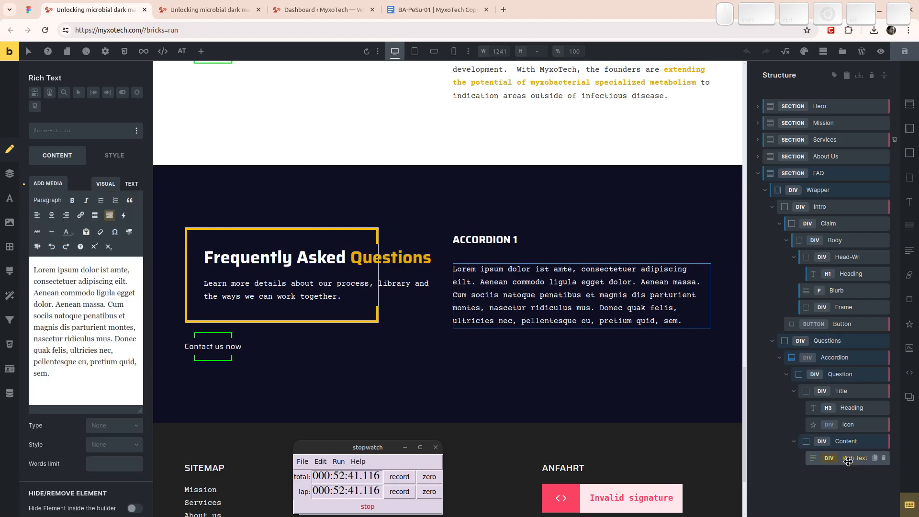
left_click(846, 441)
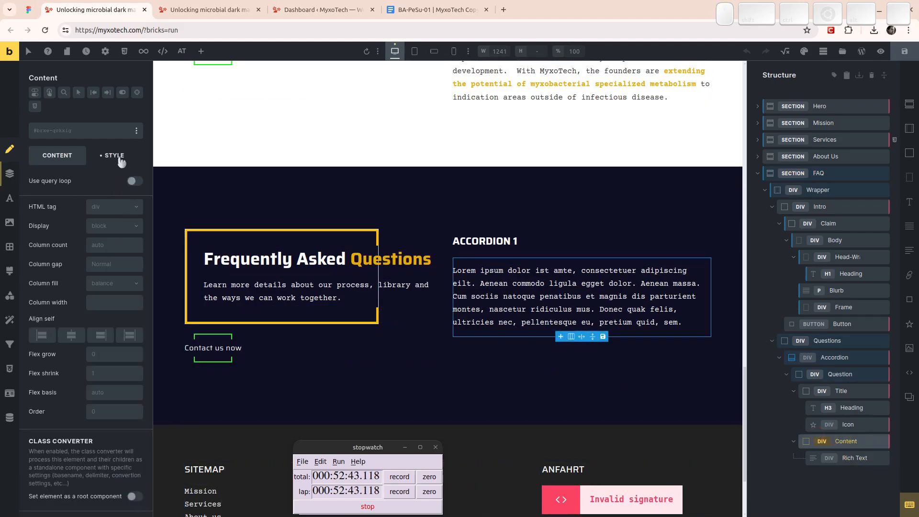
left_click(115, 155)
left_click(113, 184)
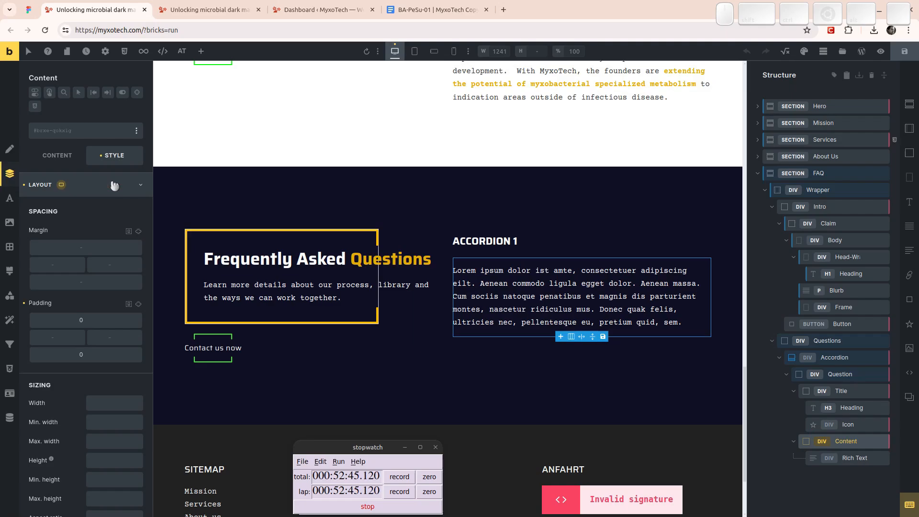
left_click(116, 319)
type("!important")
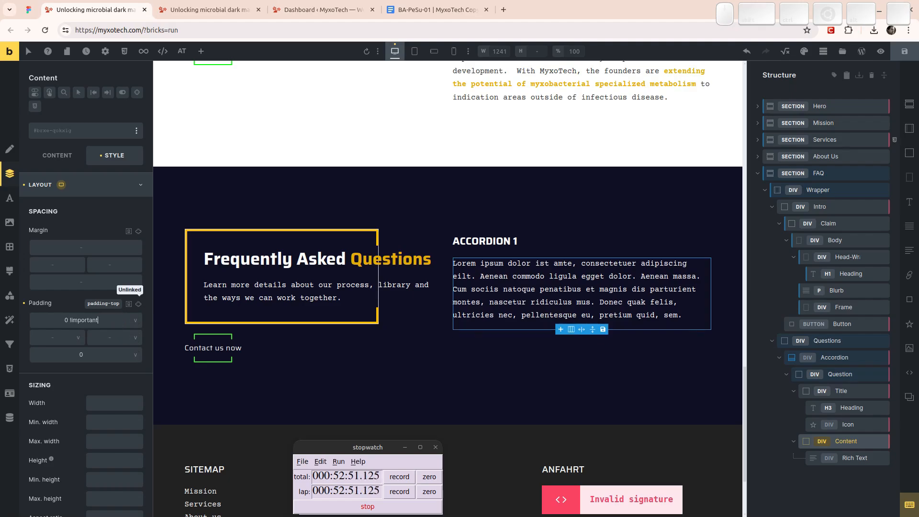
left_click(138, 304)
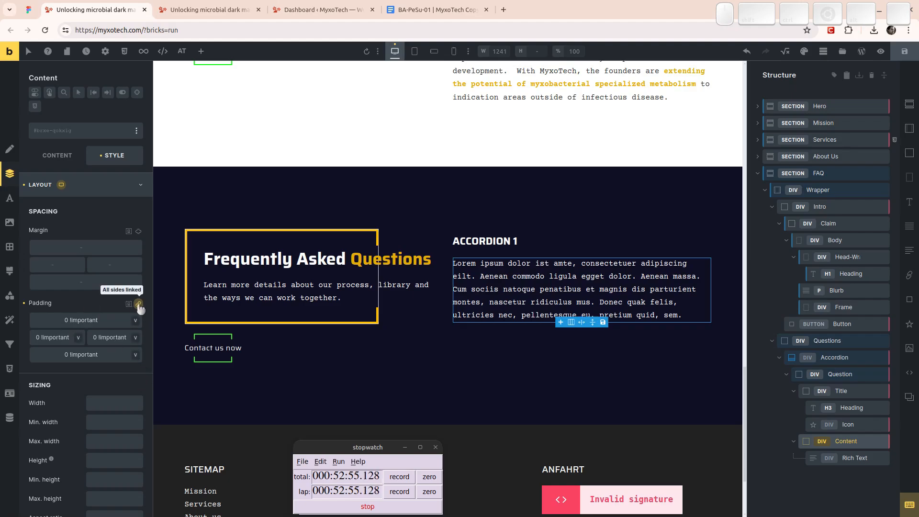
- Clear the left and right padding of the FAQ accordion's Content div, keeping only the top and bottom values
left_click(51, 341)
left_click(41, 337)
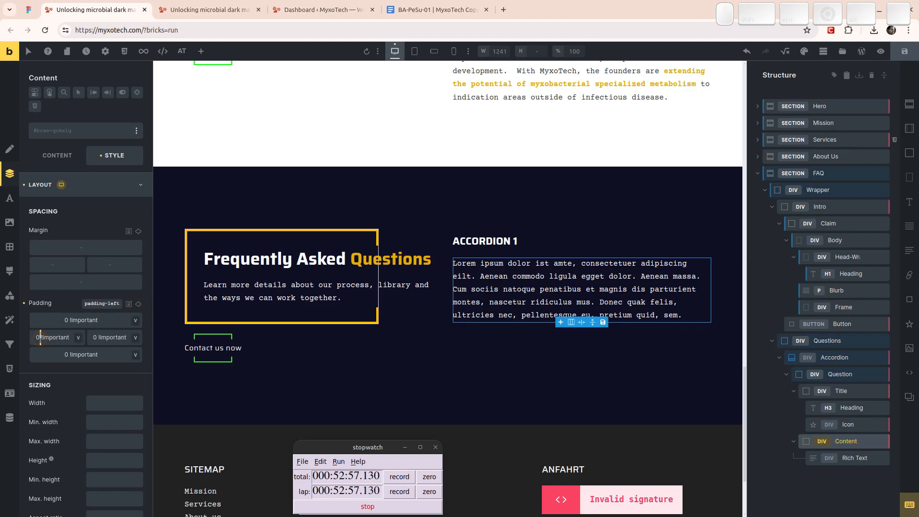
key("Home")
key("shift+End")
key("Delete")
key("shift+Tab")
key("shift+Tab")
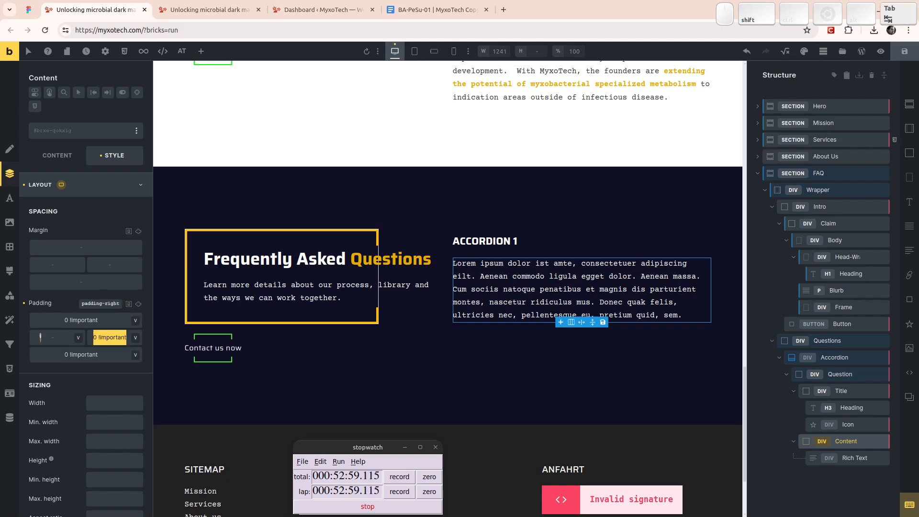
key("Delete")
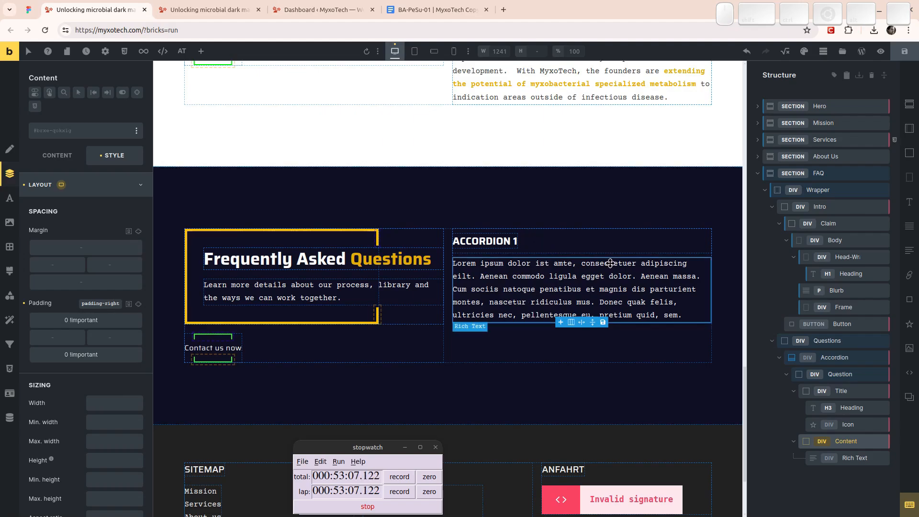
- Collapse the Accordion 1 item and examine the settings of the accordion's Title, Heading, Question and Icon elements
left_click(584, 242)
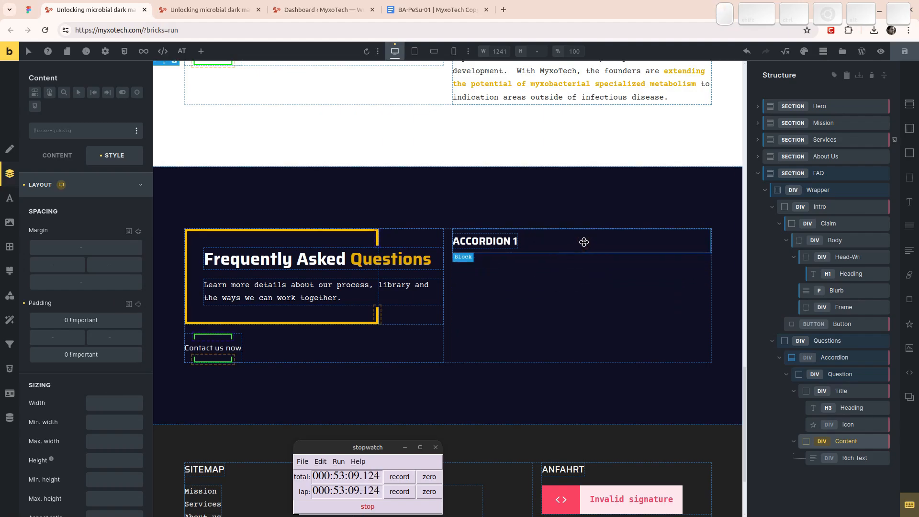
left_click(846, 460)
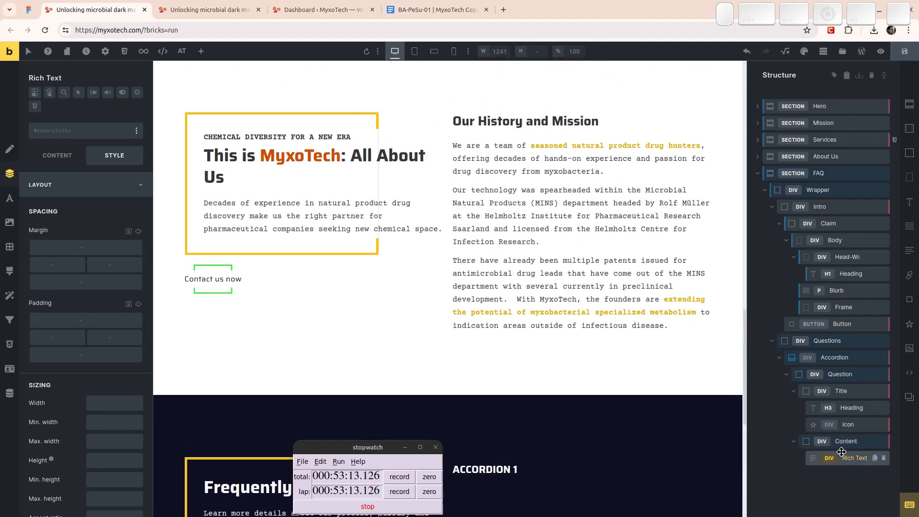
left_click(839, 447)
left_click(794, 441)
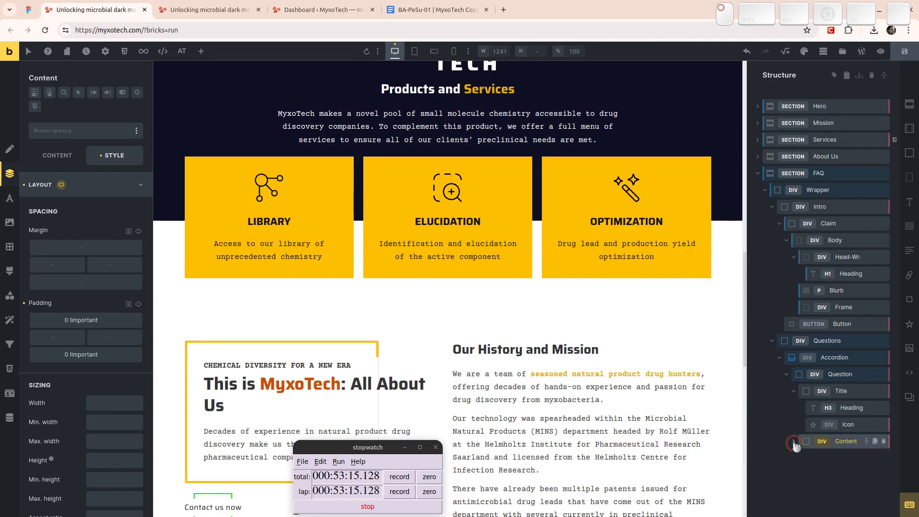
left_click(844, 424)
left_click(850, 407)
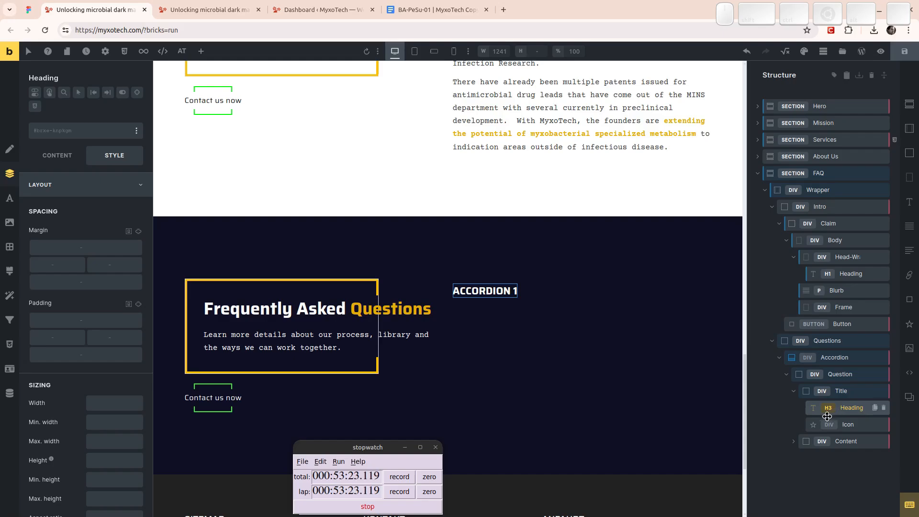
left_click(850, 391)
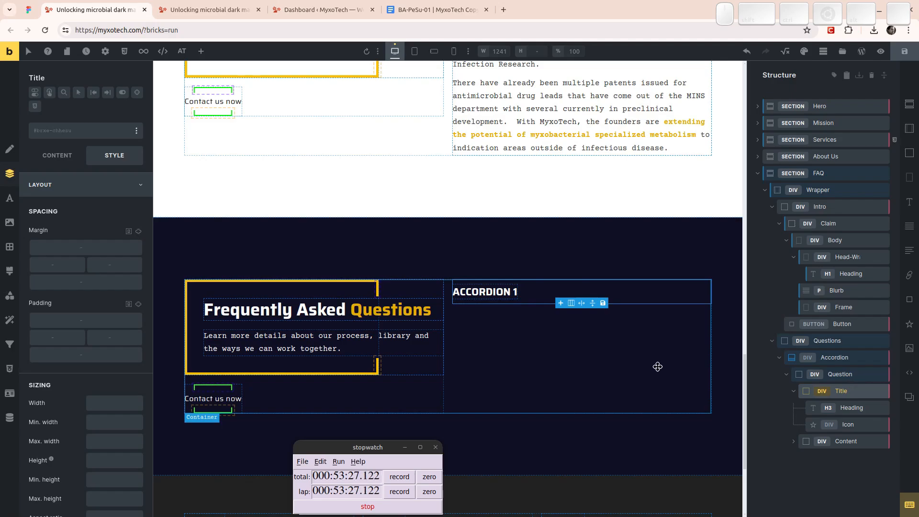
left_click(849, 408)
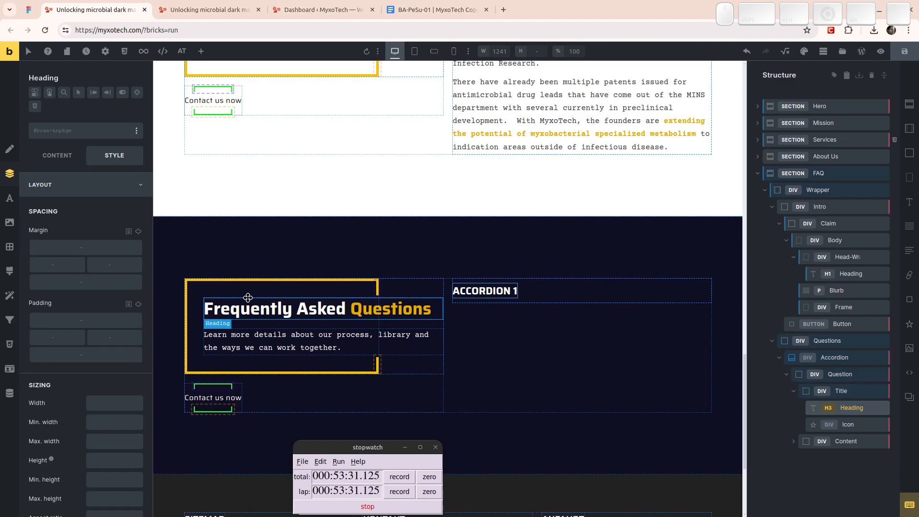
left_click(848, 393)
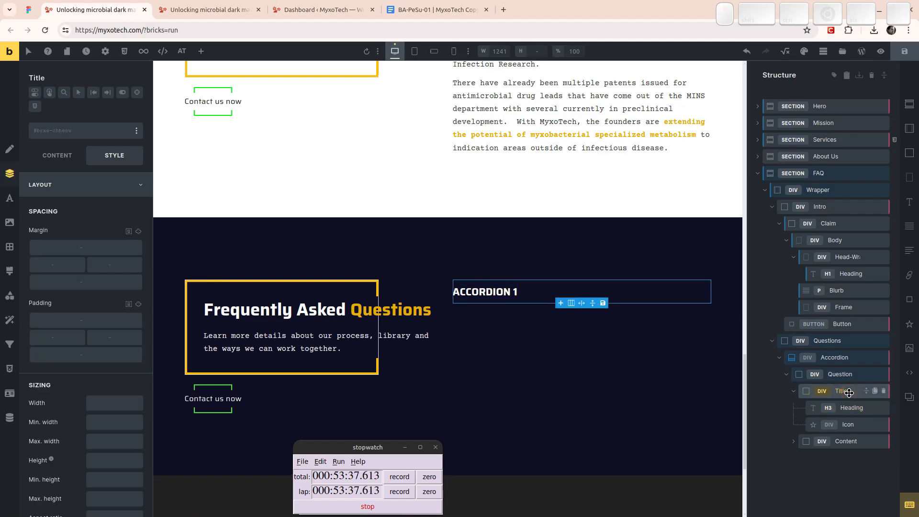
left_click(53, 163)
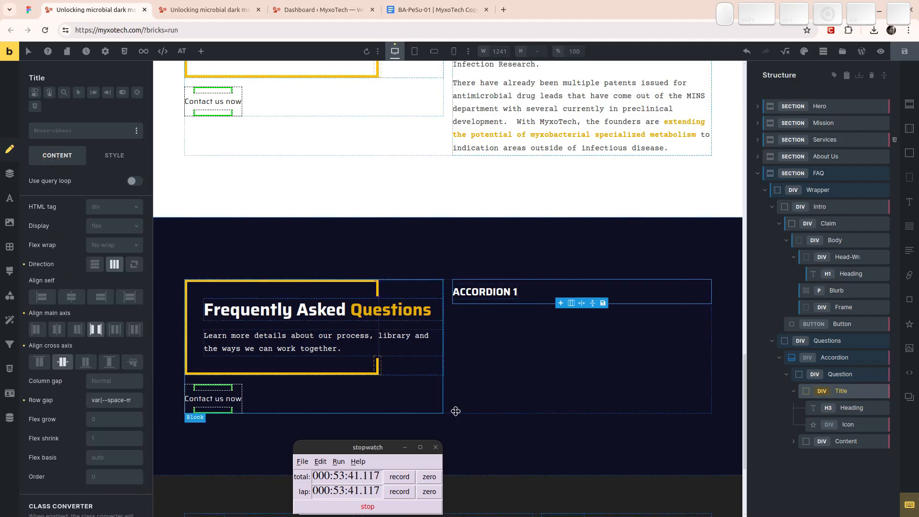
left_click(835, 374)
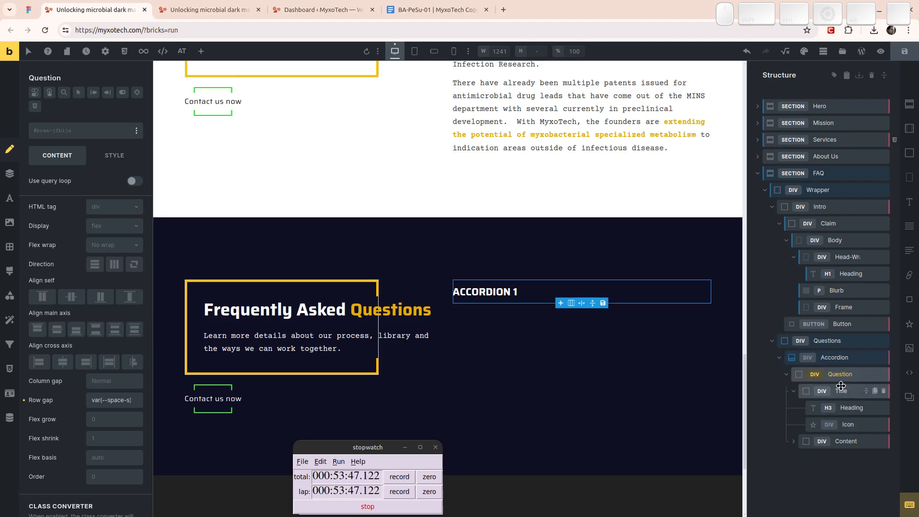
left_click(845, 393)
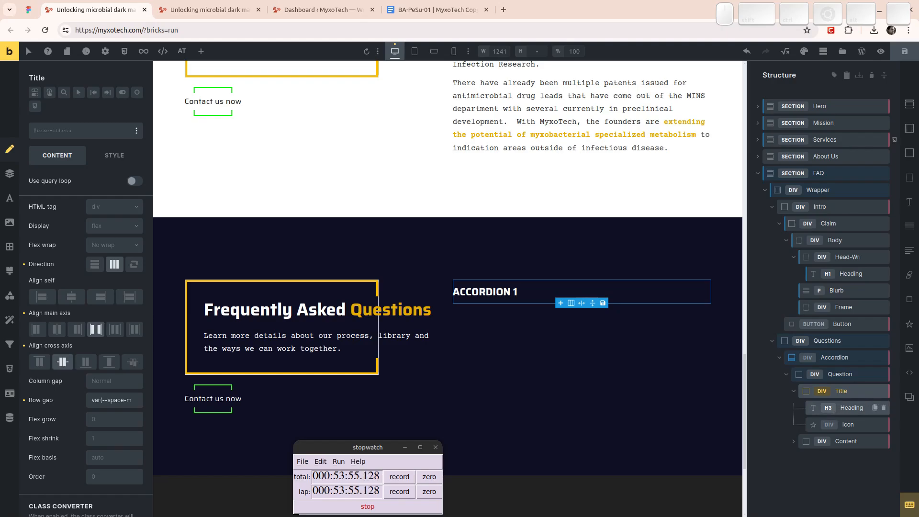
left_click(850, 425)
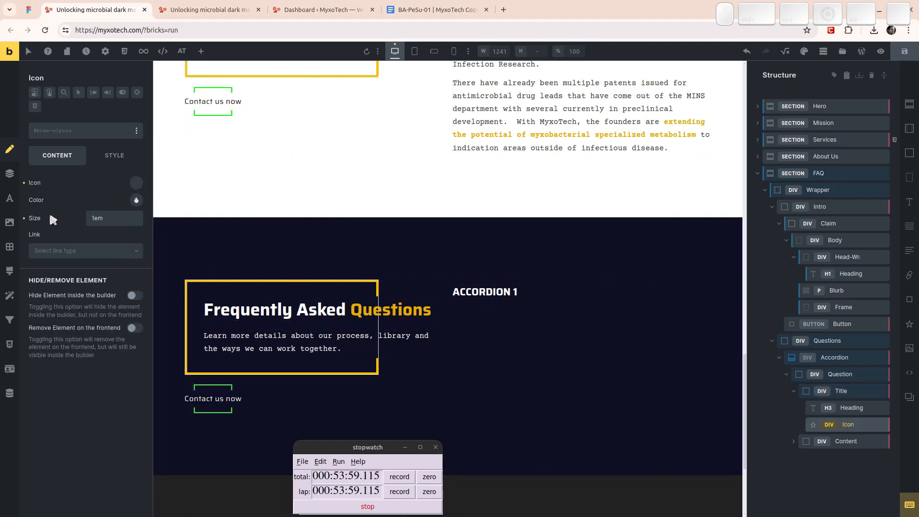
left_click(25, 218)
- Switch to the Figma design and export the Down Arrow icon of the first FAQ question as SVG
left_click(30, 10)
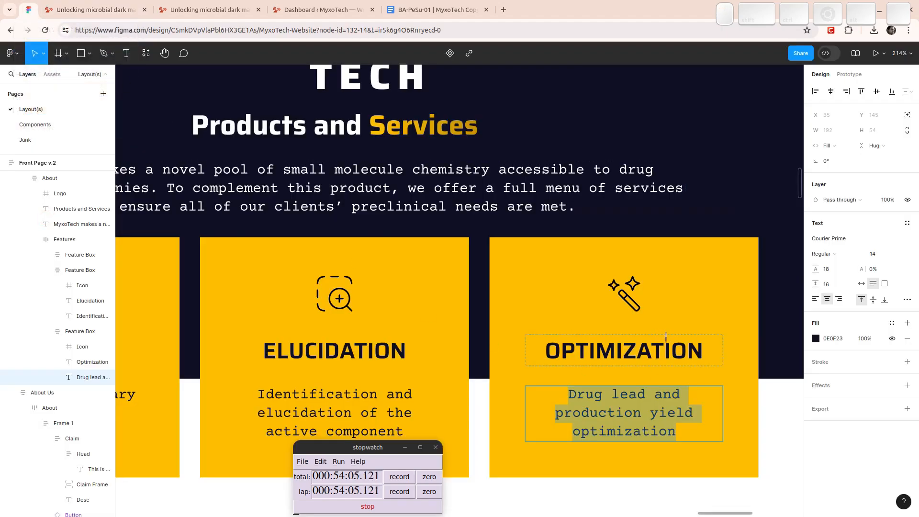
scroll(451, 394, "down", 5)
scroll(451, 394, "down", 5)
scroll(452, 248, "up", 8)
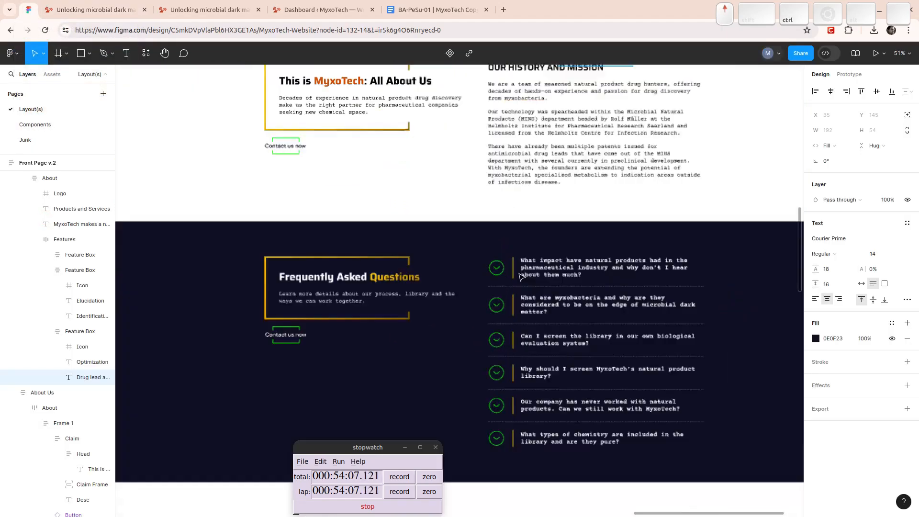
double_click(453, 248)
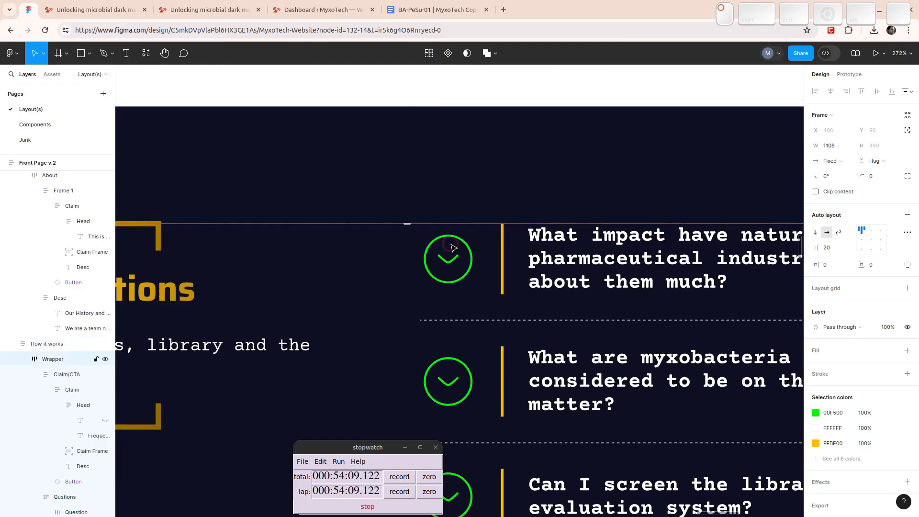
double_click(453, 248)
double_click(454, 248)
double_click(453, 248)
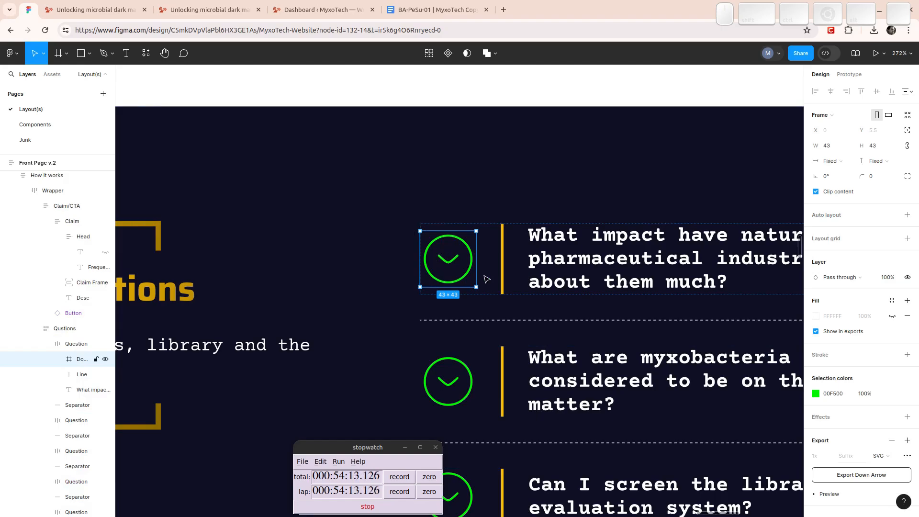
left_click(860, 475)
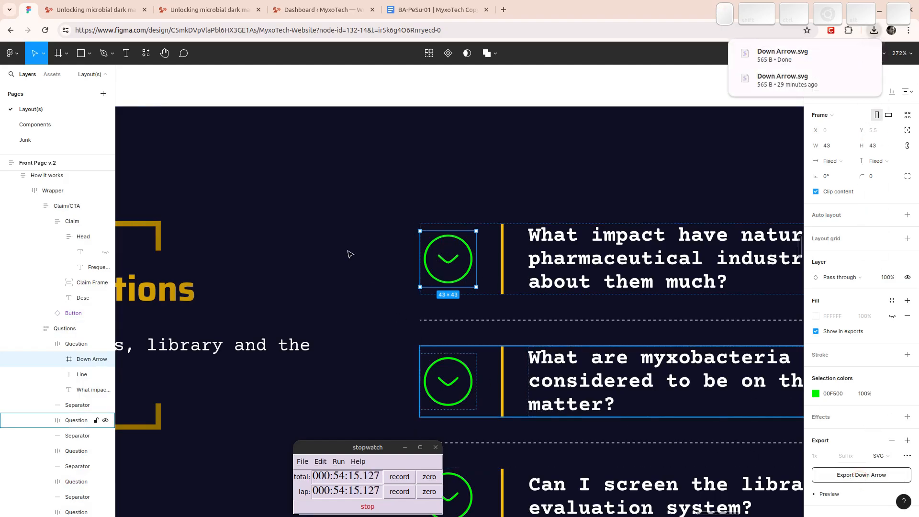
- Switch to the file manager and view the exported Down Arrow.svg in the image viewer
key("super")
left_click(400, 426)
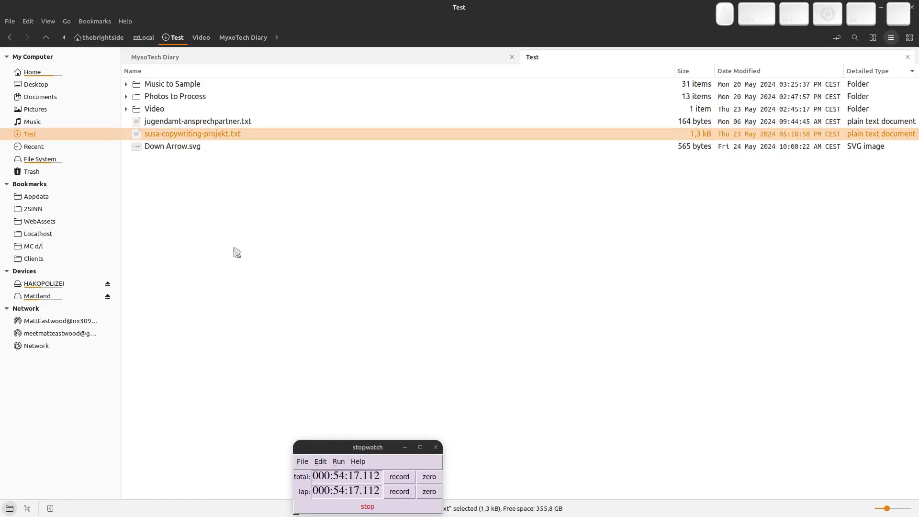
left_click(175, 150)
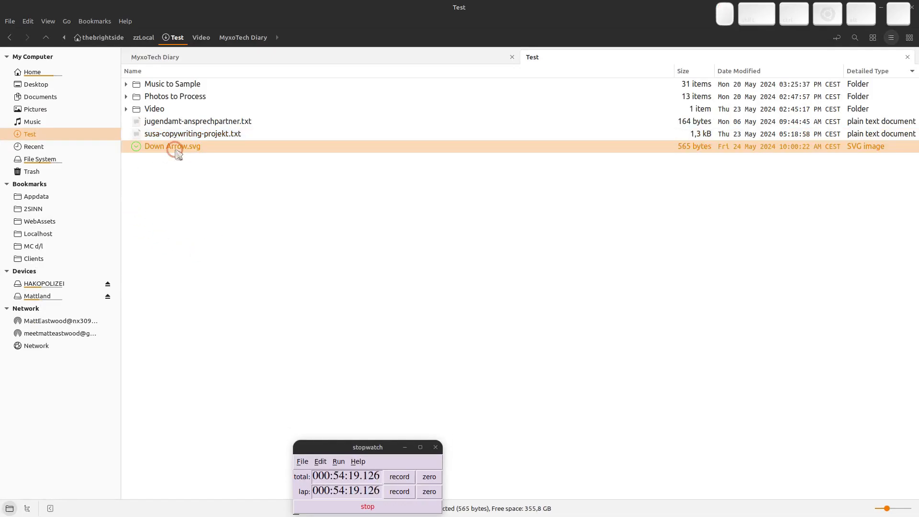
double_click(175, 149)
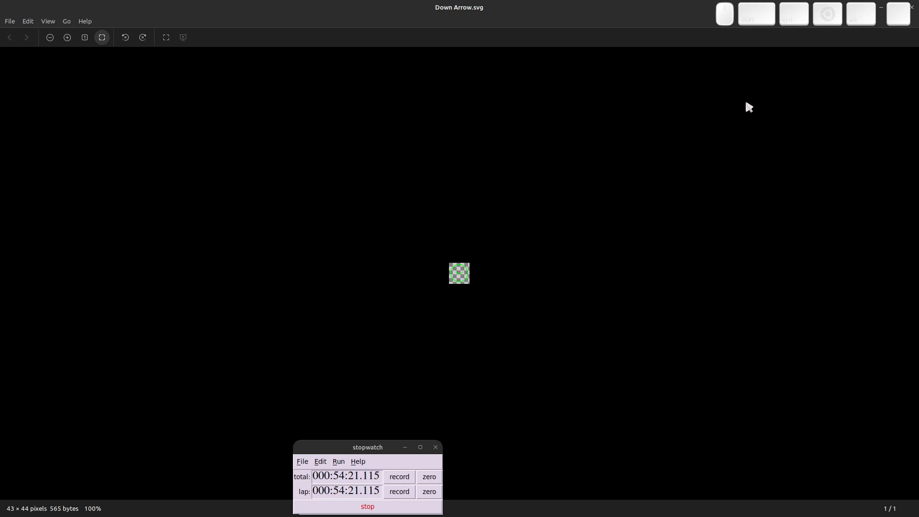
key("Escape")
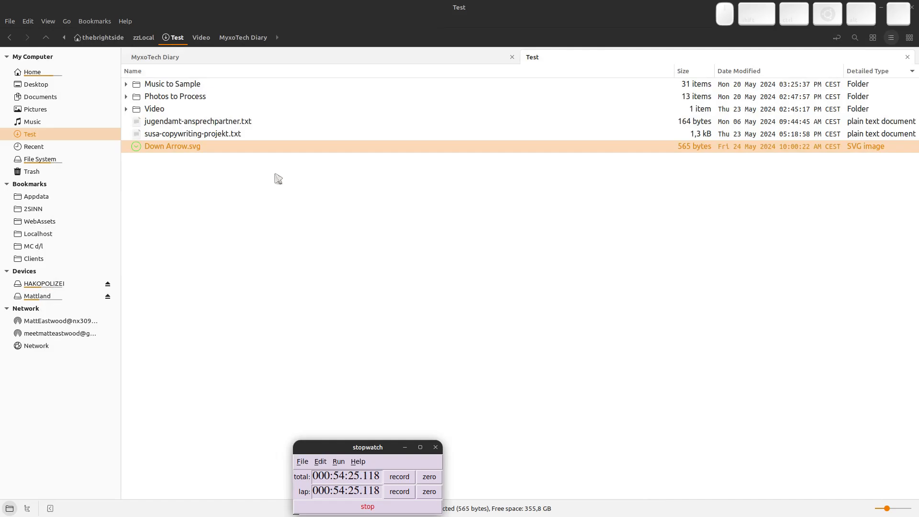
- Return to Figma and place a copy of the Down Arrow frame on the empty canvas beside the FAQ section
key("super")
left_click(714, 136)
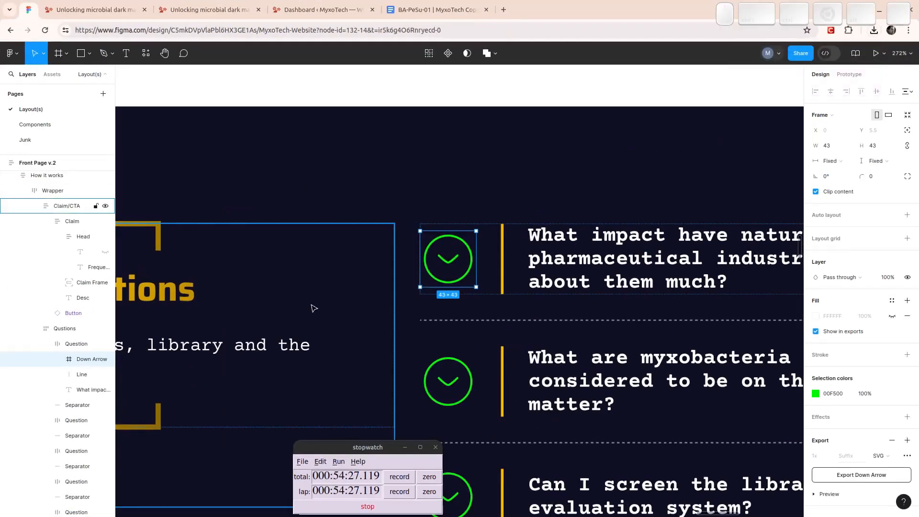
scroll(525, 251, "down", 6)
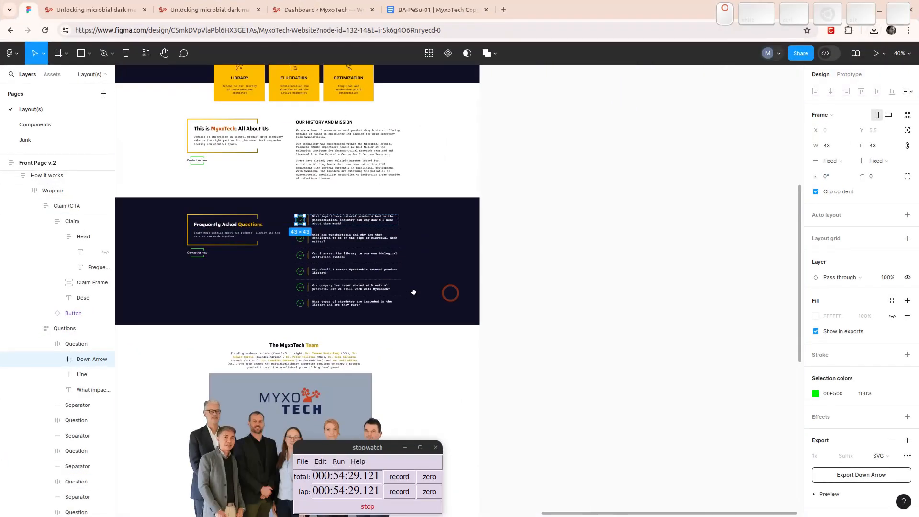
scroll(234, 261, "up", 3)
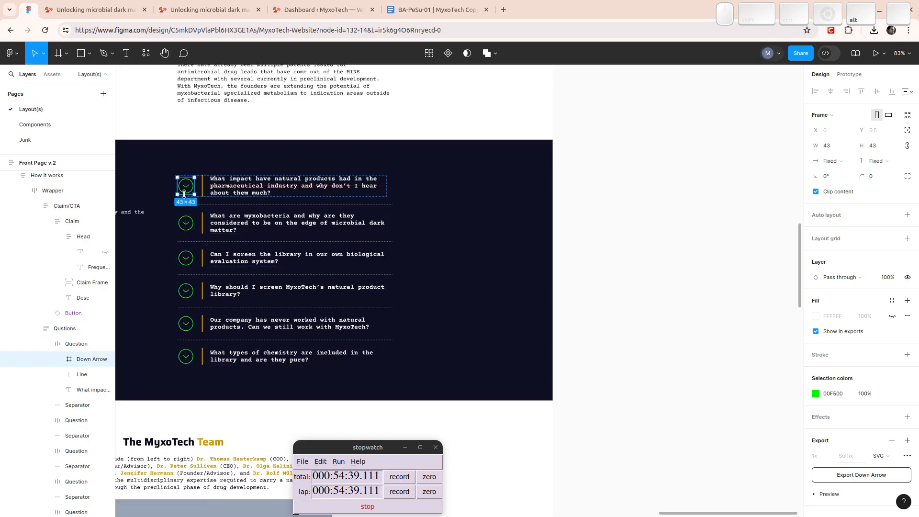
left_click_drag(184, 184, 663, 197)
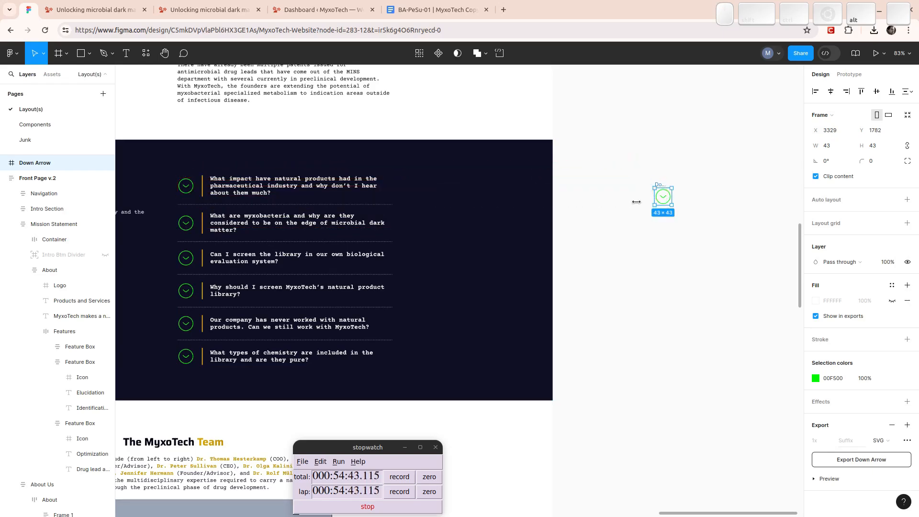
left_click(5, 178)
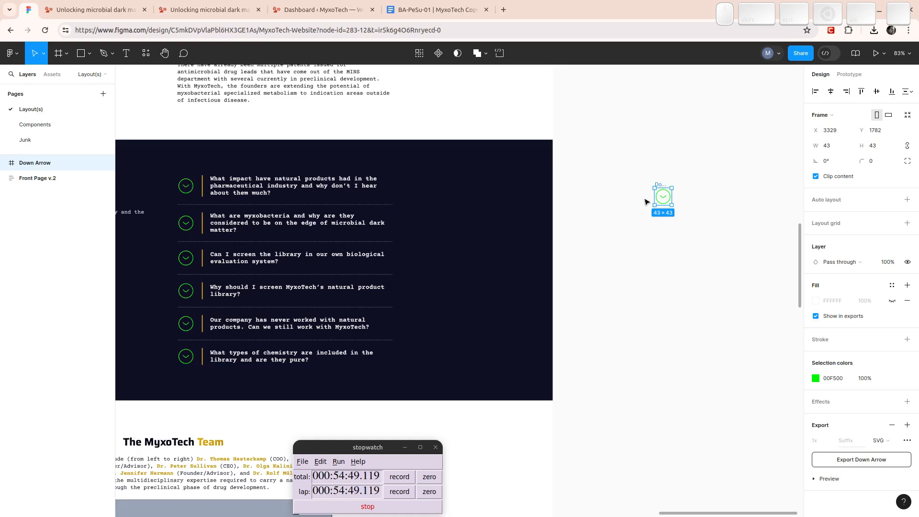
- Recolour the copied Down Arrow icon from its selection colors to black (000000) and export it as SVG
scroll(681, 196, "up", 5)
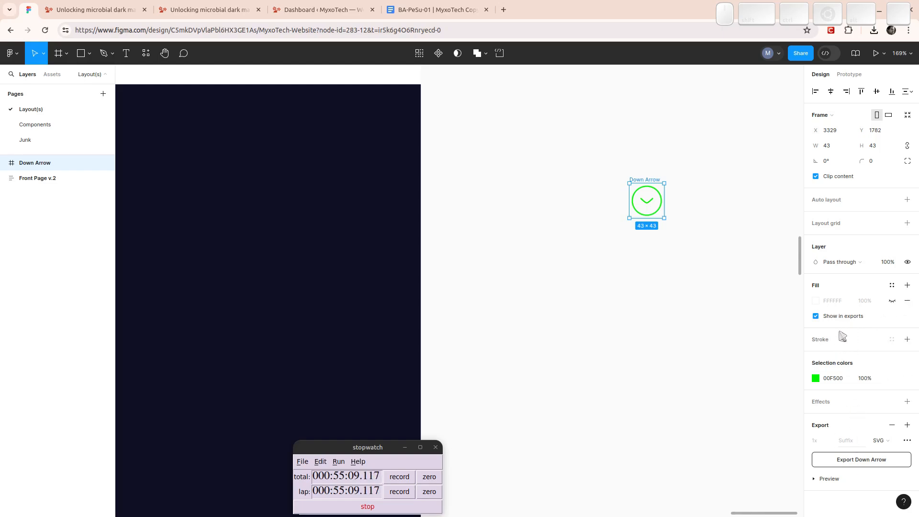
left_click(816, 379)
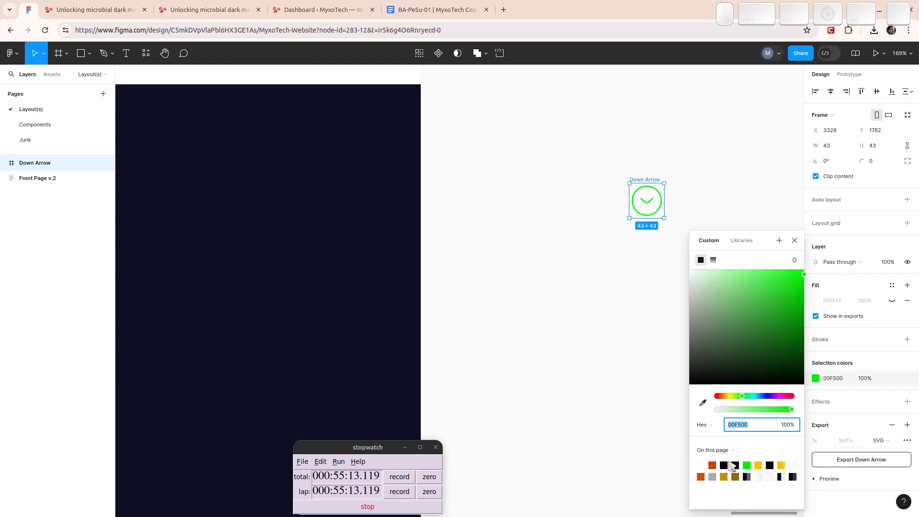
left_click(723, 464)
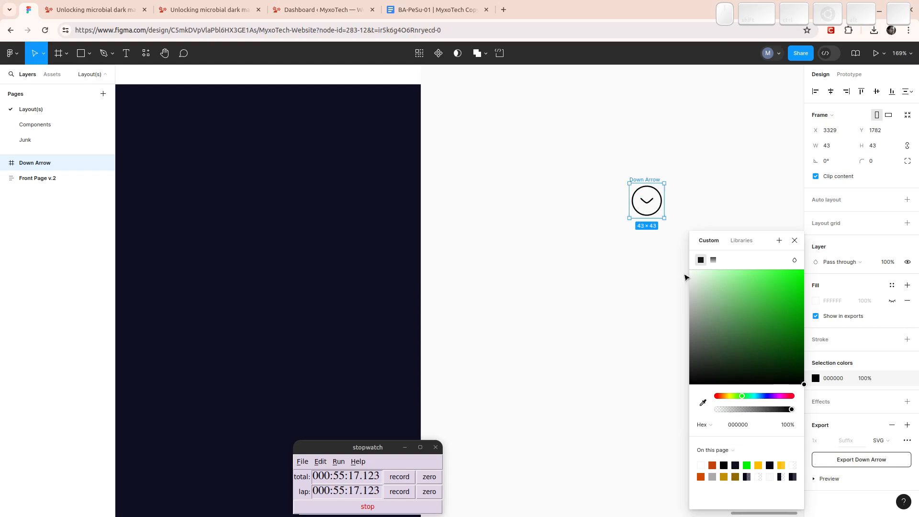
left_click(872, 463)
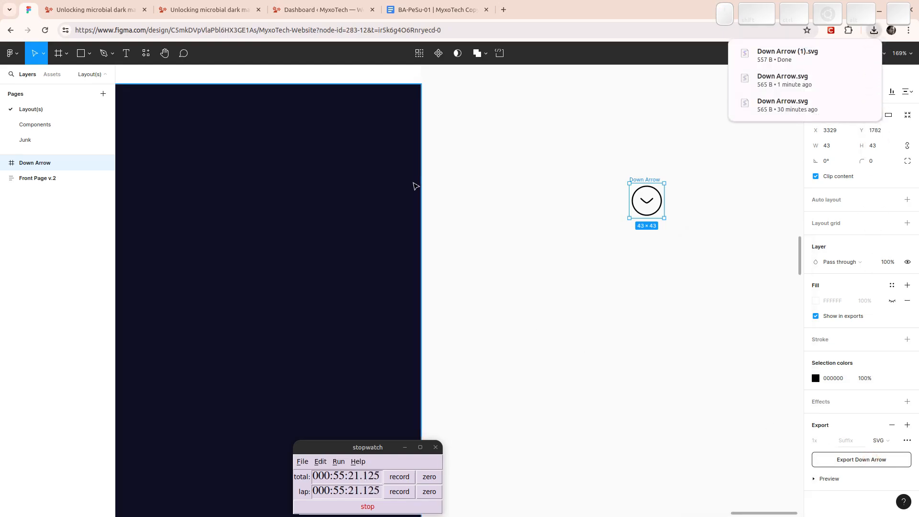
- Switch to the file manager and rename Down Arrow (1).svg in the Test folder to down-arrow.svg
key("super")
left_click(708, 167)
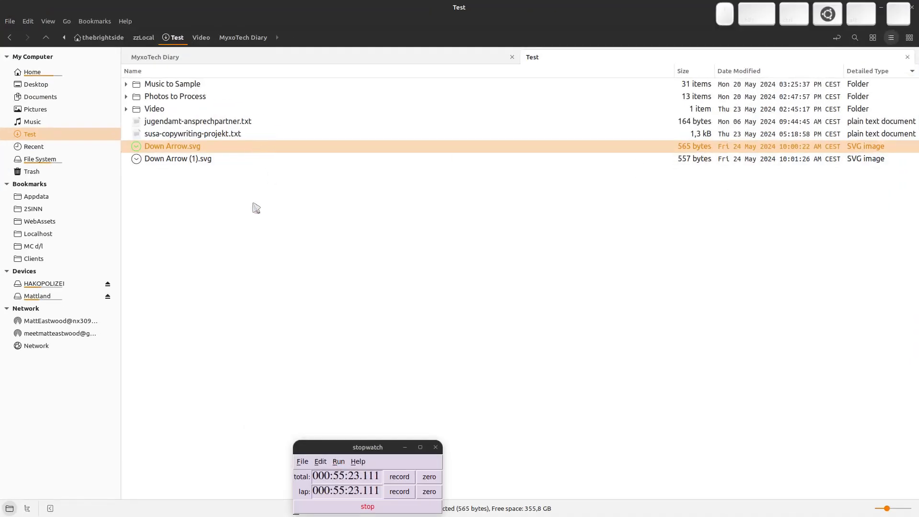
key("Down")
key("F2")
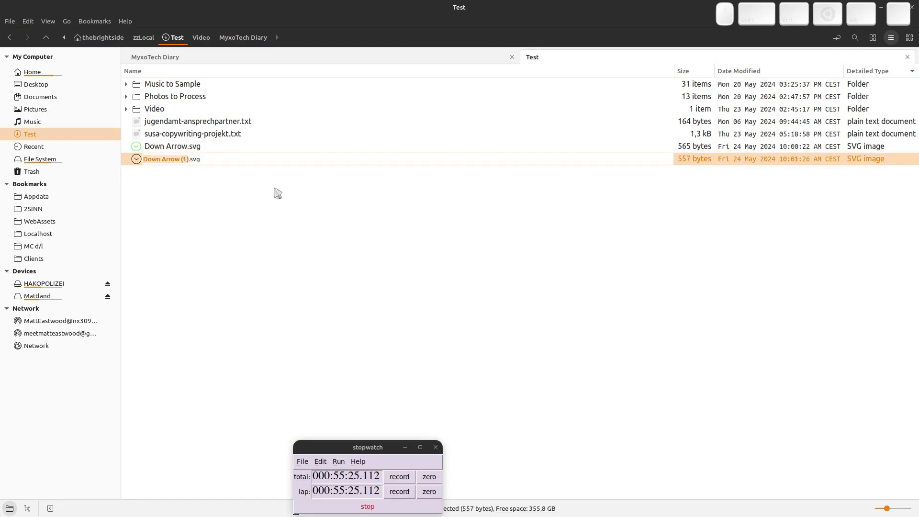
type("di")
key("BackSpace")
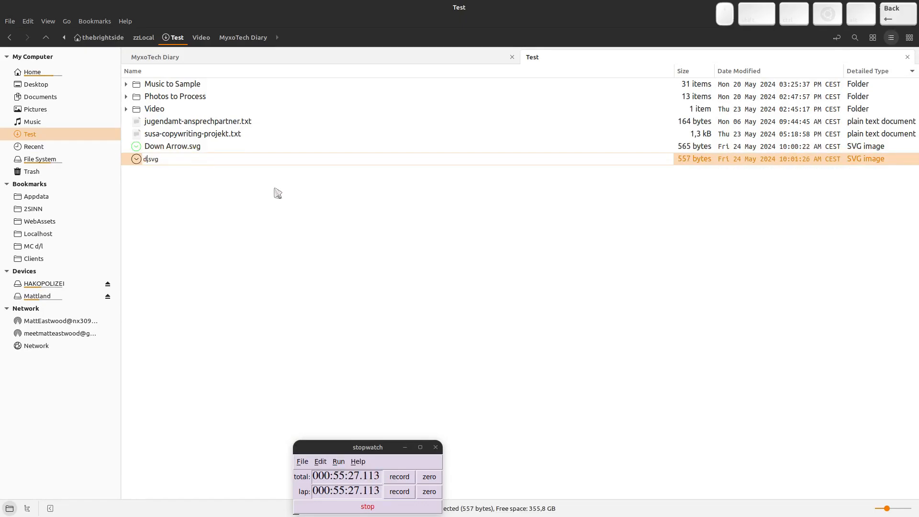
type("own")
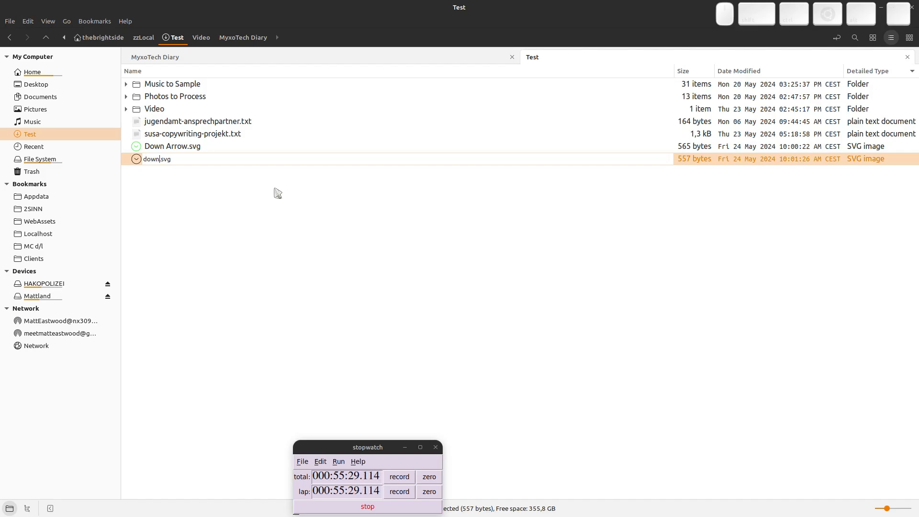
type("-arrow")
key("Return")
key("Down")
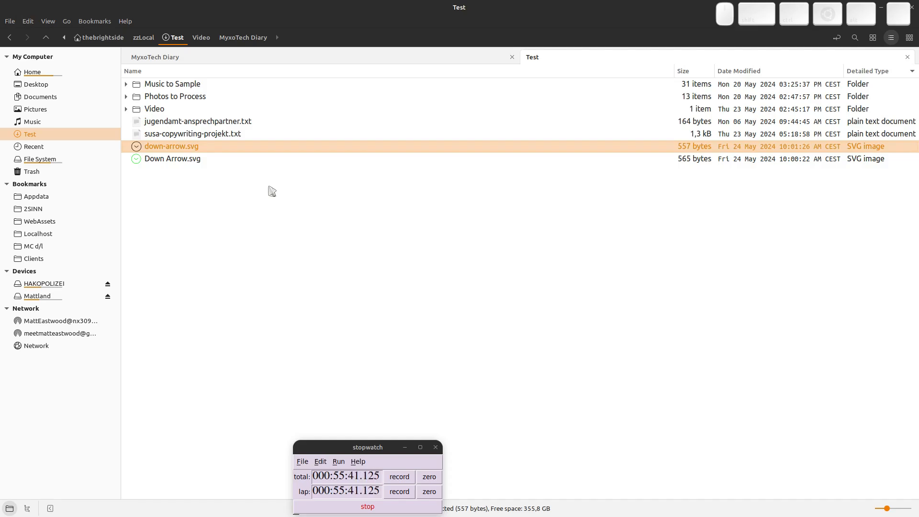
left_click(172, 160)
left_click(169, 144)
- Return to the Bricks page builder in the browser and open the media selection for the accordion Icon's SVG file
key("super")
left_click(688, 127)
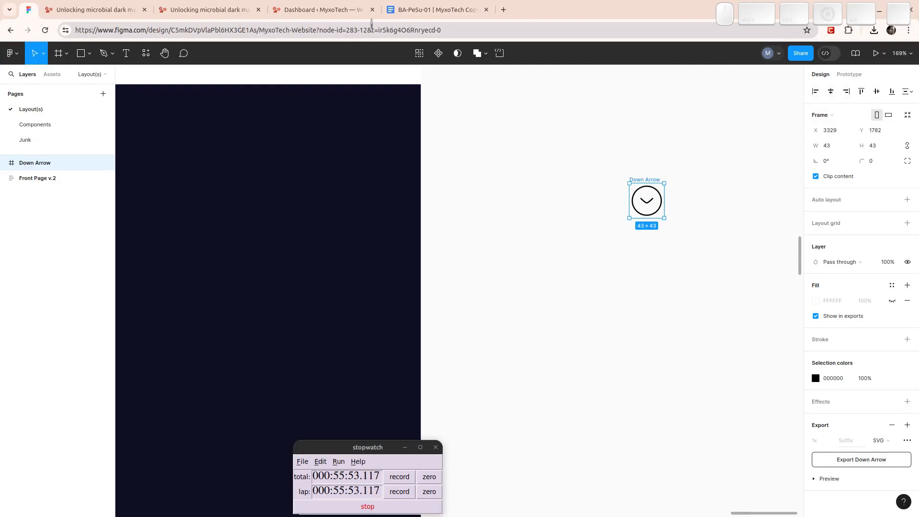
left_click(118, 10)
left_click(205, 9)
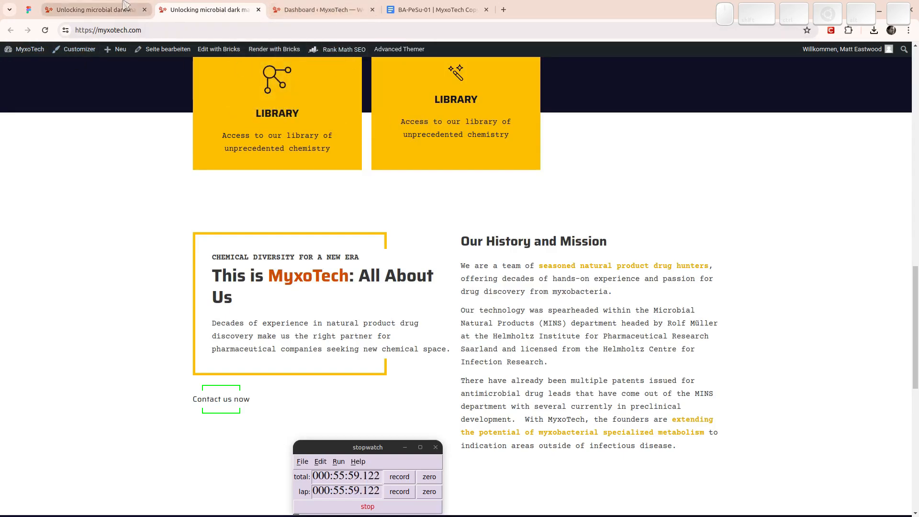
left_click(96, 10)
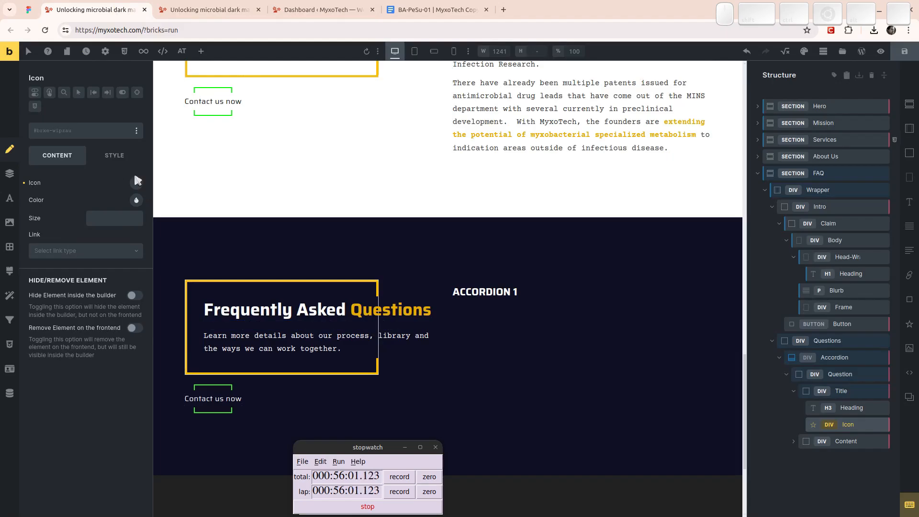
left_click(138, 185)
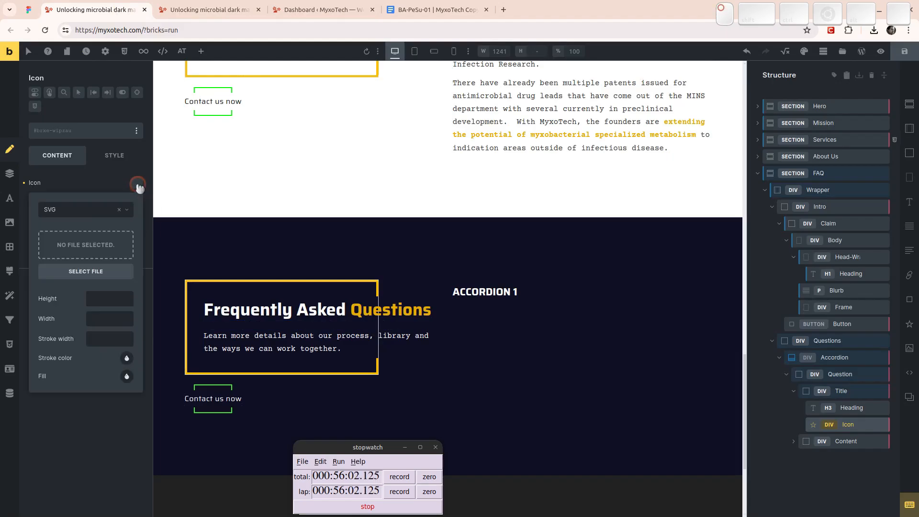
left_click(89, 254)
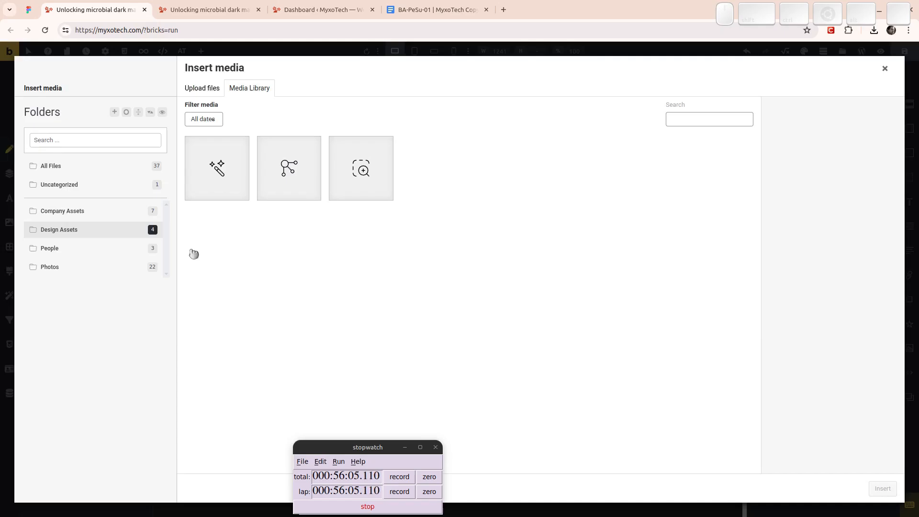
- Upload down-arrow.svg from the Test folder to the Design Assets folder of the media library
left_click(191, 89)
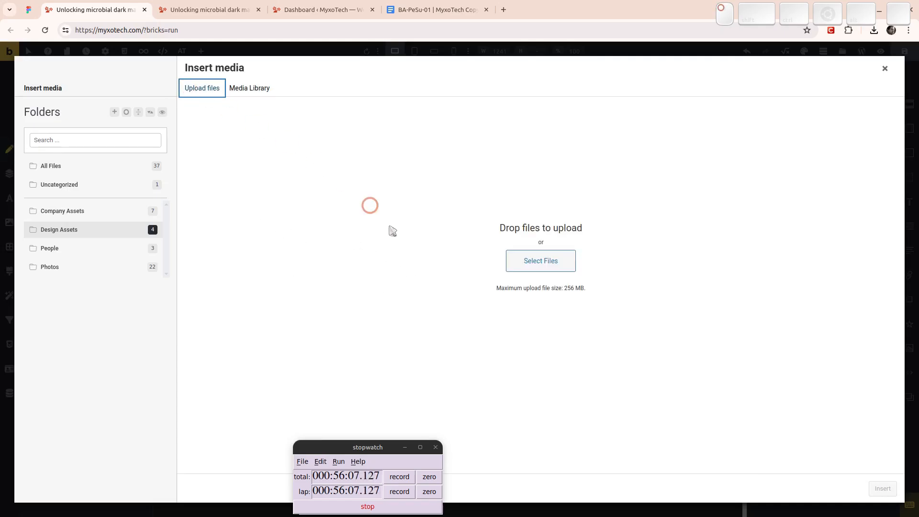
left_click(528, 261)
left_click(280, 153)
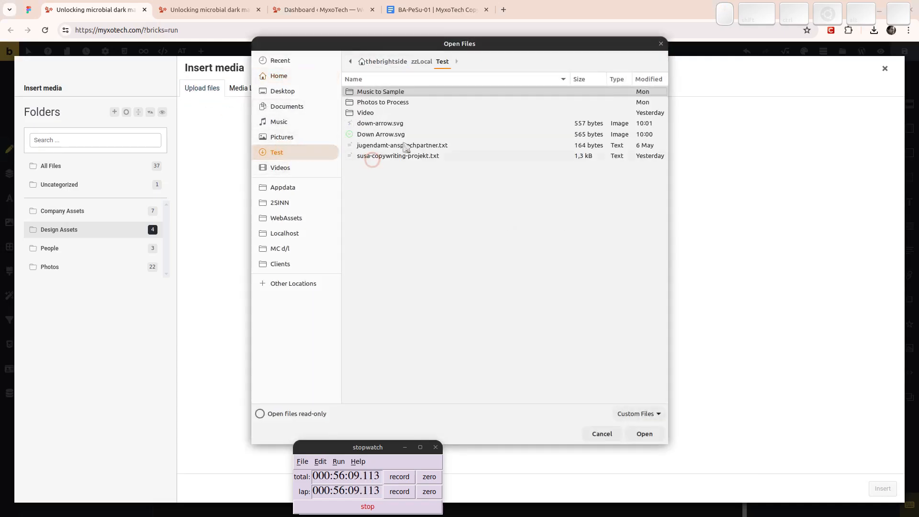
double_click(380, 124)
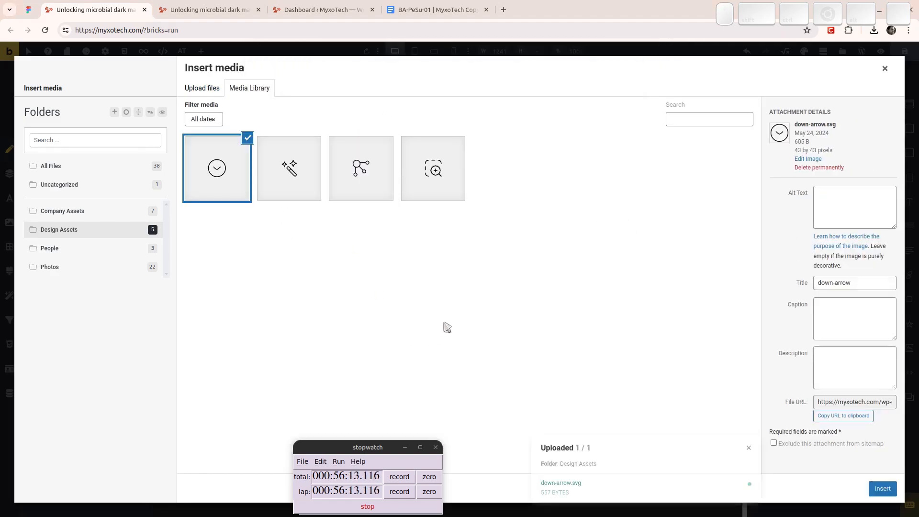
- Insert down-arrow.svg as the accordion icon and set its stroke color to the green var(--action)
left_click(882, 489)
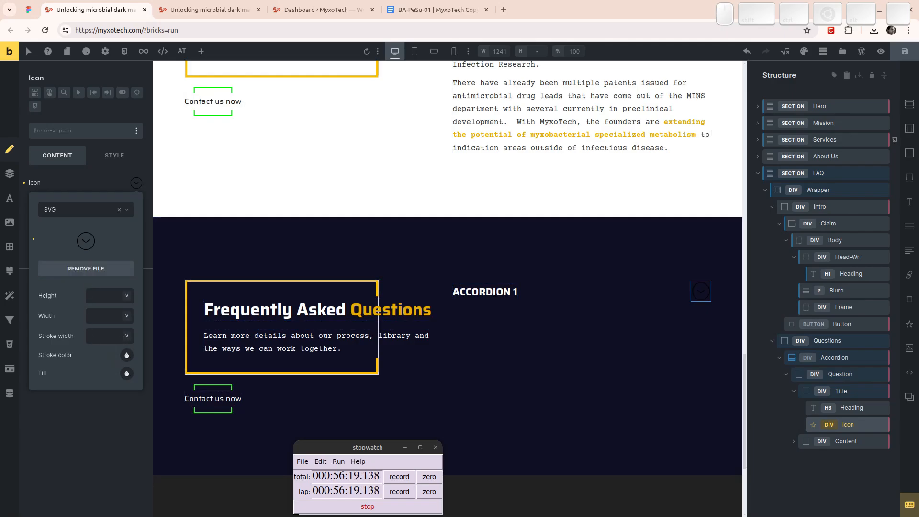
left_click(126, 355)
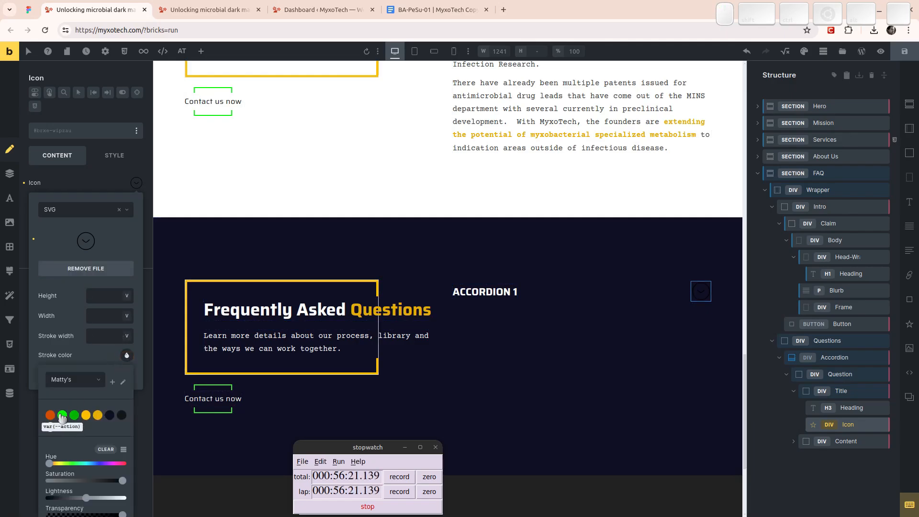
left_click(62, 415)
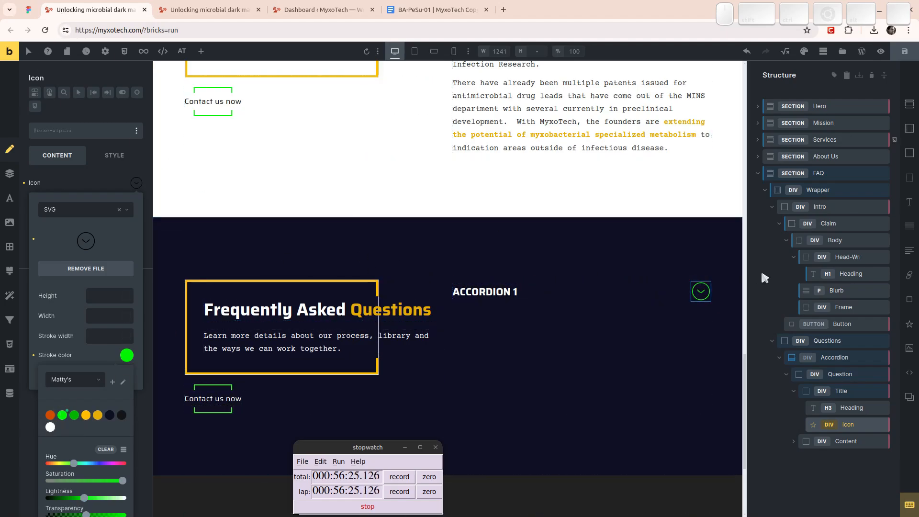
- Move the Icon above the Heading inside the accordion Title and align the Title's main axis to the start
left_click(842, 424)
left_click_drag(842, 425, 843, 399)
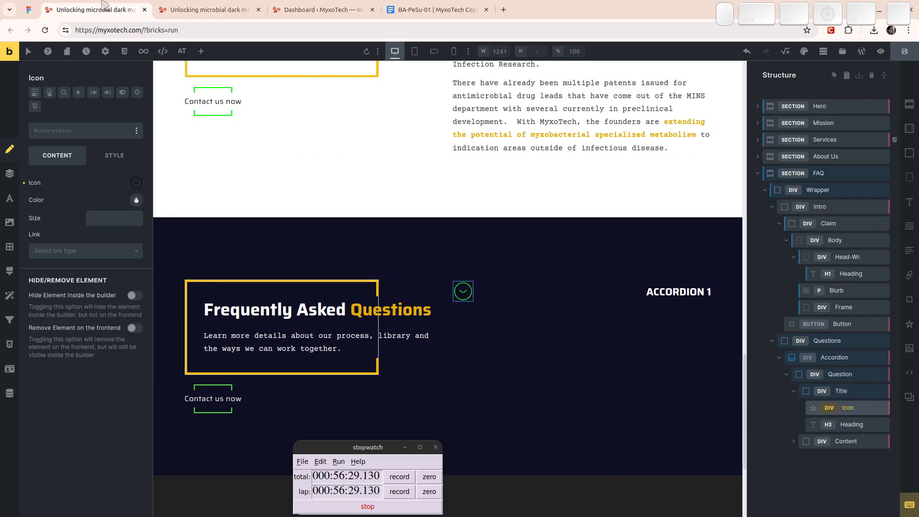
left_click(211, 10)
left_click(108, 6)
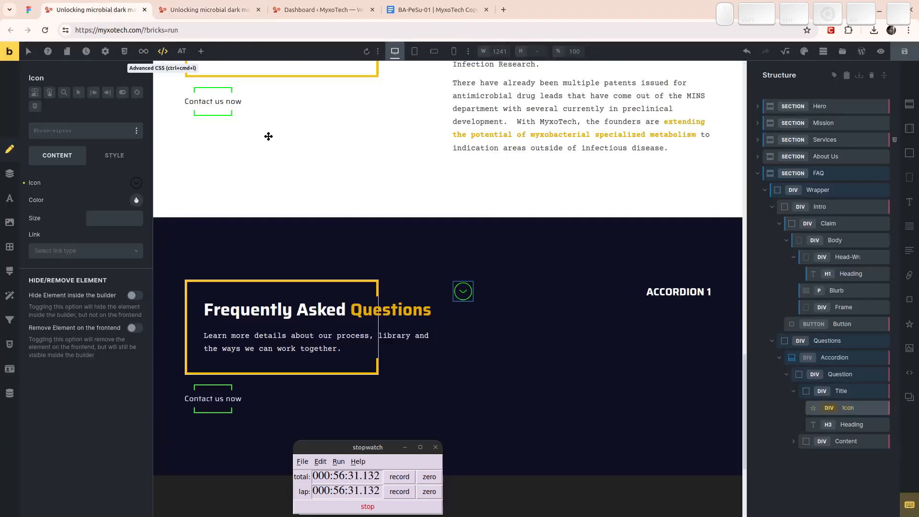
left_click(837, 390)
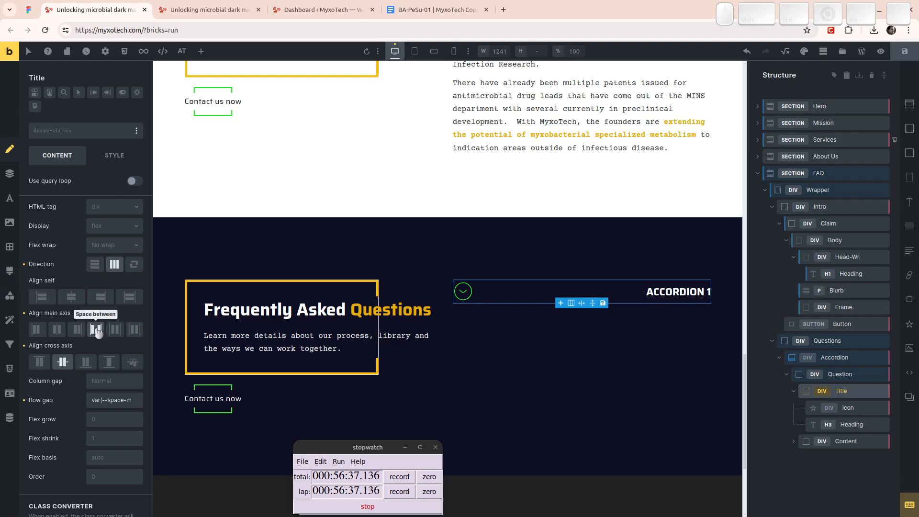
left_click(36, 329)
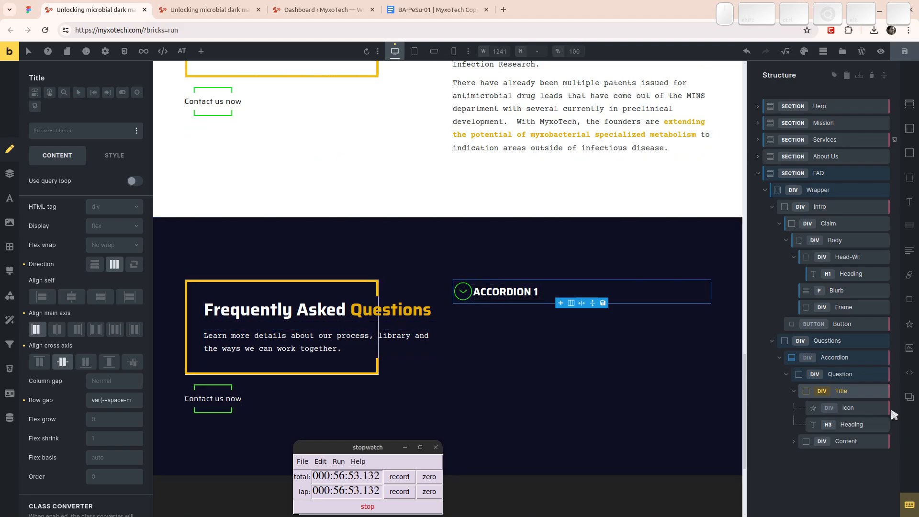
- Check the FAQ question layout in Figma, return to the builder and set the accordion Heading's left margin and left padding to var(--space-s)
left_click(29, 9)
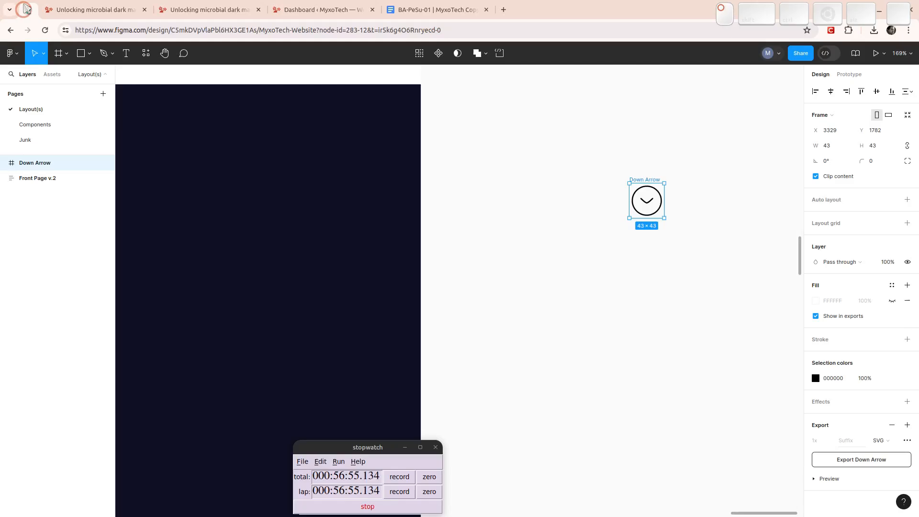
left_click_drag(240, 270, 573, 285)
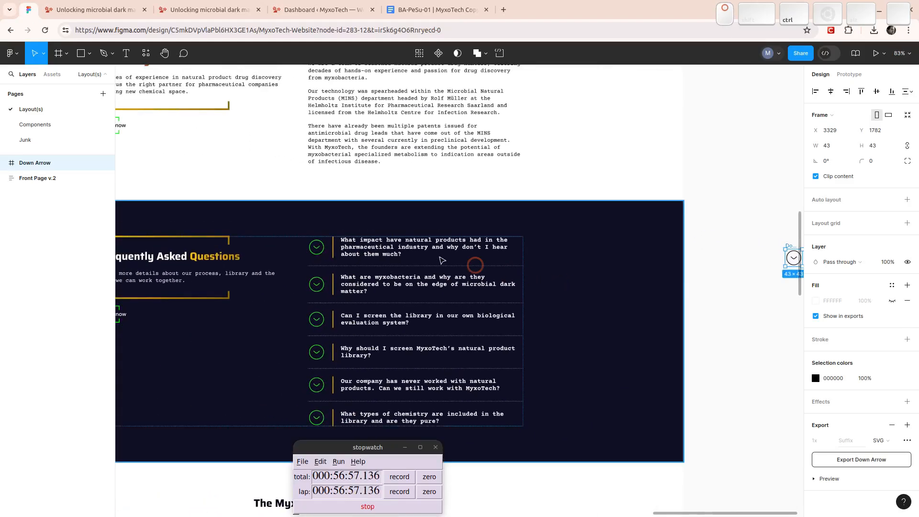
scroll(349, 232, "up", 5)
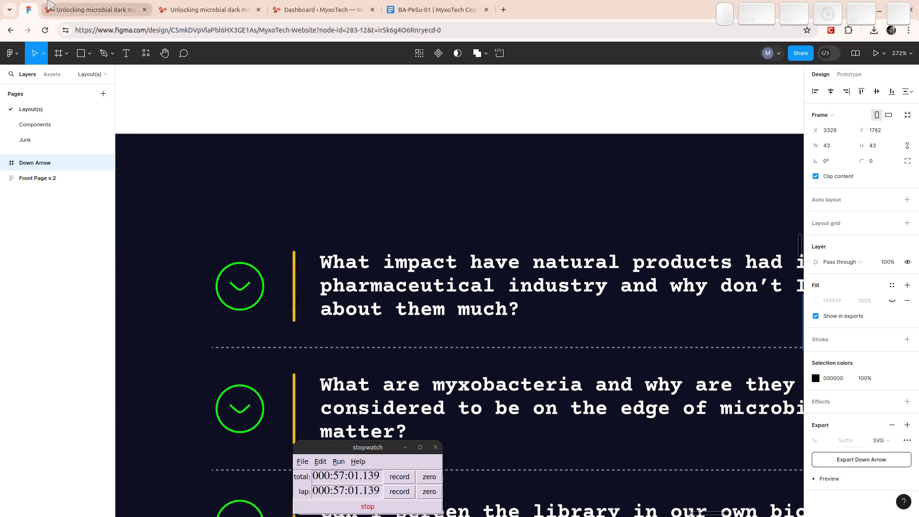
left_click(57, 13)
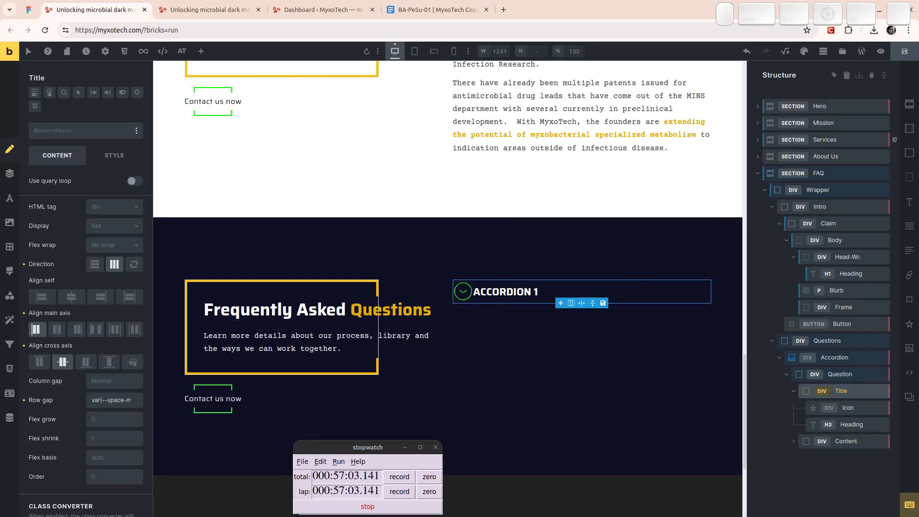
left_click(852, 425)
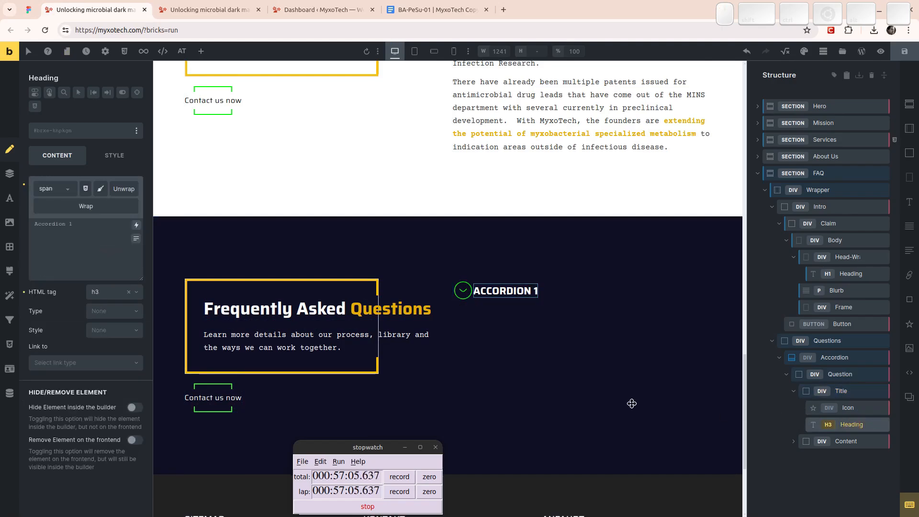
left_click(116, 158)
left_click(84, 184)
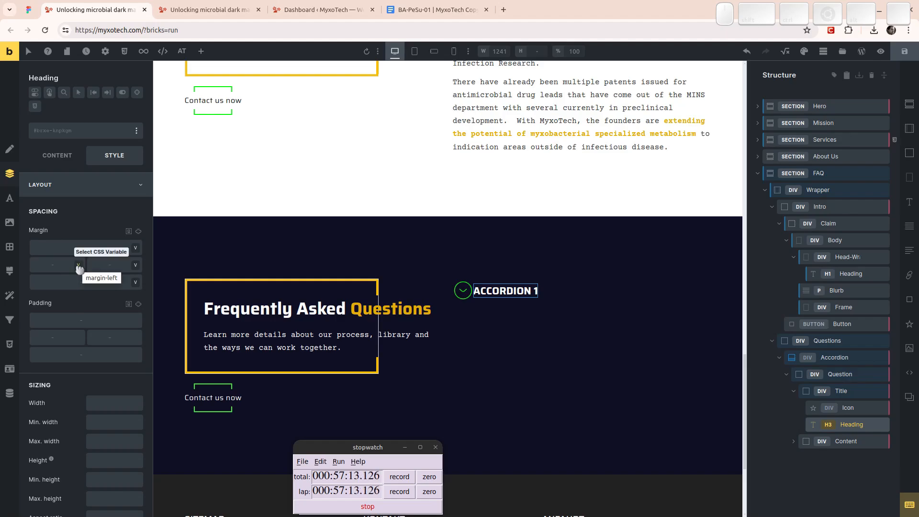
left_click(78, 266)
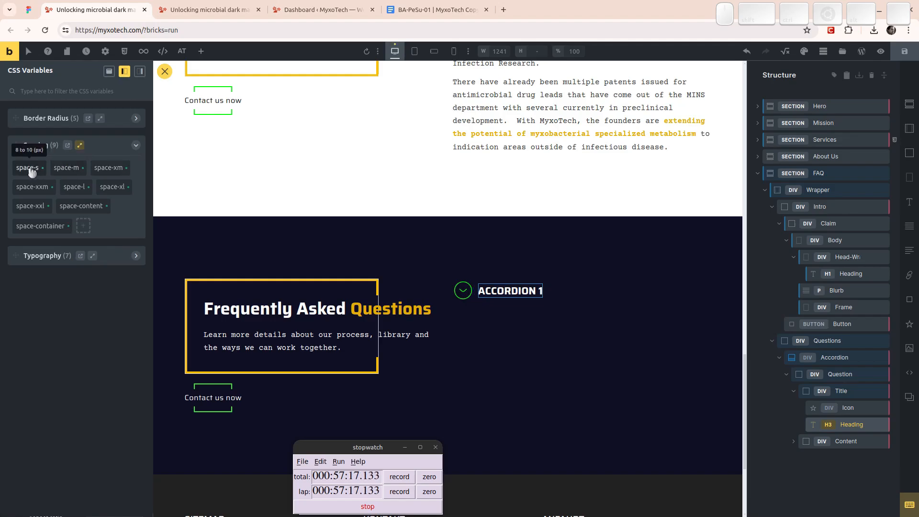
left_click(27, 168)
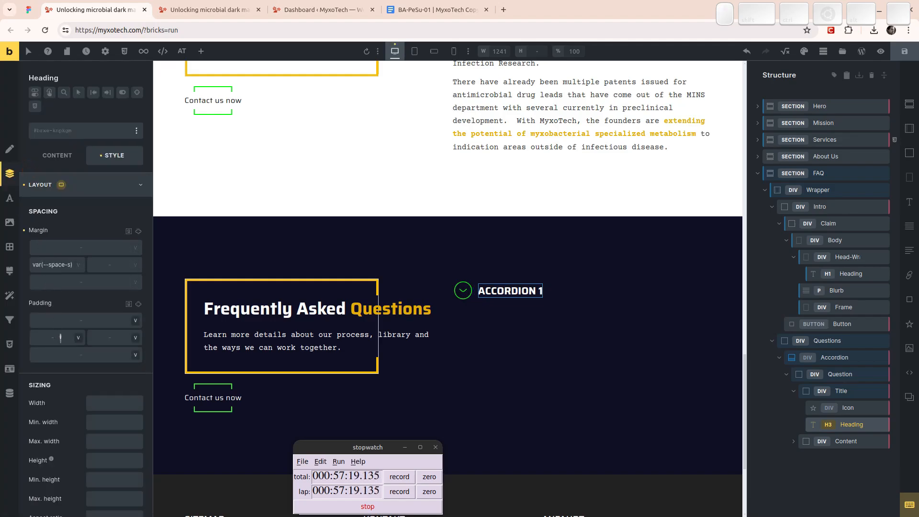
left_click(80, 338)
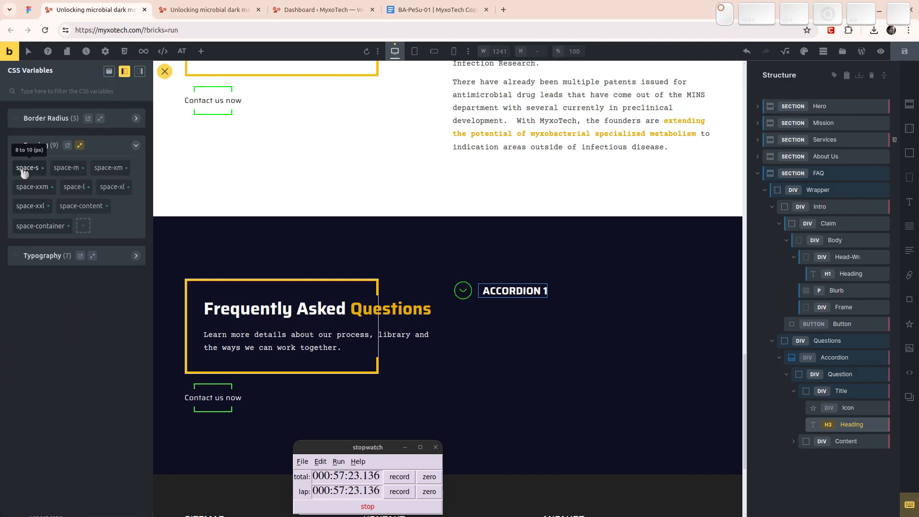
left_click(27, 167)
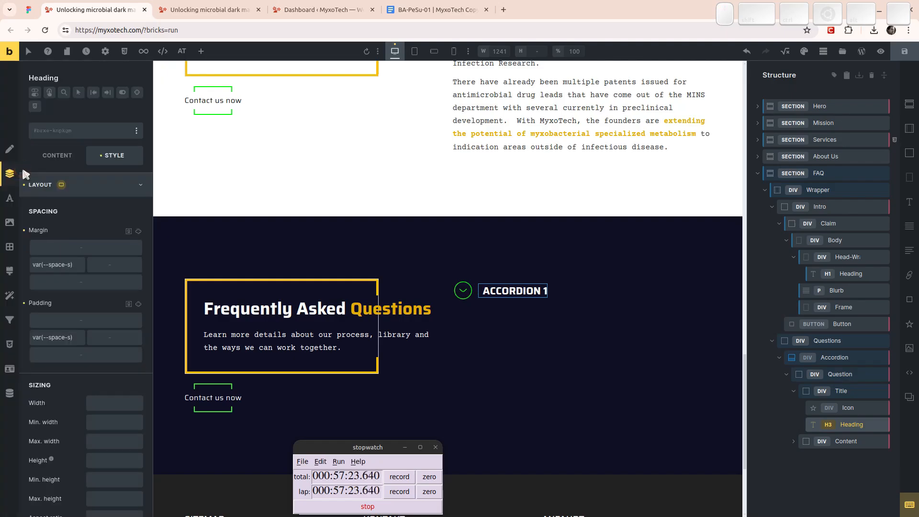
- Give the accordion Heading a 2 px solid left border in the yellow accent color
left_click(86, 191)
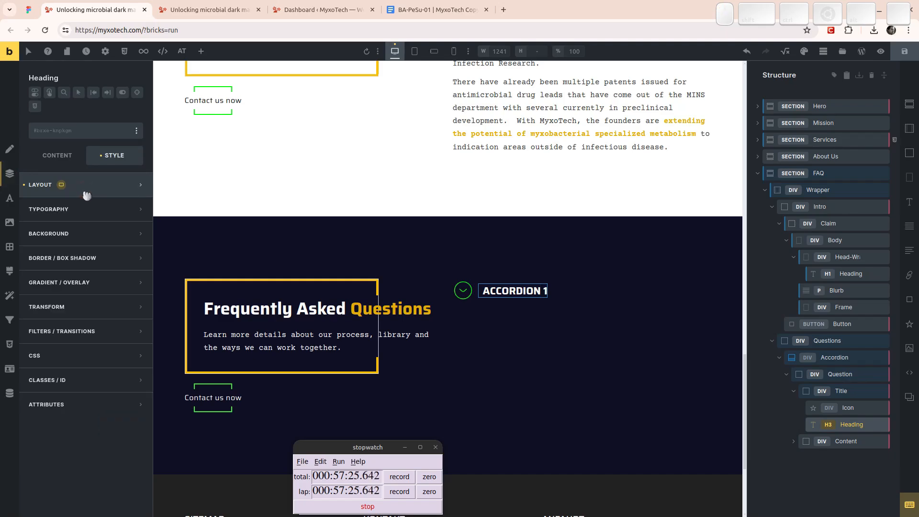
left_click(93, 258)
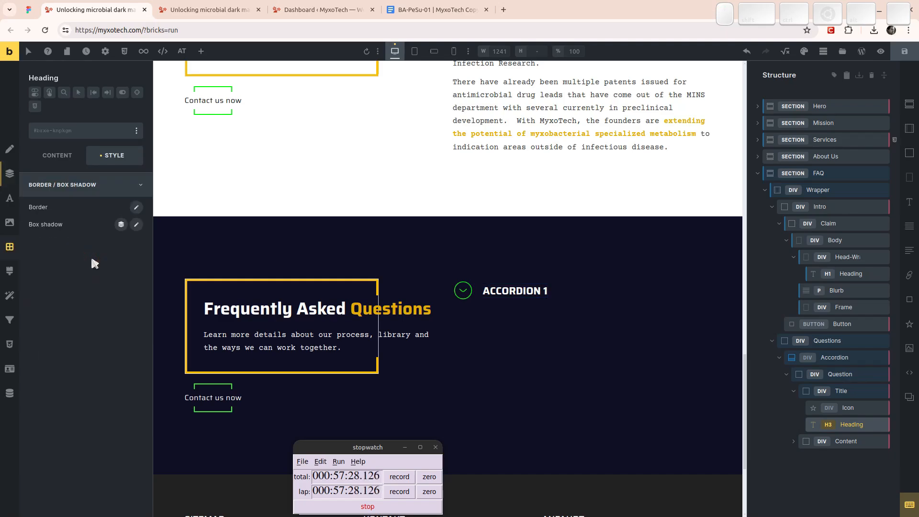
left_click(136, 207)
left_click(57, 273)
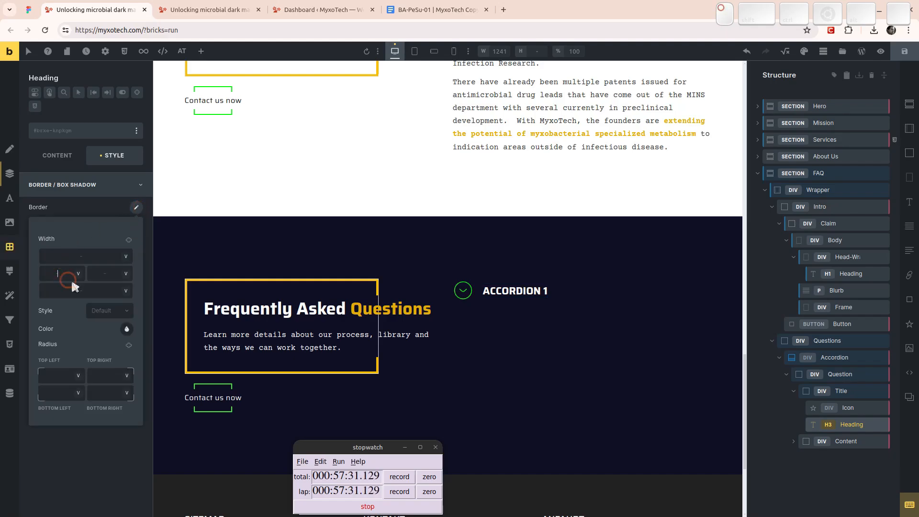
type("2")
left_click(113, 312)
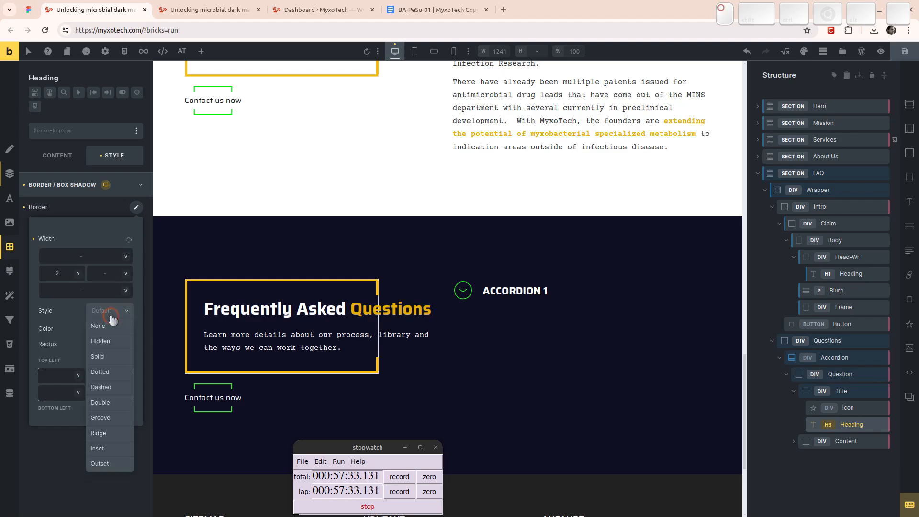
left_click(118, 372)
left_click(127, 328)
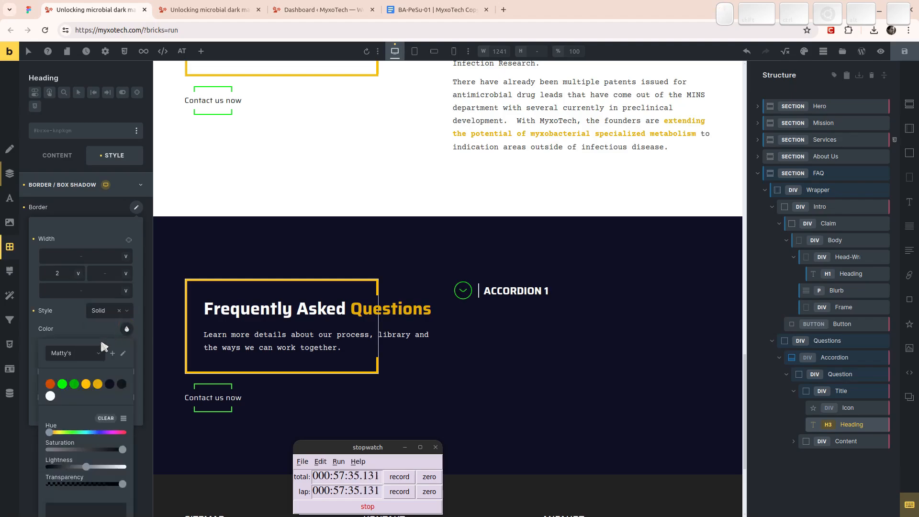
left_click(86, 385)
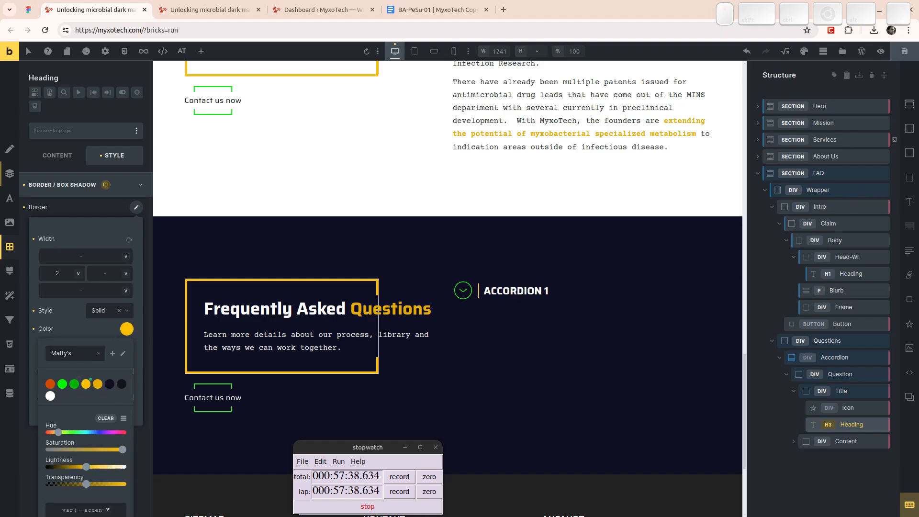
left_click(128, 185)
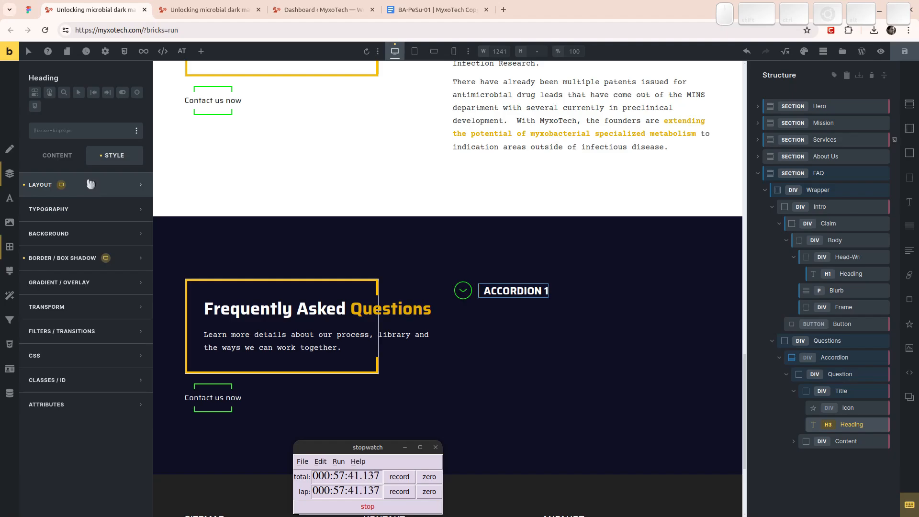
- Try a height of 100% on the accordion Heading and clear the value again
left_click(91, 184)
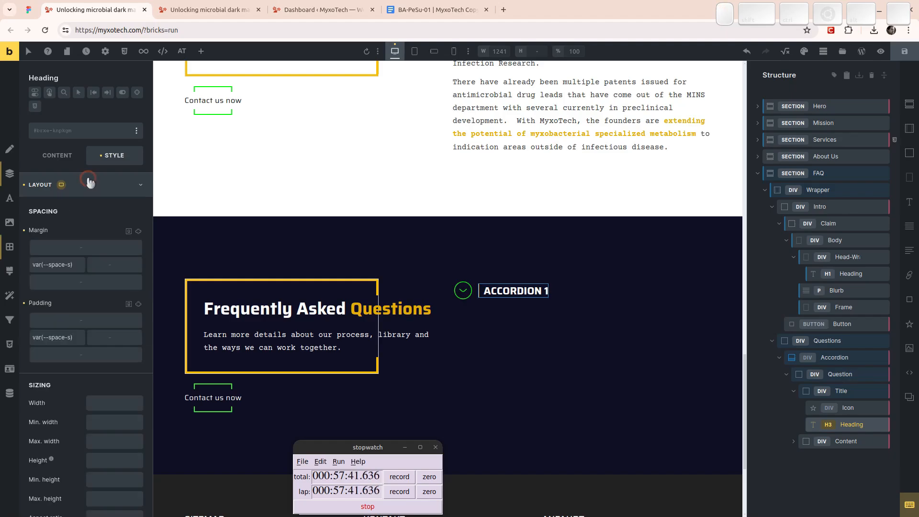
left_click(104, 454)
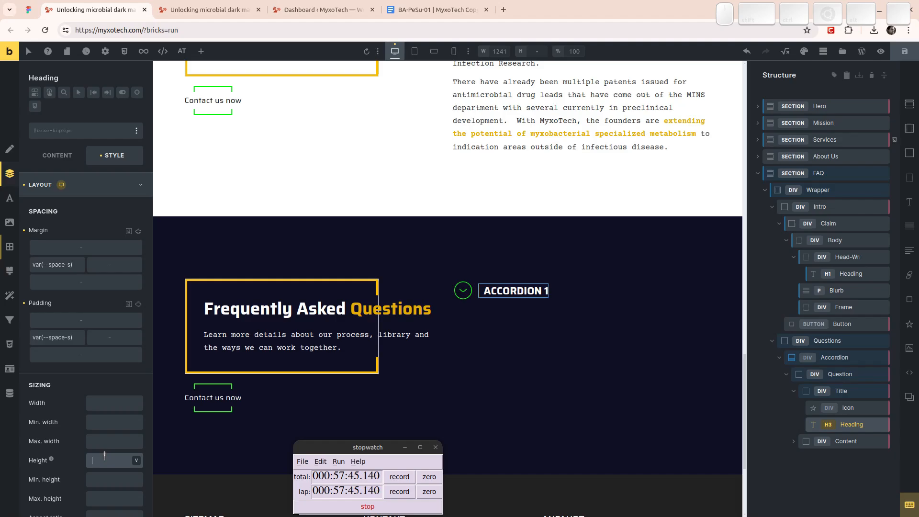
type("100%")
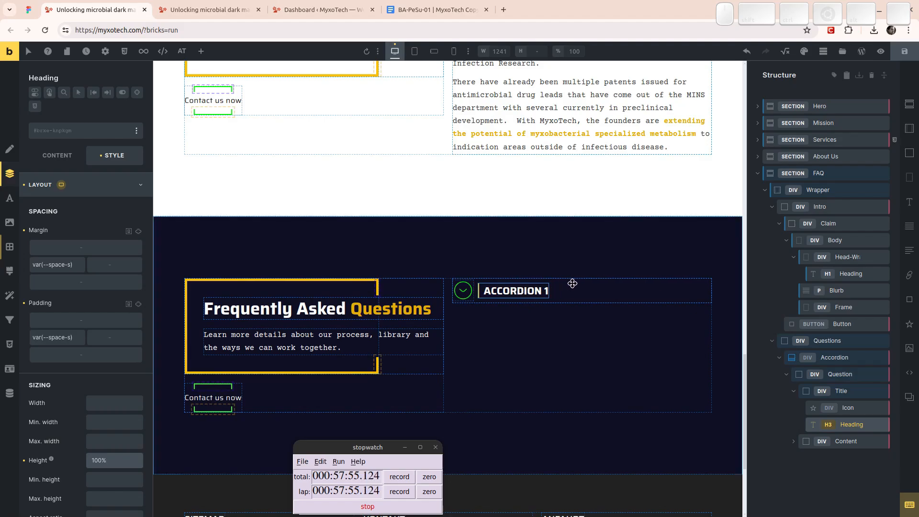
scroll(85, 388, "down", 4)
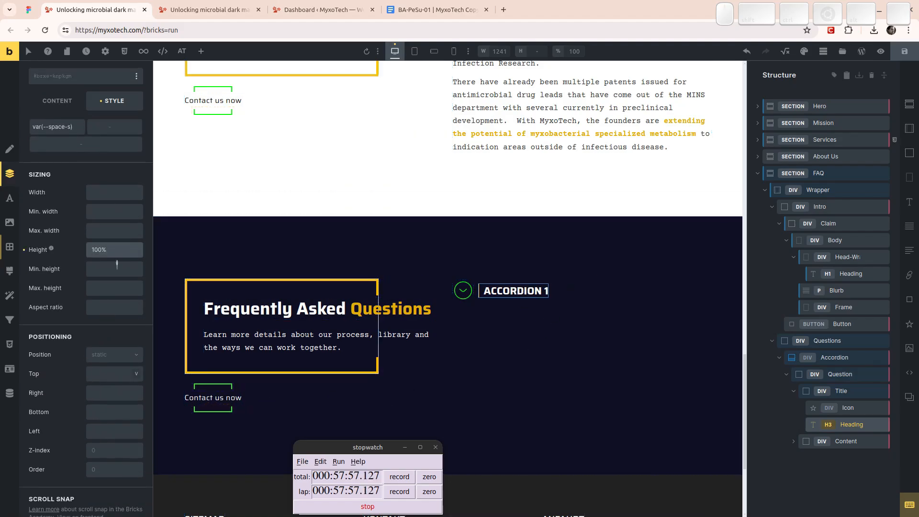
key("shift+Home")
key("Delete")
- Try stretching the accordion Title's items along the cross axis and restore the center alignment
left_click(849, 391)
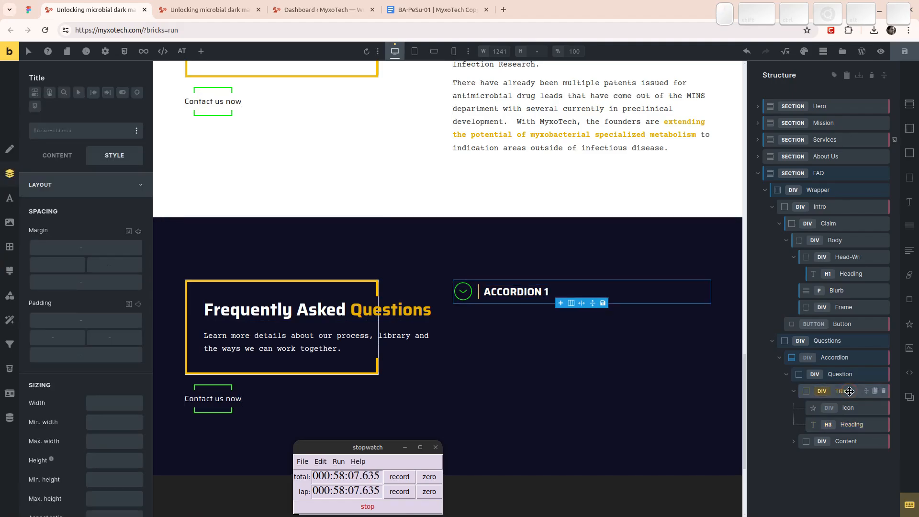
left_click(65, 158)
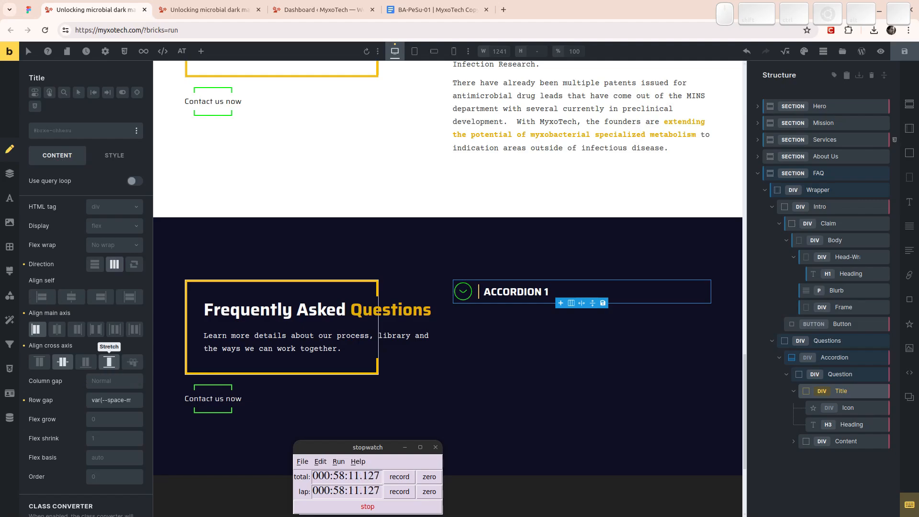
left_click(115, 366)
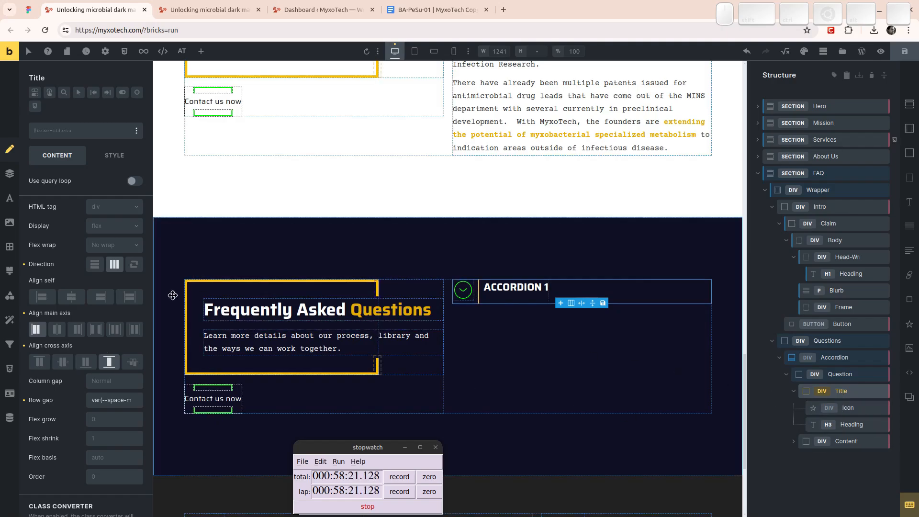
left_click(67, 363)
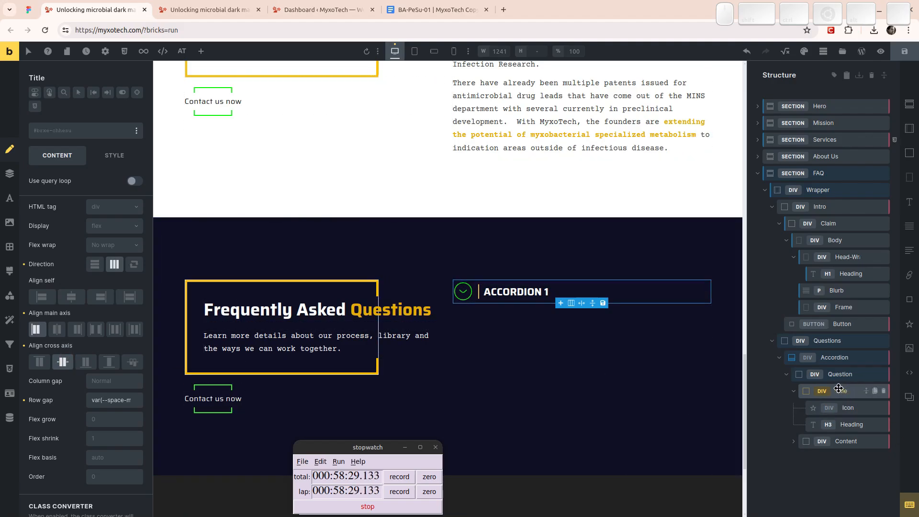
left_click_drag(838, 388, 468, 347)
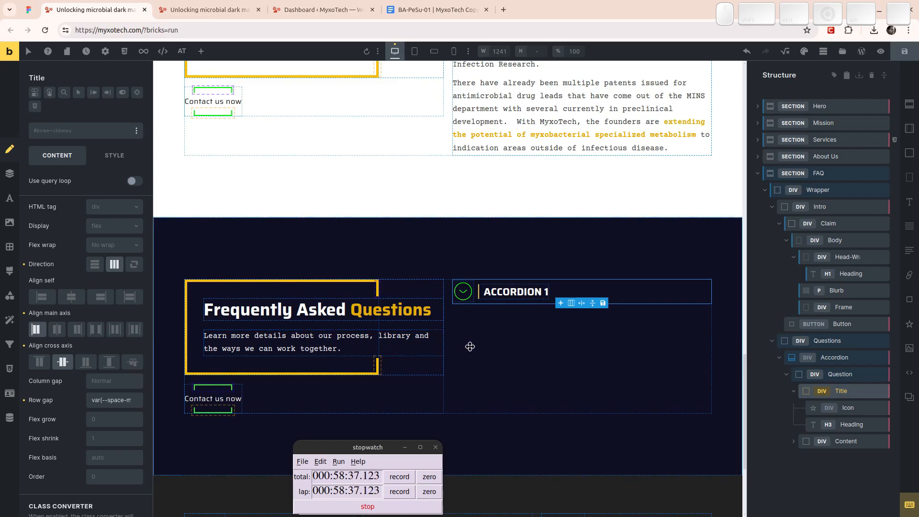
left_click_drag(470, 346, 510, 331)
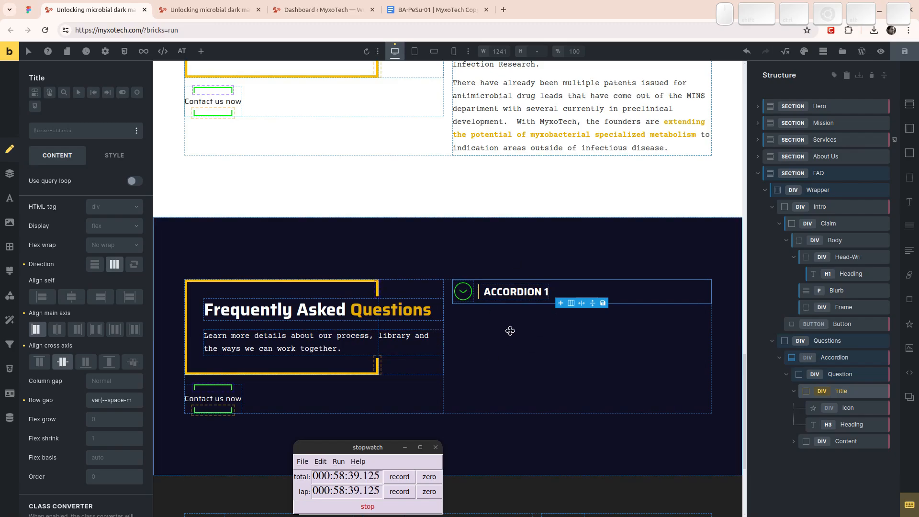
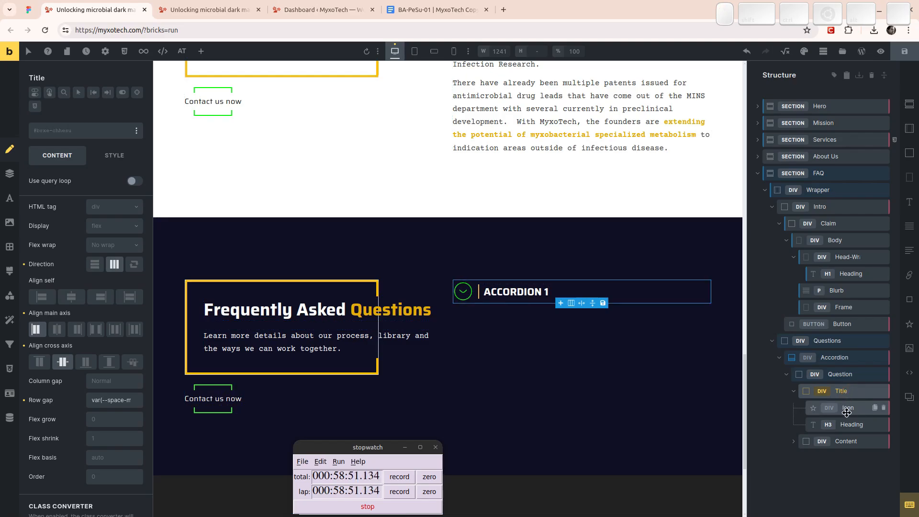
left_click(847, 412)
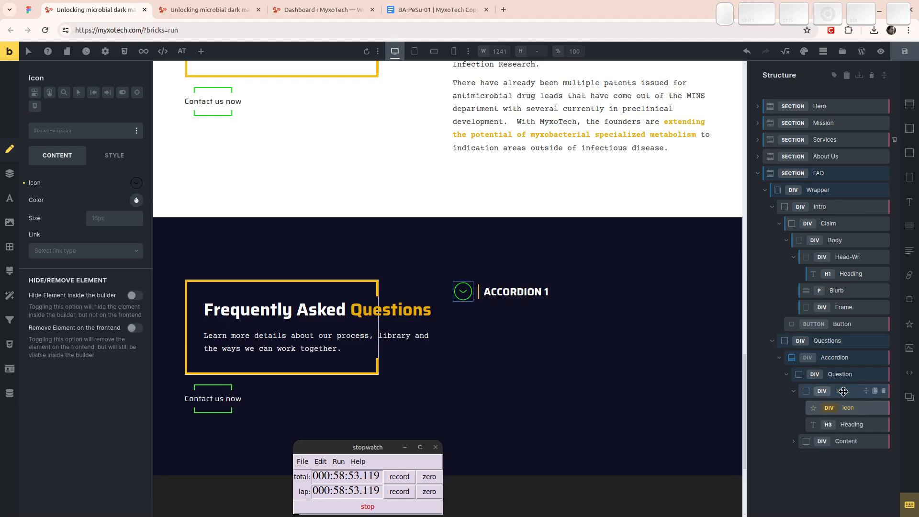
left_click(824, 390)
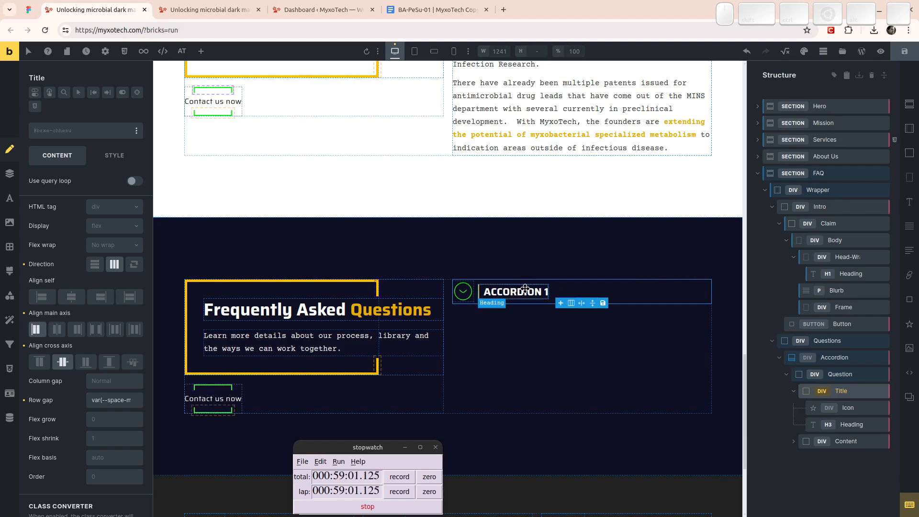
- Check the FAQ question text in Figma, return to the builder and set the accordion Heading's font size to var(--typo-body)
left_click(26, 8)
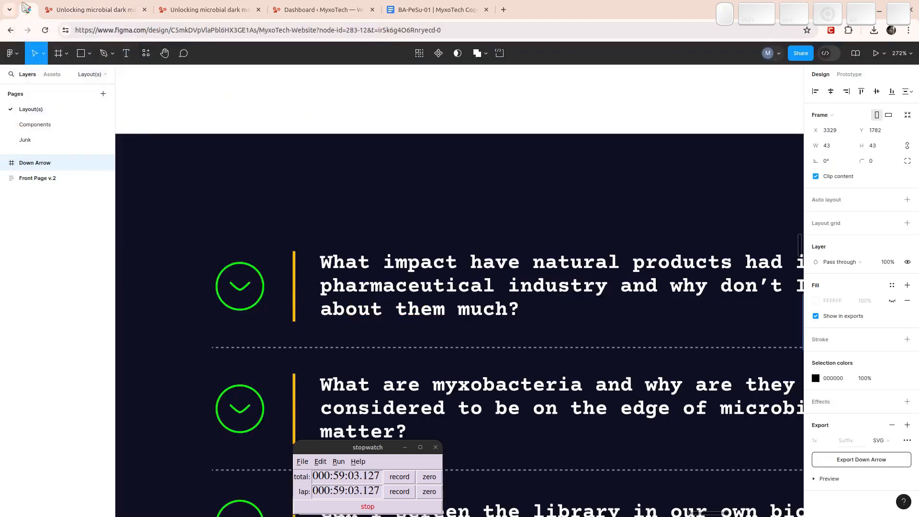
left_click(91, 10)
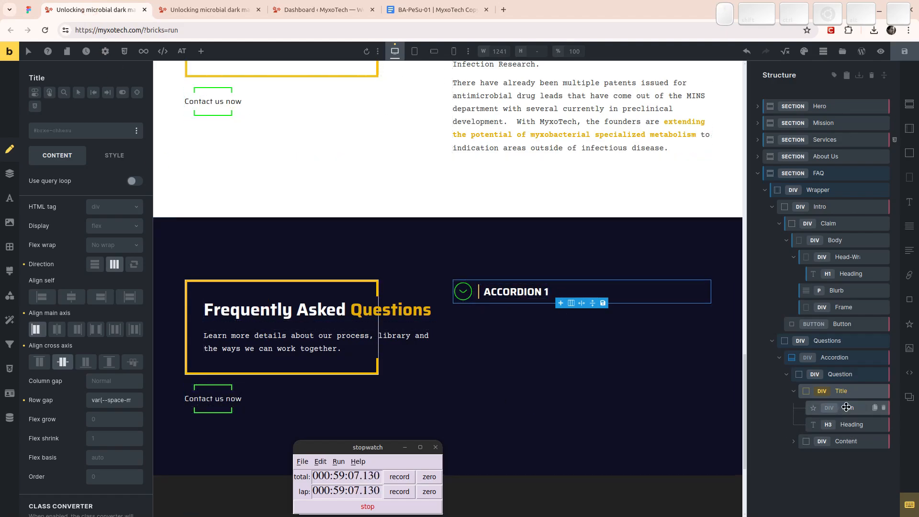
left_click(859, 424)
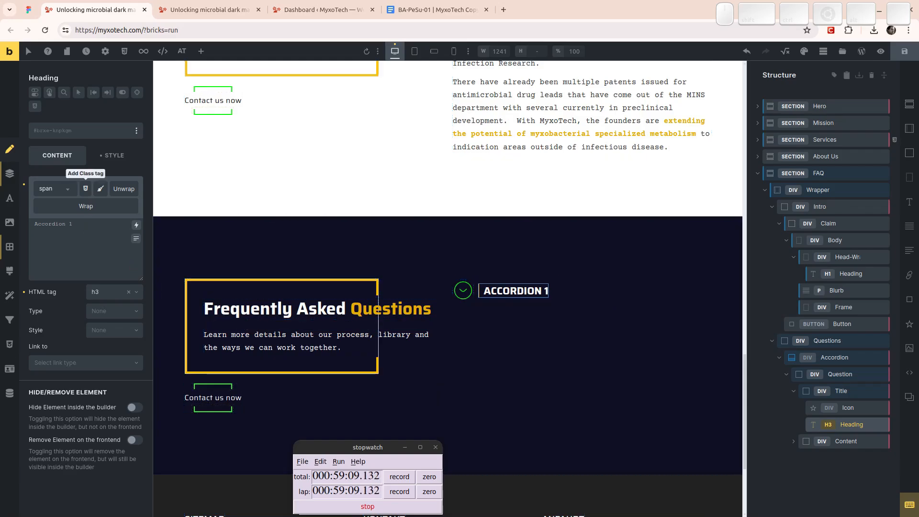
left_click(115, 158)
left_click(79, 188)
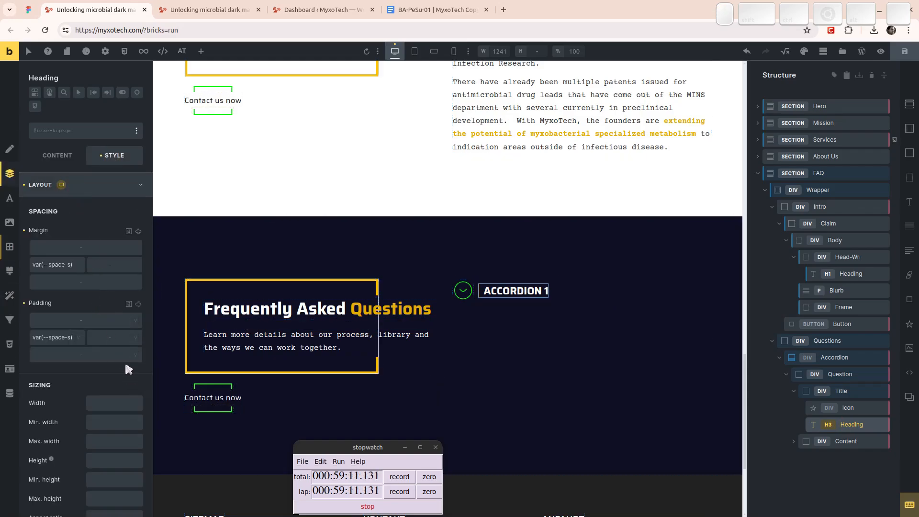
left_click(84, 215)
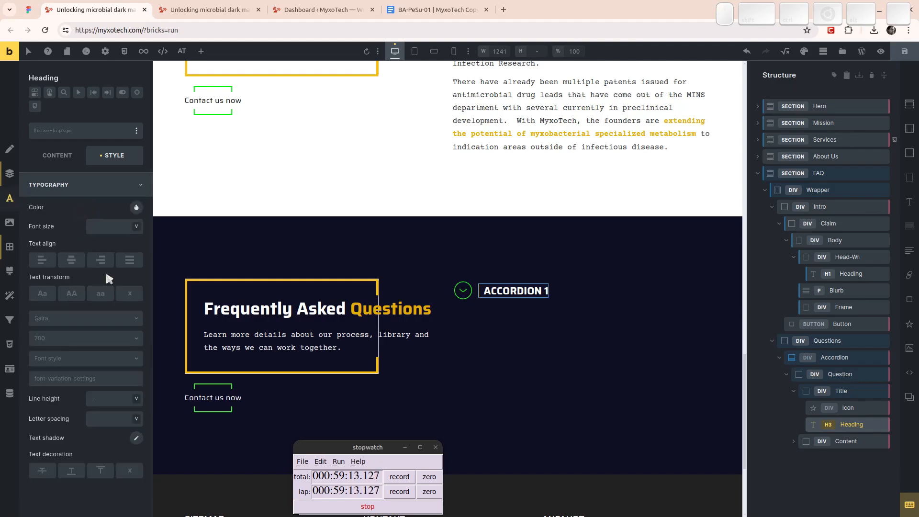
left_click(97, 226)
type("body")
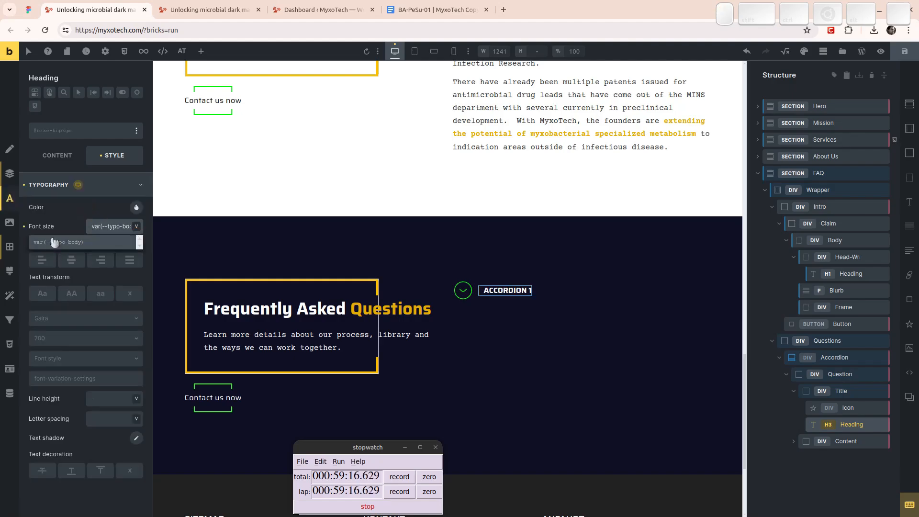
left_click(54, 241)
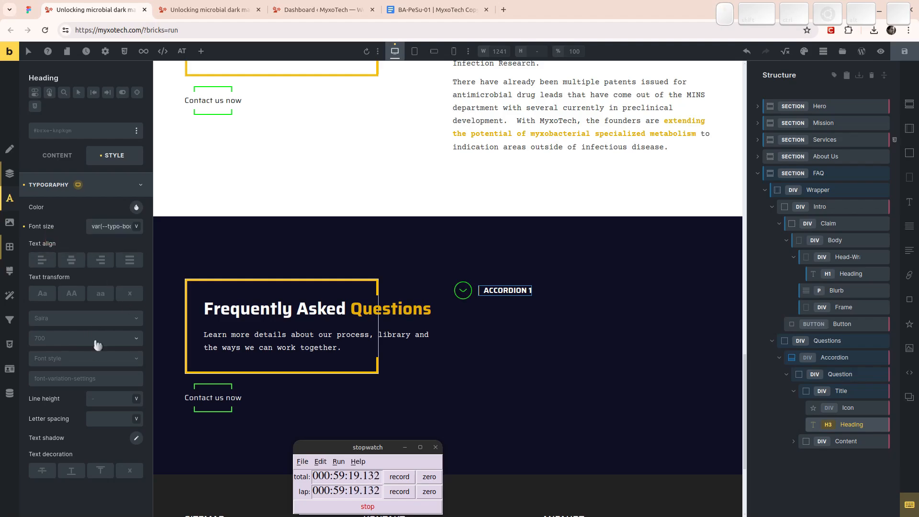
- Set the accordion Heading's font to Courier Prime with the Capitalize text transform
left_click(76, 320)
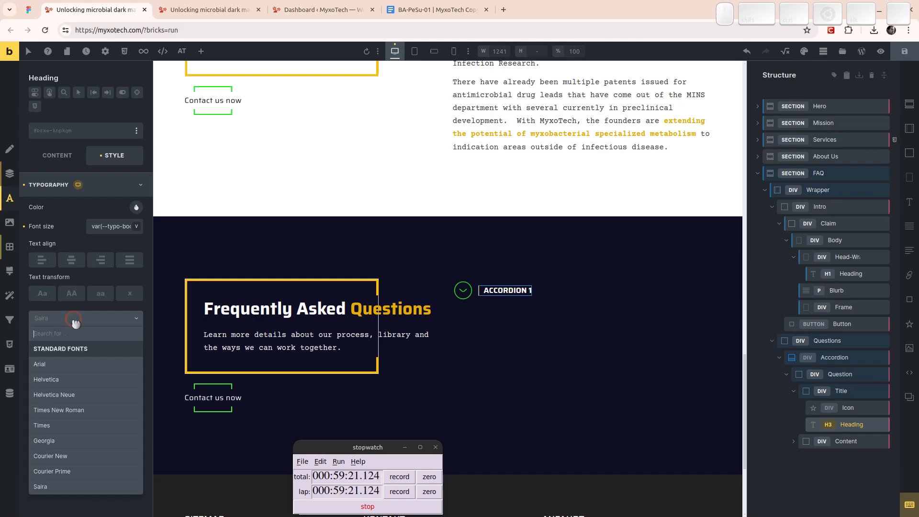
left_click(74, 472)
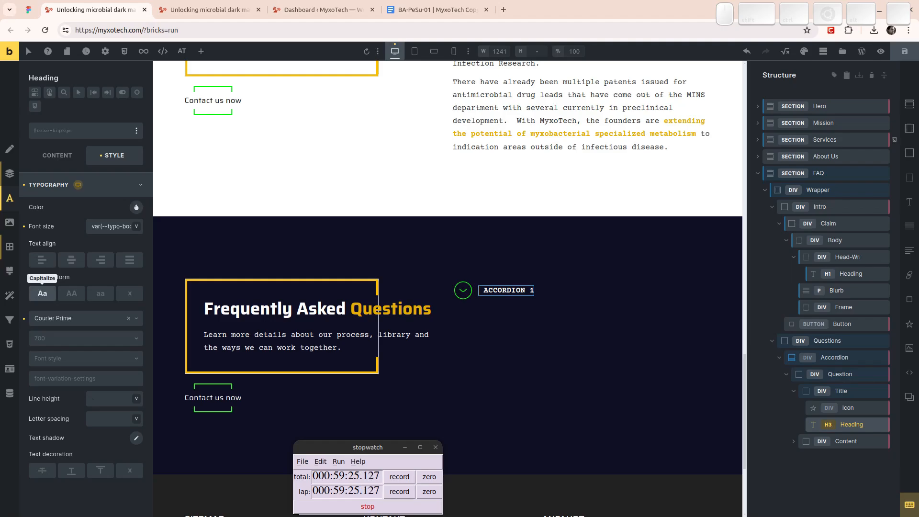
left_click(42, 293)
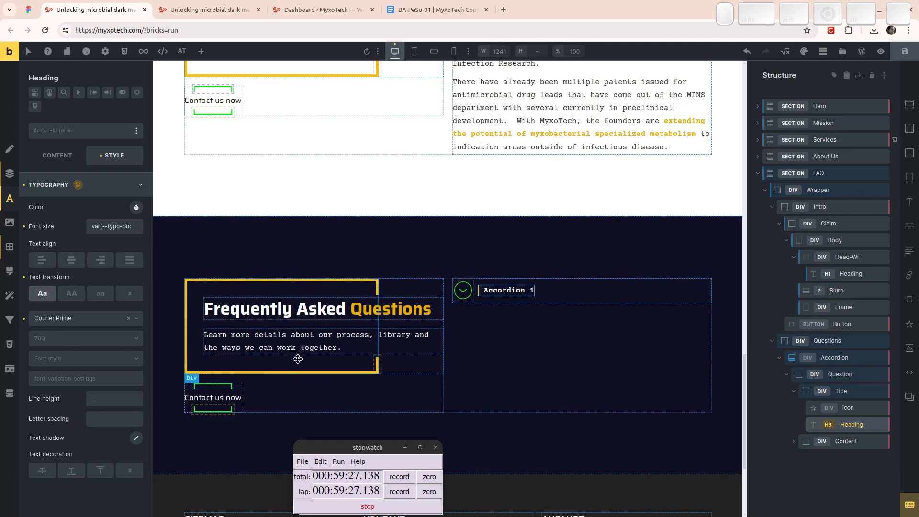
- Try explicit font weights such as 700 on the accordion Heading and clear the weight setting
left_click(71, 338)
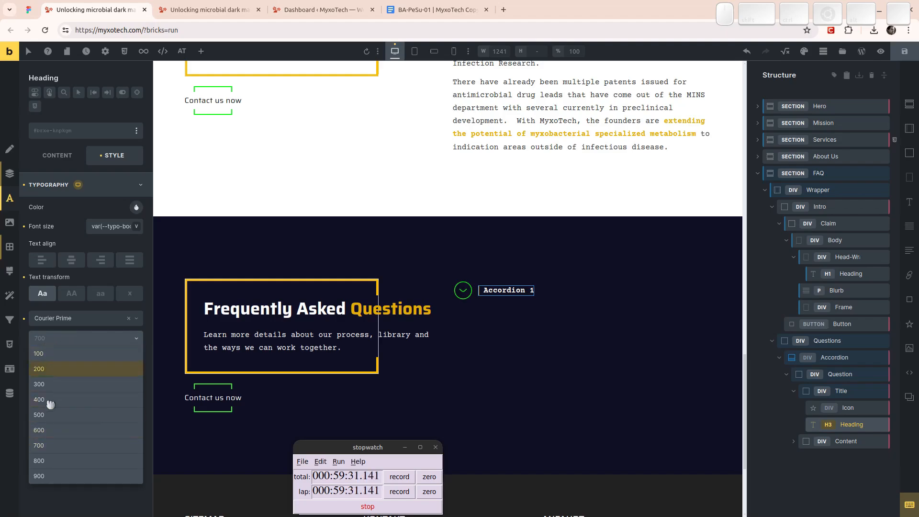
left_click(50, 446)
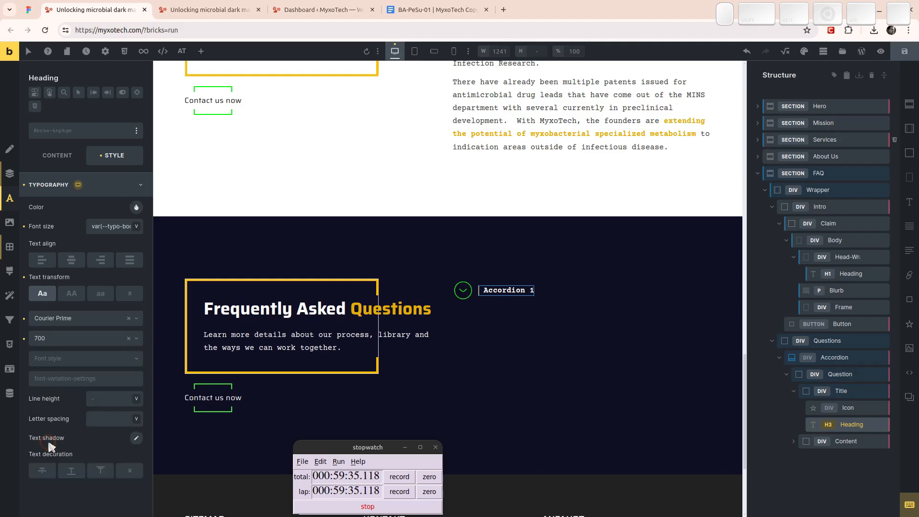
left_click(56, 340)
left_click(63, 406)
left_click(24, 340)
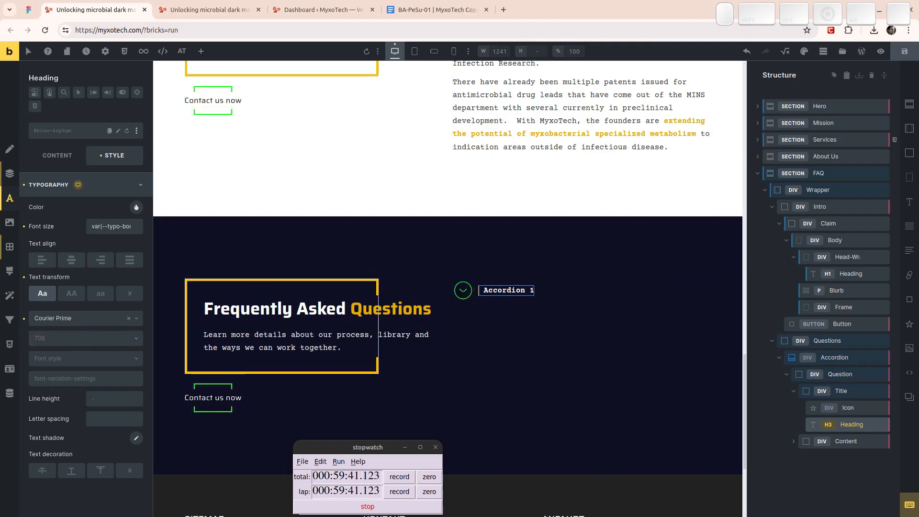
- Switch to the Figma design and copy the text of the first FAQ question, about the impact of natural products
left_click(29, 10)
scroll(380, 234, "down", 5)
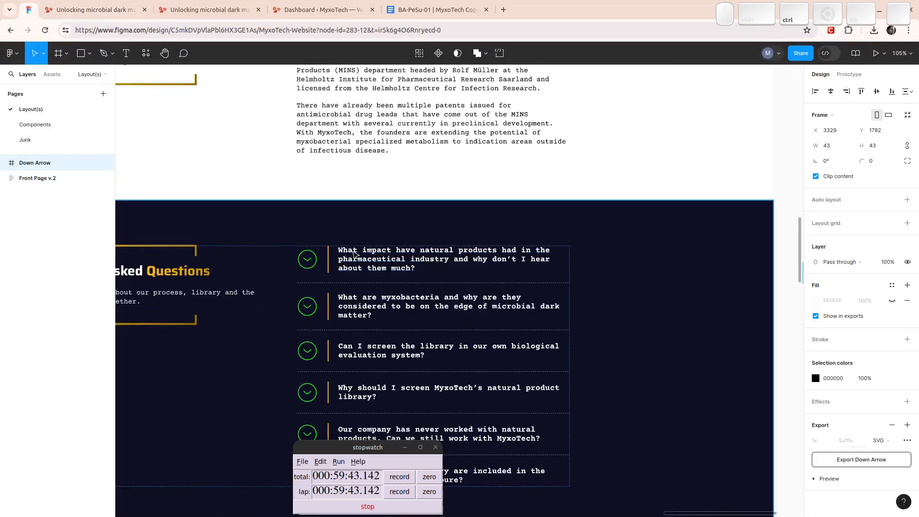
scroll(346, 312, "up", 4)
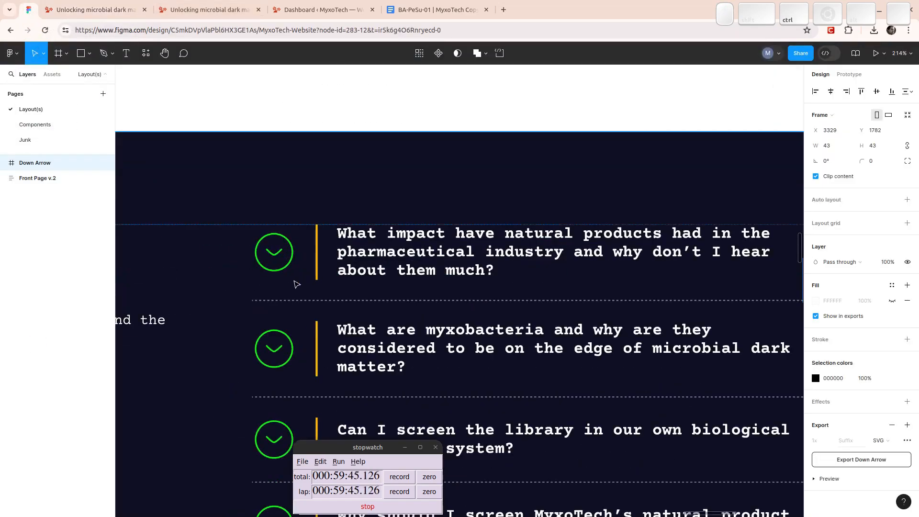
left_click(389, 268)
double_click(390, 244)
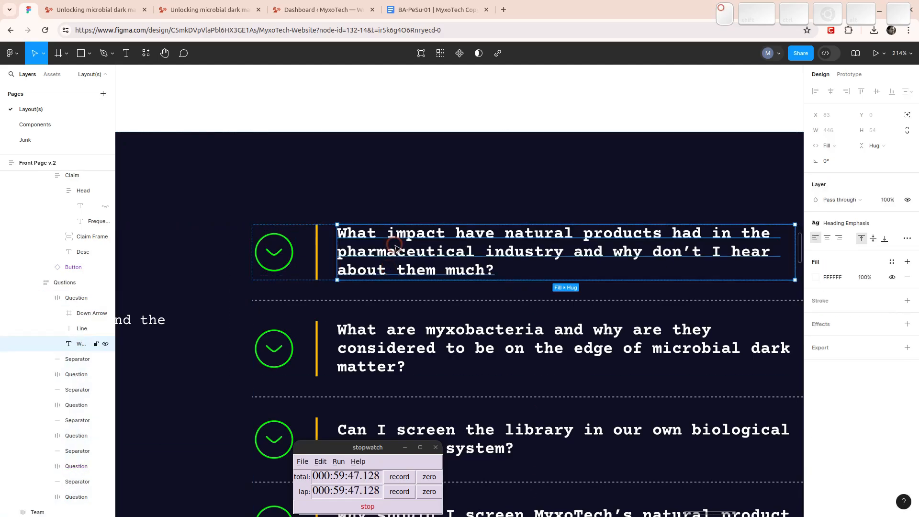
double_click(397, 246)
key("ctrl+c")
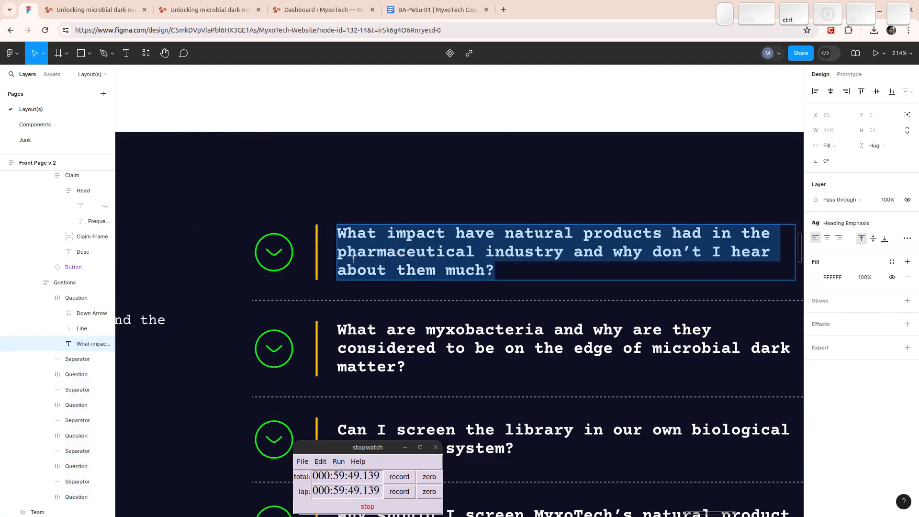
- Back in the Bricks builder, replace the accordion Heading's text with the copied question about the impact of natural products
left_click(91, 9)
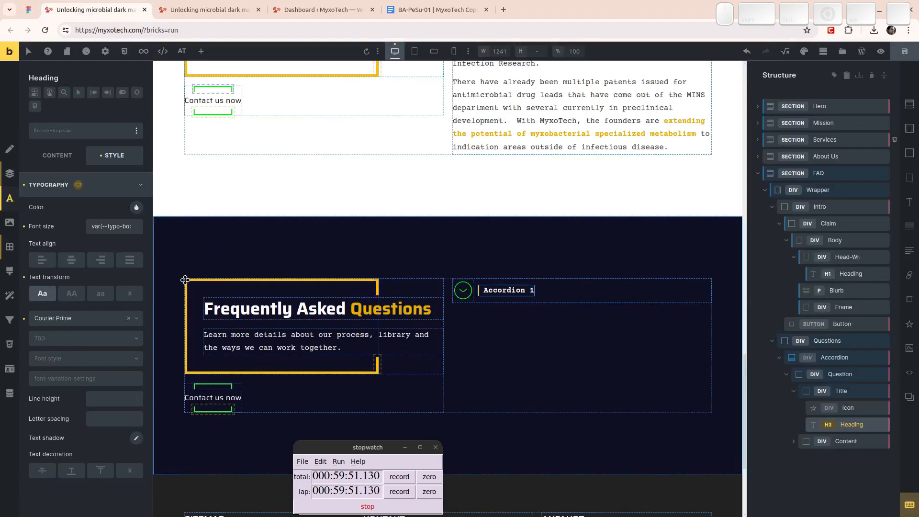
left_click(57, 155)
left_click(89, 237)
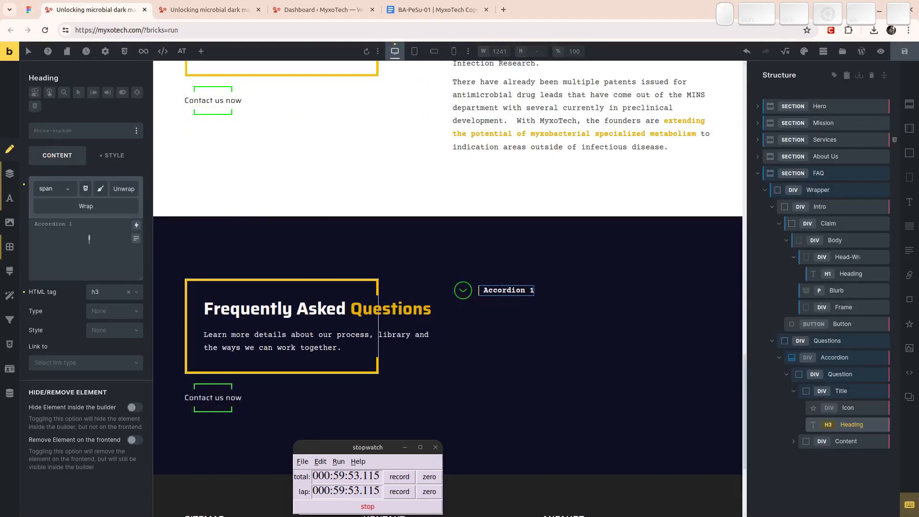
key("ctrl+a")
key("ctrl+v")
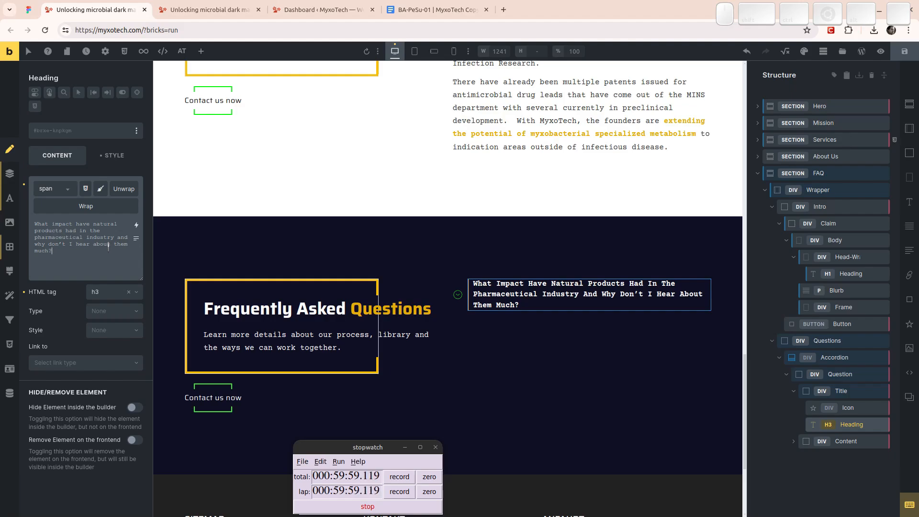
- Expand the accordion item on the canvas and set its Icon's flex shrink to 0
left_click(458, 303)
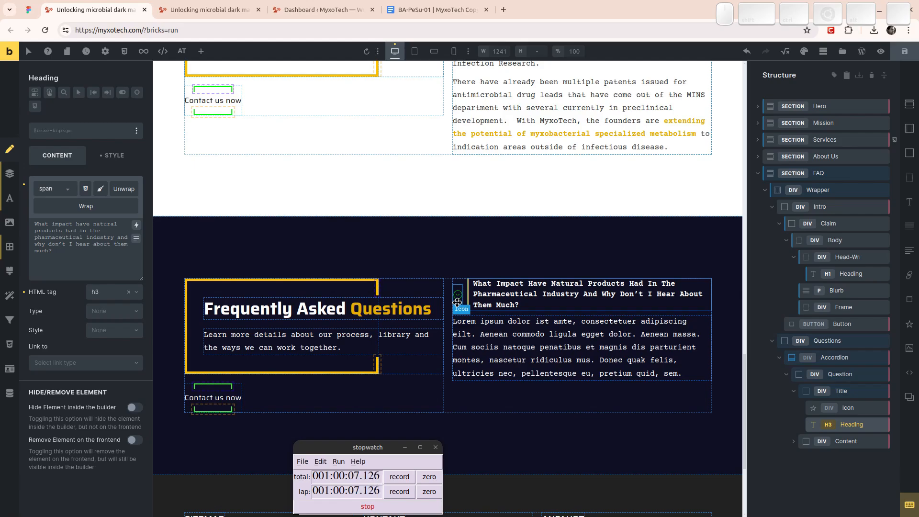
left_click(847, 408)
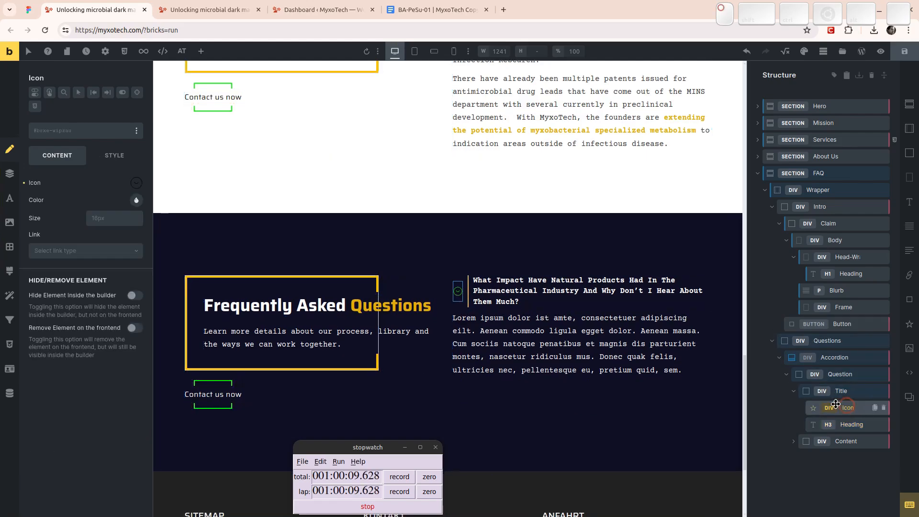
left_click(114, 156)
left_click(100, 189)
scroll(101, 206, "down", 5)
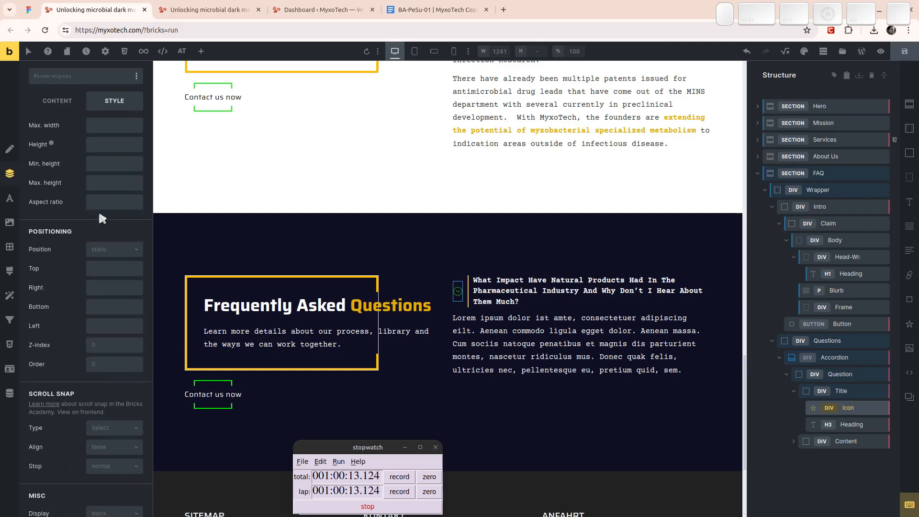
scroll(99, 213, "down", 2)
scroll(99, 211, "down", 6)
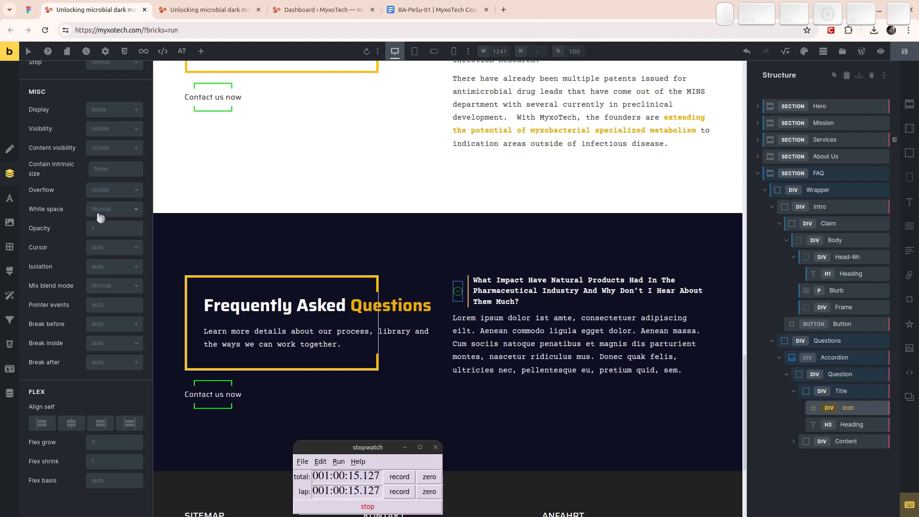
left_click(113, 460)
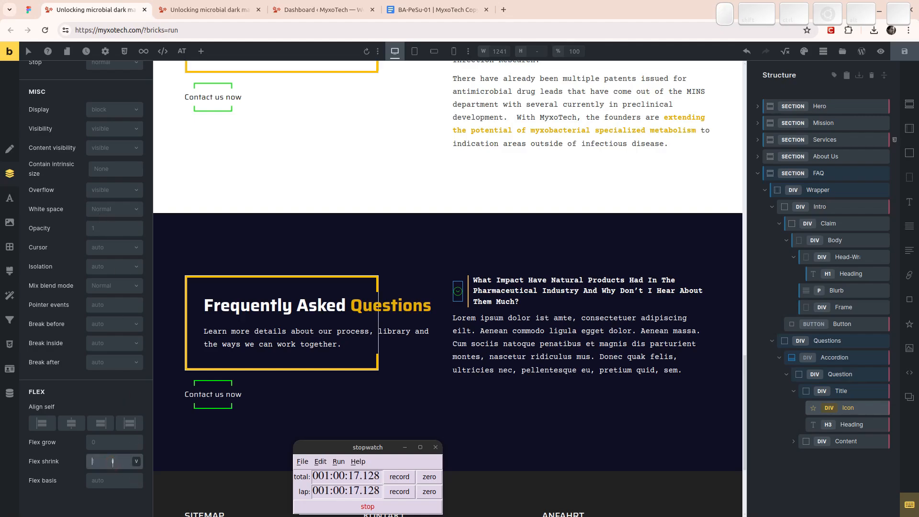
type("0")
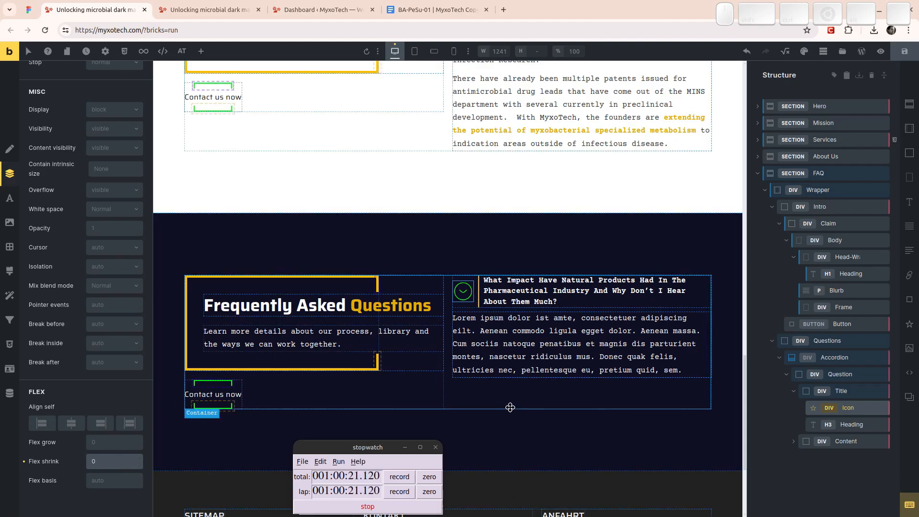
- Set both the width and the height of the accordion Icon to 4rem
scroll(114, 199, "up", 10)
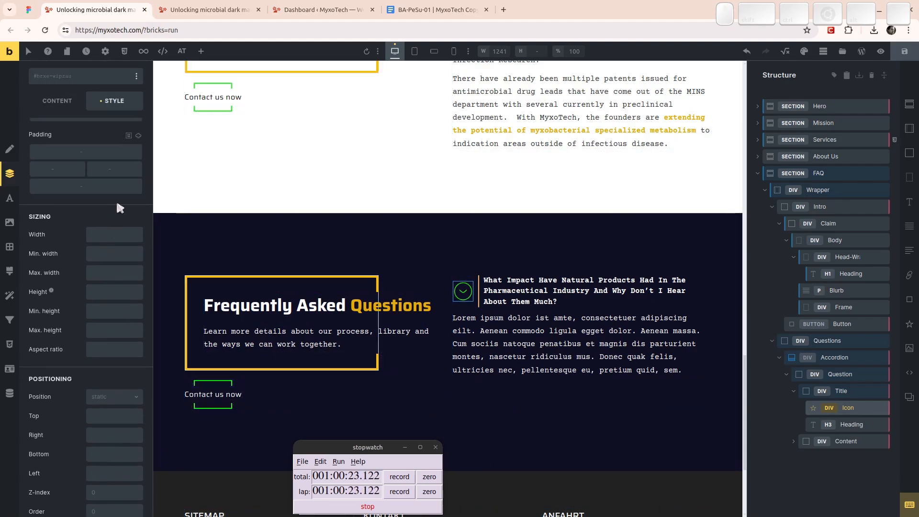
scroll(119, 182, "up", 5)
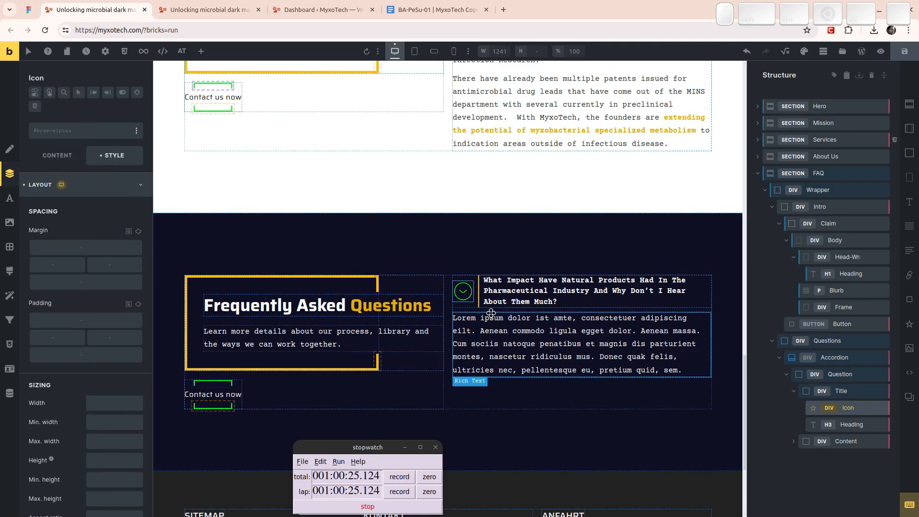
scroll(84, 299, "down", 1)
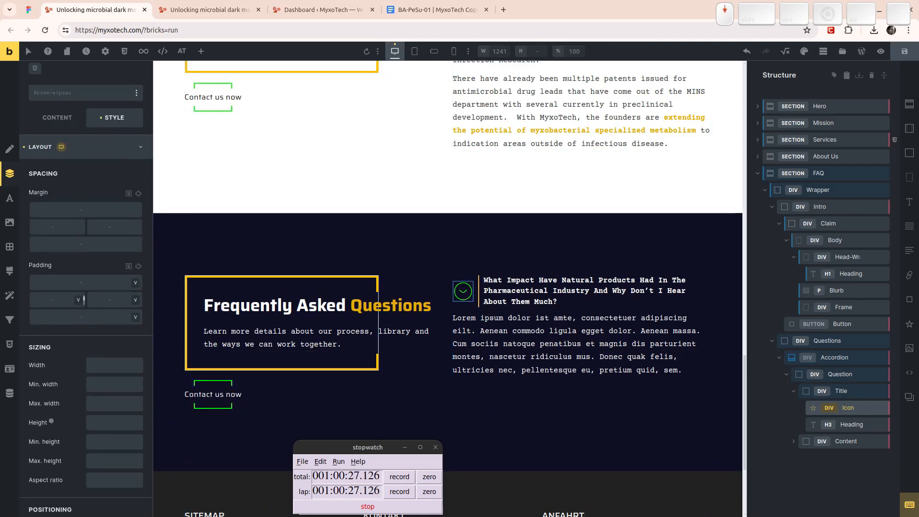
scroll(84, 299, "down", 2)
left_click(102, 290)
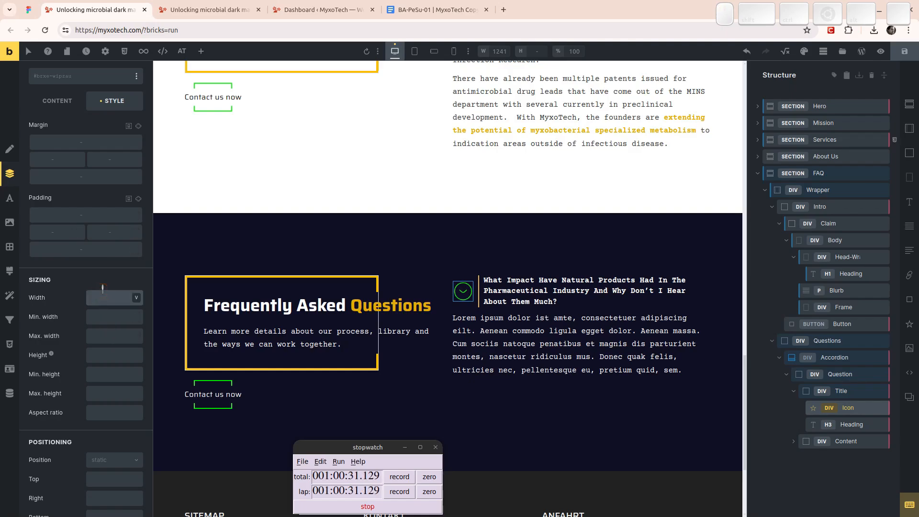
type("4rem")
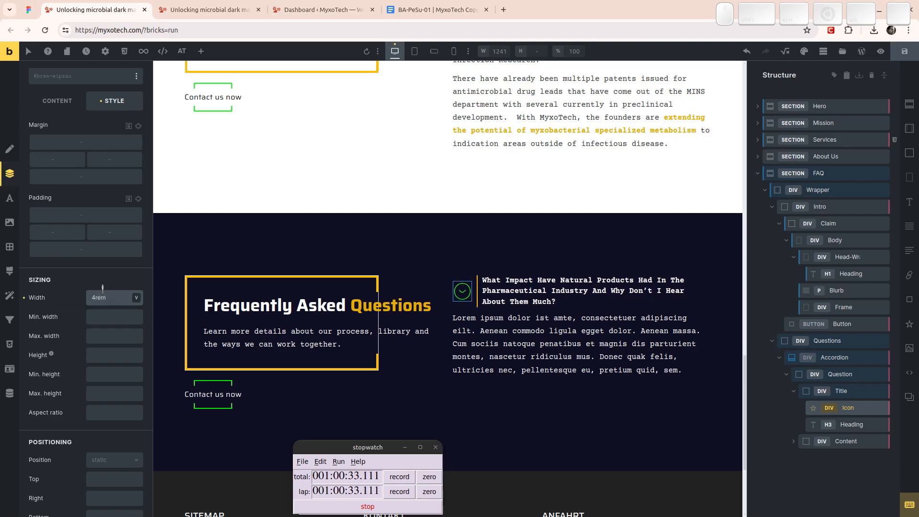
key("Tab")
key("Tab")
key("Tab")
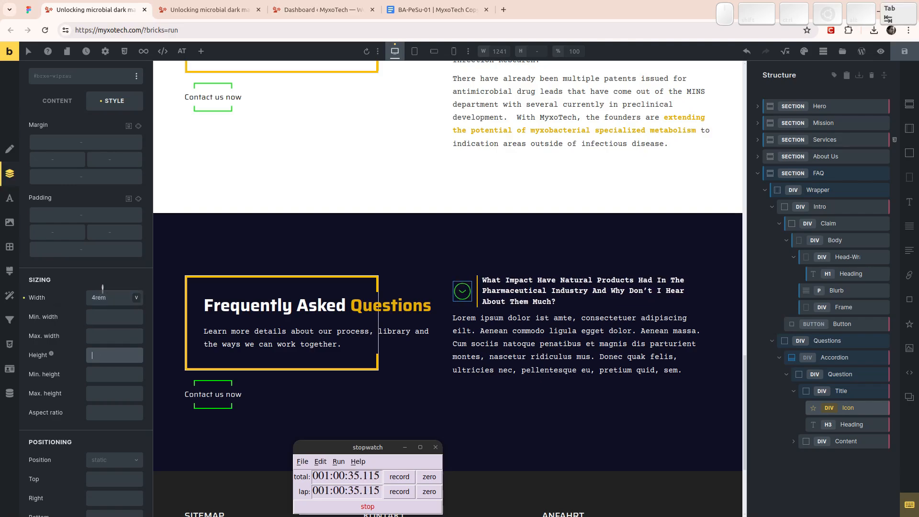
type("4rem")
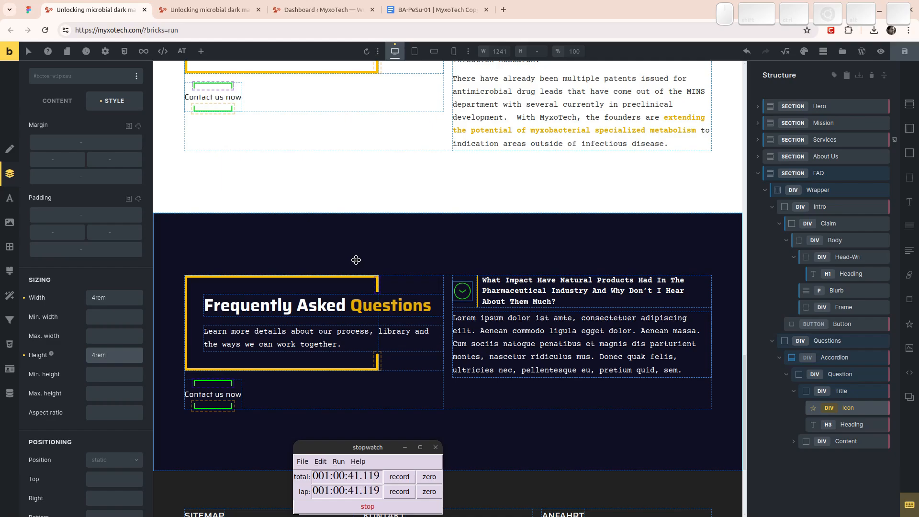
- Select the accordion Heading, preview the FAQ section without the builder interface and return to editing
left_click(855, 423)
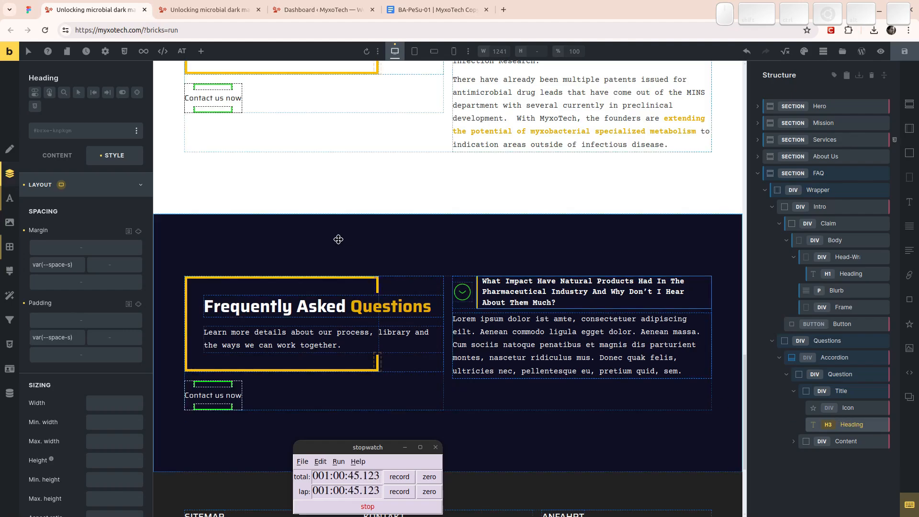
key("ctrl+shift+p")
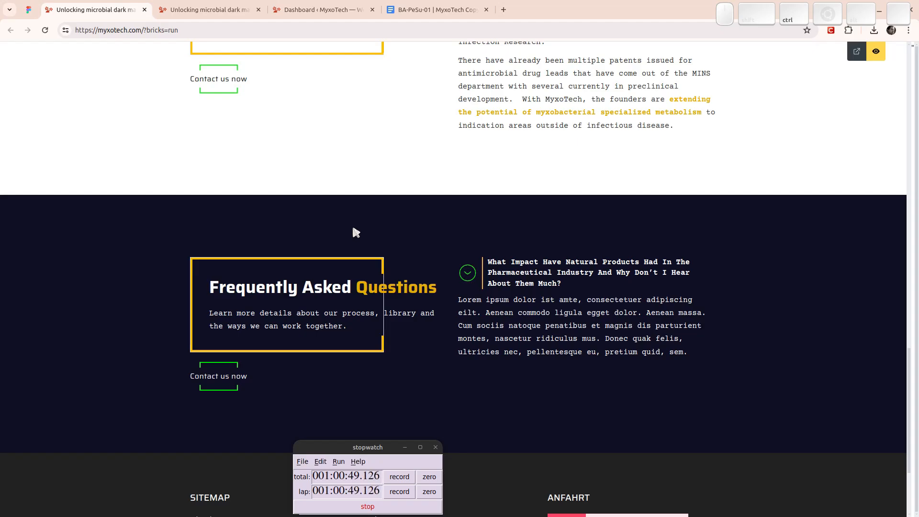
key("ctrl+shift+p")
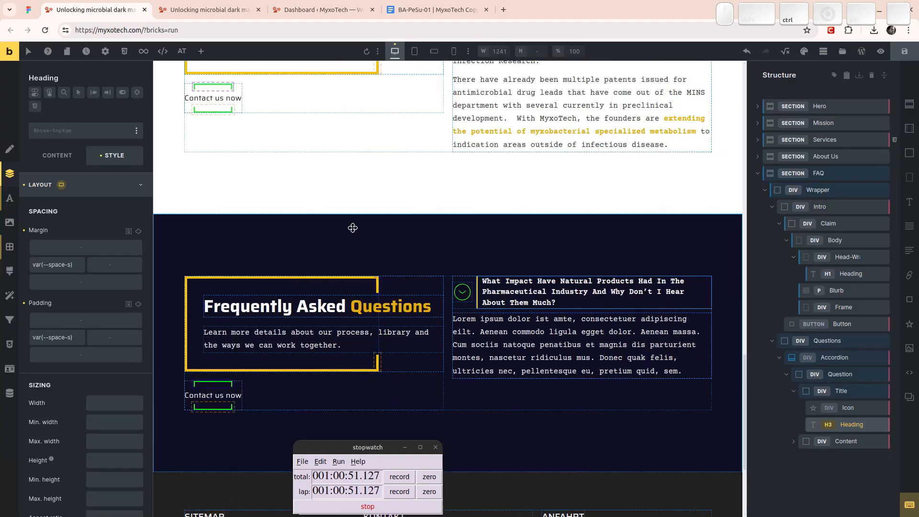
- Set the row gap of the accordion's Question block to the space-content spacing variable
left_click(788, 376)
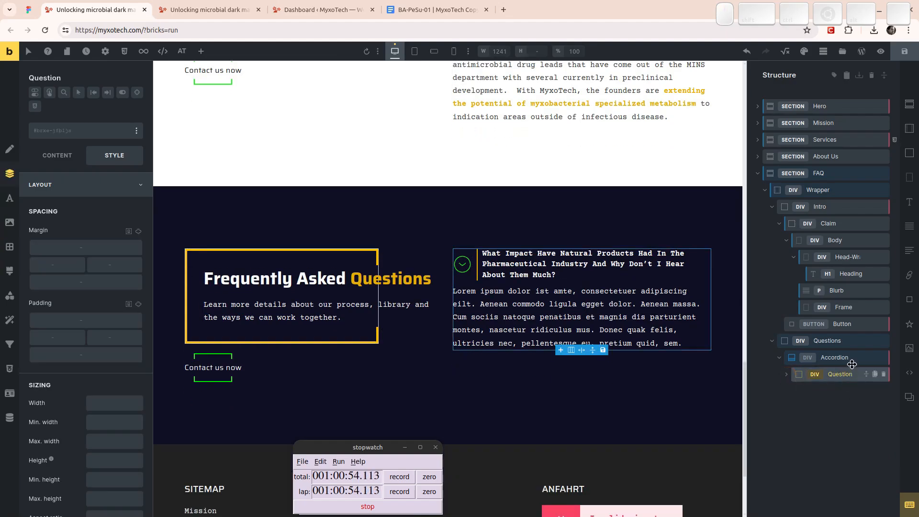
left_click(787, 374)
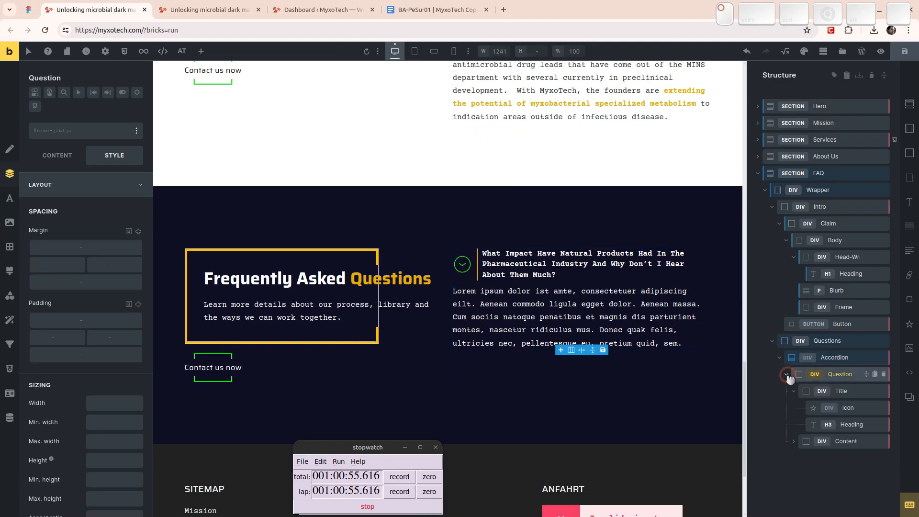
left_click(836, 443)
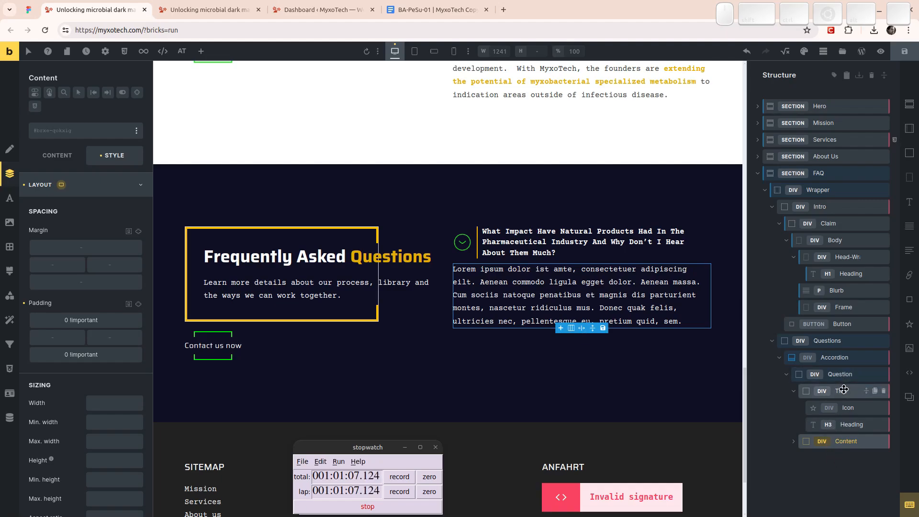
left_click(841, 374)
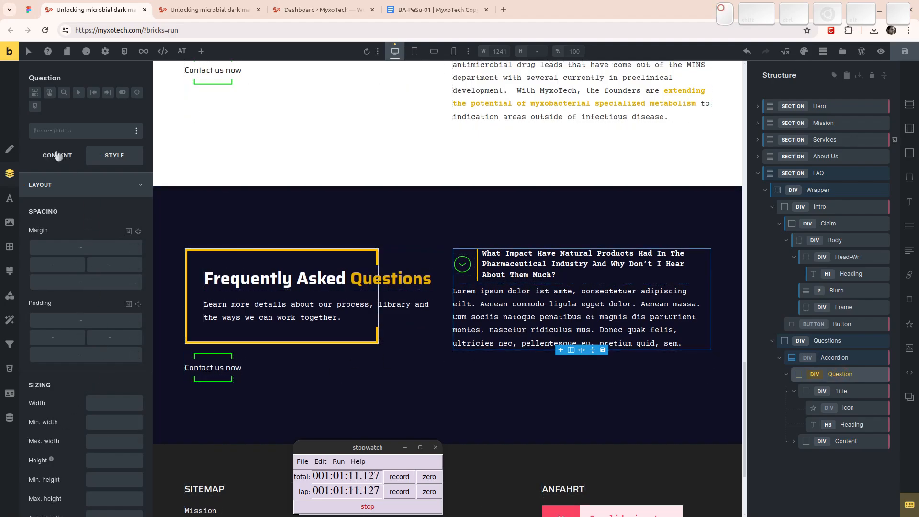
left_click(56, 155)
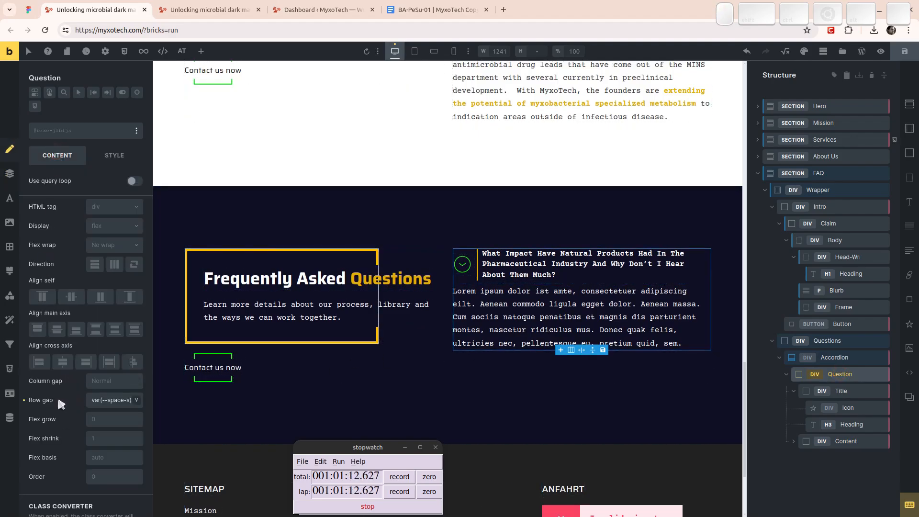
left_click(137, 399)
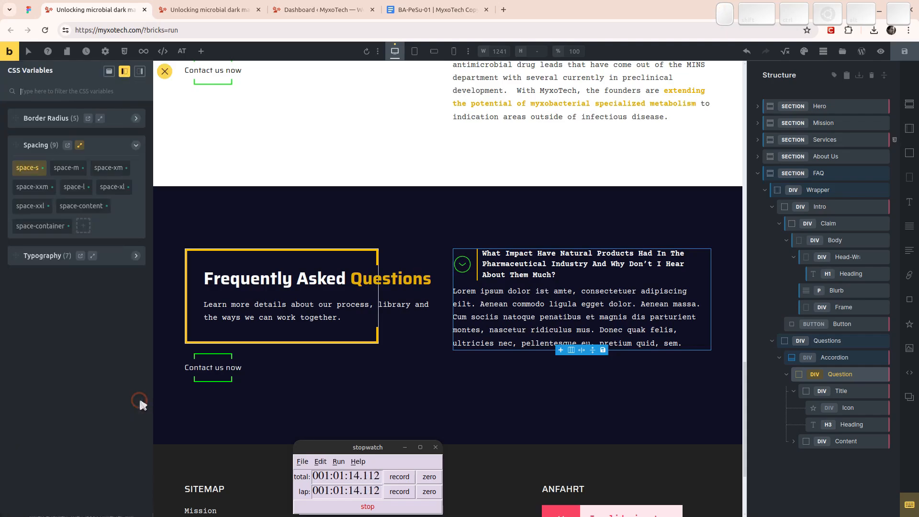
left_click(95, 213)
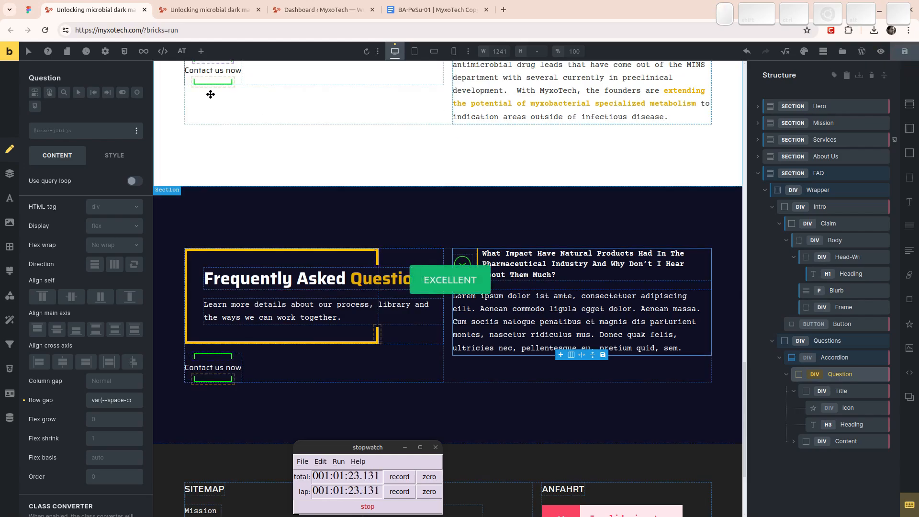
- Reload the live MyxoTech page and test expanding and collapsing the FAQ question
key("ctrl+Tab")
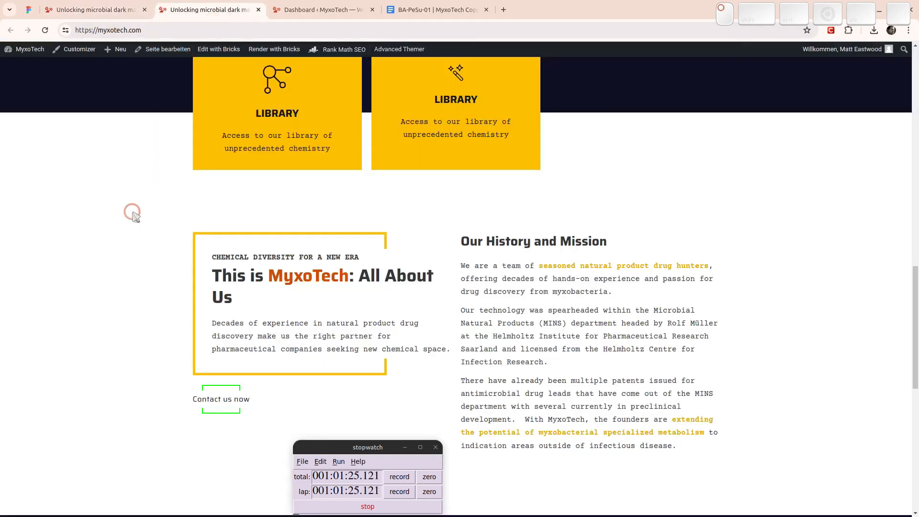
key("F5")
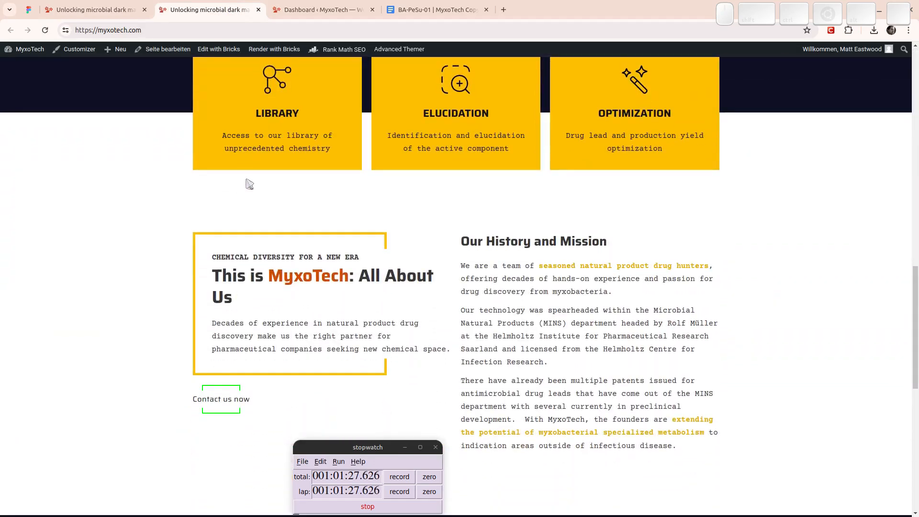
scroll(335, 180, "down", 8)
left_click(473, 219)
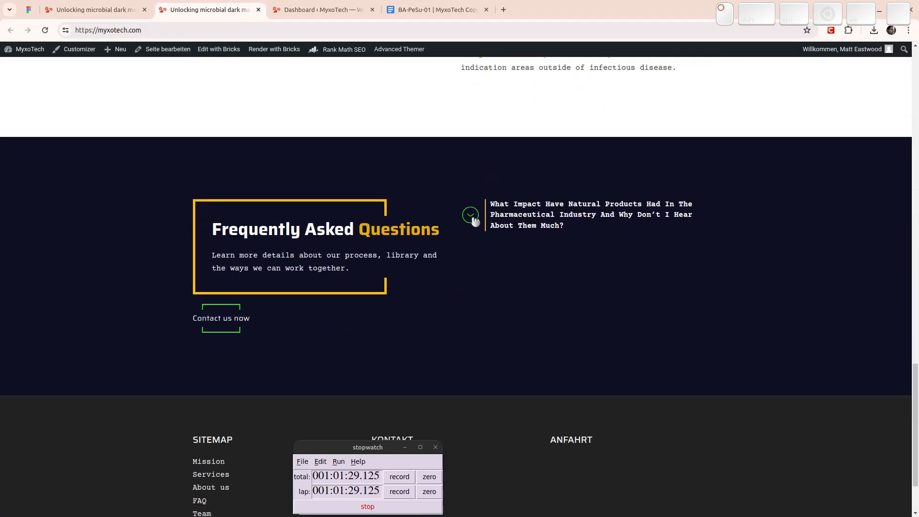
left_click(474, 219)
left_click(473, 220)
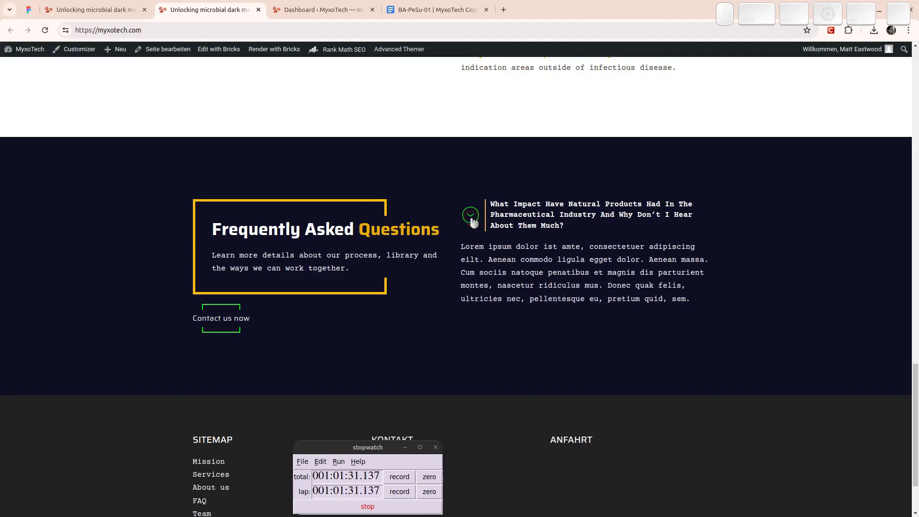
left_click(473, 220)
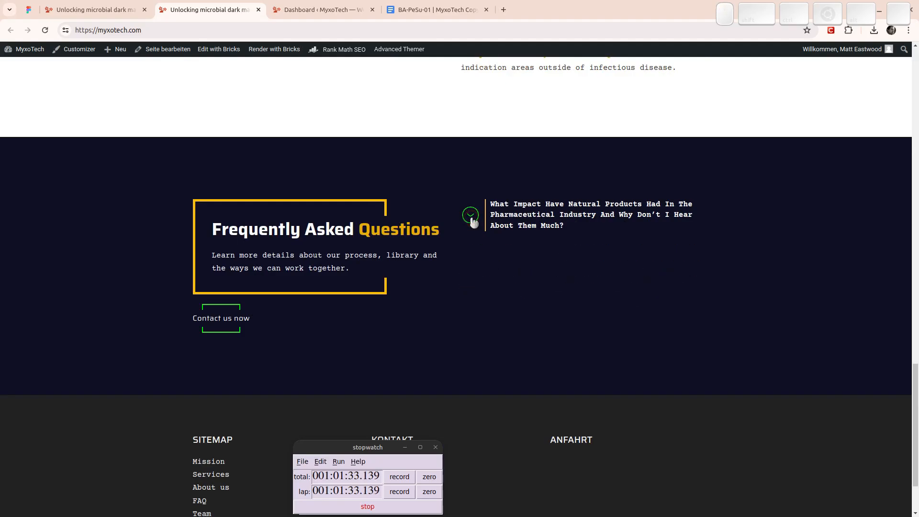
- Return to the Bricks builder and duplicate the accordion's Question block five times
left_click(114, 10)
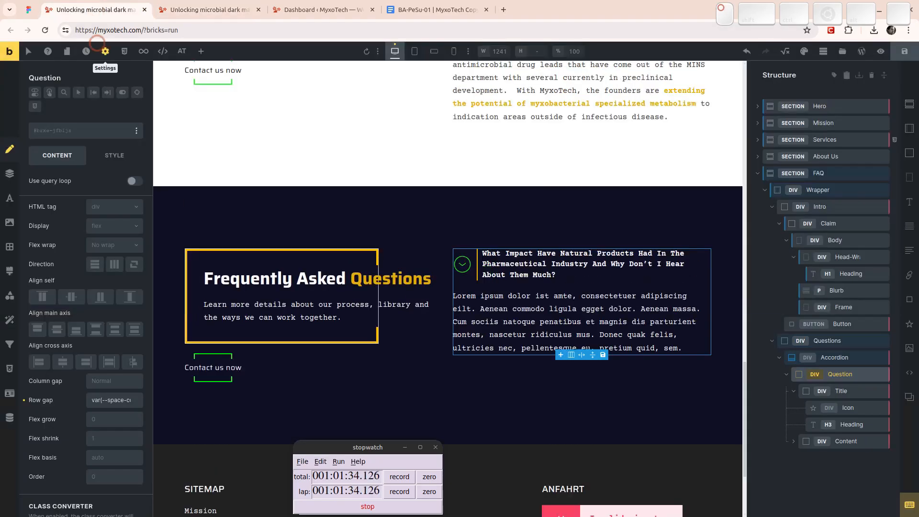
left_click(787, 374)
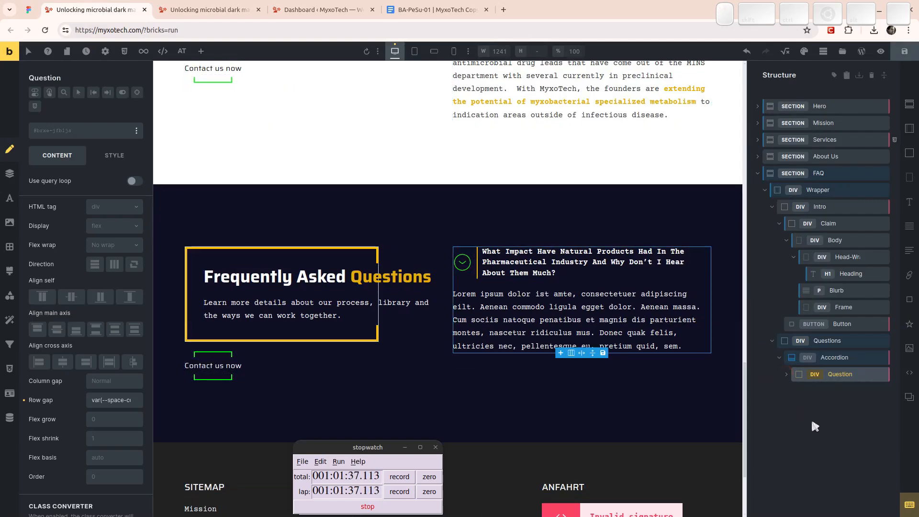
key("ctrl+shift")
key("ctrl+d")
key("ctrl+d")
key("ctrl+d")
key("ctrl+d")
key("ctrl+d")
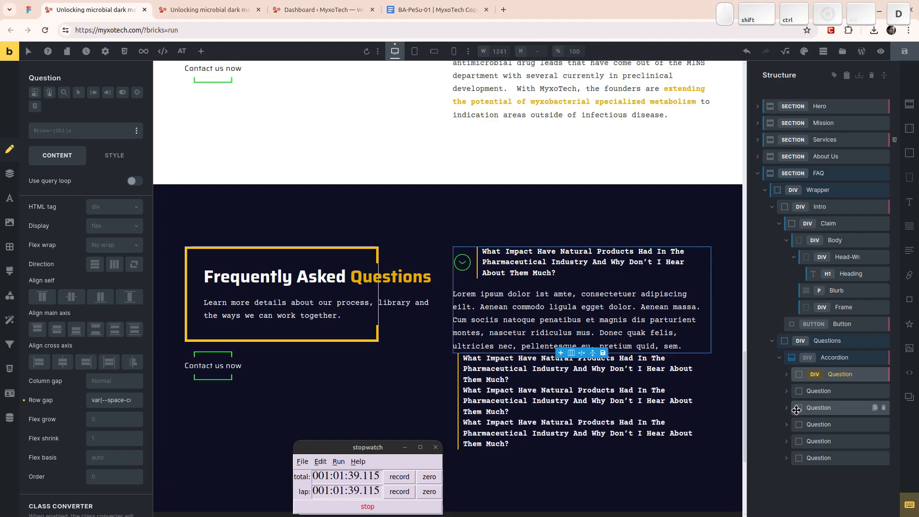
- Switch to Figma, copy the second FAQ question, "What are myxobacteria and why are they considered to be on the edge of microbial dark matter?", and return to the builder
left_click(31, 10)
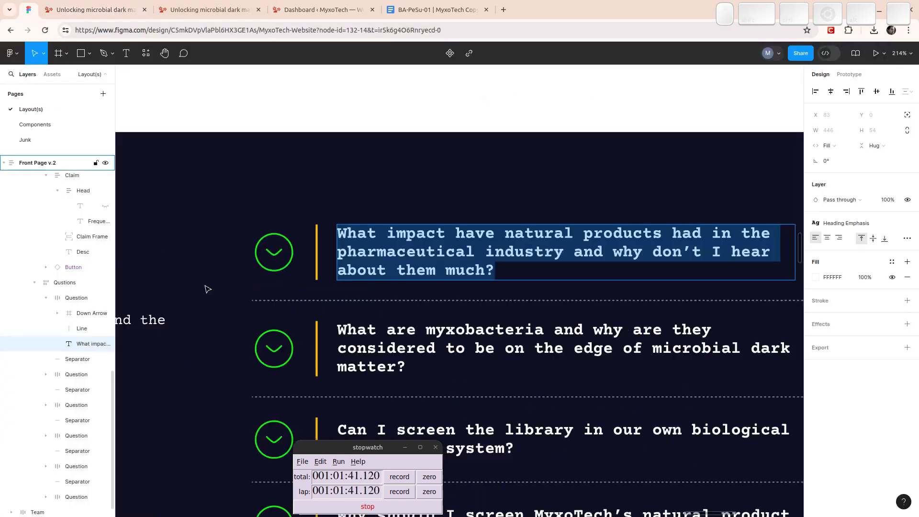
scroll(482, 246, "down", 5)
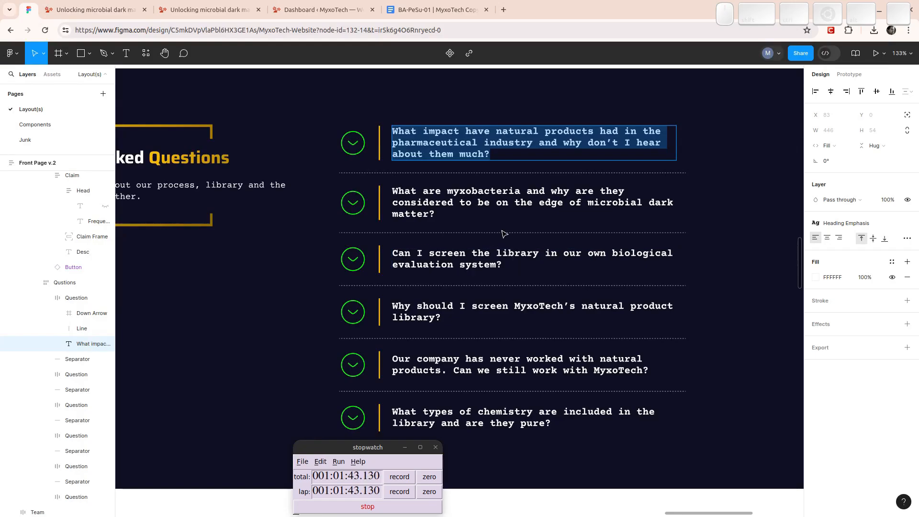
double_click(425, 199)
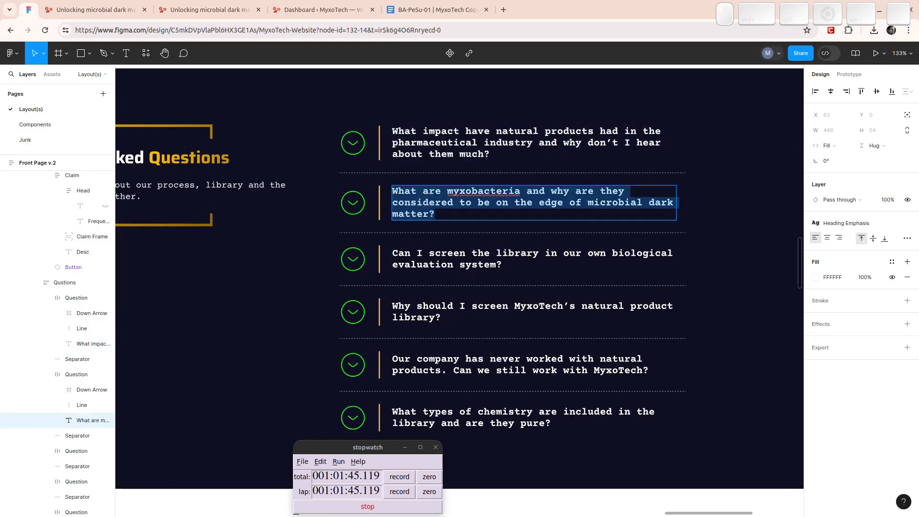
key("ctrl+Tab")
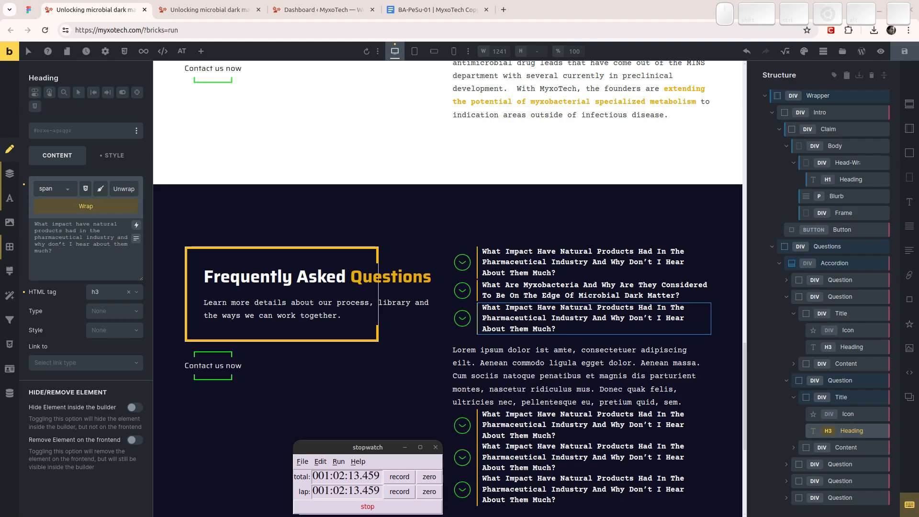
- Delete the five duplicated Question blocks from the accordion, keeping only the first one
left_click(787, 299)
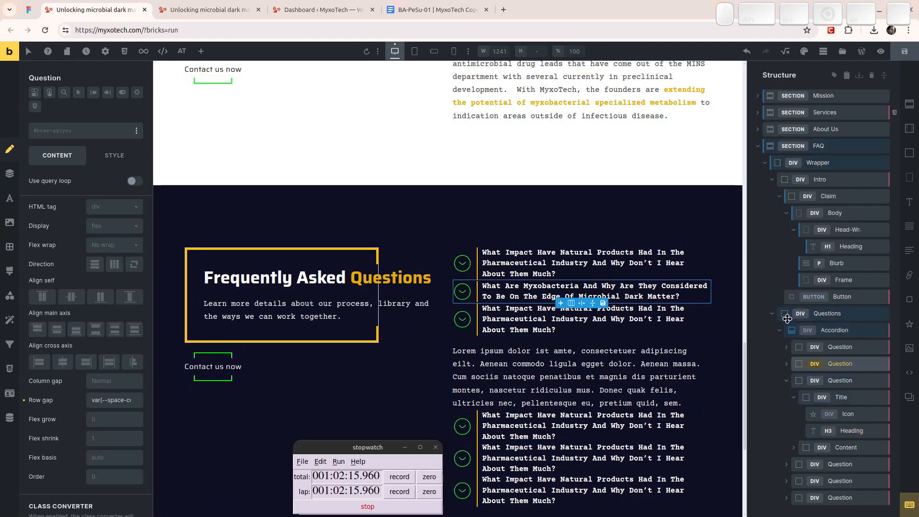
left_click(786, 381)
left_click(883, 391)
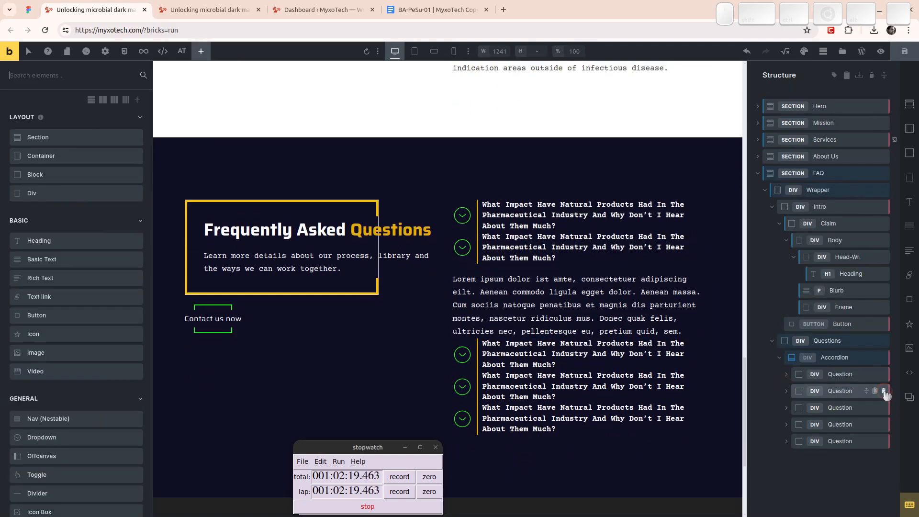
left_click(883, 391)
left_click(883, 391)
left_click(884, 391)
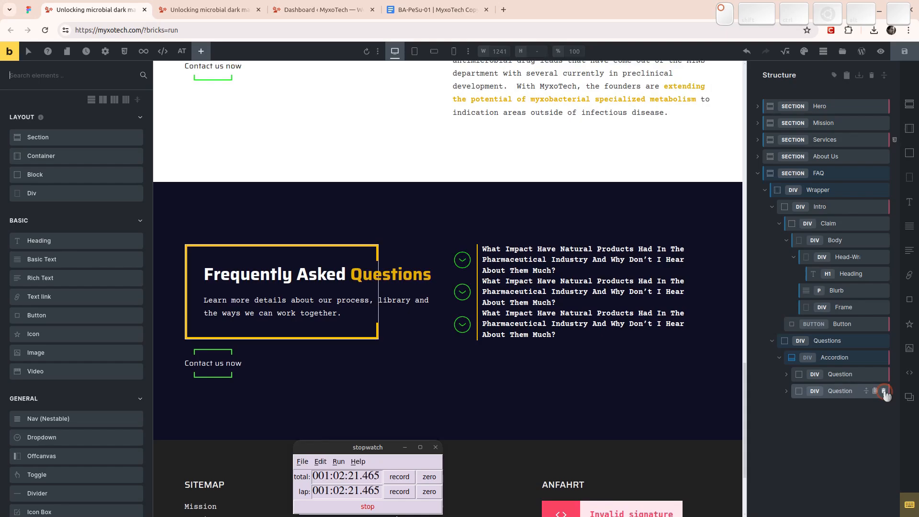
left_click(884, 391)
- Generate classes for the Question block and its children with the basename question, copying the ID styles to the classes and erasing them from the IDs
left_click(787, 375)
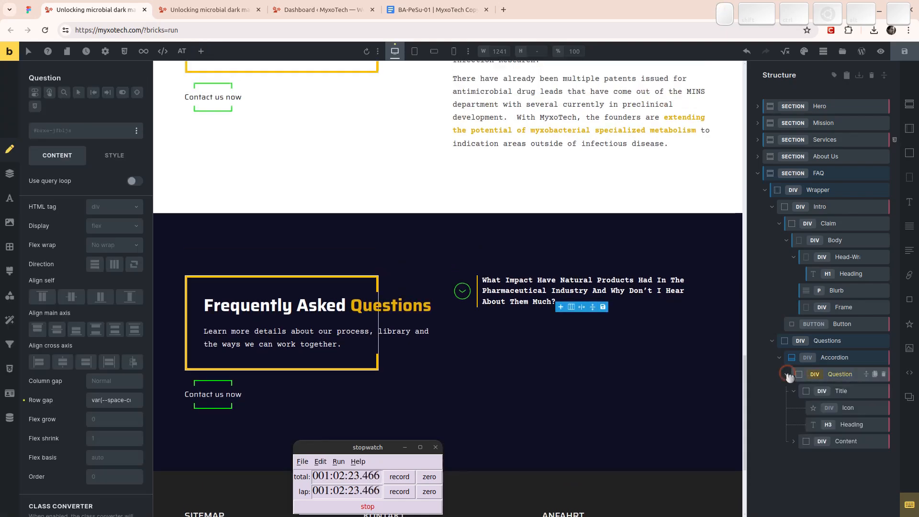
right_click(835, 375)
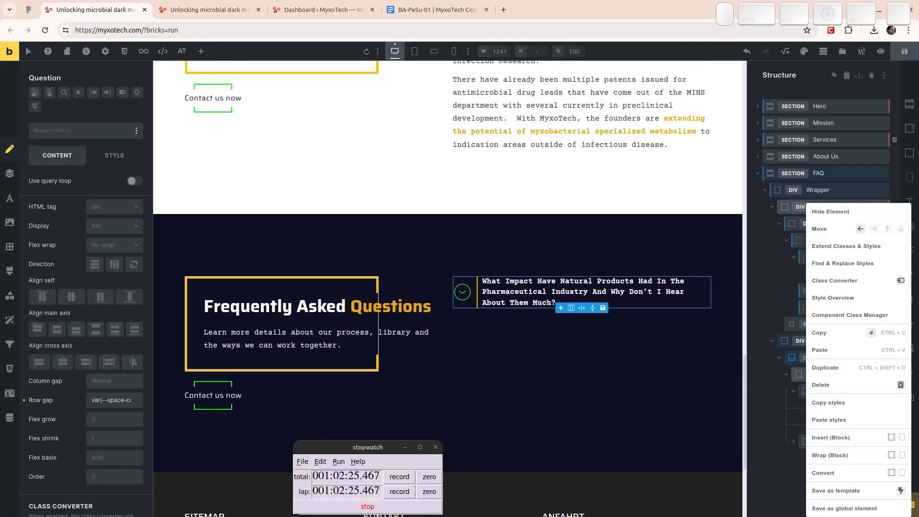
left_click(843, 282)
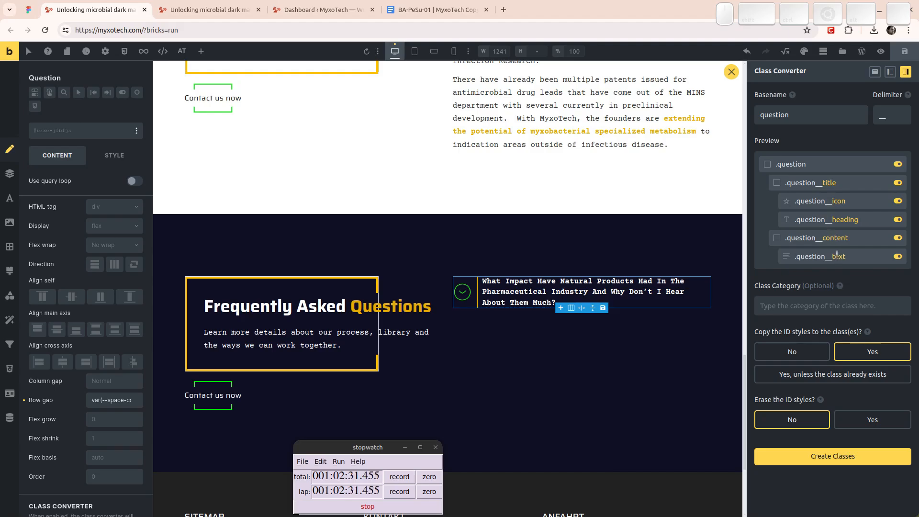
left_click(878, 419)
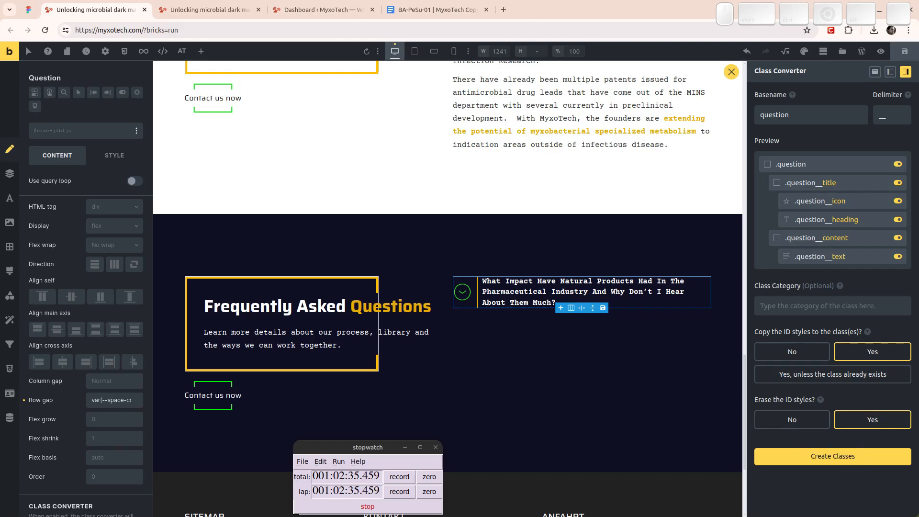
left_click(823, 458)
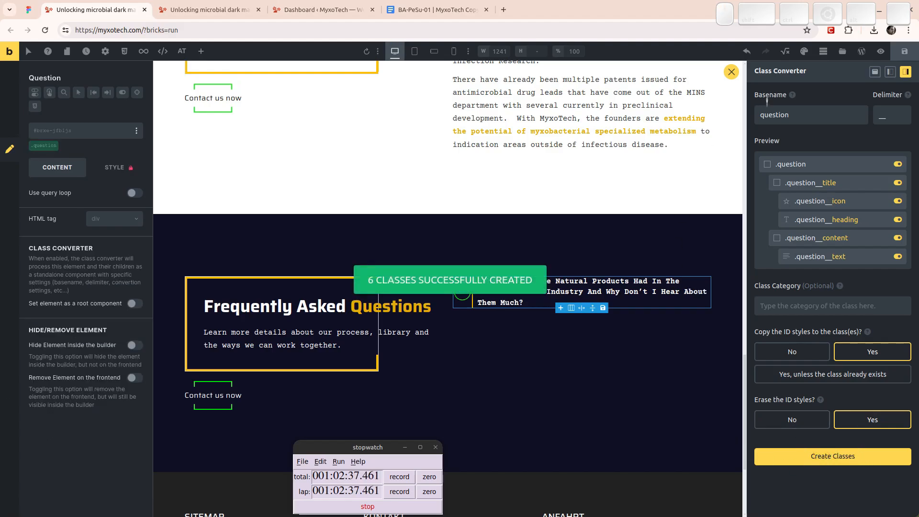
left_click(730, 73)
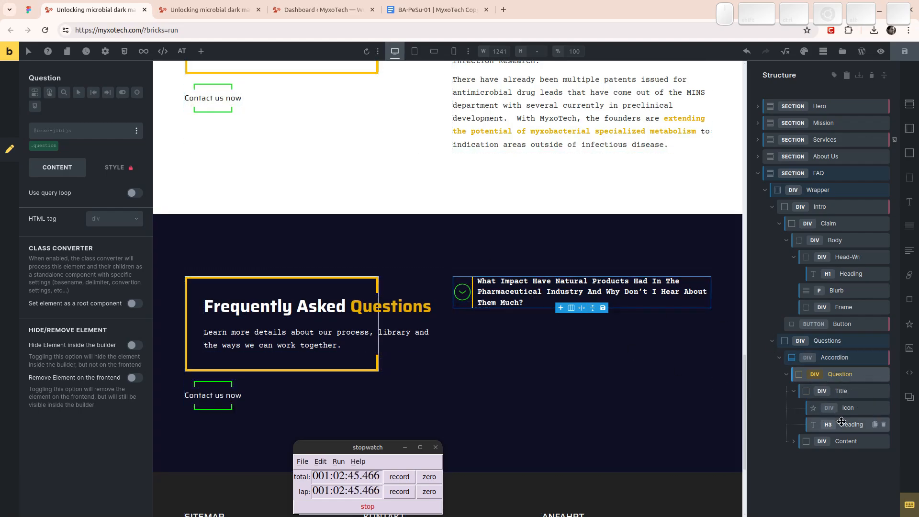
- Check the classes on the accordion Icon and Heading and inspect the Heading's layout spacing
left_click(846, 408)
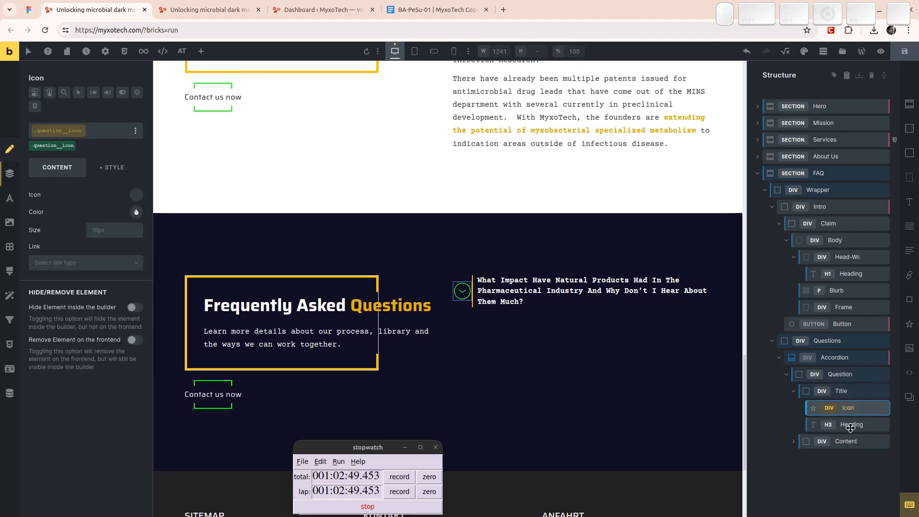
left_click(847, 425)
left_click(114, 167)
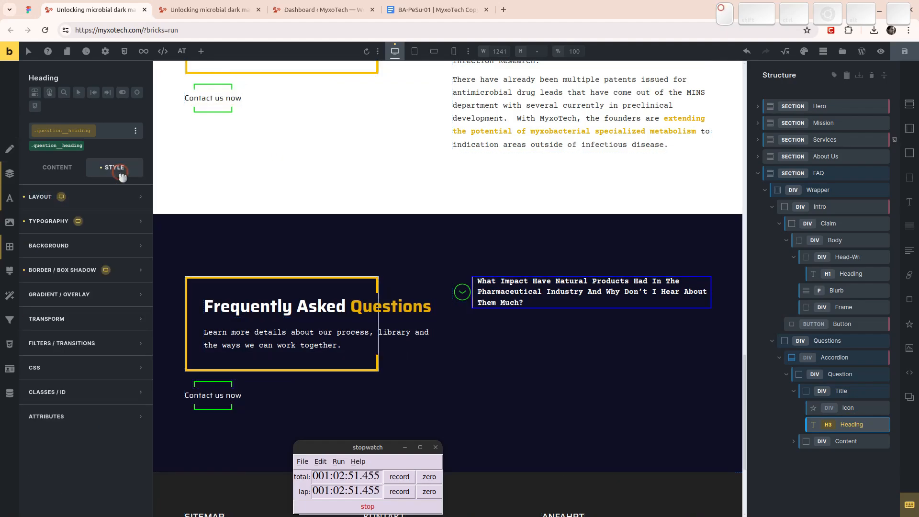
left_click(42, 205)
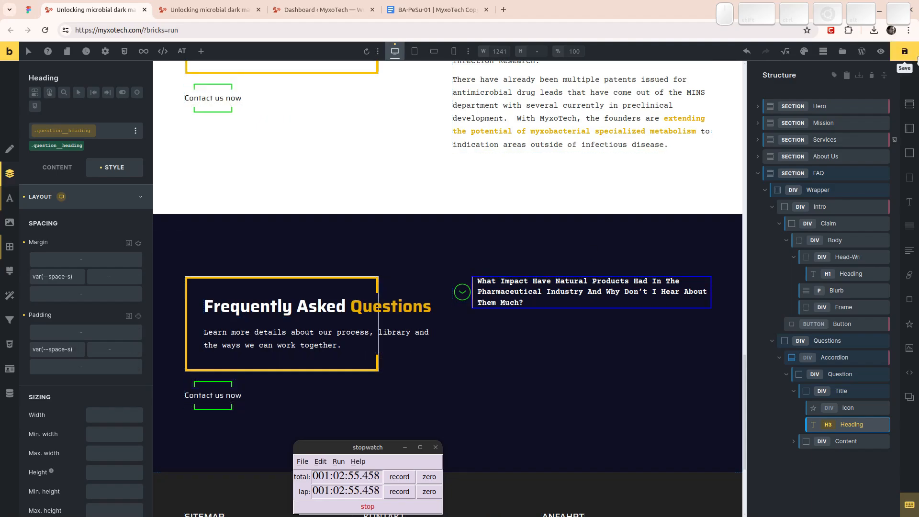
- Save the page, reload the builder and check how the FAQ section renders
left_click(904, 51)
left_click(47, 30)
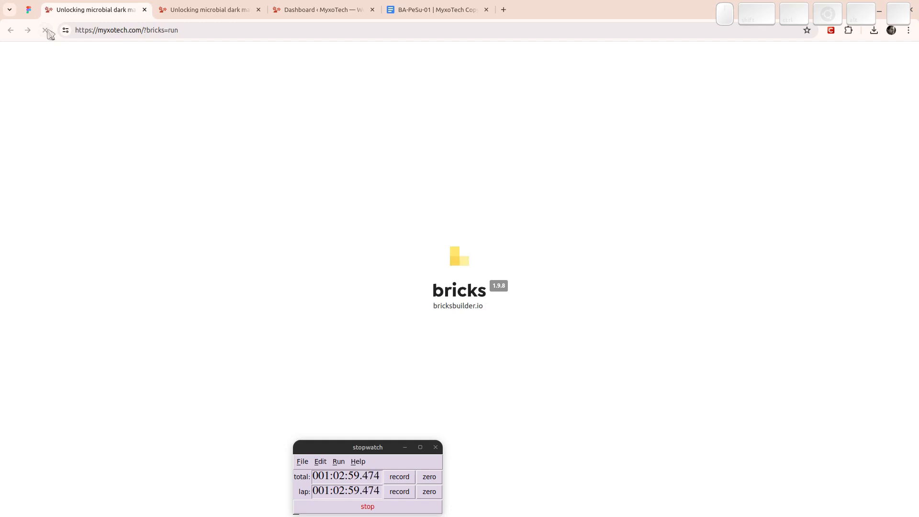
scroll(407, 281, "down", 10)
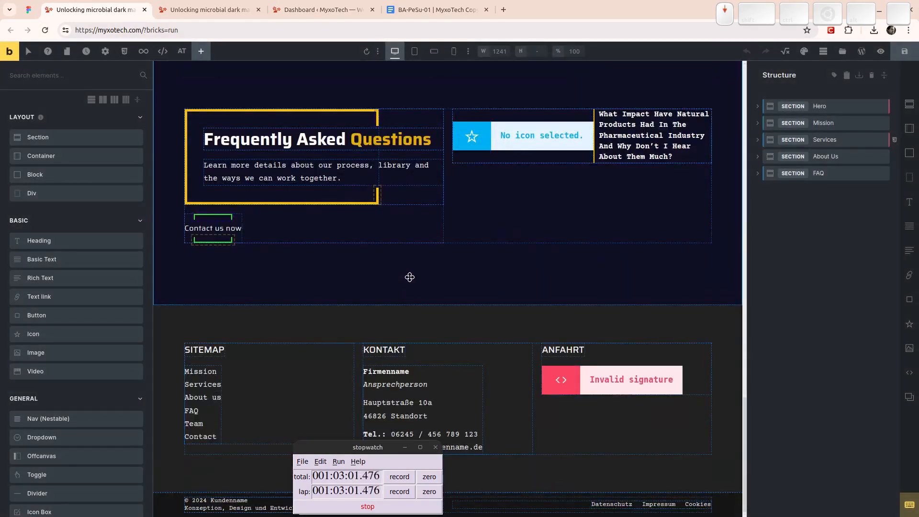
scroll(407, 281, "up", 8)
scroll(413, 272, "down", 8)
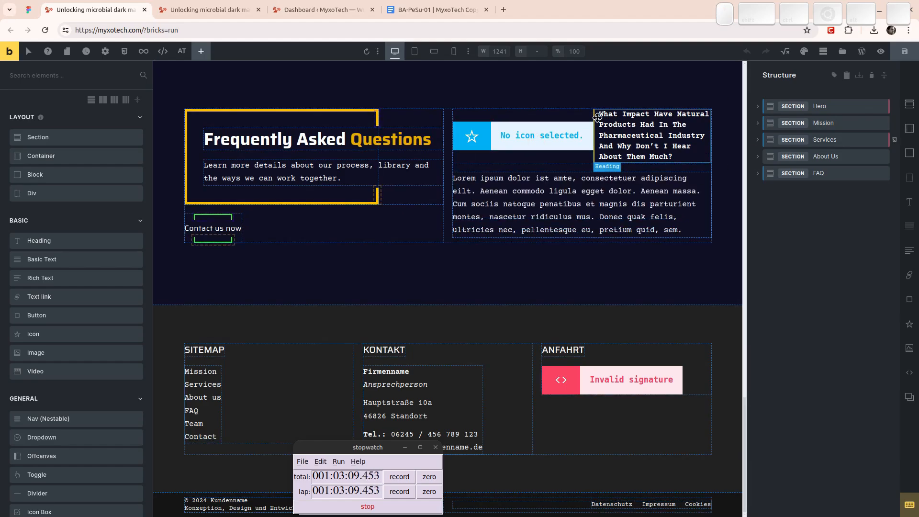
- On the accordion Icon, lock the question__icon class and unlock styling at the ID level
left_click(640, 130)
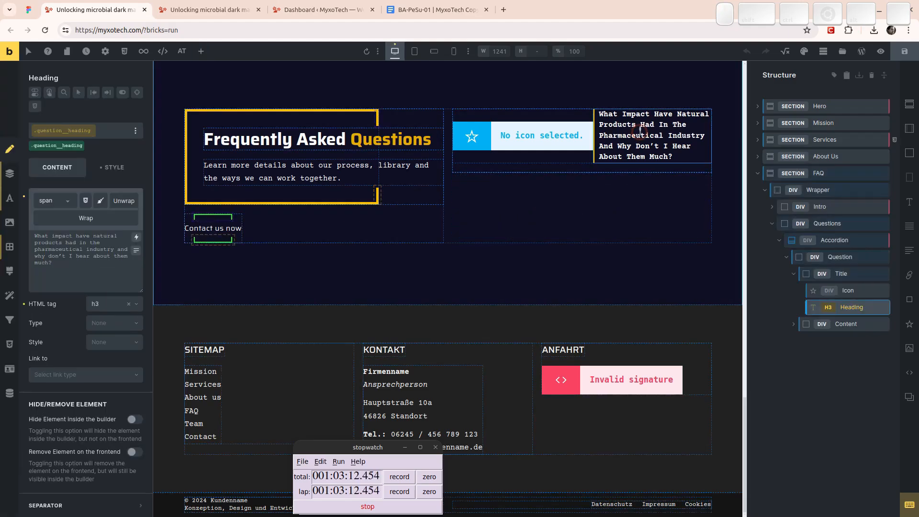
left_click(835, 290)
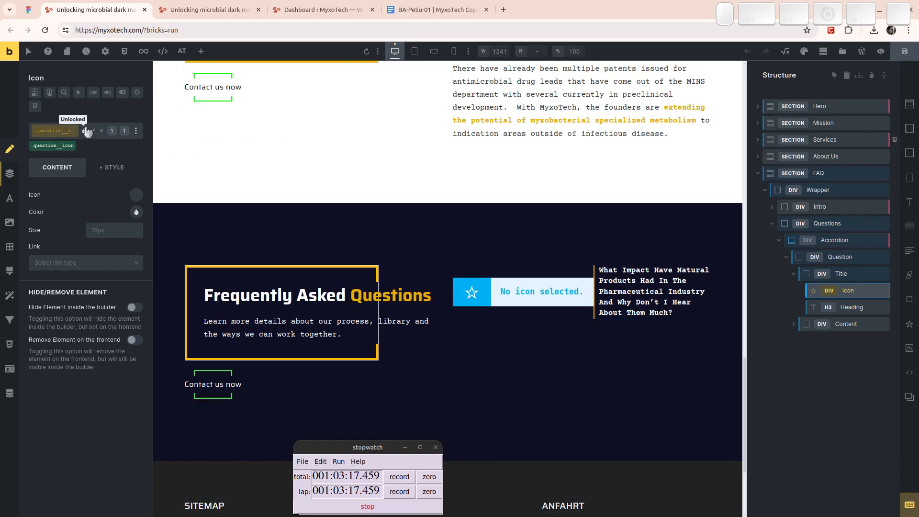
left_click(85, 130)
left_click(43, 149)
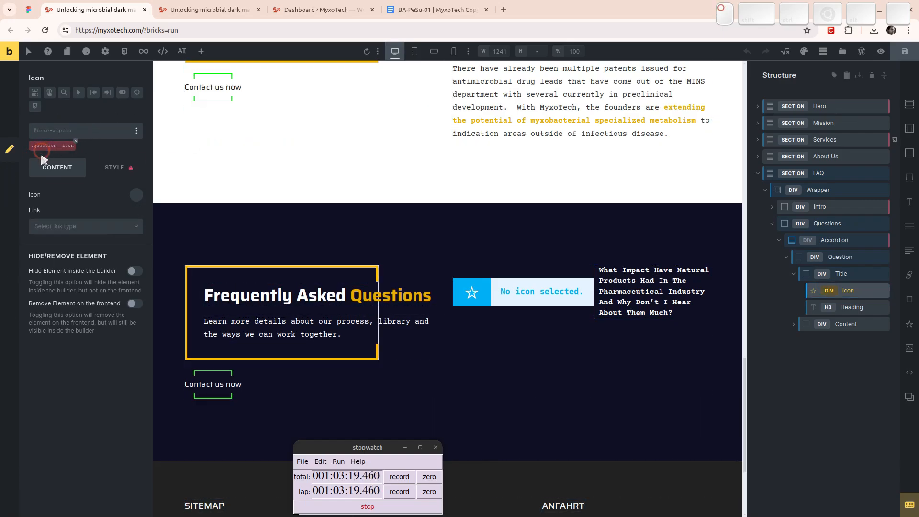
left_click(130, 168)
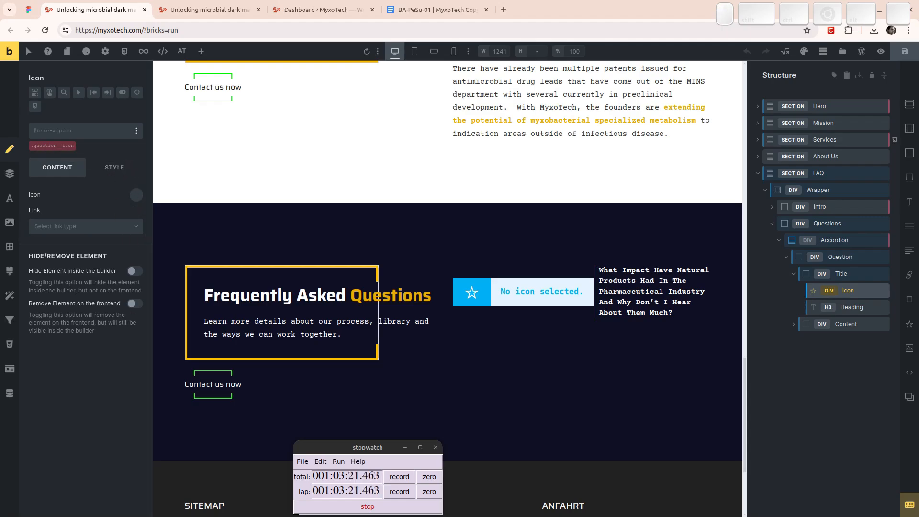
- Assign down-arrow.svg from the media library as the Icon's SVG and set its stroke color to var(--action)
left_click(134, 195)
left_click(69, 225)
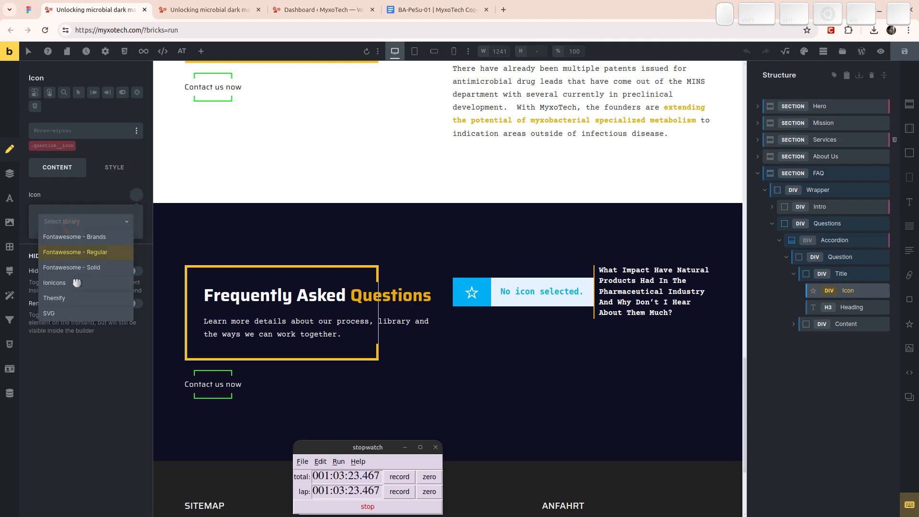
left_click(71, 316)
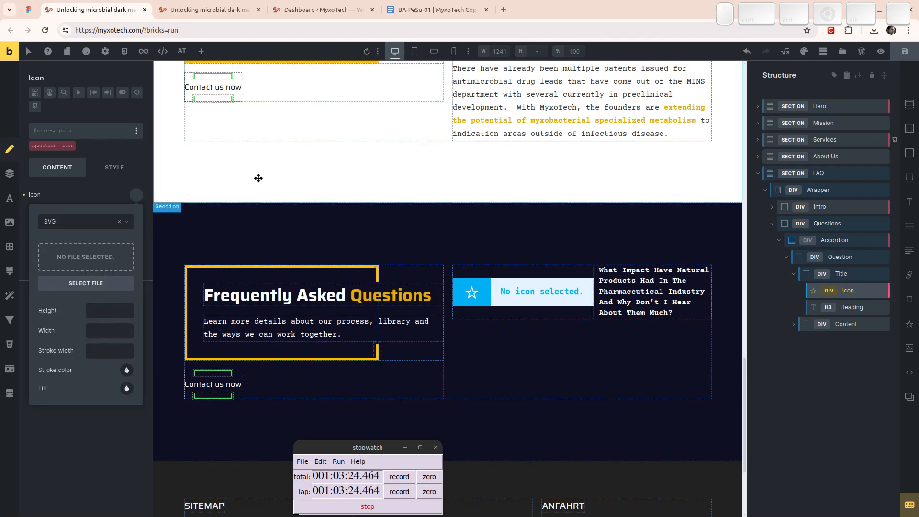
left_click(76, 257)
left_click(213, 165)
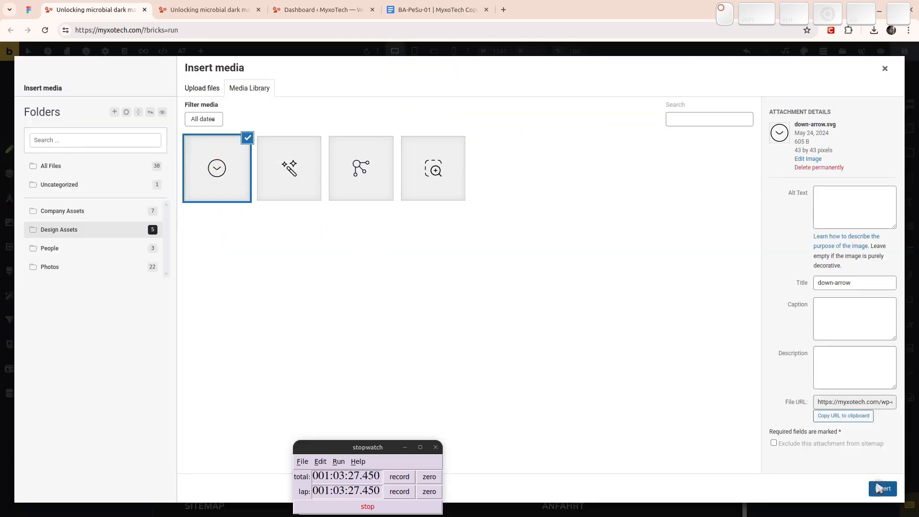
left_click(880, 487)
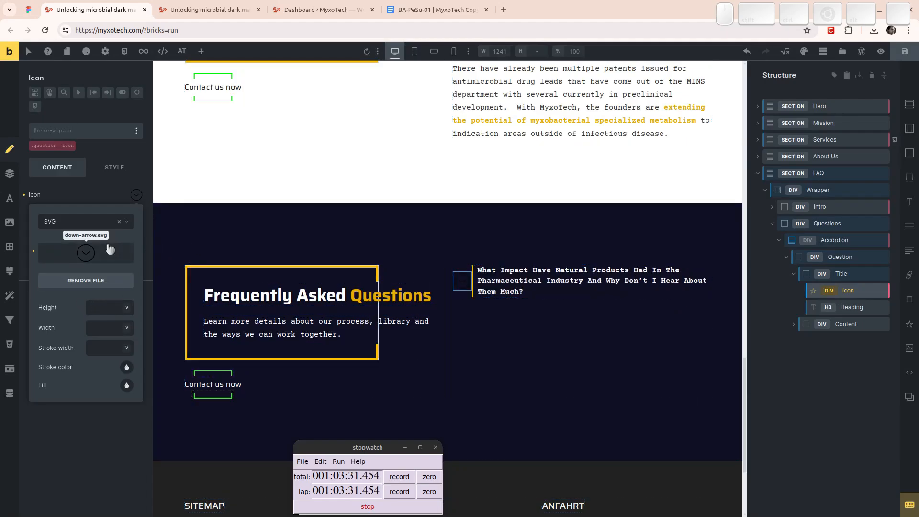
left_click(127, 368)
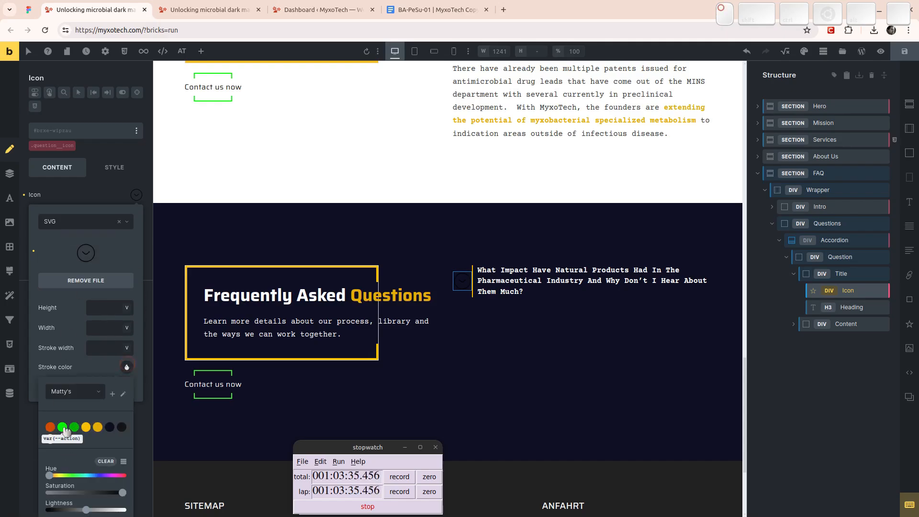
left_click(63, 426)
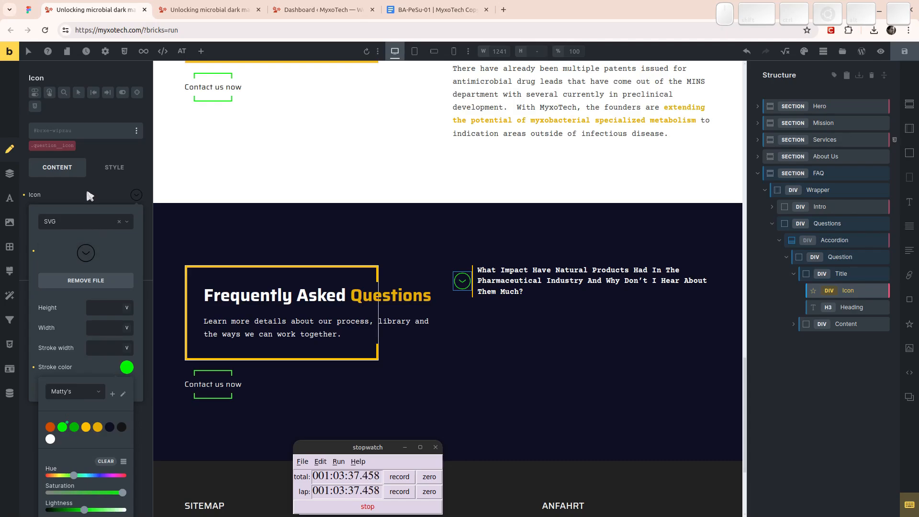
left_click(91, 193)
- Make the Icon's question__icon class active and unlocked, and show its layout settings
left_click(113, 169)
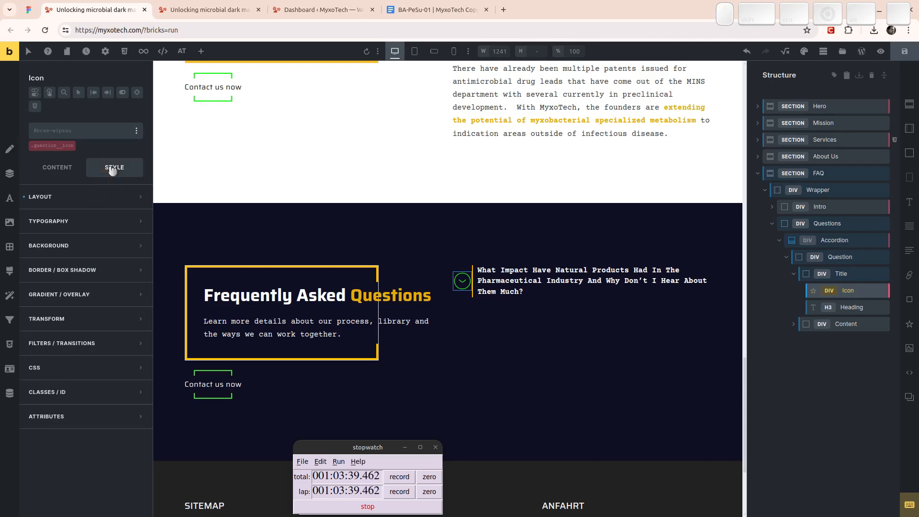
left_click(51, 149)
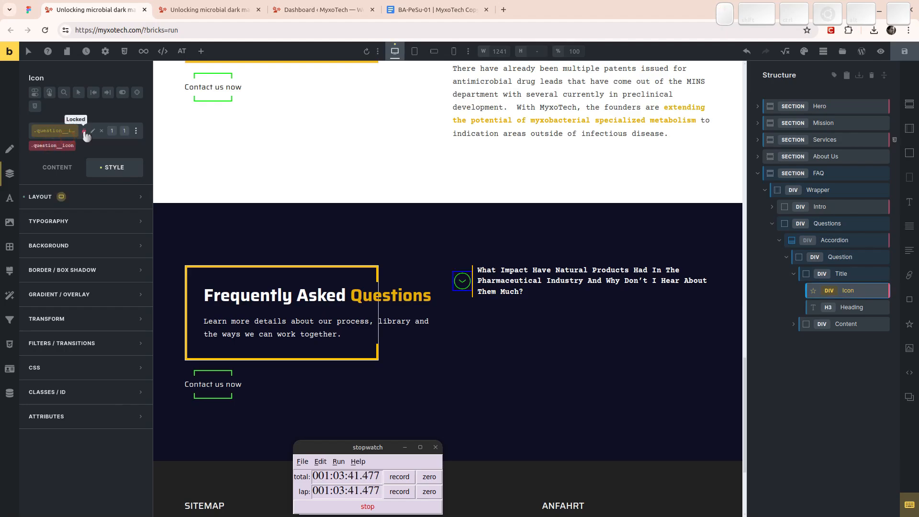
left_click(100, 197)
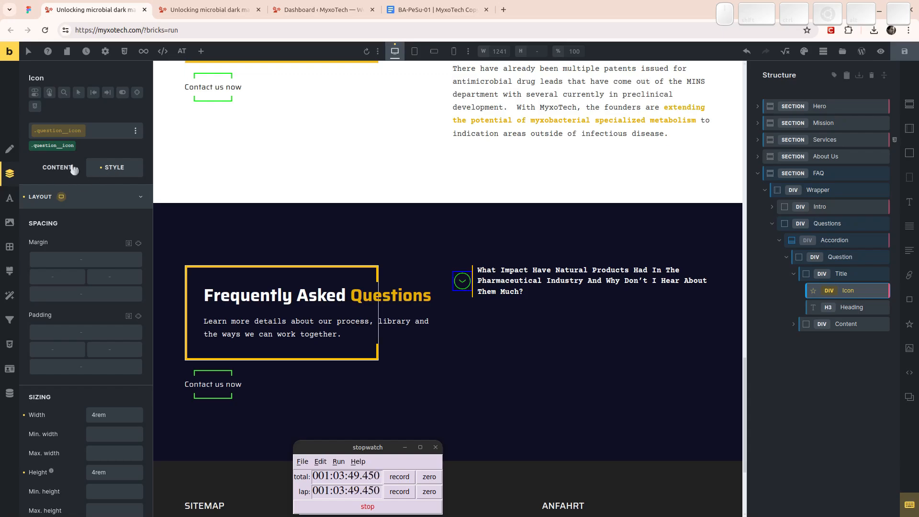
left_click(61, 168)
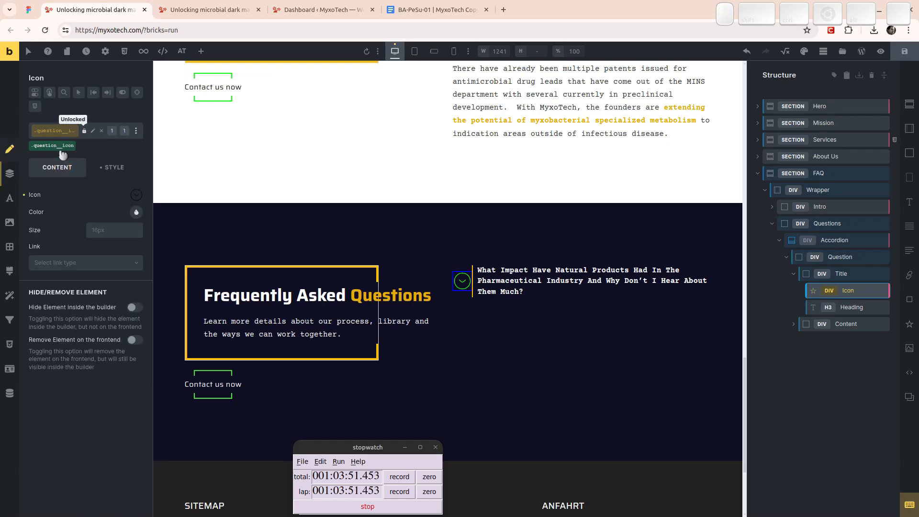
left_click(67, 148)
- Clear the left margin of the question Heading's question__heading class and re-enter it as var(--space-s)
left_click(865, 312)
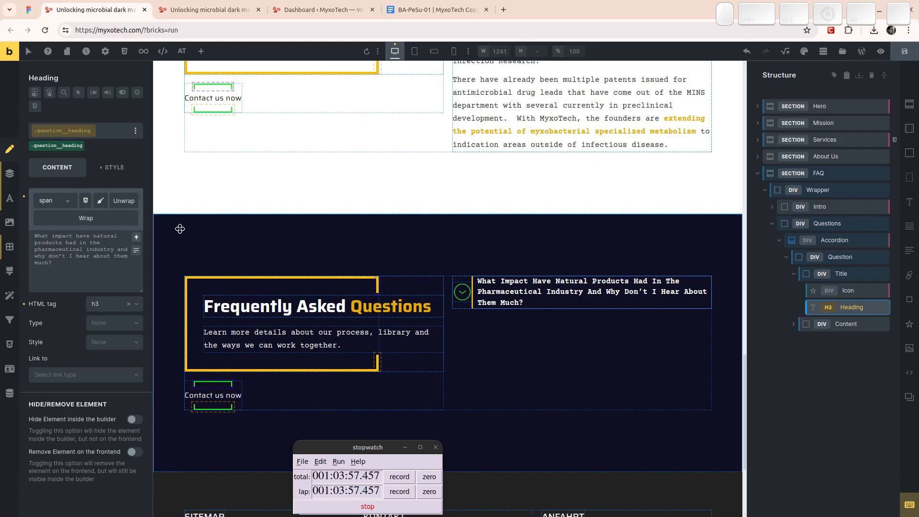
left_click(118, 172)
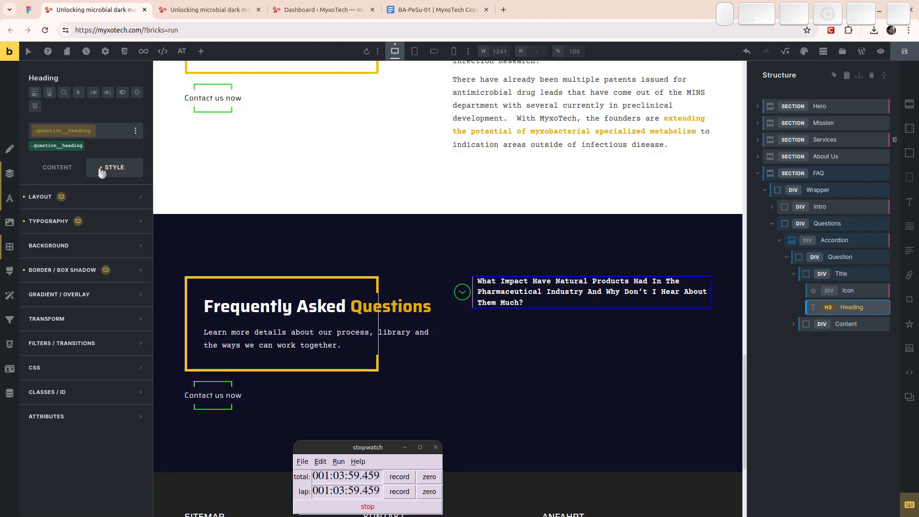
left_click(105, 203)
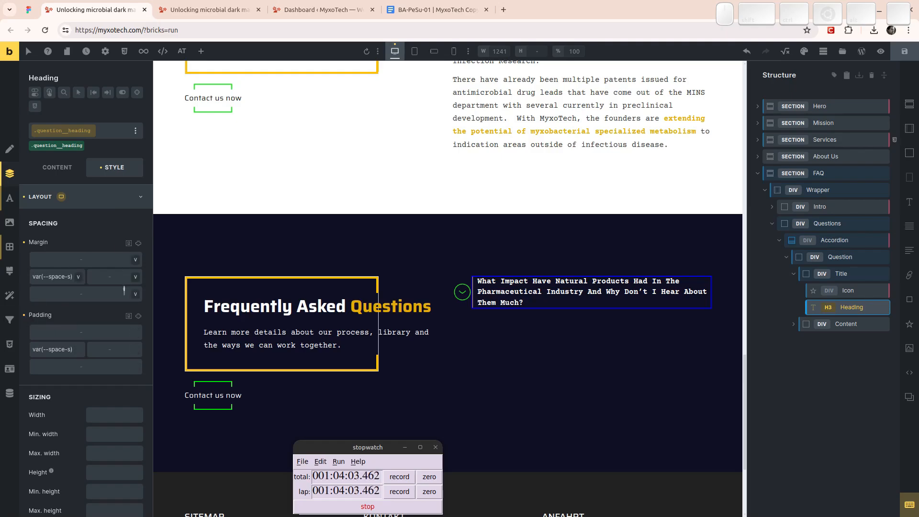
left_click(25, 241)
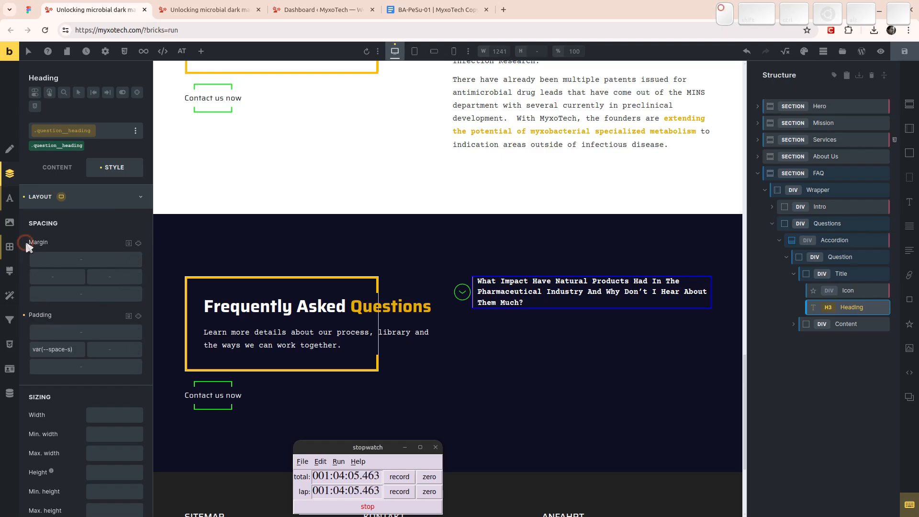
left_click(51, 276)
type("40px")
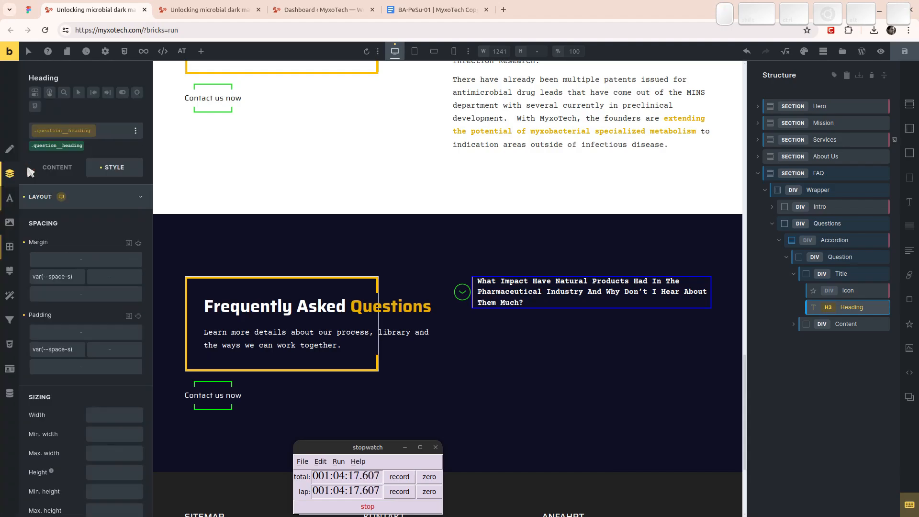
- Inspect the FAQ question heading on the live page with the developer tools to examine its margin rules
key("ctrl+Tab")
key("alt+Tab")
scroll(808, 240, "down", 2)
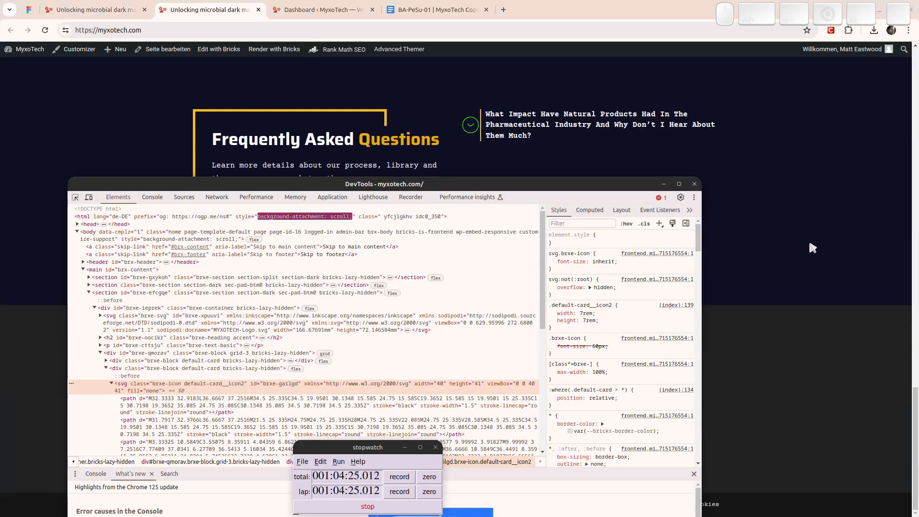
key("ctrl+shift+c")
left_click(500, 126)
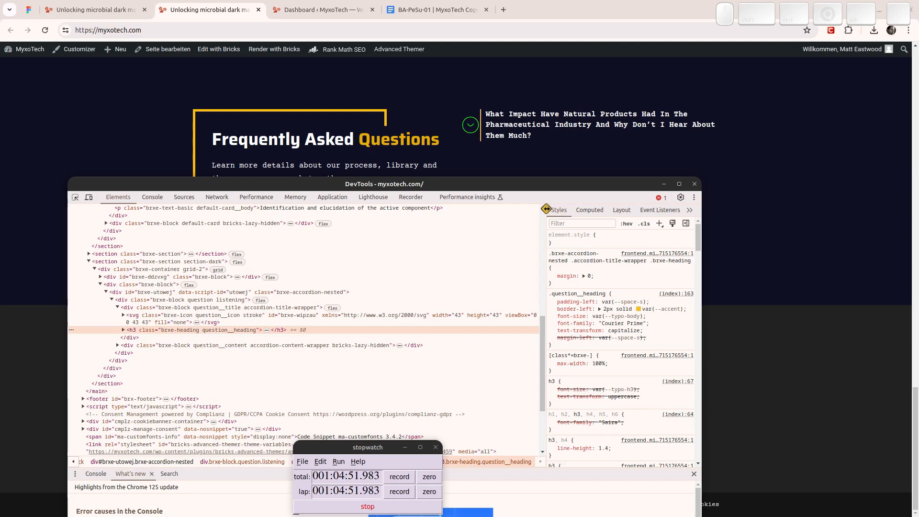
- Append !important to the question heading's var(--space-s) left margin in the builder and save the page
left_click(59, 13)
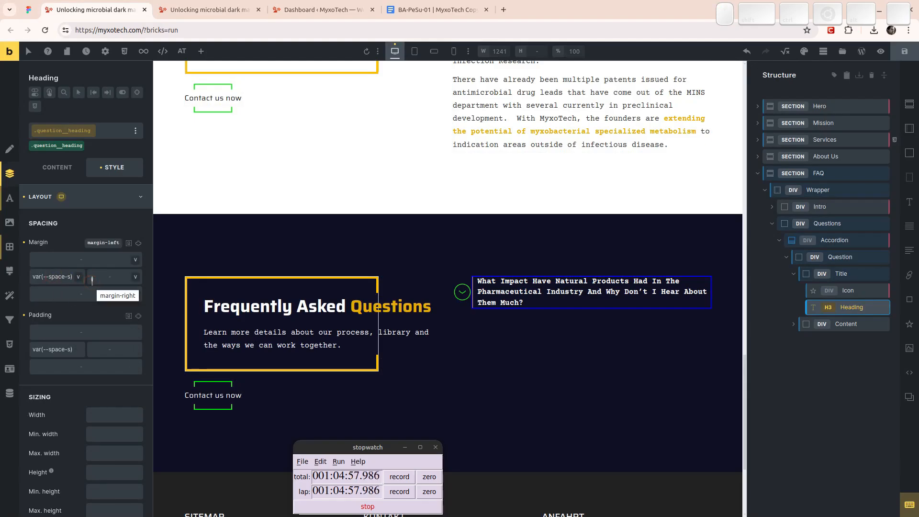
type("!important")
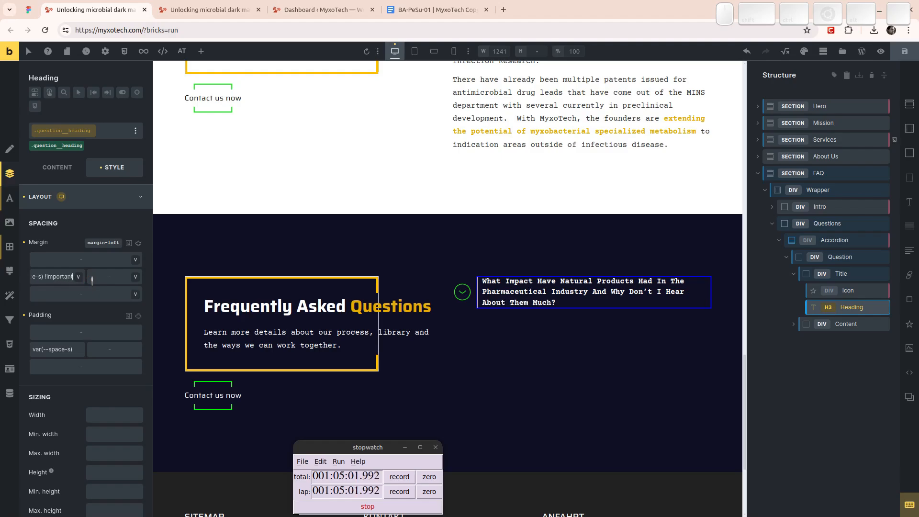
key("Return")
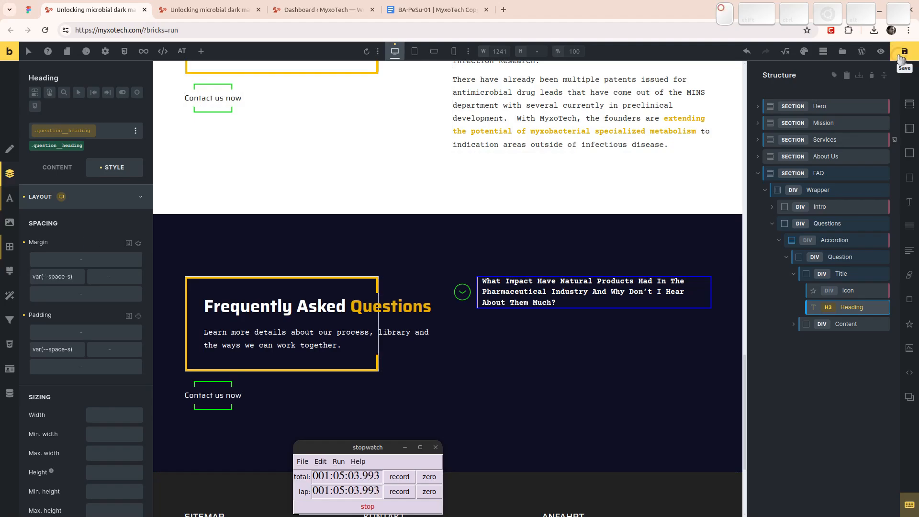
- Select the question's Title element, collapse it and check the heading's spacing on the live page
left_click(845, 288)
left_click(799, 276)
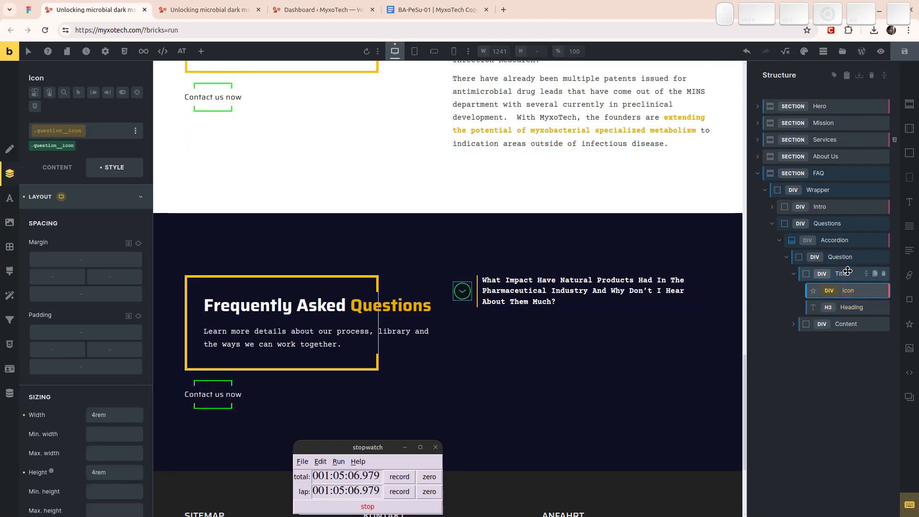
left_click(793, 274)
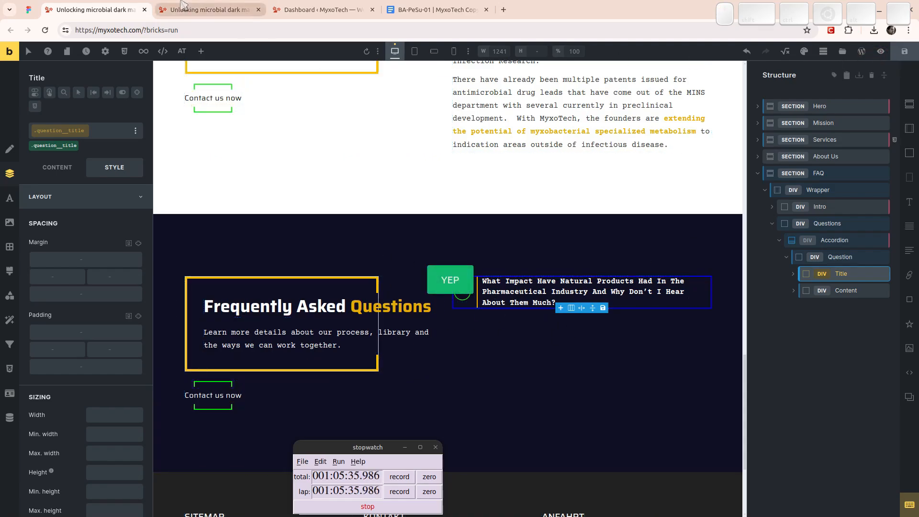
left_click(201, 10)
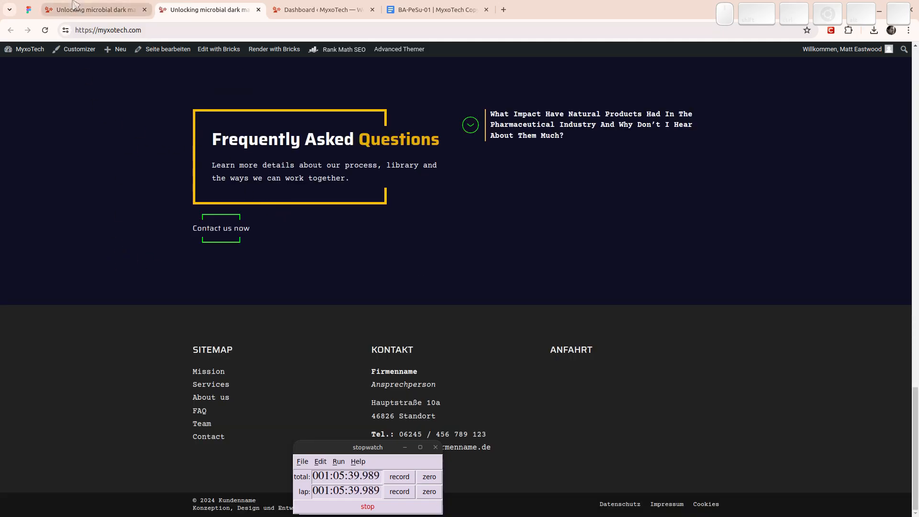
- Back in the builder, collapse the Question element in the accordion and duplicate it
left_click(91, 9)
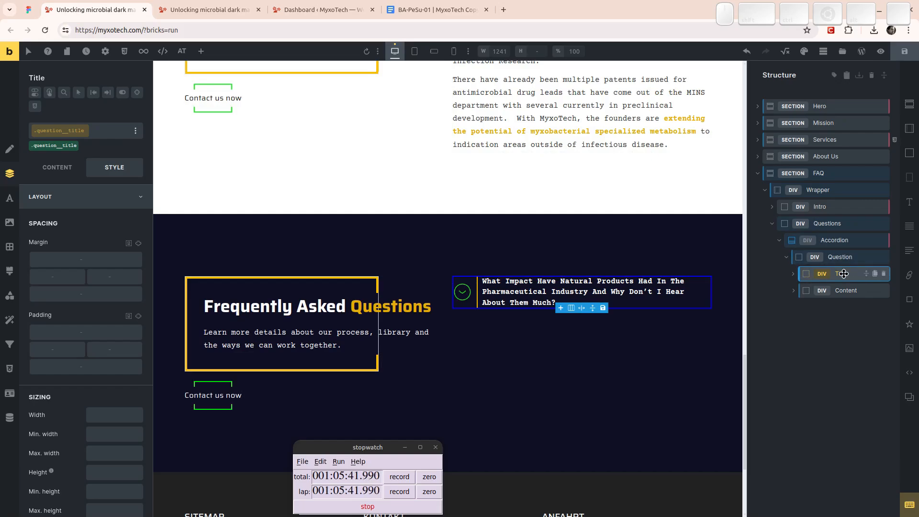
left_click(785, 257)
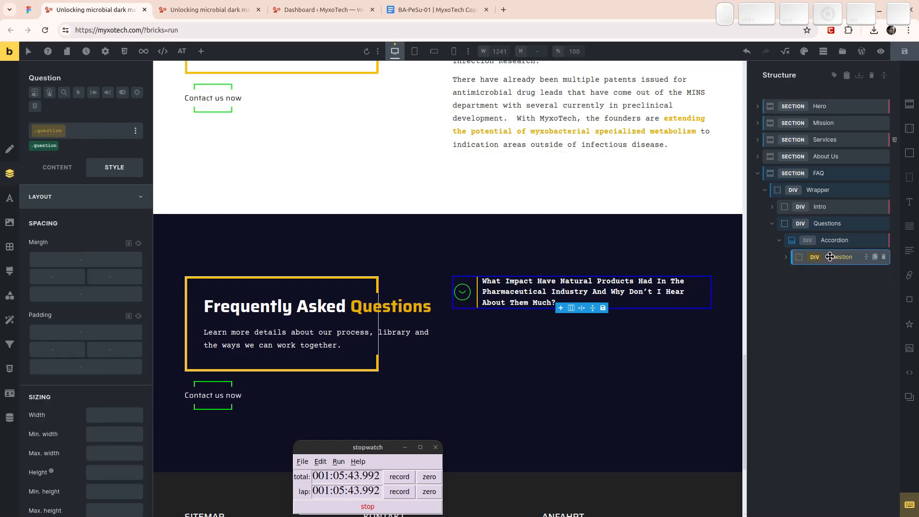
key("ctrl+d")
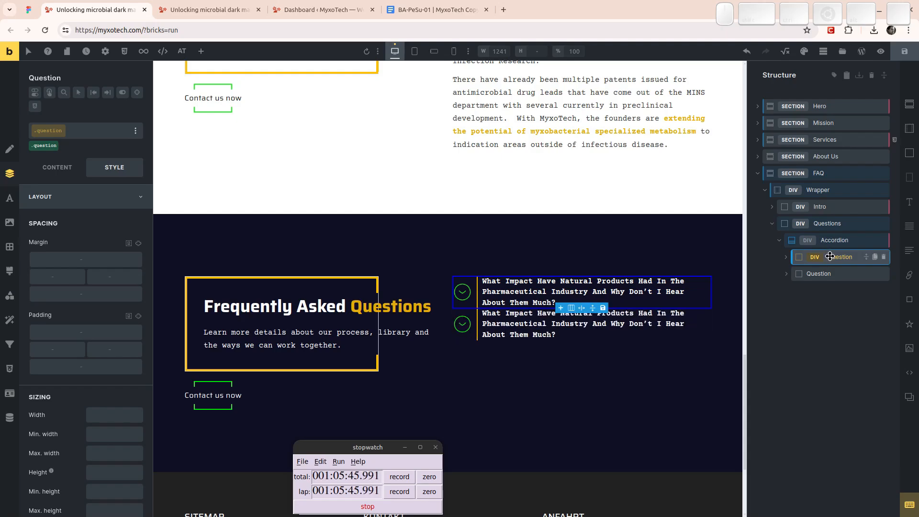
- Examine the Accordion's content and layout settings for an option that controls spacing between the questions
left_click(834, 240)
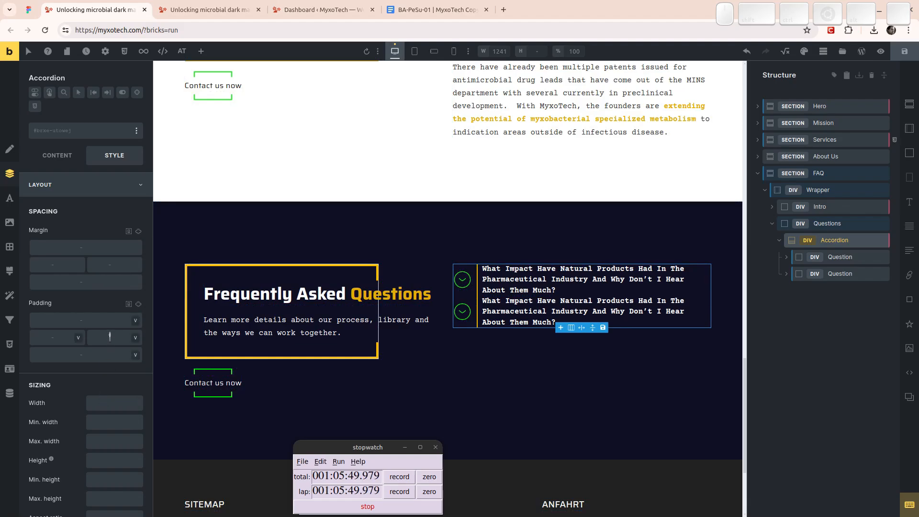
left_click(57, 155)
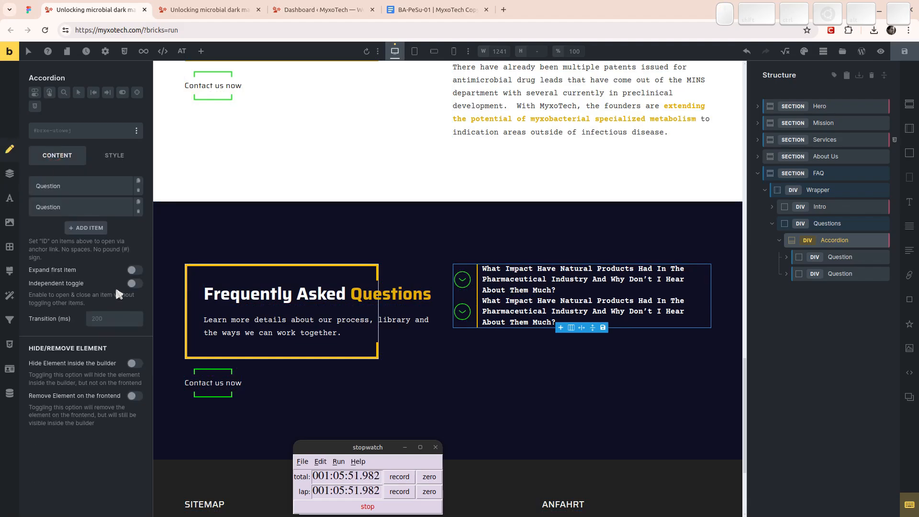
left_click(111, 159)
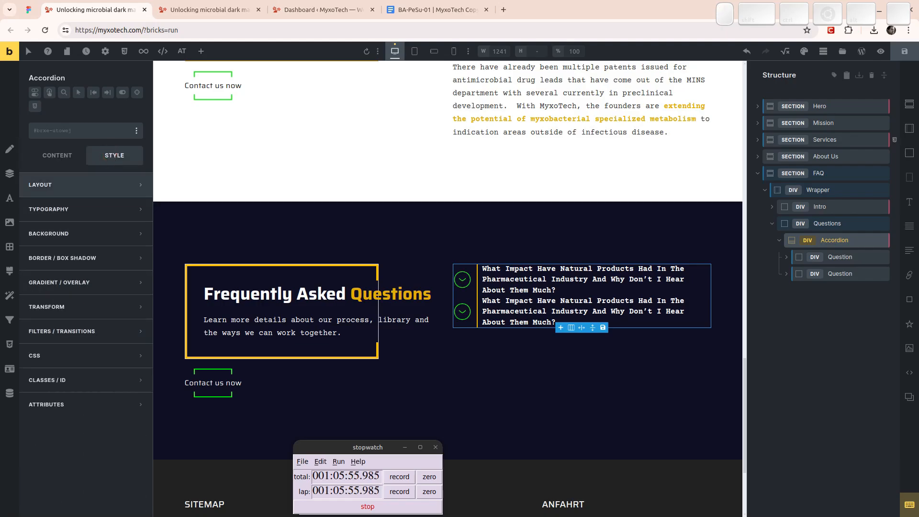
left_click(87, 184)
scroll(87, 295, "down", 15)
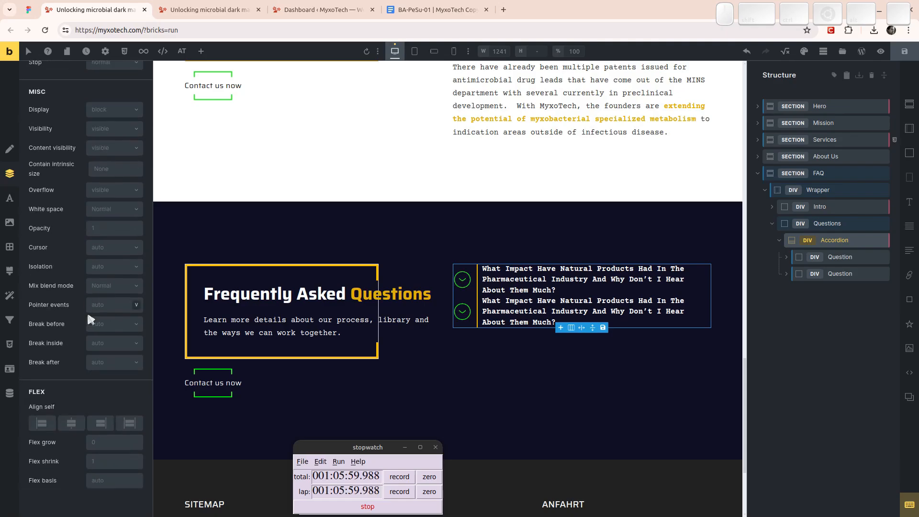
scroll(87, 311, "up", 15)
left_click(57, 156)
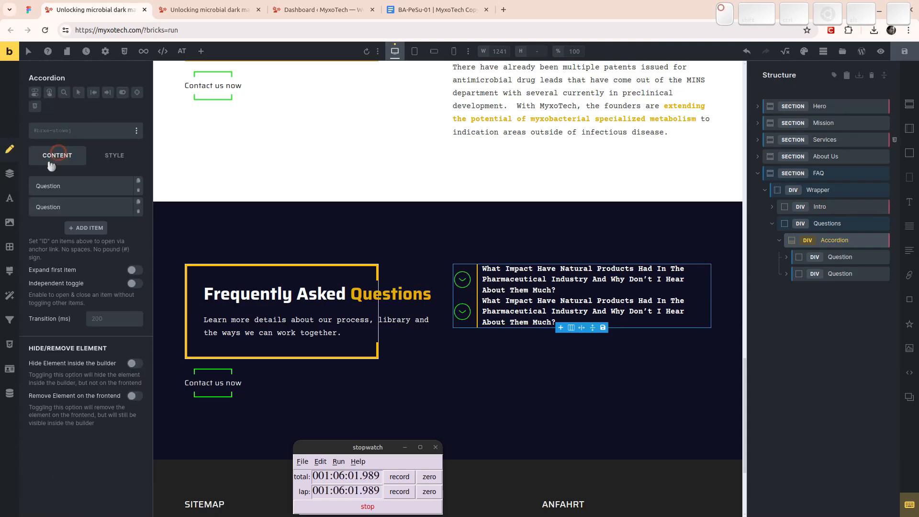
- Add custom CSS to the Accordion: a %root% rule with row-gap: var(--space-content) !important;
left_click(10, 344)
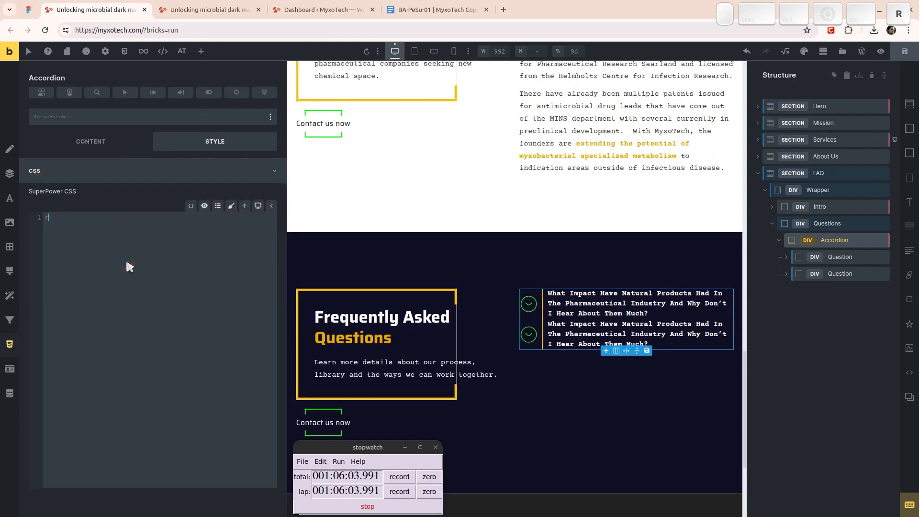
left_click(127, 262)
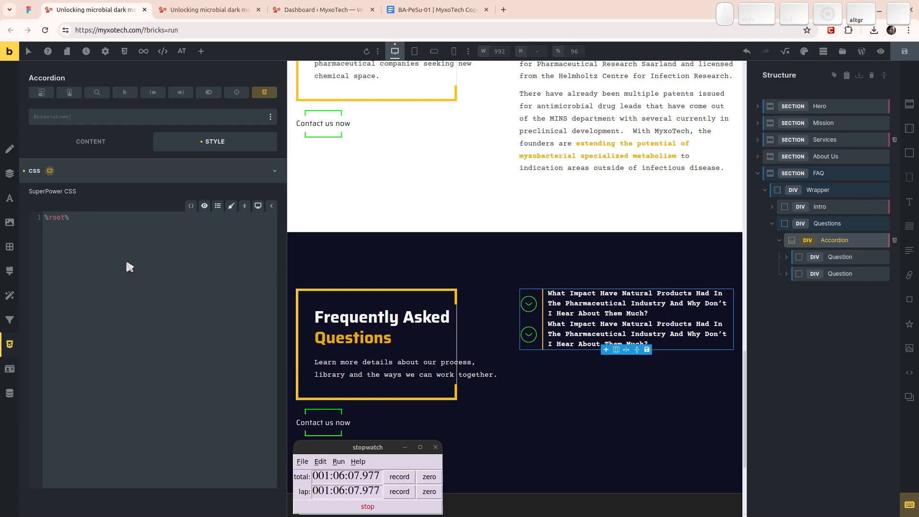
type("{}")
key("Left")
key("Return")
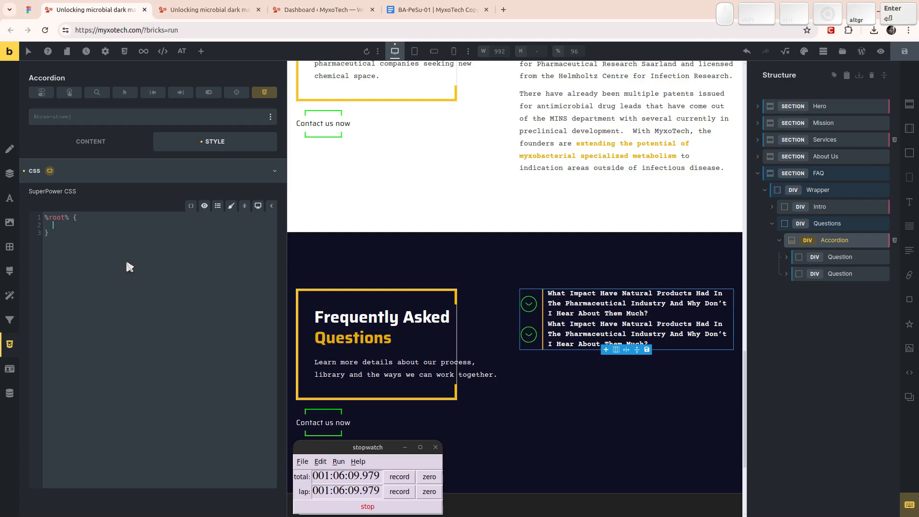
type("row")
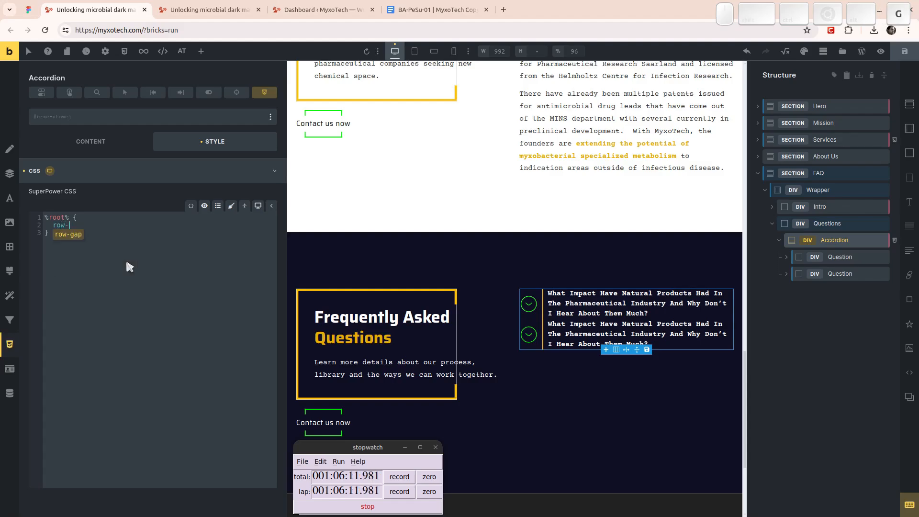
type("-gap: ")
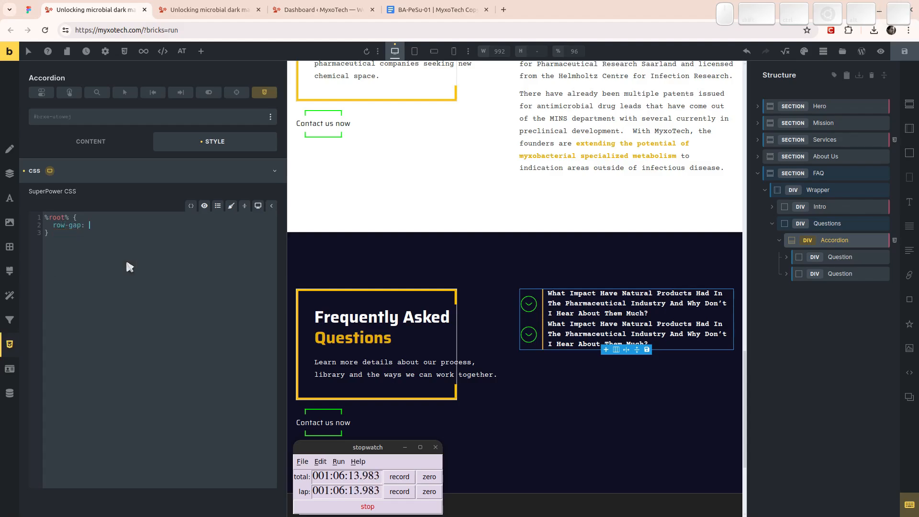
type("content")
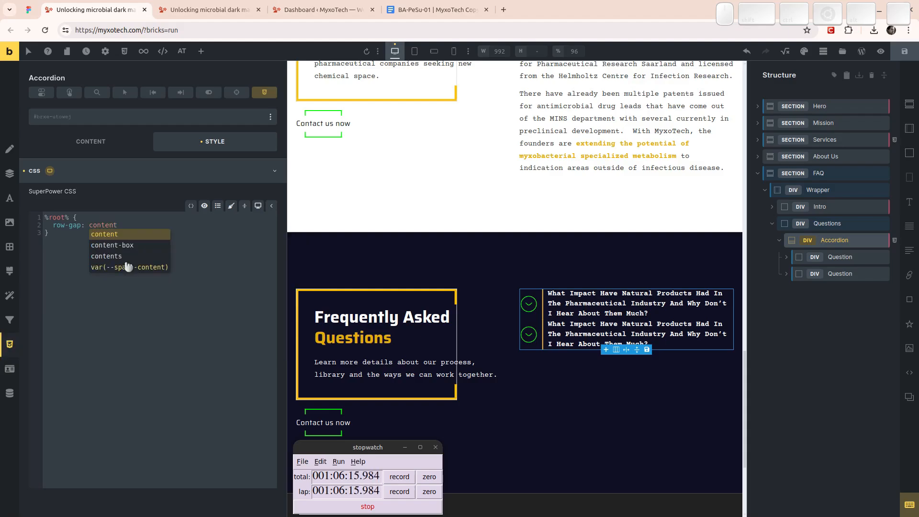
left_click(128, 267)
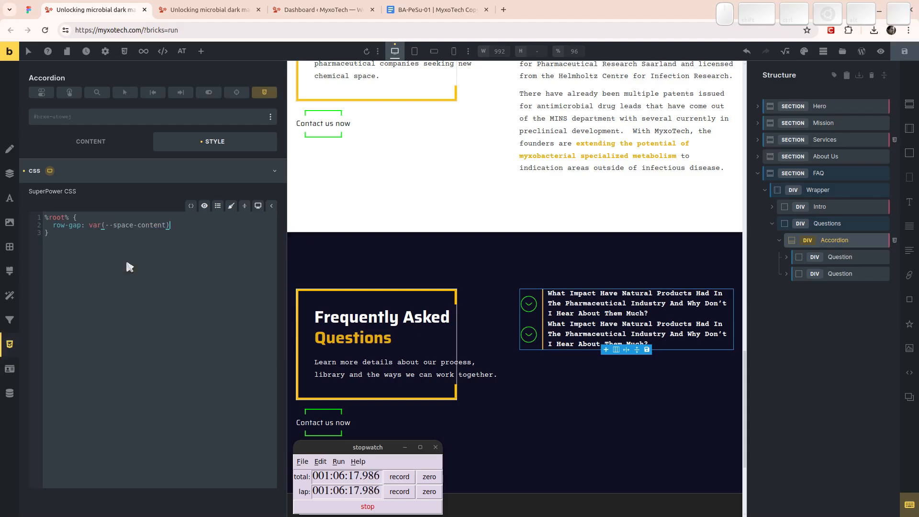
type("!importanz")
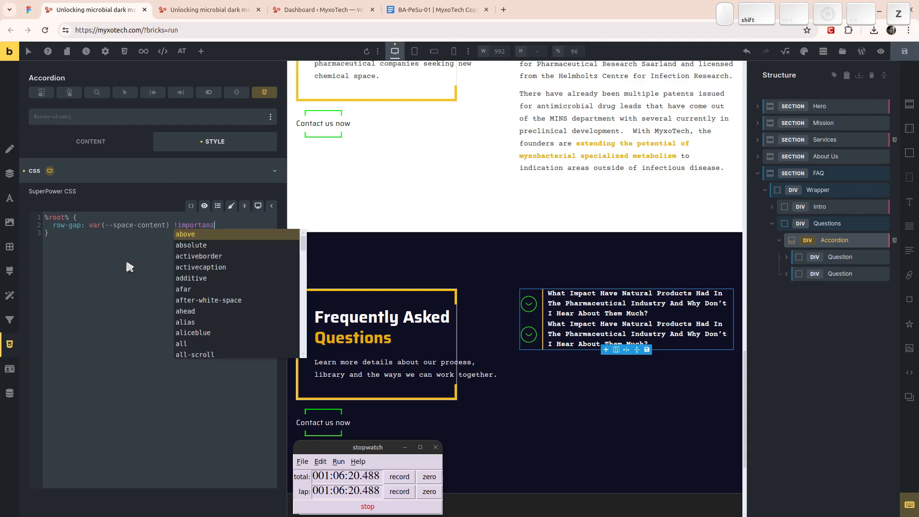
key("BackSpace")
type("t;")
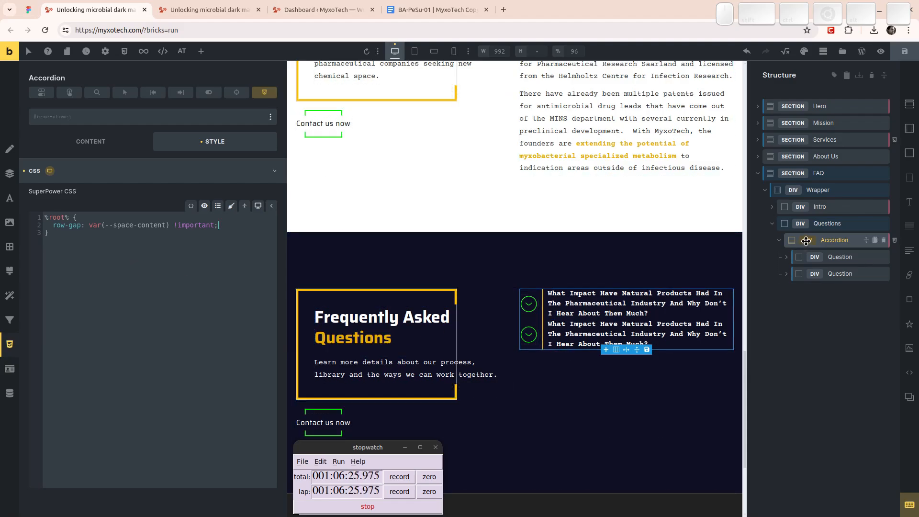
- Save the accordion changes and reload the live page to check the spacing between the questions
left_click(904, 51)
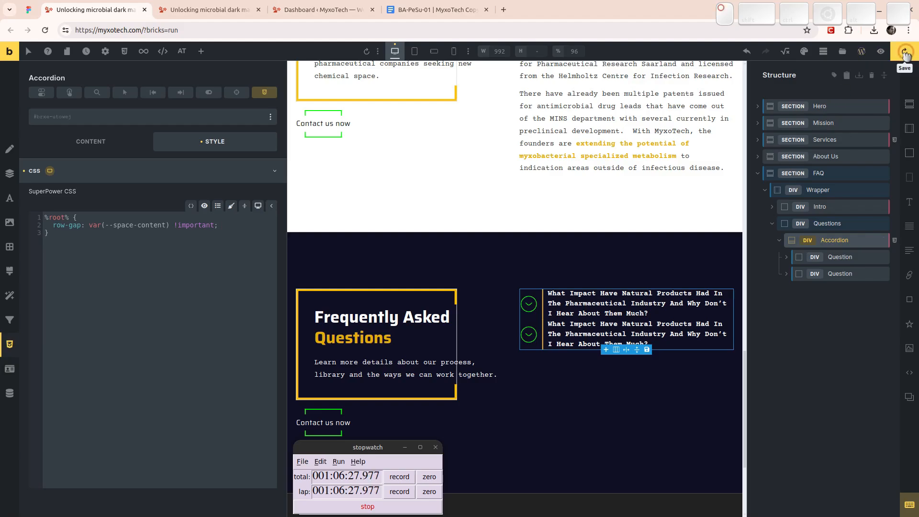
left_click(208, 6)
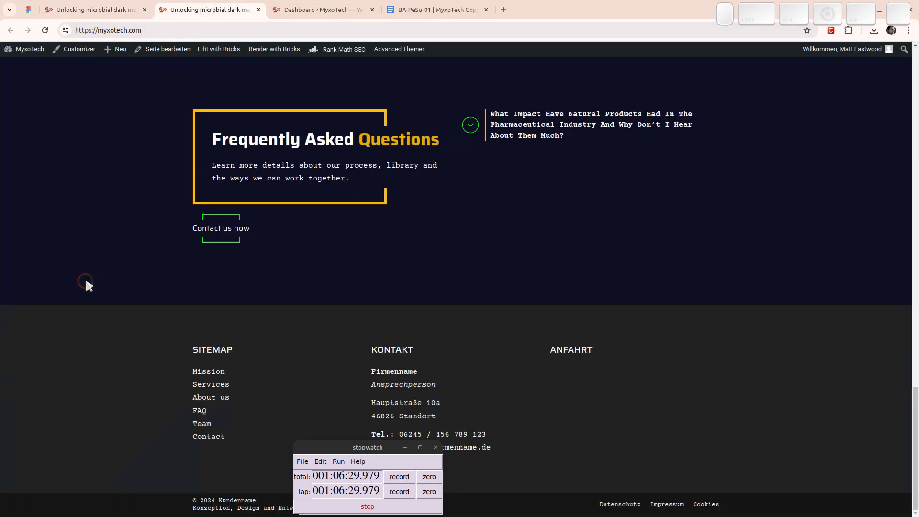
key("F5")
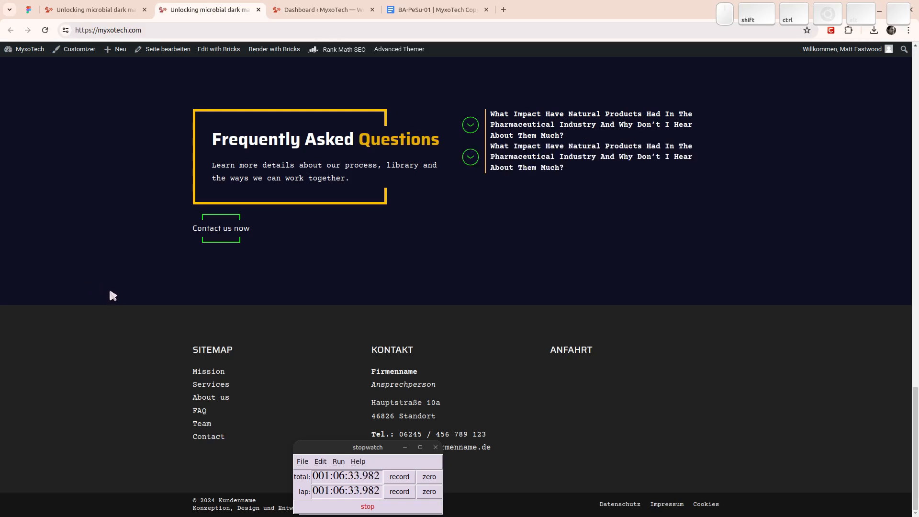
- Inspect the second question's block on the live page in DevTools and toggle its .question row-gap rule off and on
key("ctrl+shift+i")
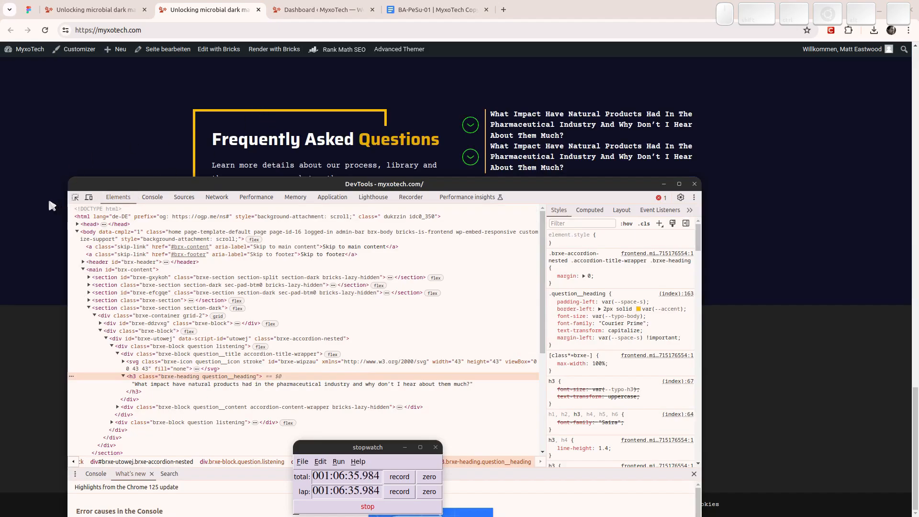
left_click(75, 197)
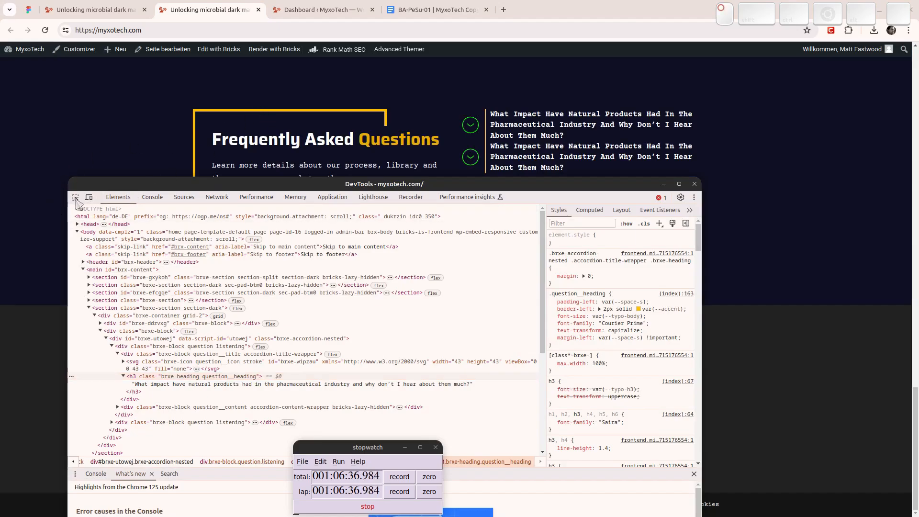
left_click(475, 150)
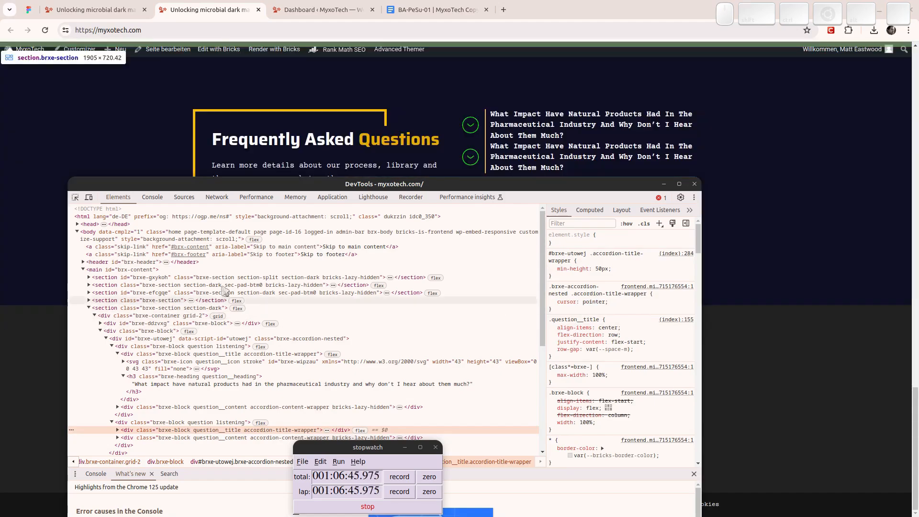
left_click(175, 421)
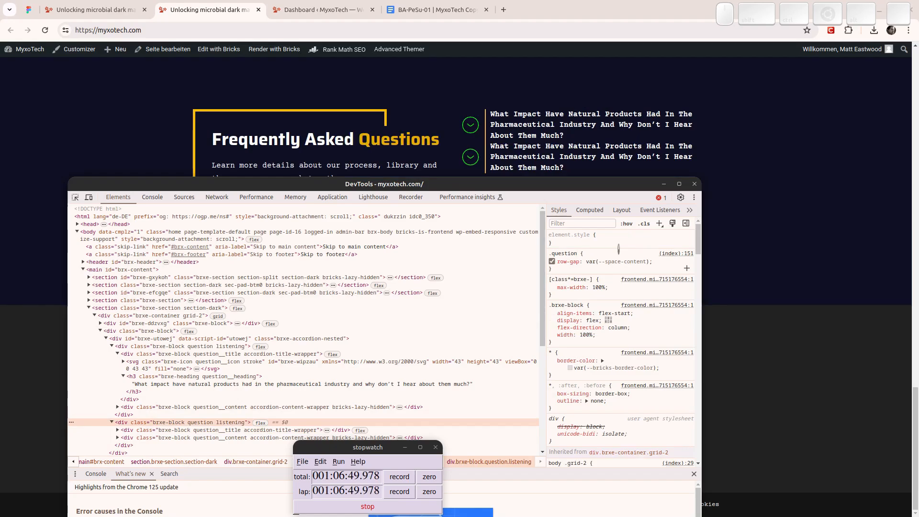
left_click(552, 262)
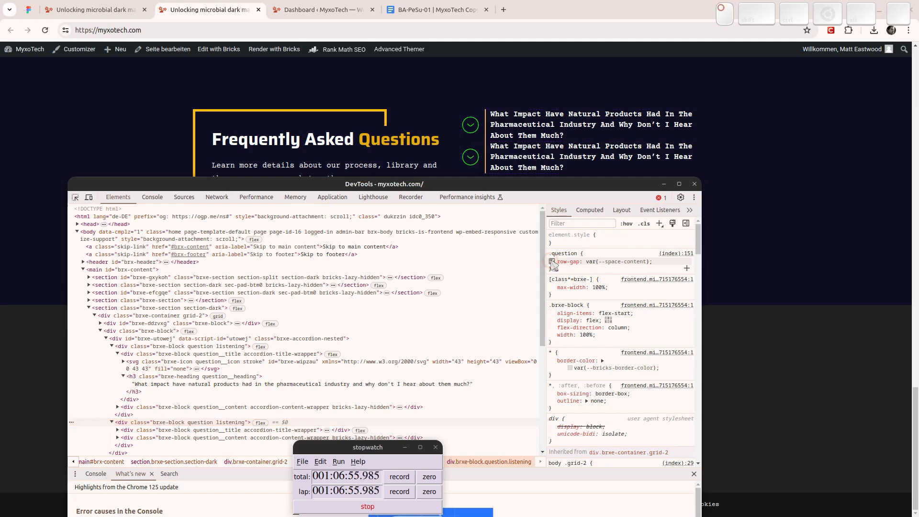
left_click(552, 262)
key("Escape")
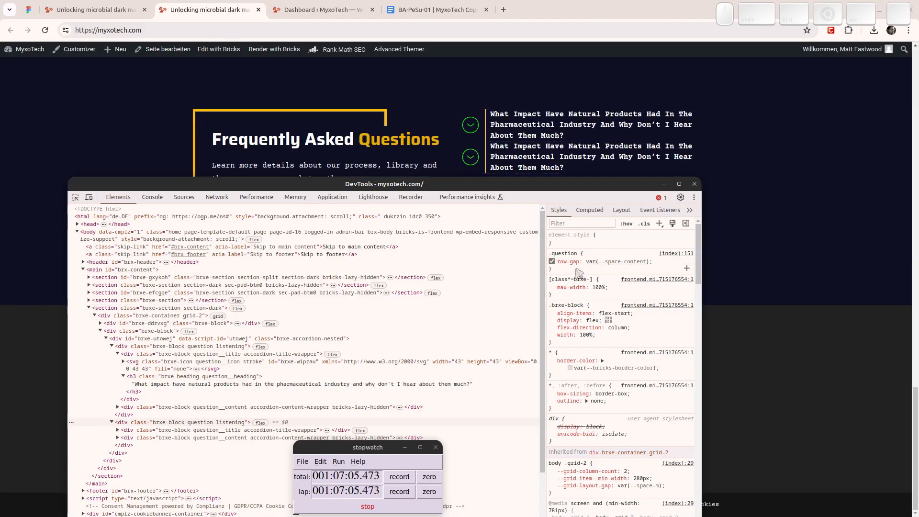
- Try changing the row-gap property to gap in the .question rule in DevTools
mouse_move(571, 261)
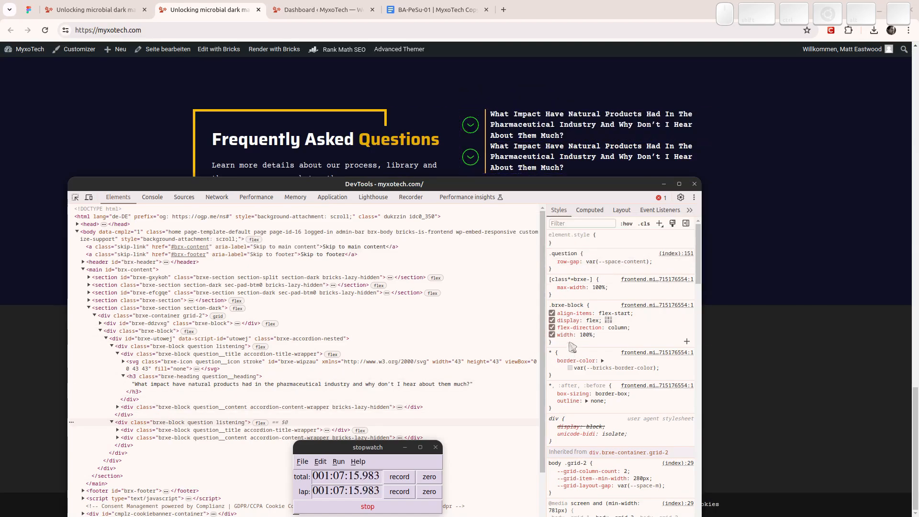
left_click(562, 261)
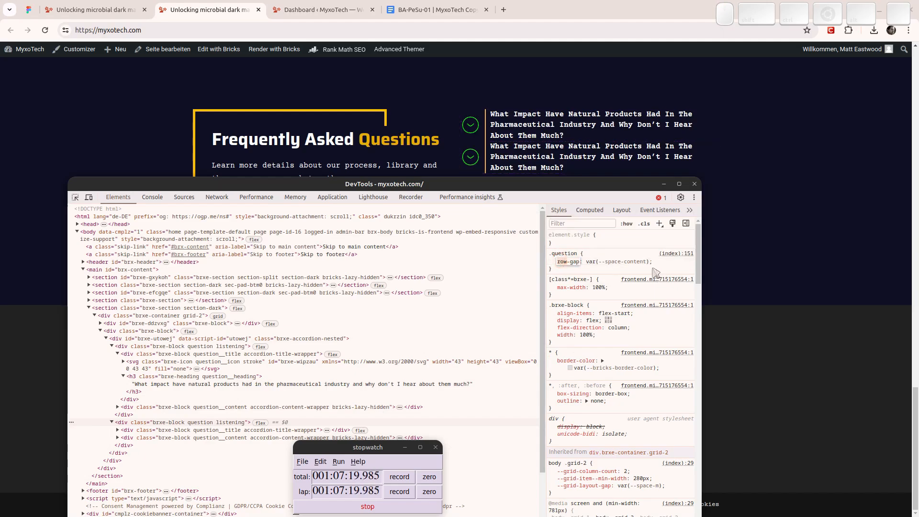
key("Delete")
key("Delete")
key("Delete")
key("Delete")
key("Tab")
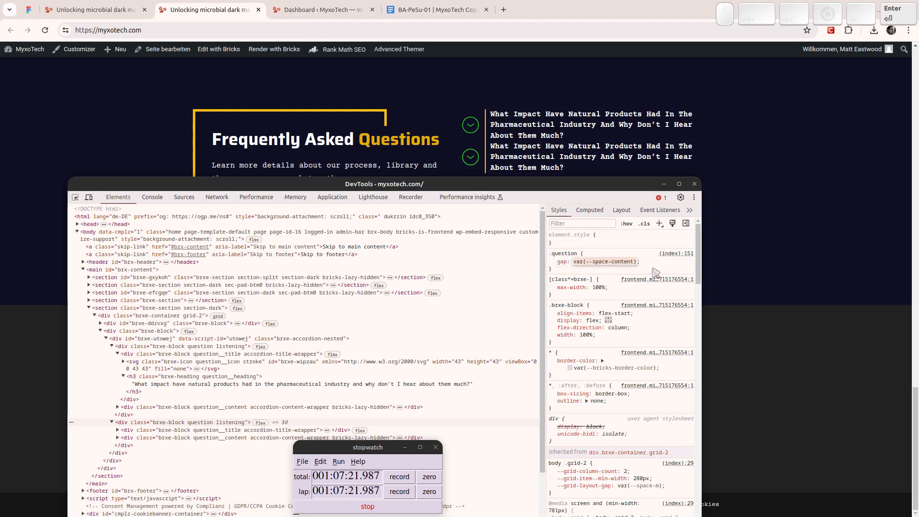
- Back in the builder, expand the first Question with its Title and Content and examine the nested elements down to the Rich Text
left_click(94, 10)
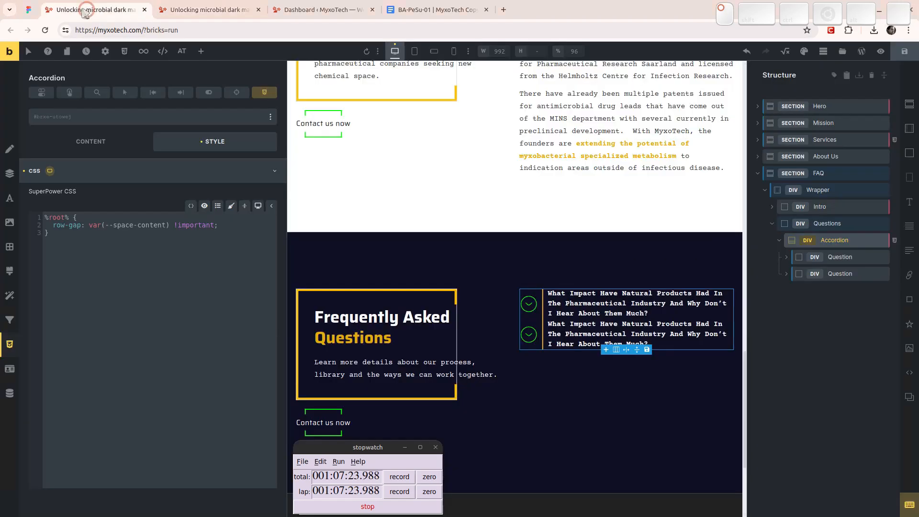
left_click(829, 254)
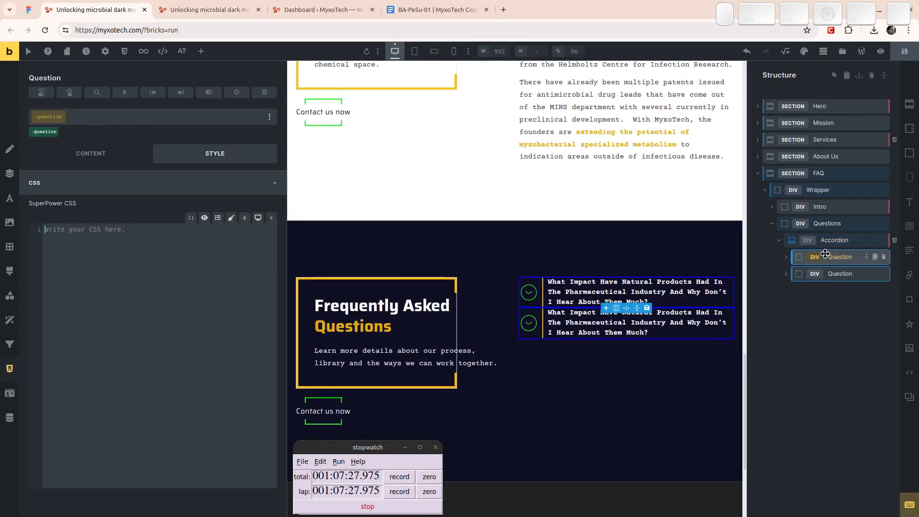
left_click(786, 257)
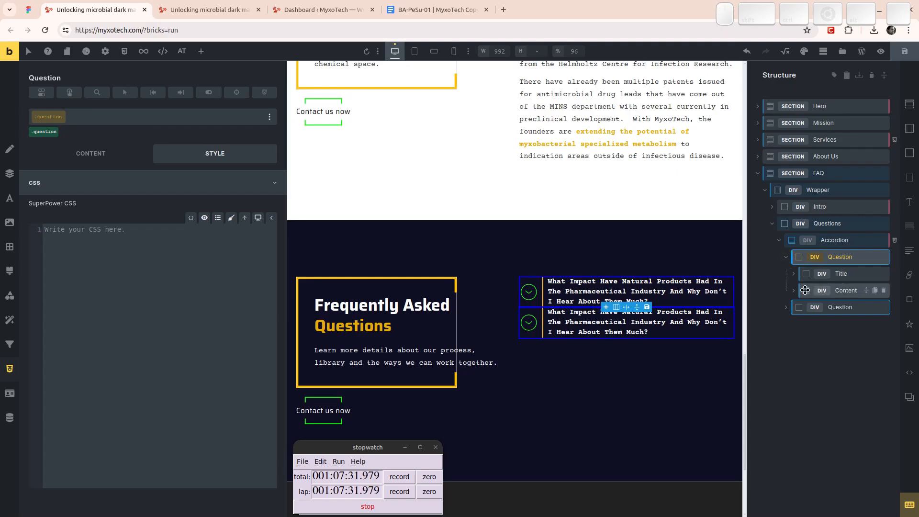
left_click(794, 274)
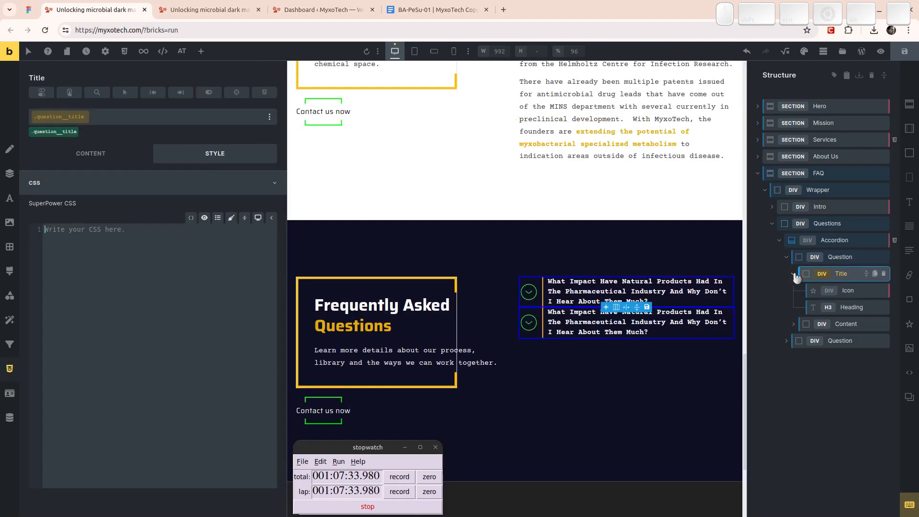
left_click(849, 324)
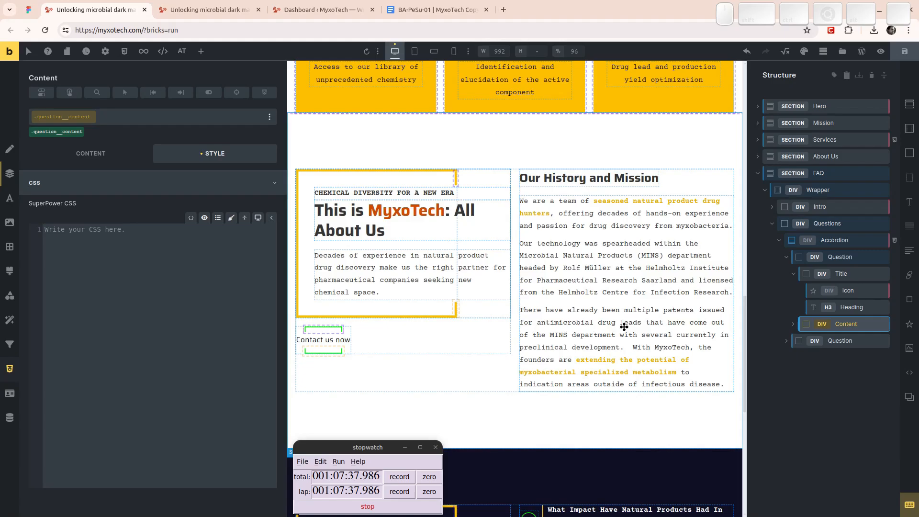
scroll(623, 322, "down", 6)
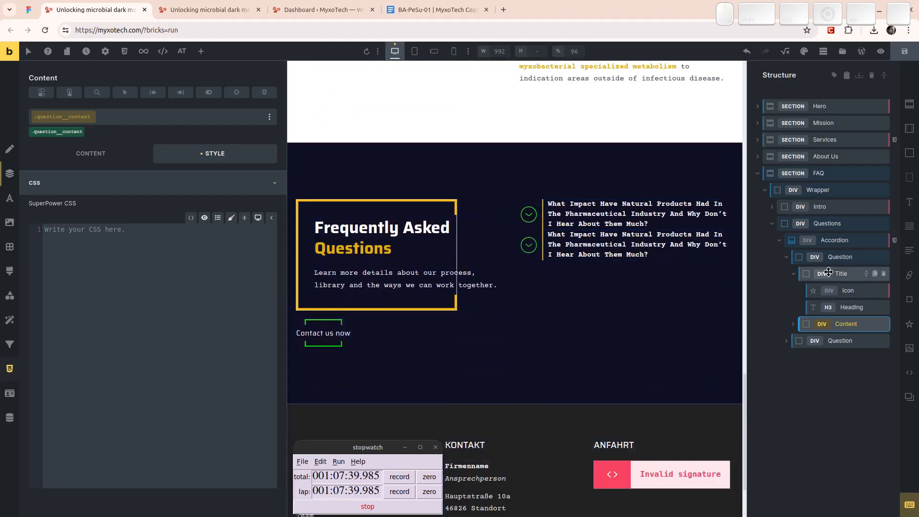
left_click(793, 324)
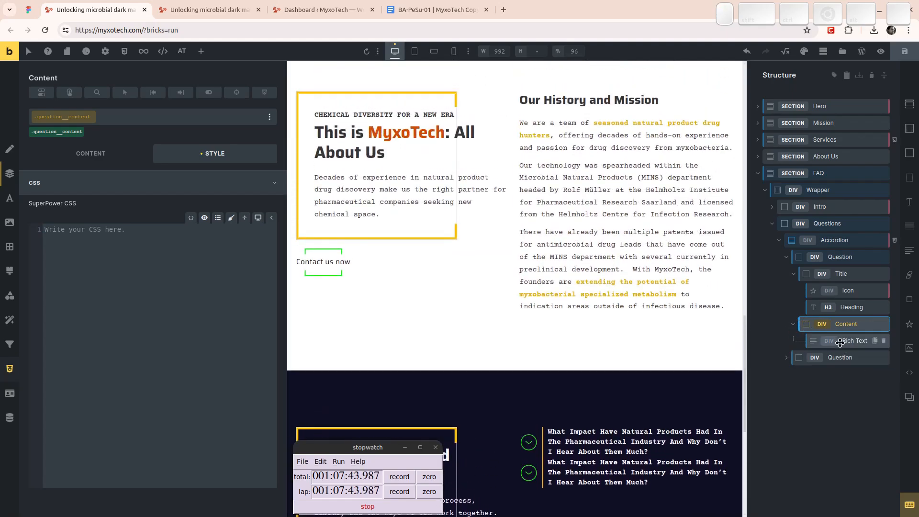
left_click(840, 342)
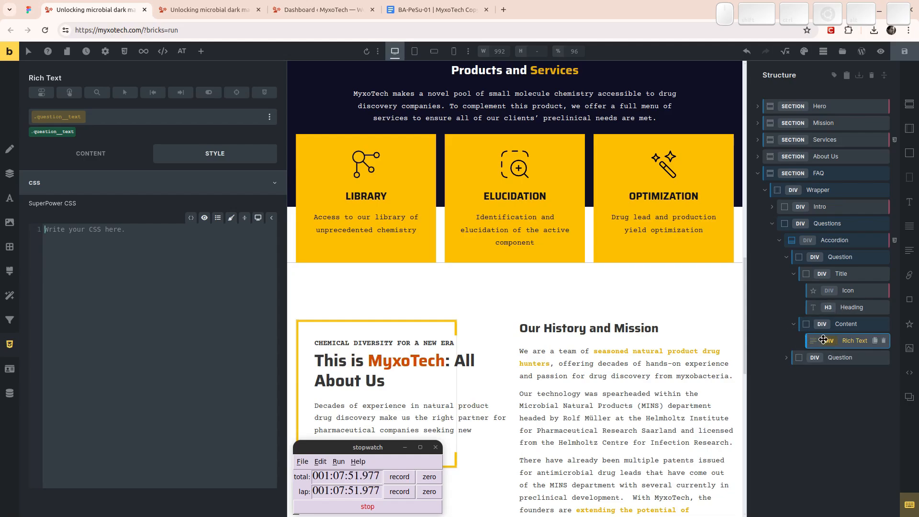
scroll(618, 334, "down", 8)
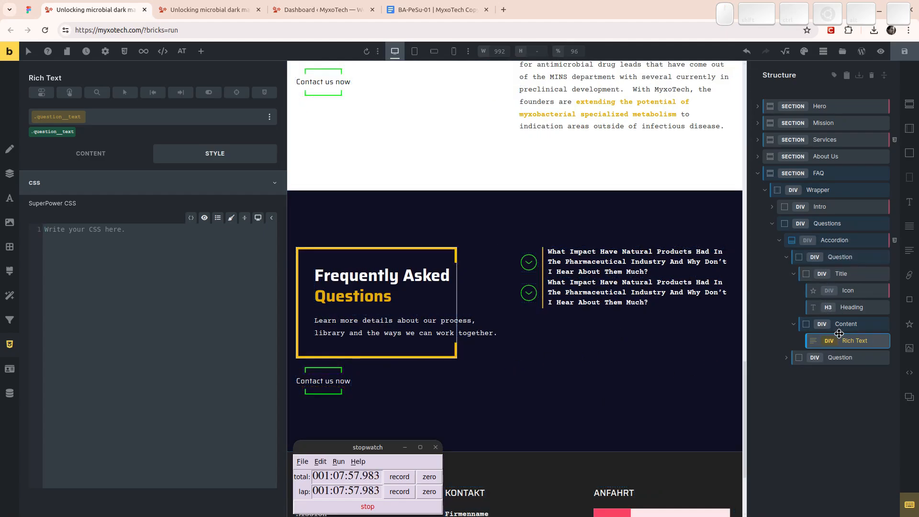
- Clear the row gap of the question__title class on the first question's Title element
left_click(841, 273)
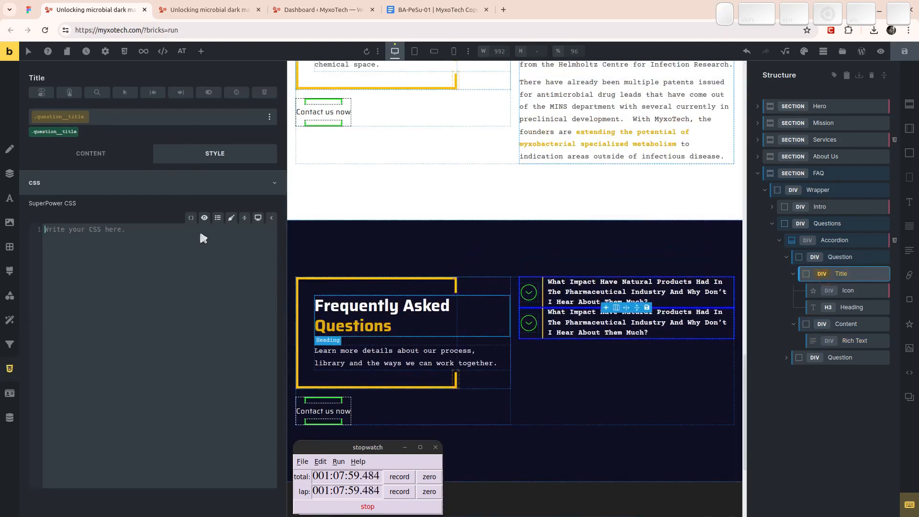
left_click(91, 154)
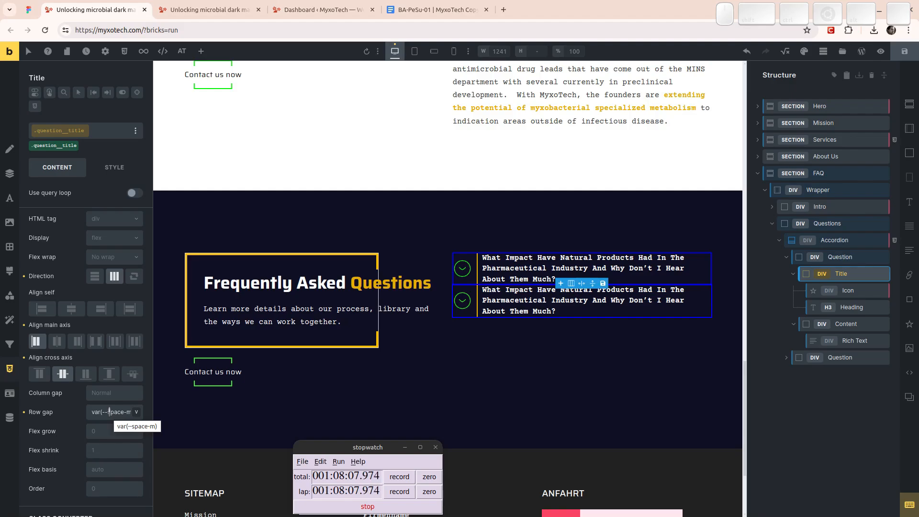
left_click(25, 413)
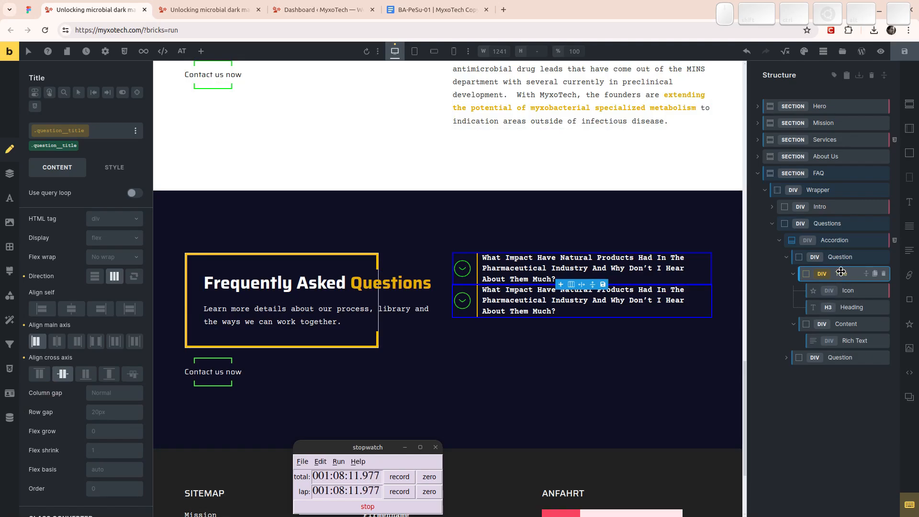
- Check the Question element's layout settings, save the page and expand the first question on the live page
left_click(831, 258)
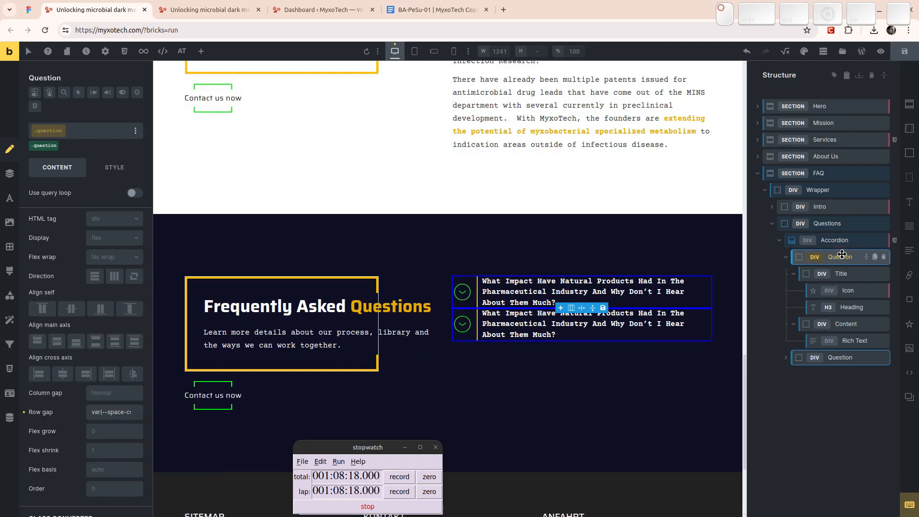
left_click(904, 52)
key("ctrl+Tab")
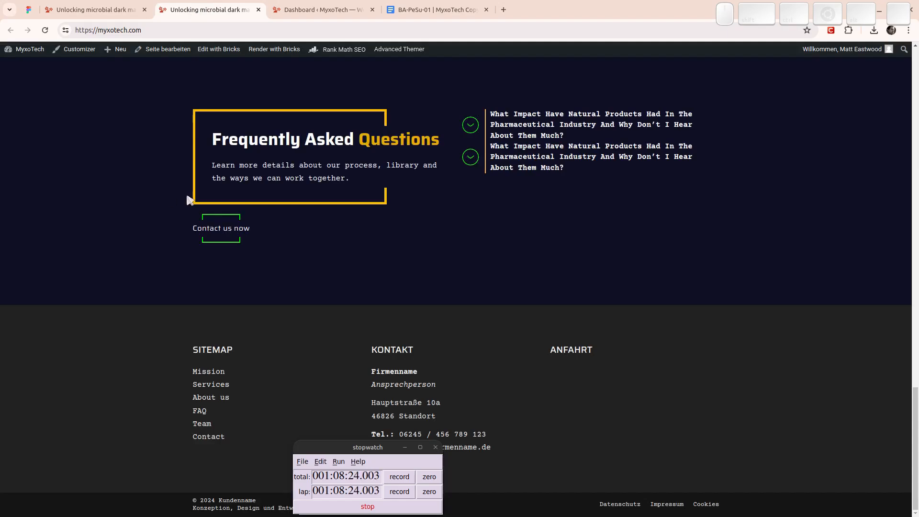
left_click(471, 125)
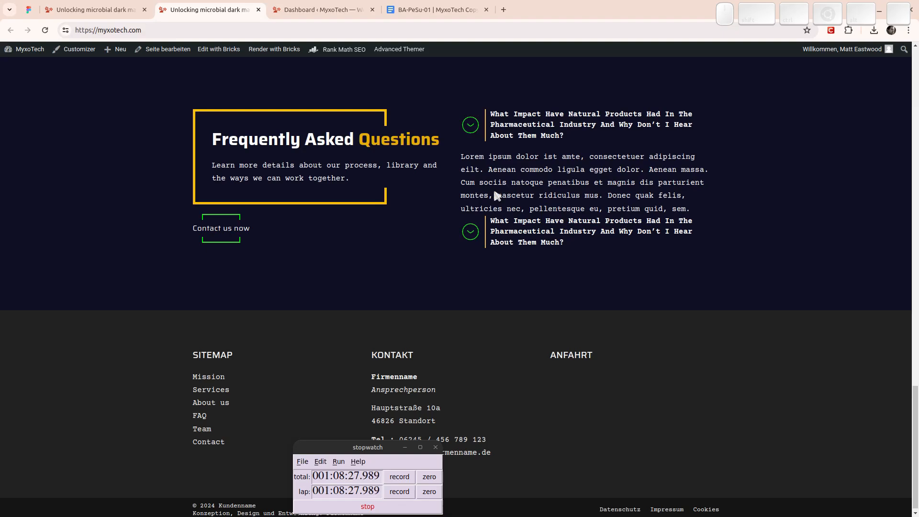
- Inspect the open question and its parent accordion container in DevTools, checking how the row-gap rules apply
key("ctrl+shift+i")
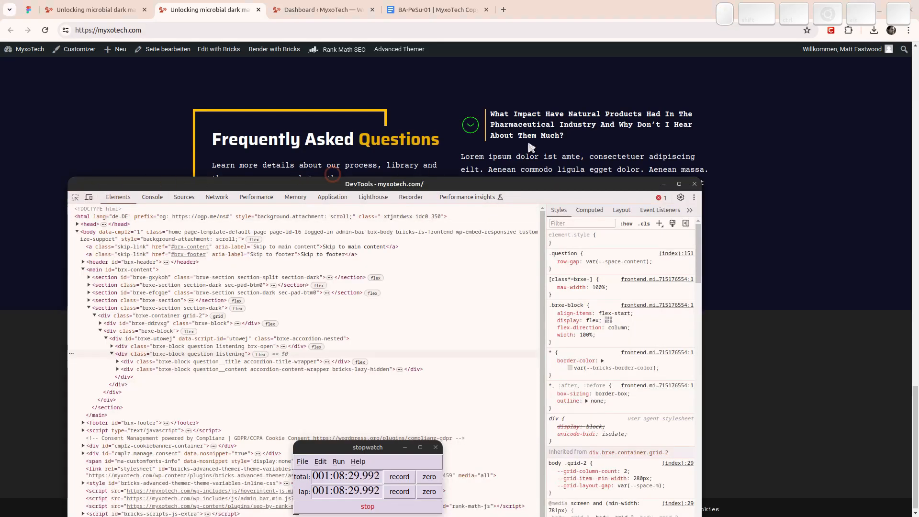
left_click(506, 147)
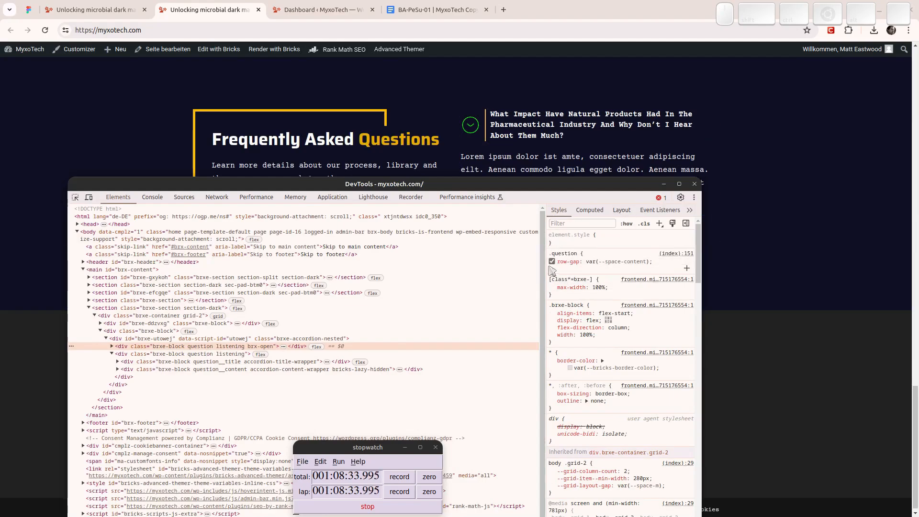
mouse_move(564, 256)
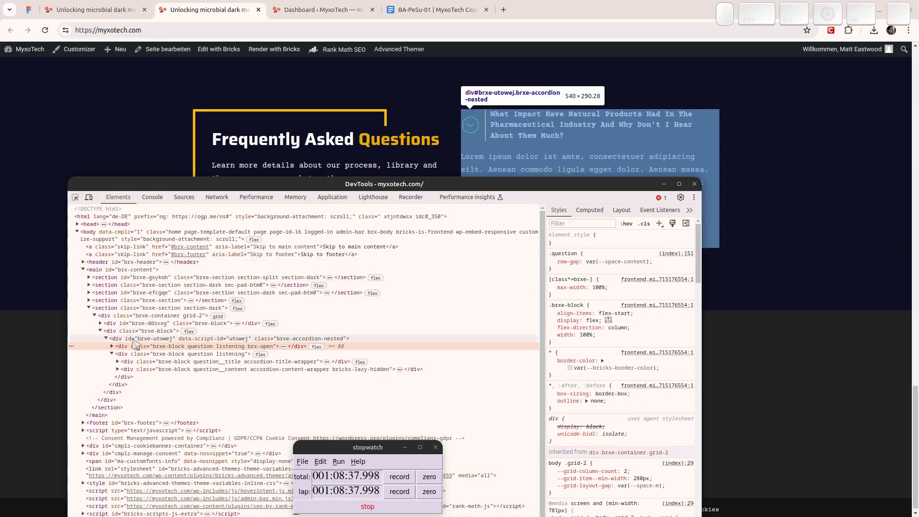
left_click(135, 339)
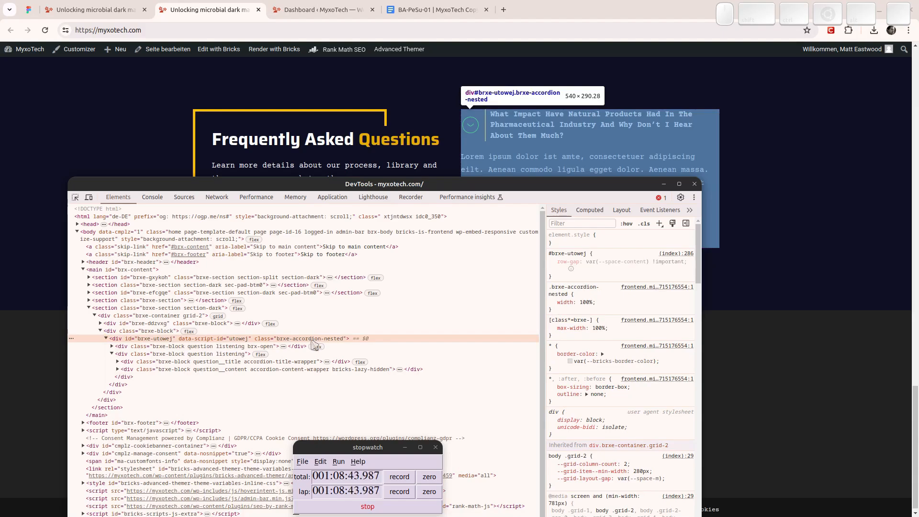
mouse_move(572, 271)
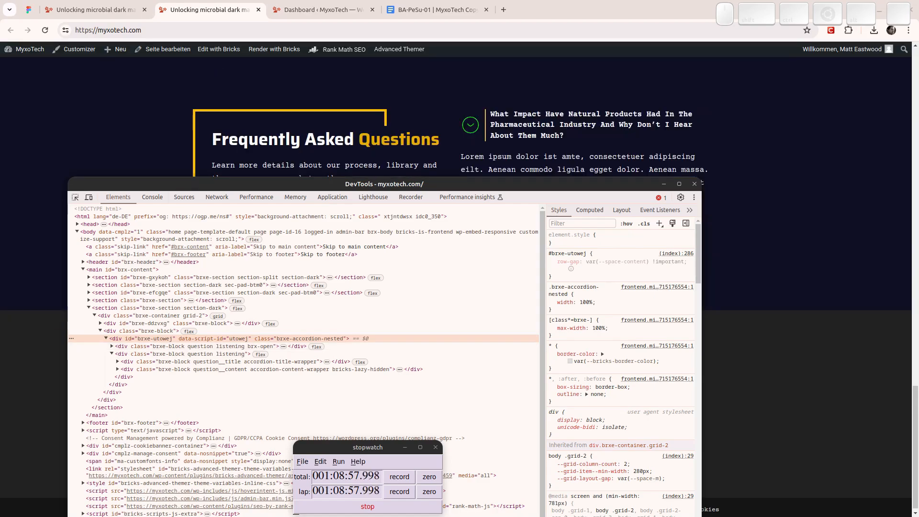
- Back in the Bricks builder, open the Accordion element's custom CSS and add display: flex; above the row-gap rule
left_click(96, 10)
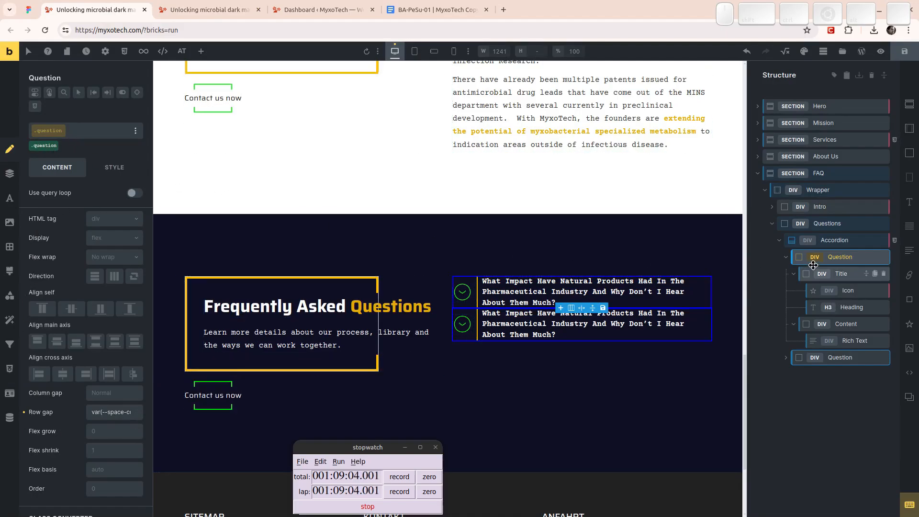
left_click(828, 239)
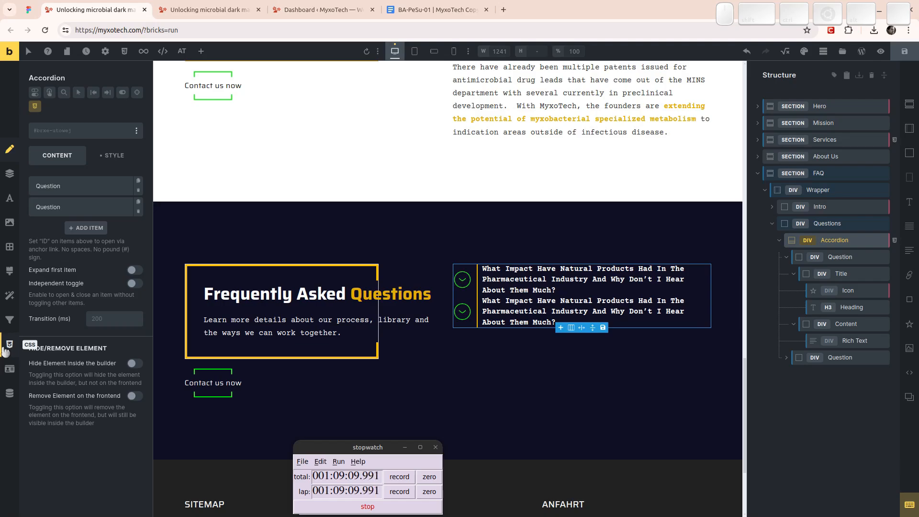
left_click(111, 158)
left_click(118, 360)
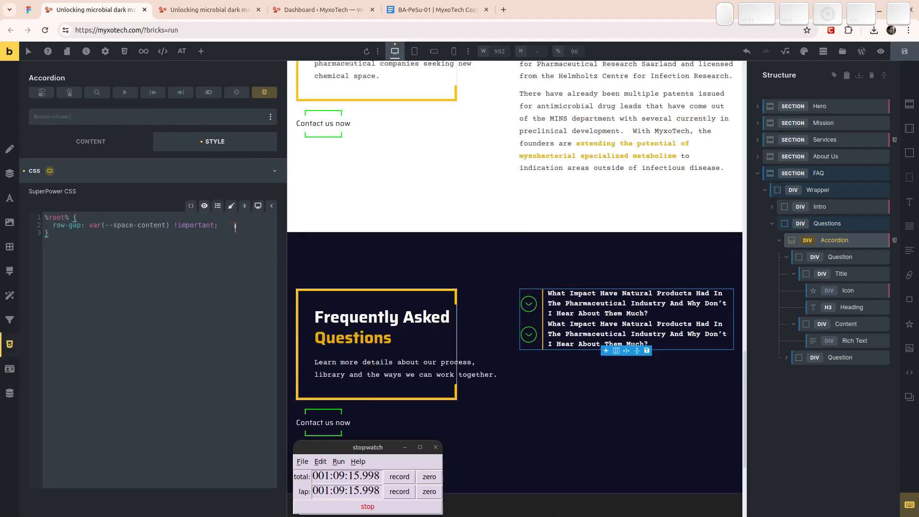
key("Return")
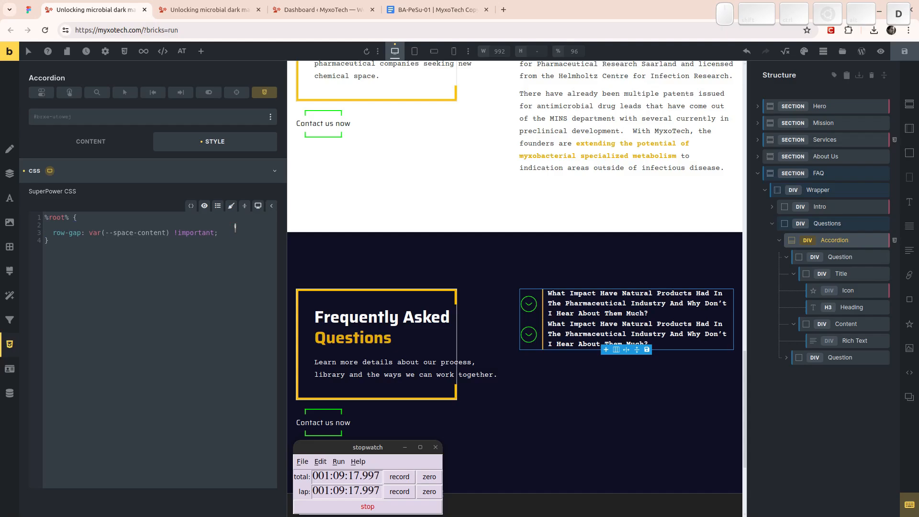
type("display: flex;")
key("Return")
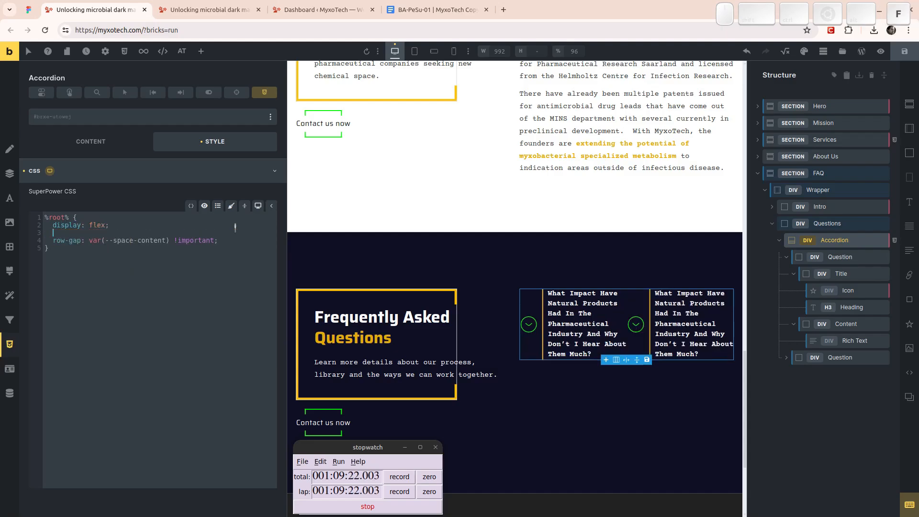
- Add flex-direction: column; to the Accordion's %root% rule and save the page
type("flex-d")
key("Return")
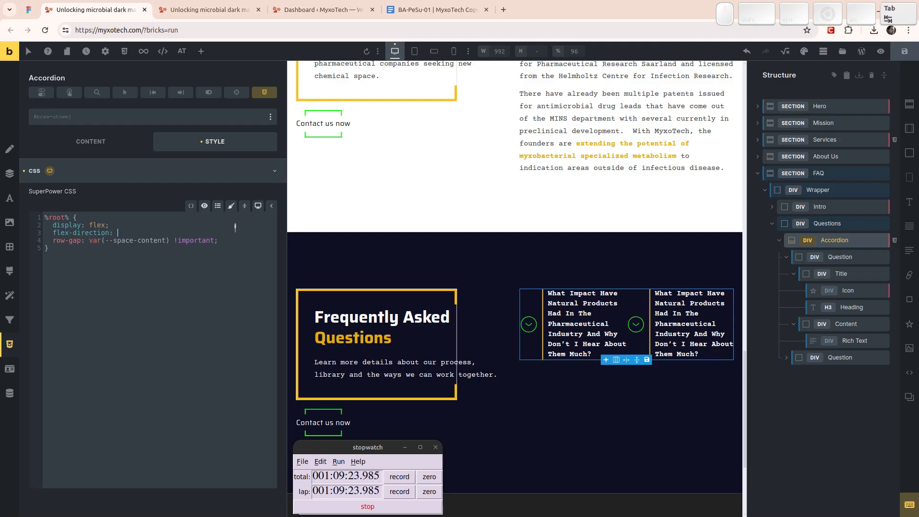
type(": ")
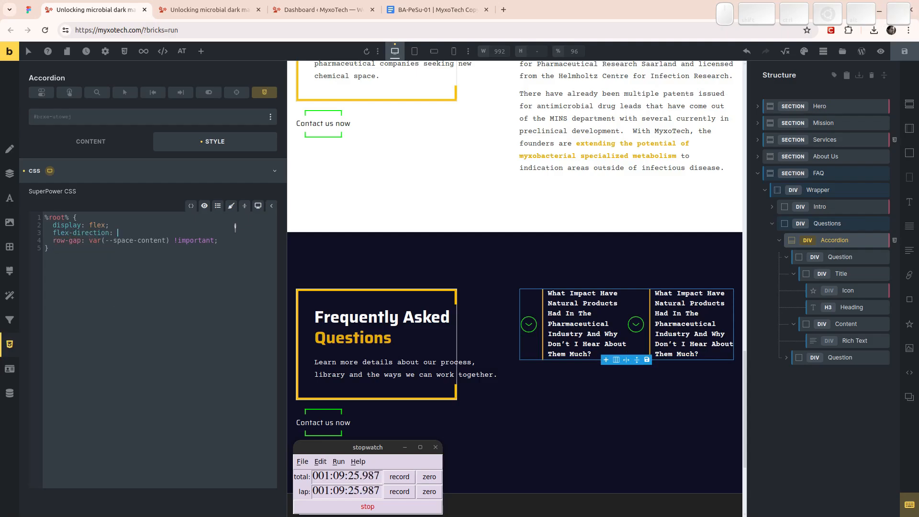
type("row;")
key("BackSpace")
key("BackSpace")
key("BackSpace")
type("ci;")
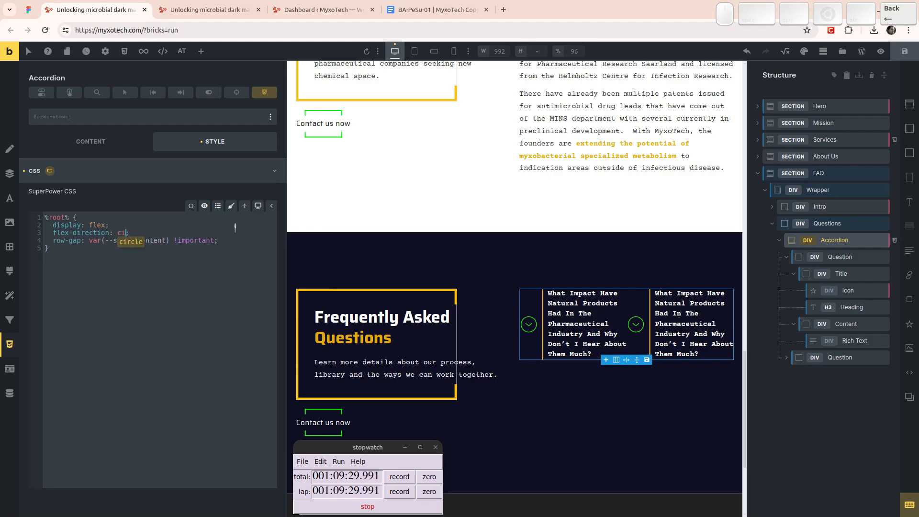
key("BackSpace")
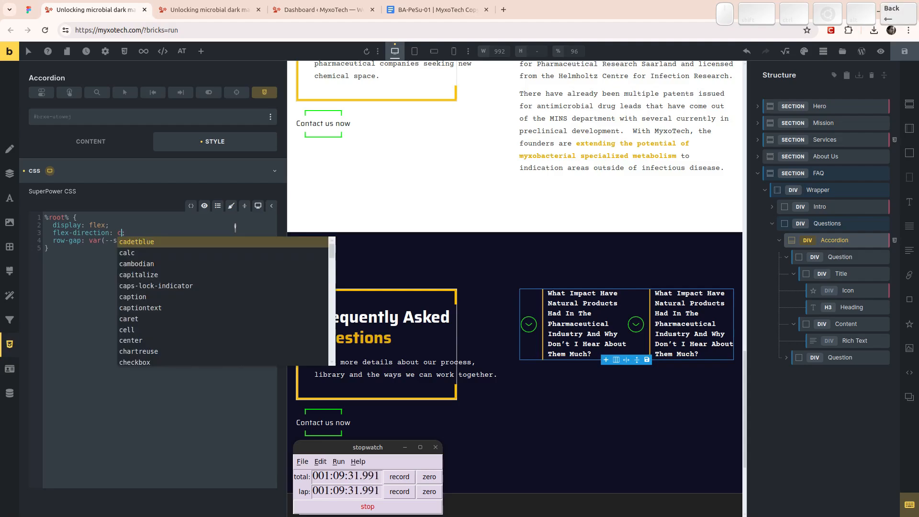
type("ol")
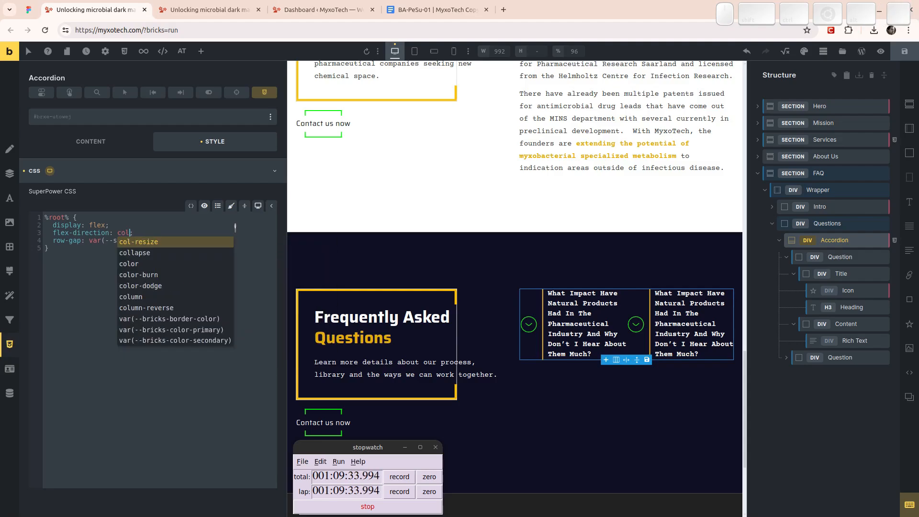
key("Down")
key("Down")
key("Down")
key("Down")
key("Down")
key("Return")
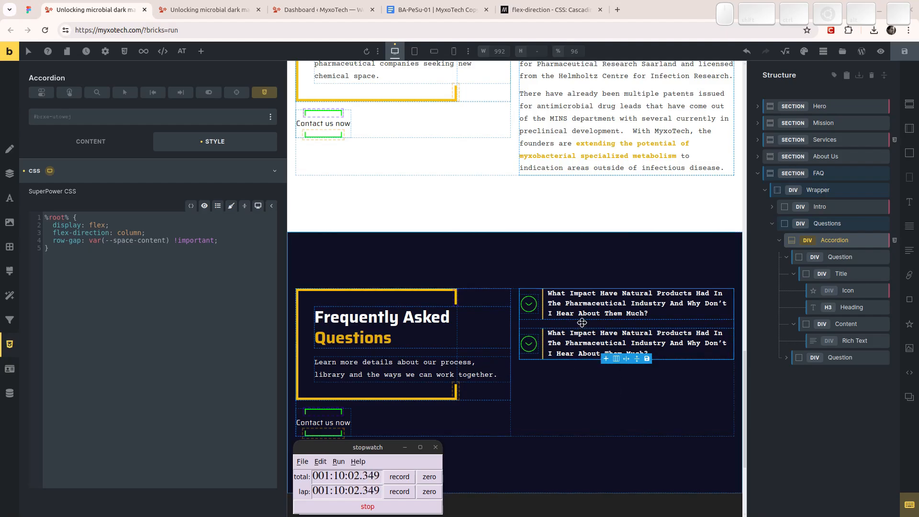
left_click(901, 55)
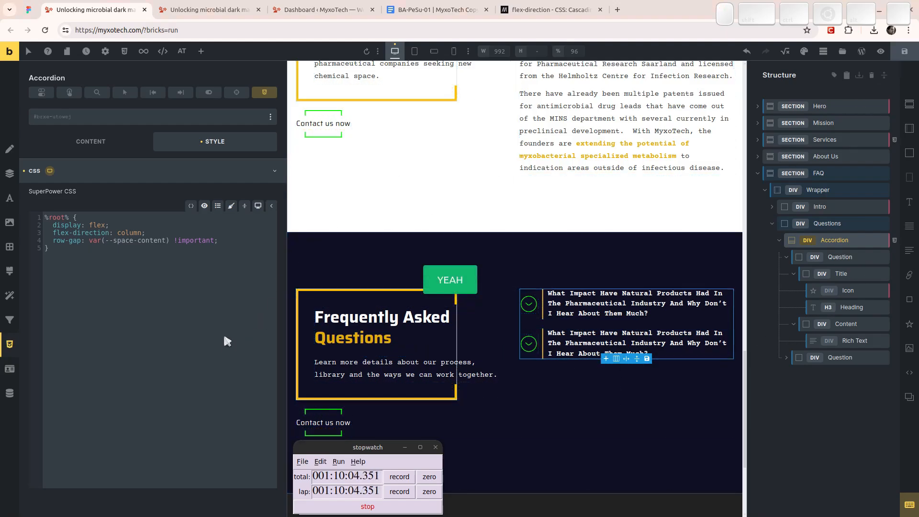
- Remove !important from the Accordion's row-gap declaration, view the MDN flex-direction page and return to the builder
left_click_drag(79, 255, 14, 188)
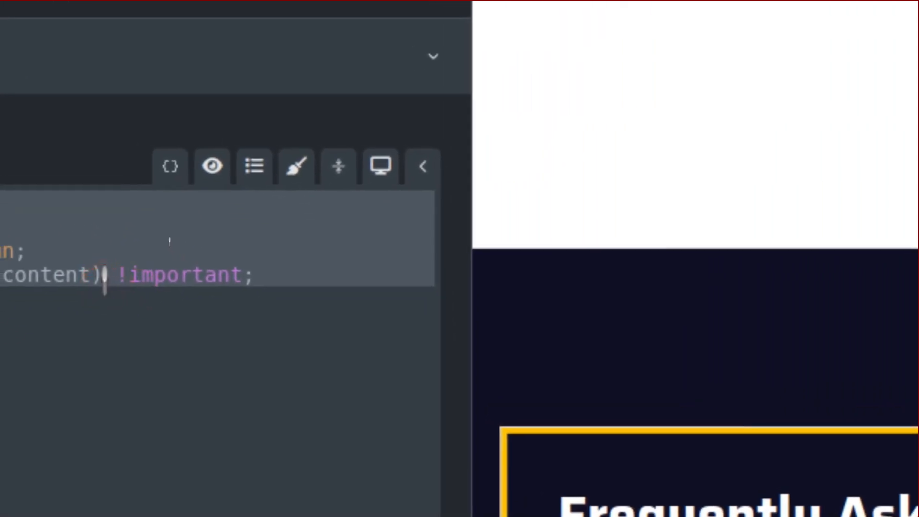
left_click(443, 281)
key("shift+End")
key("Delete")
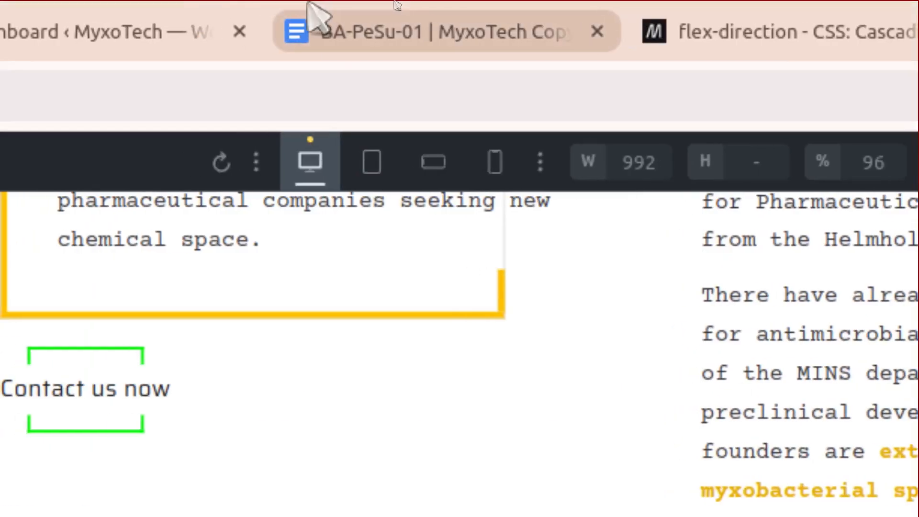
scroll(395, 9, "down", 4)
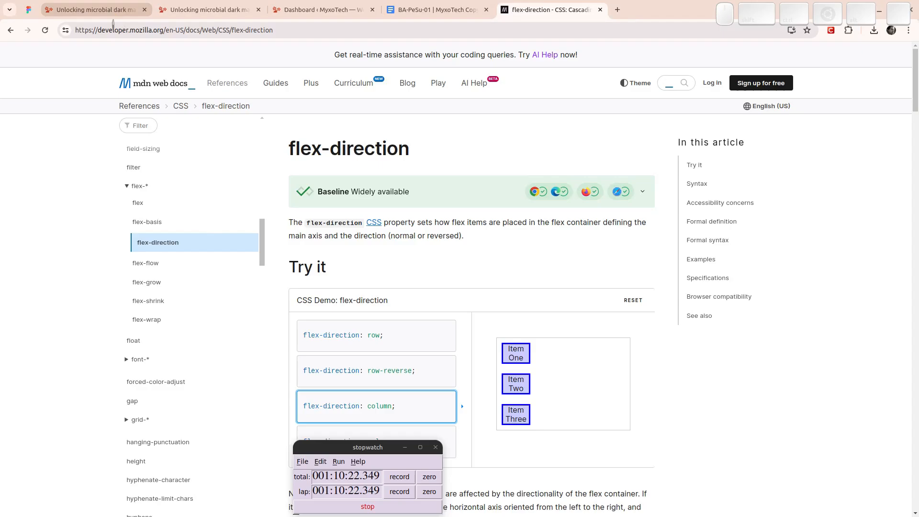
left_click(115, 10)
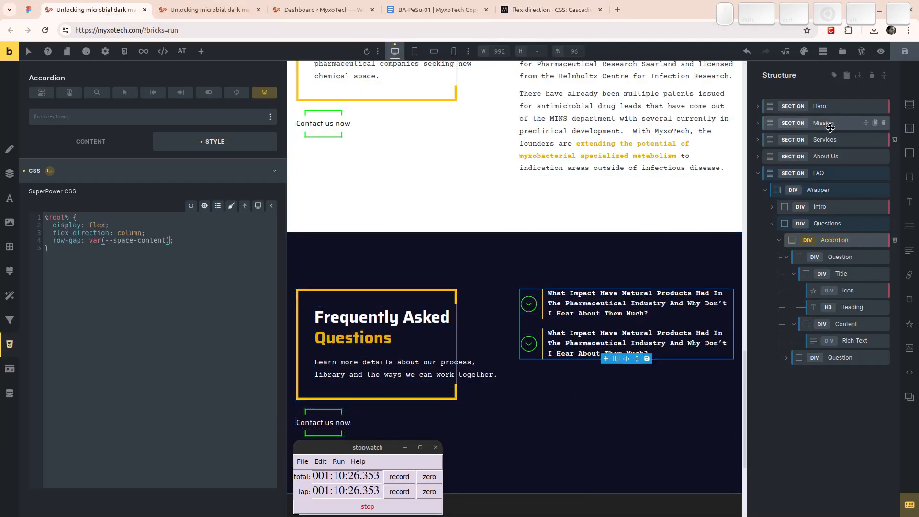
- Collapse the first Question, duplicate the second Question three times inside the Accordion and save the page
left_click(786, 257)
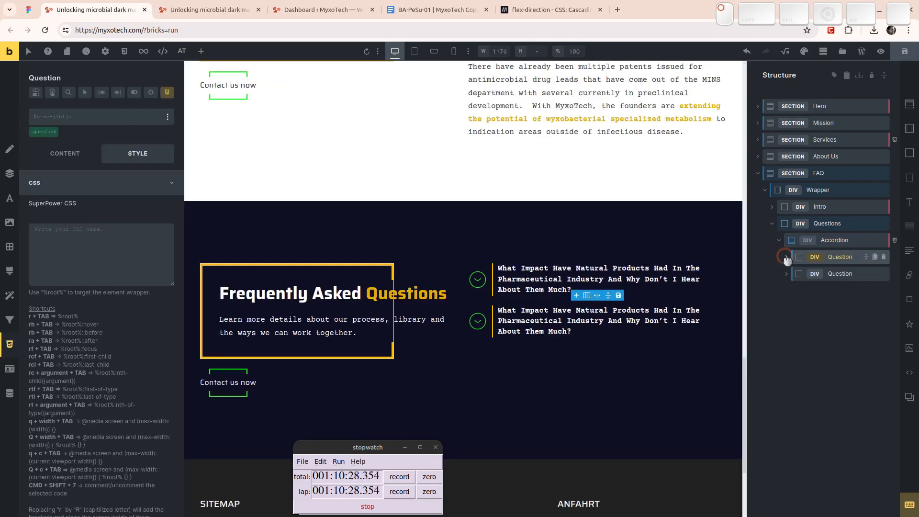
left_click(830, 278)
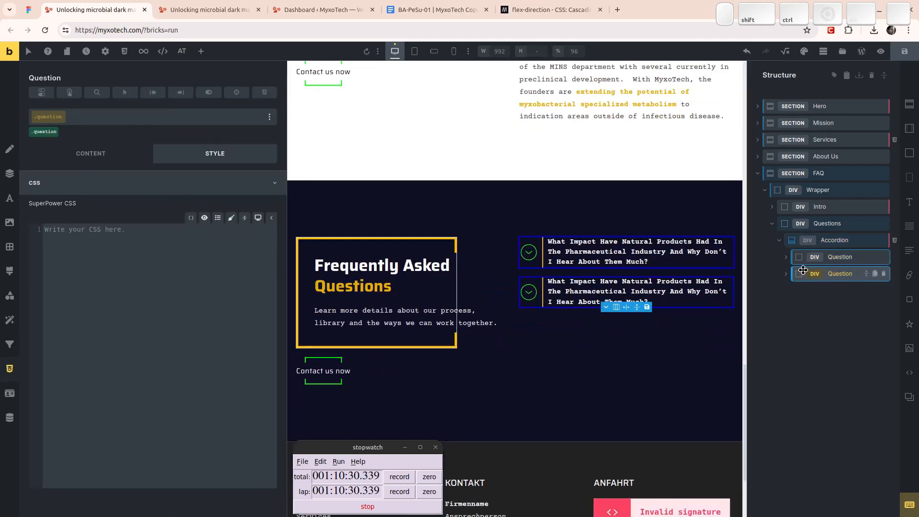
key("ctrl+shift+d")
key("ctrl+shift+d")
key("ctrl+shift+d")
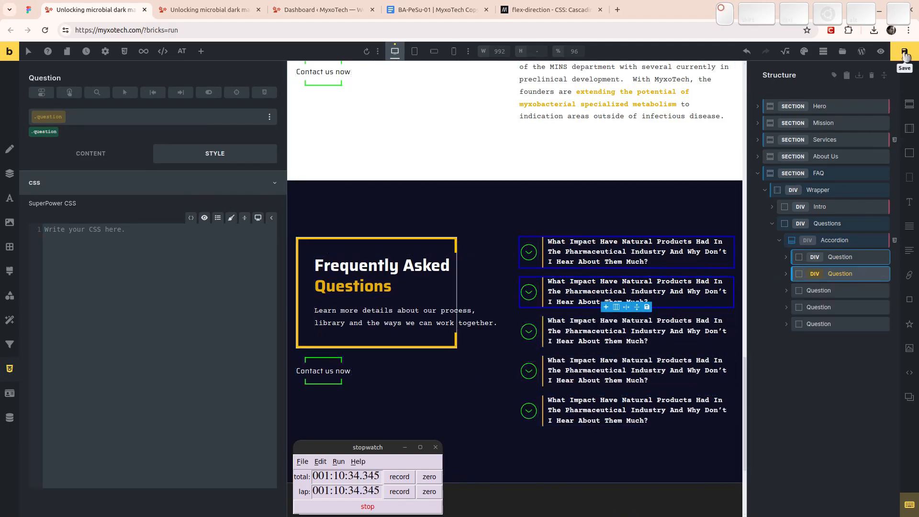
- Reload the live page and expand the FAQ questions one after another to check the spacing between open and closed items
left_click(209, 6)
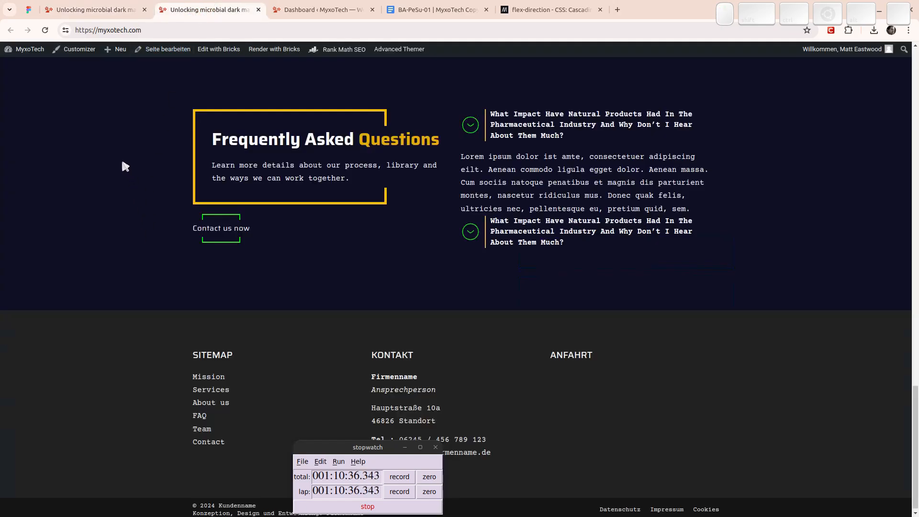
key("F5")
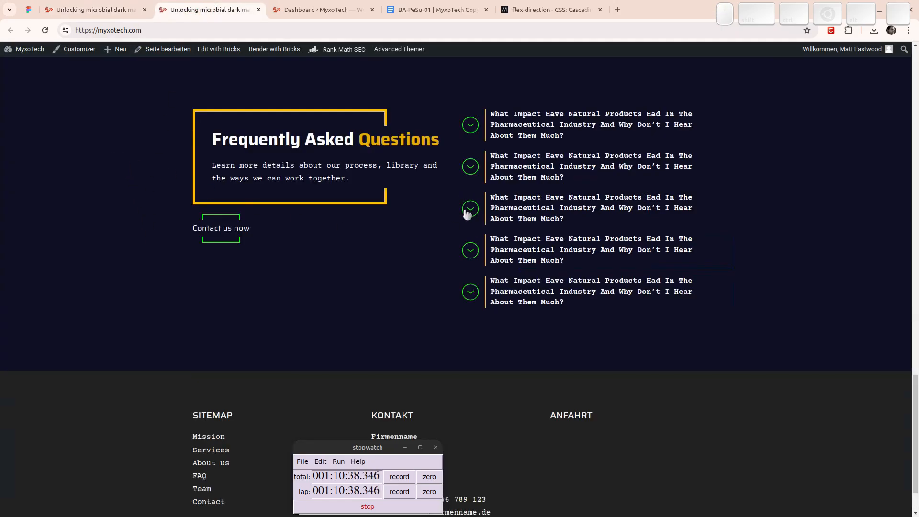
left_click(469, 209)
left_click(469, 329)
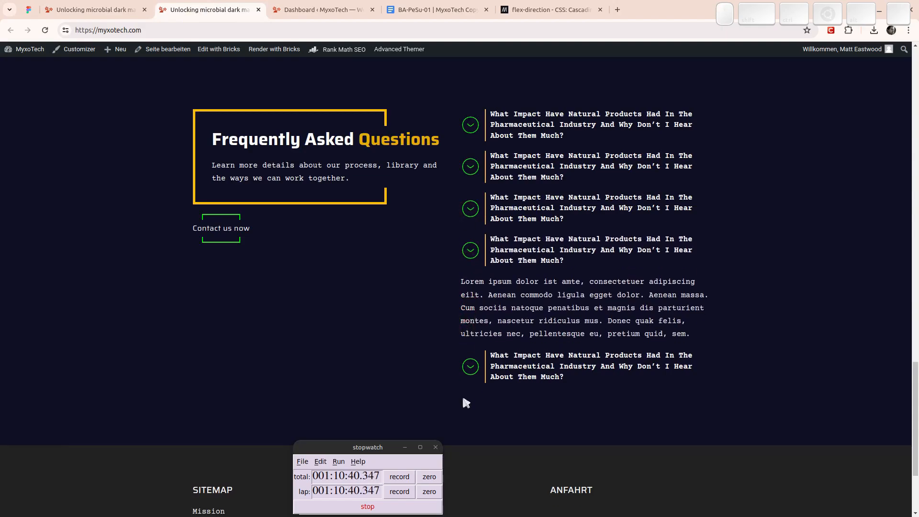
left_click(467, 371)
left_click(471, 209)
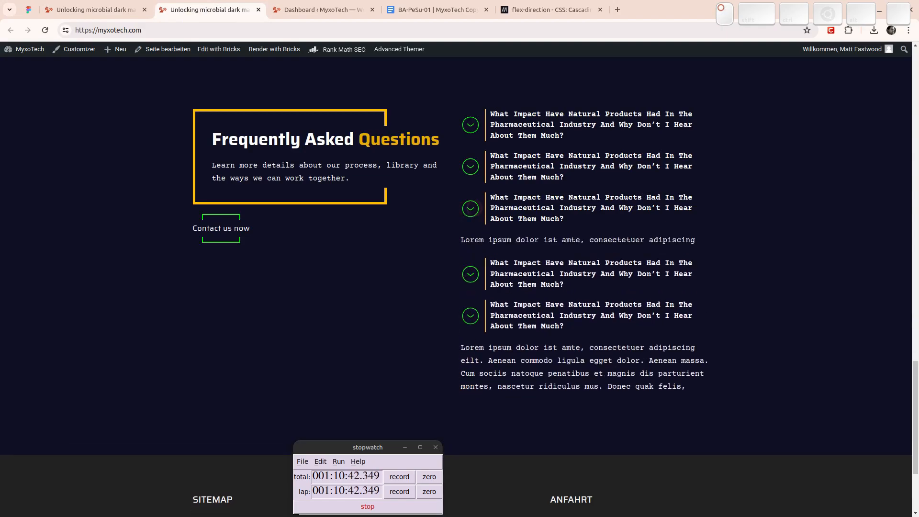
left_click(470, 167)
left_click(471, 125)
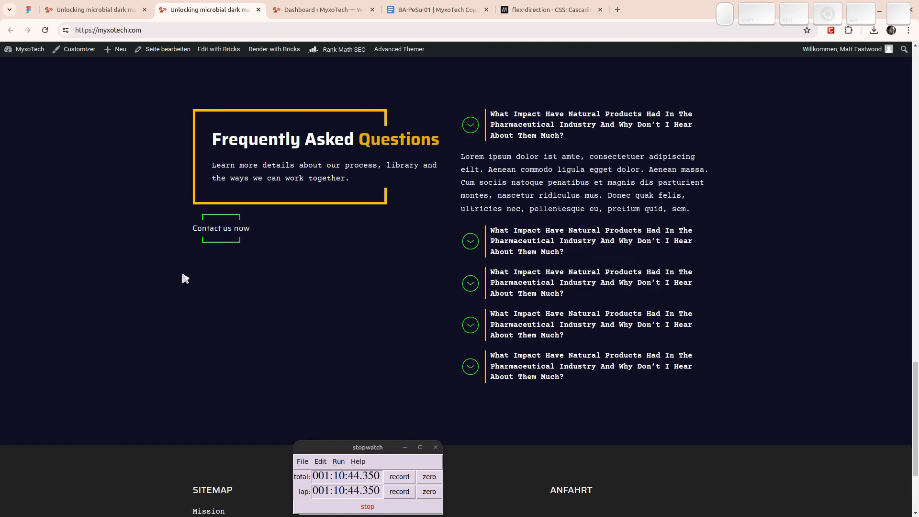
scroll(170, 273, "up", 4)
scroll(160, 273, "down", 6)
scroll(163, 264, "up", 4)
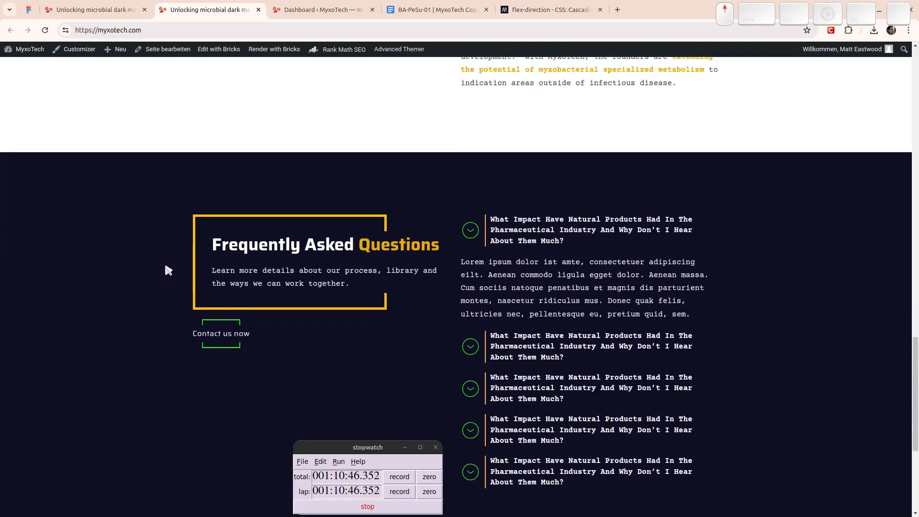
scroll(163, 263, "down", 2)
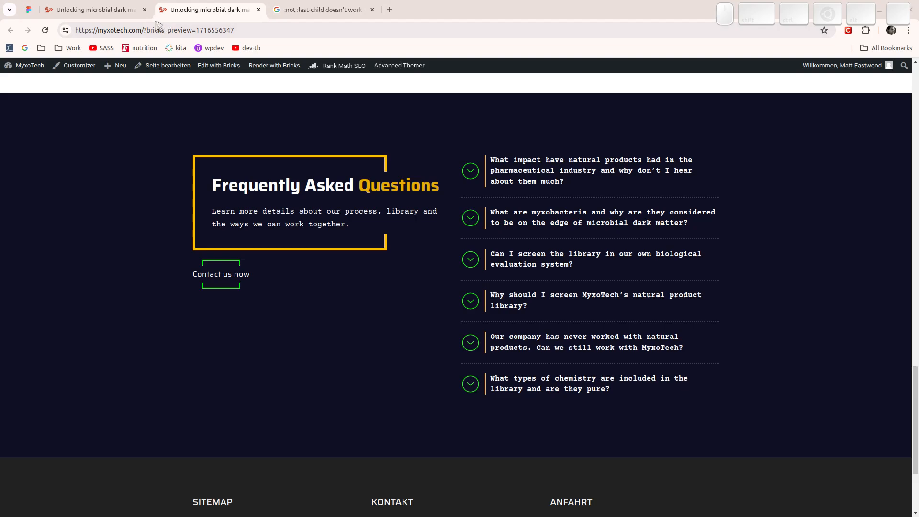
- Switch to the Figma design, clear the text selection and examine the FAQ questions with their dashed separator lines
left_click(28, 10)
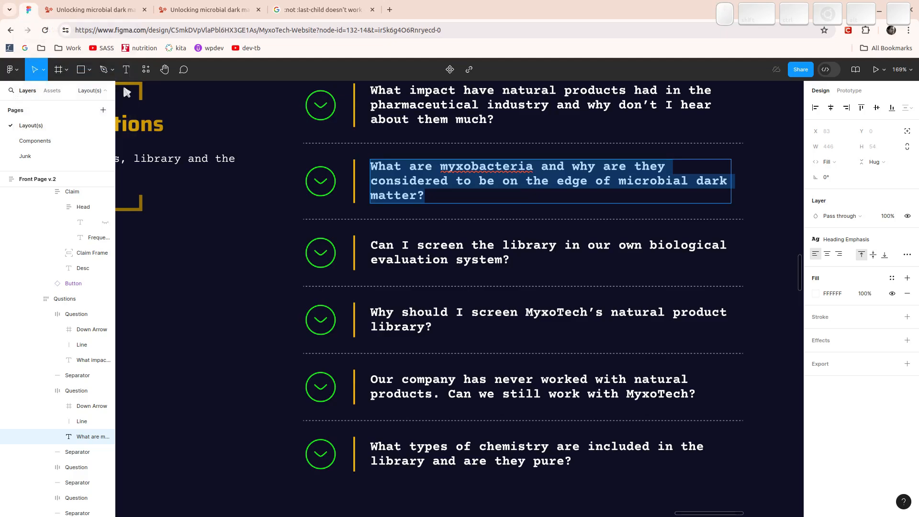
scroll(376, 221, "down", 5)
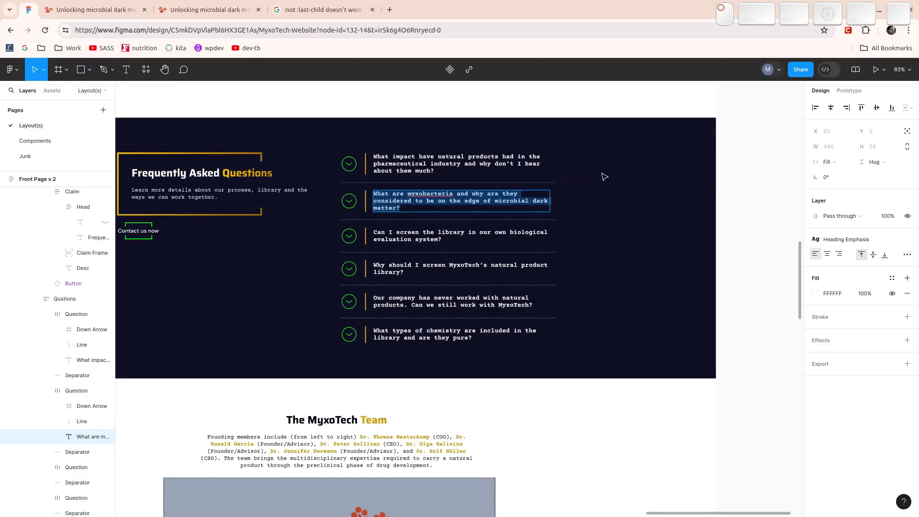
key("Escape")
key("Escape")
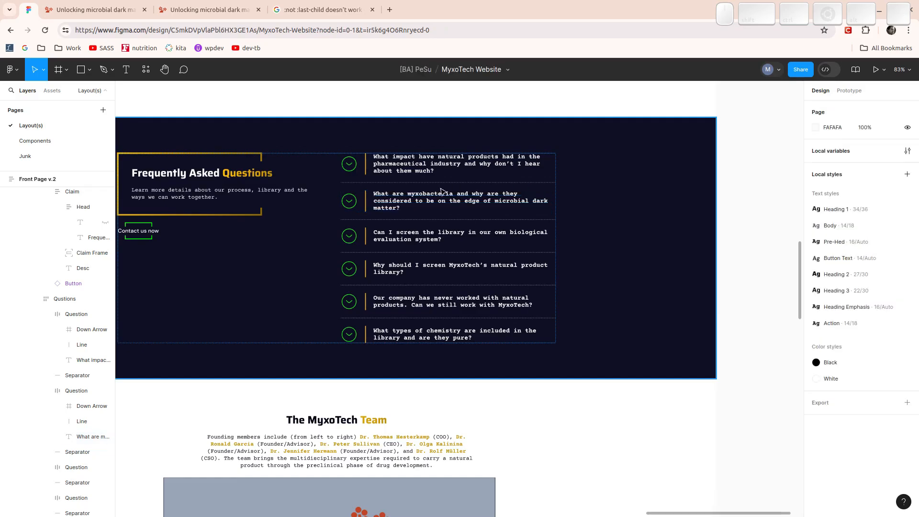
scroll(441, 191, "up", 5)
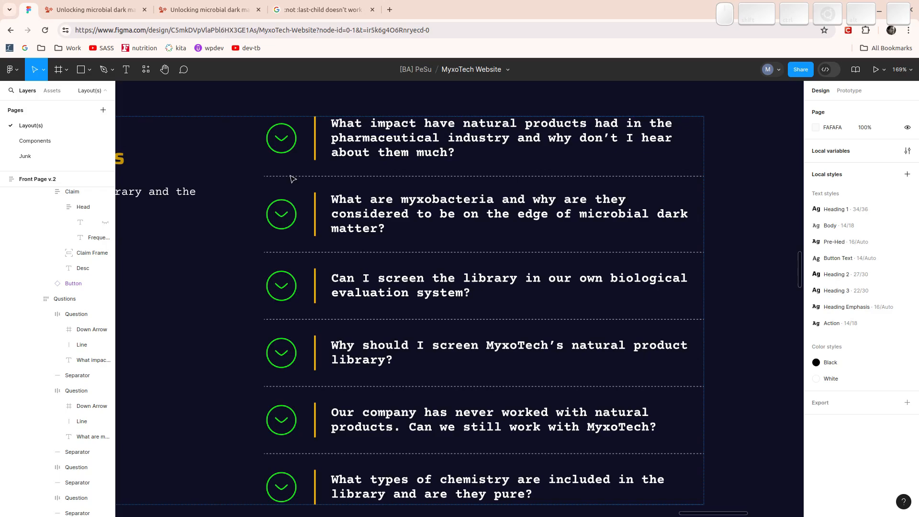
scroll(376, 283, "down", 4)
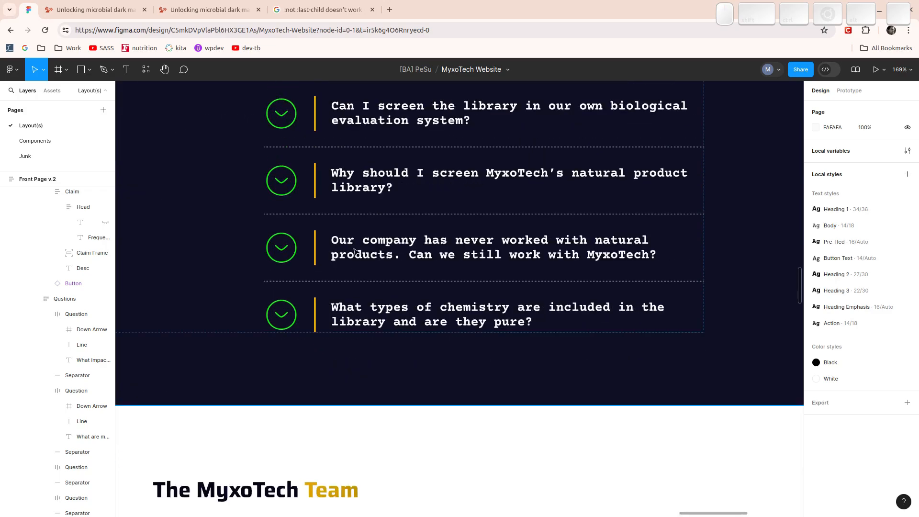
scroll(366, 256, "up", 4)
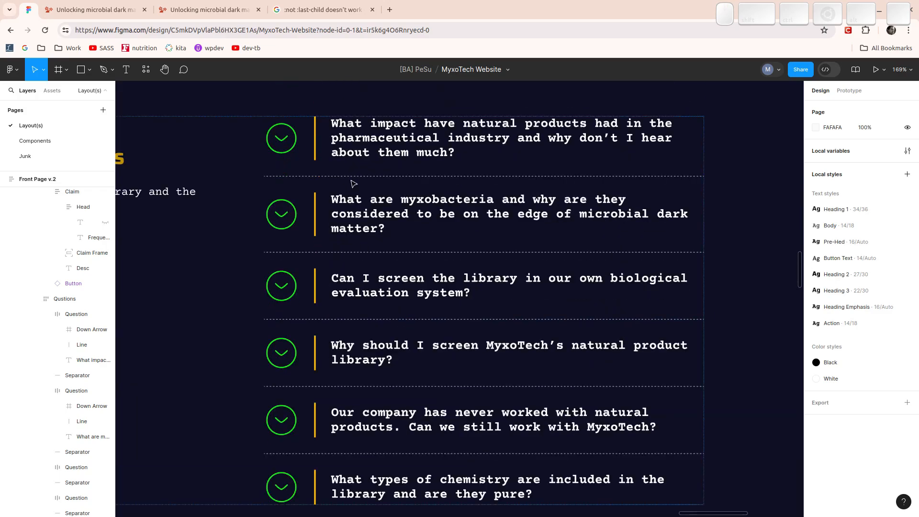
- Check the Accordion in the builder, switch to the live preview and expand the first question to view its answer
left_click(108, 8)
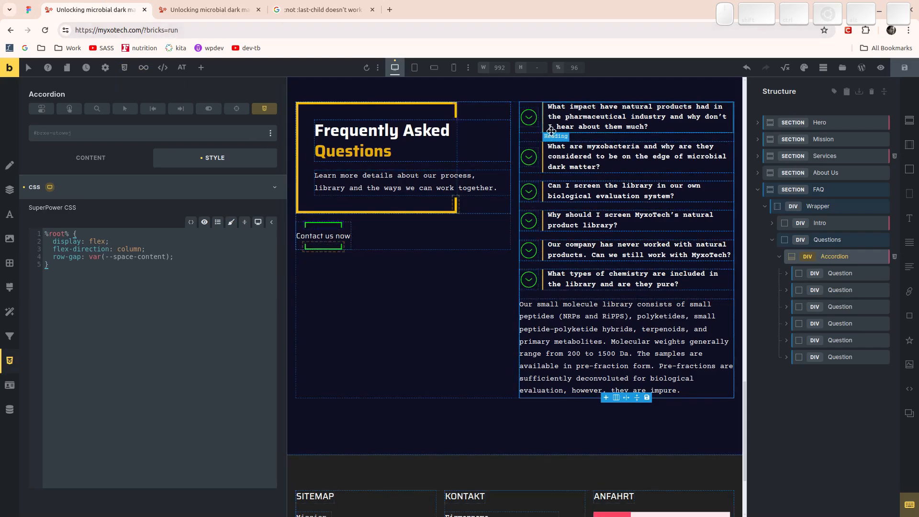
left_click(201, 7)
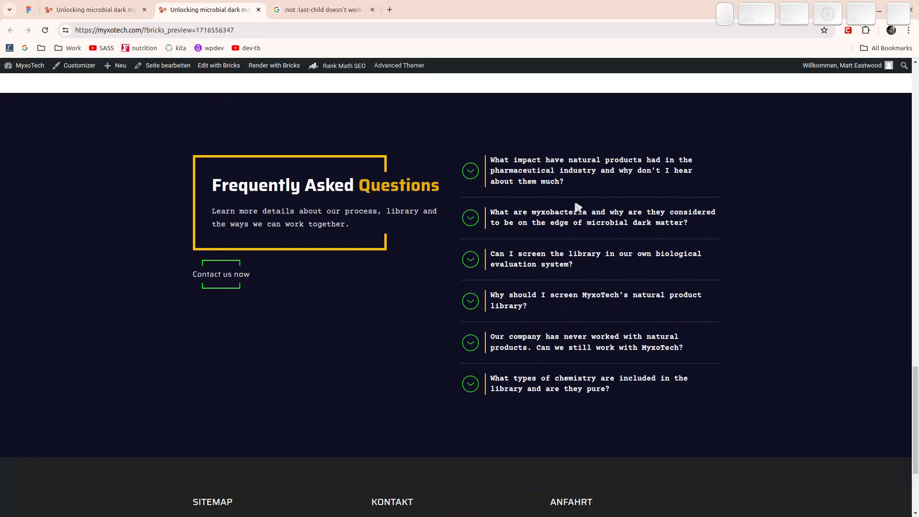
left_click(471, 171)
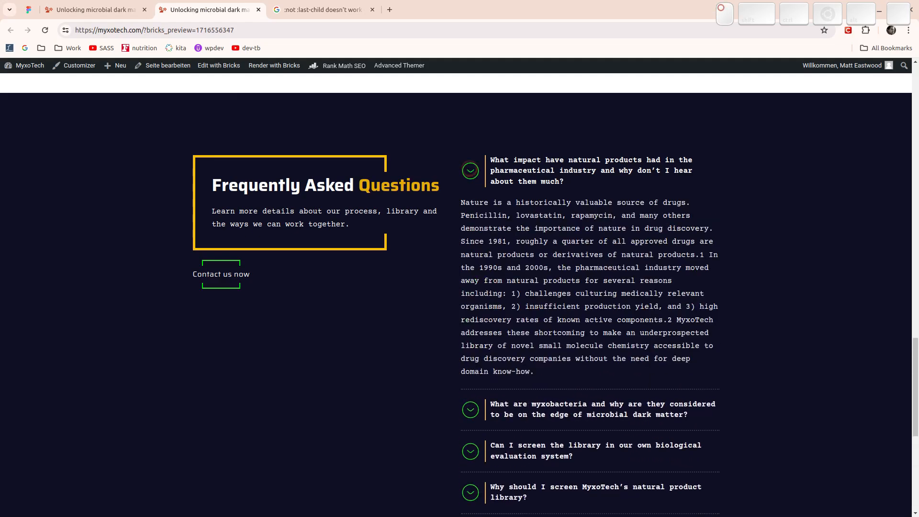
- Collapse the first FAQ question in the live preview and return to the Accordion's CSS in the builder
left_click(470, 171)
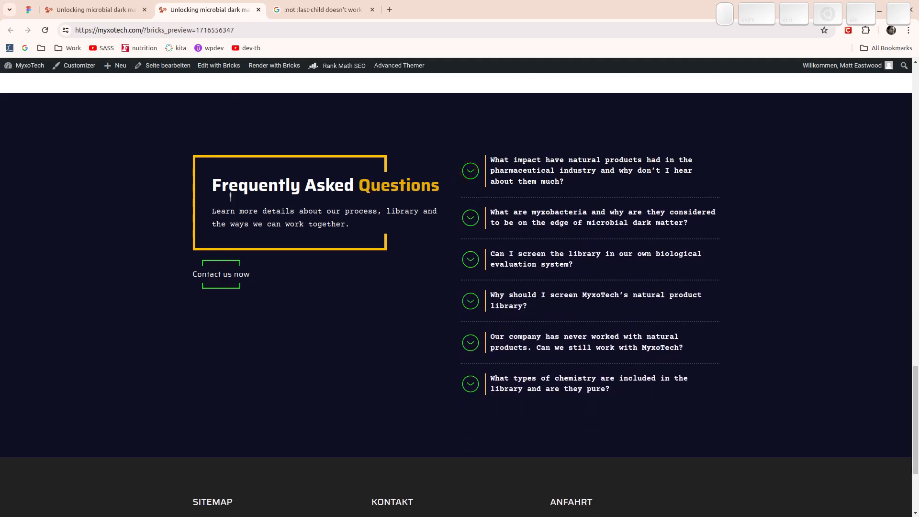
left_click(95, 9)
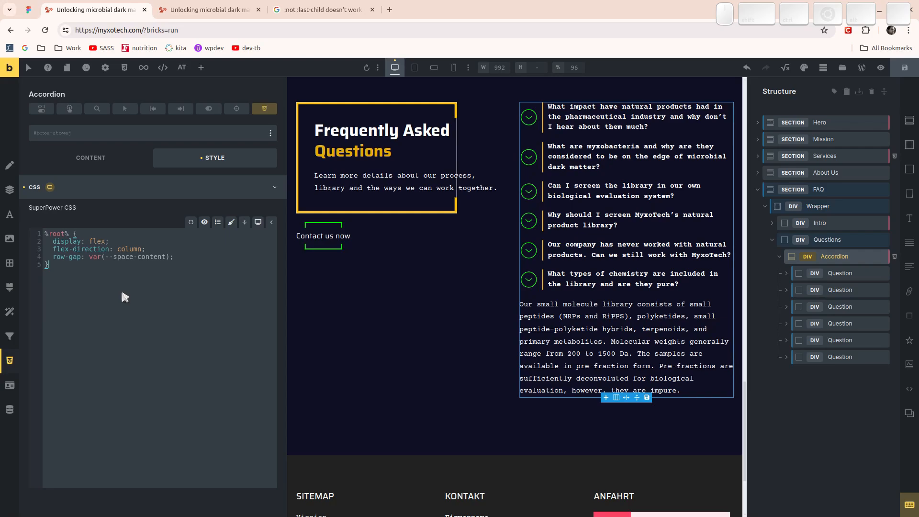
left_click(114, 306)
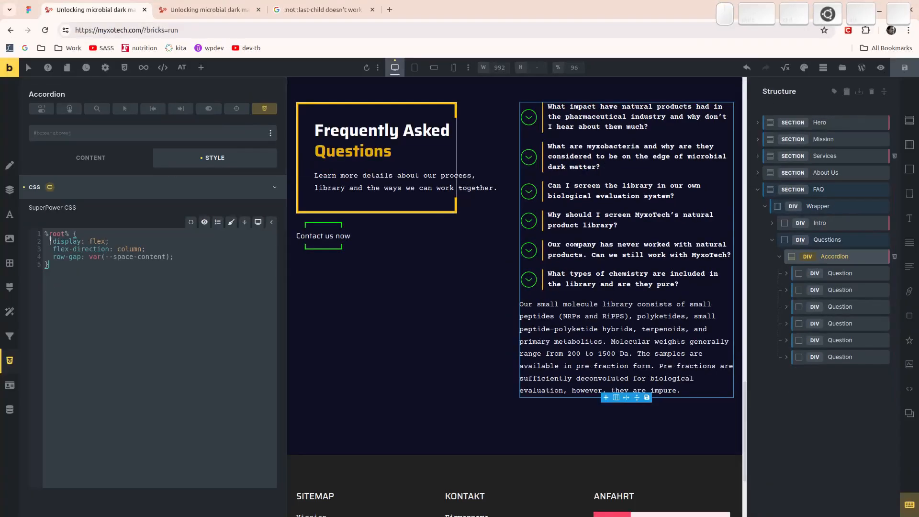
- Check the CSS of the first Question and its Title, collapse that Question and reselect the Accordion
left_click(827, 276)
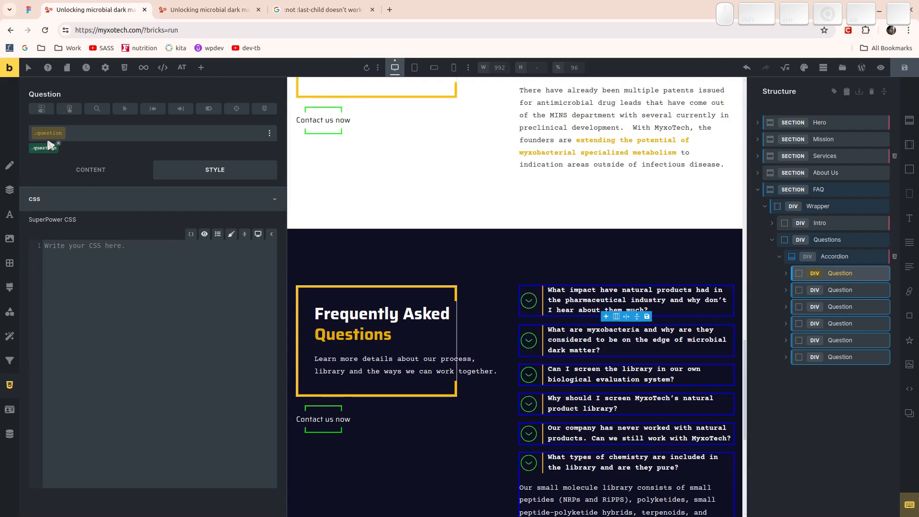
left_click(785, 274)
left_click(835, 290)
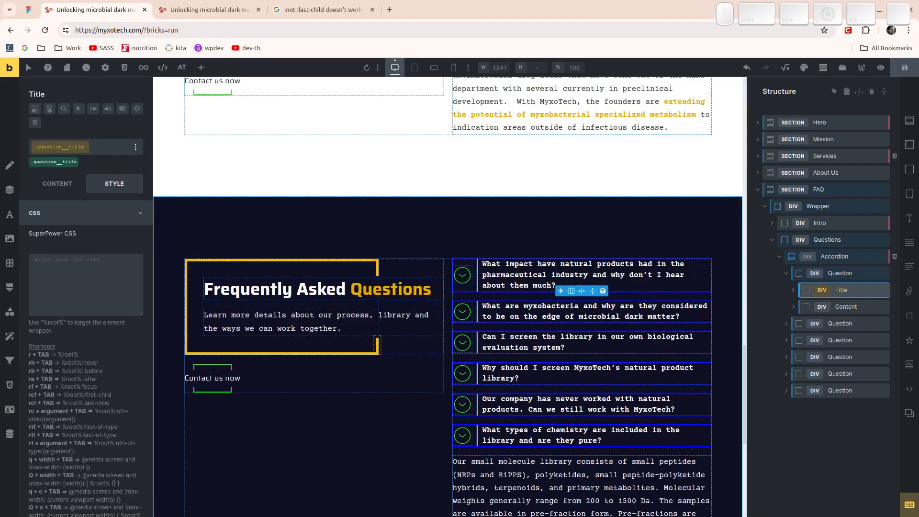
left_click(787, 274)
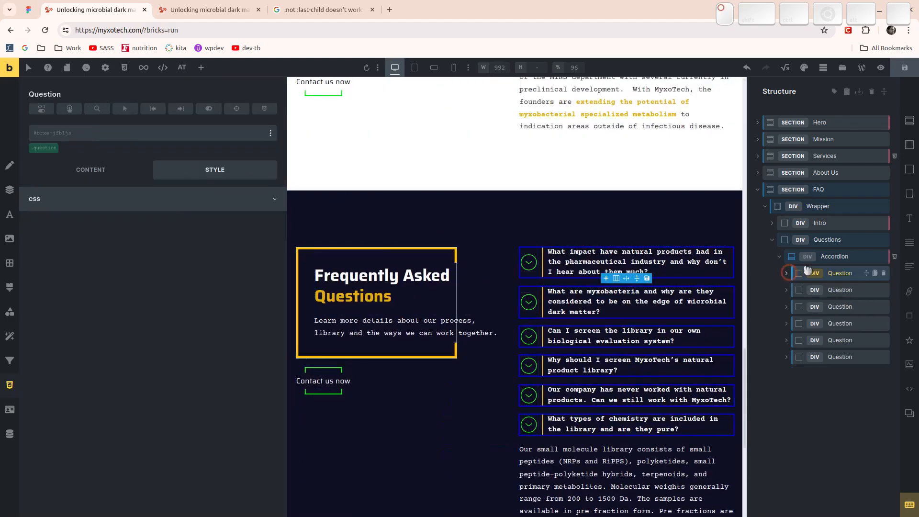
left_click(835, 257)
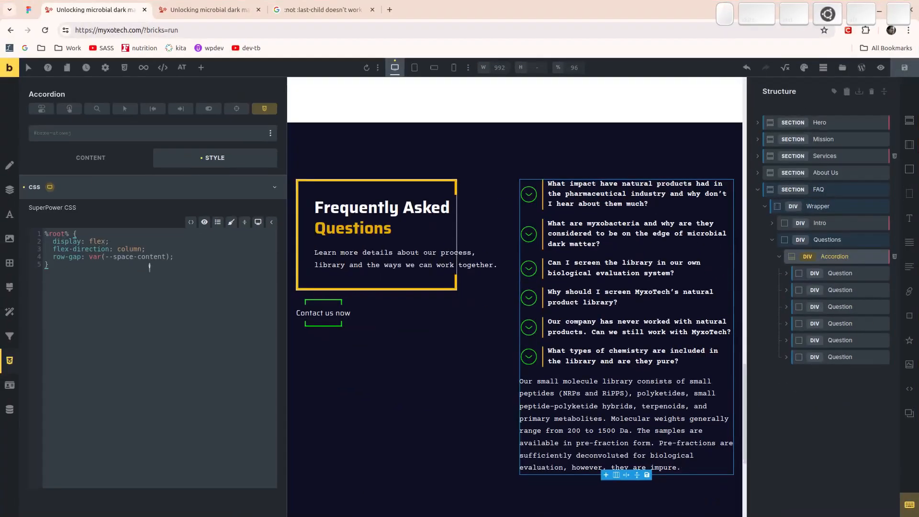
- Compare the Accordion with the live preview and the dashed separators in the Figma design, and return to the builder
left_click(149, 17)
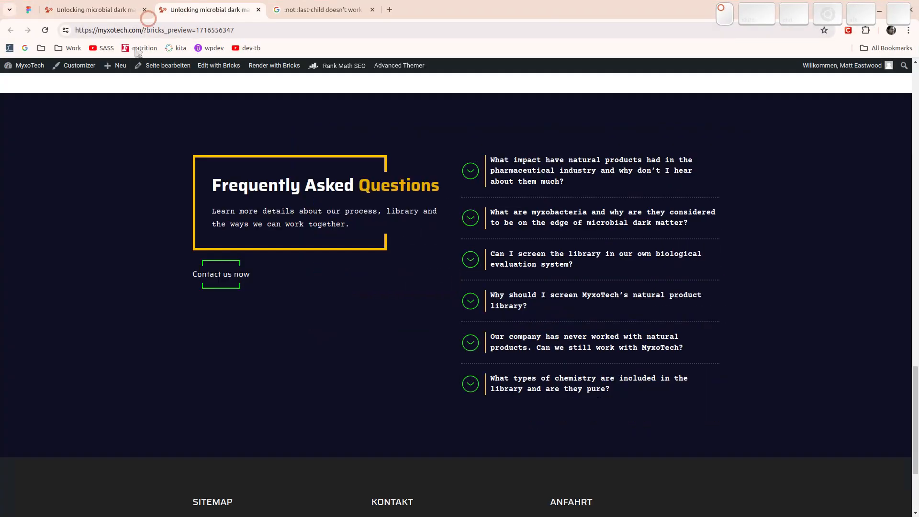
left_click(90, 10)
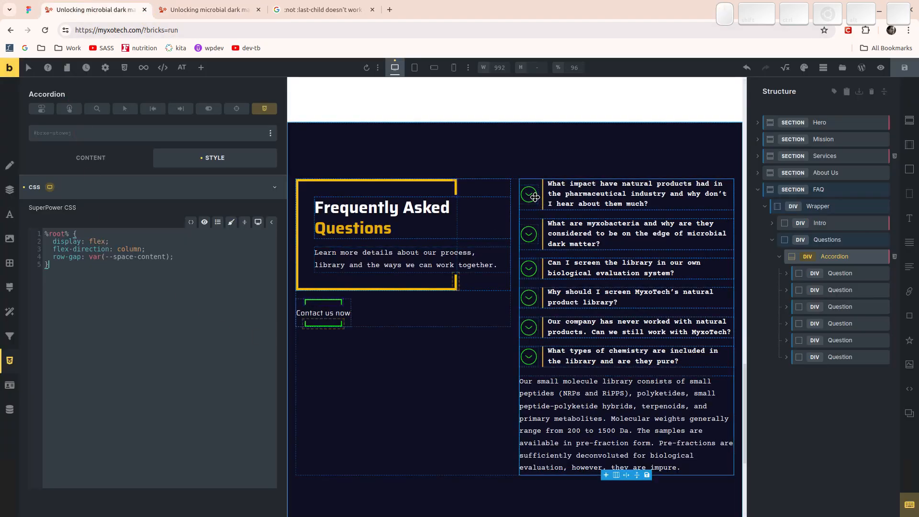
scroll(543, 195, "up", 2)
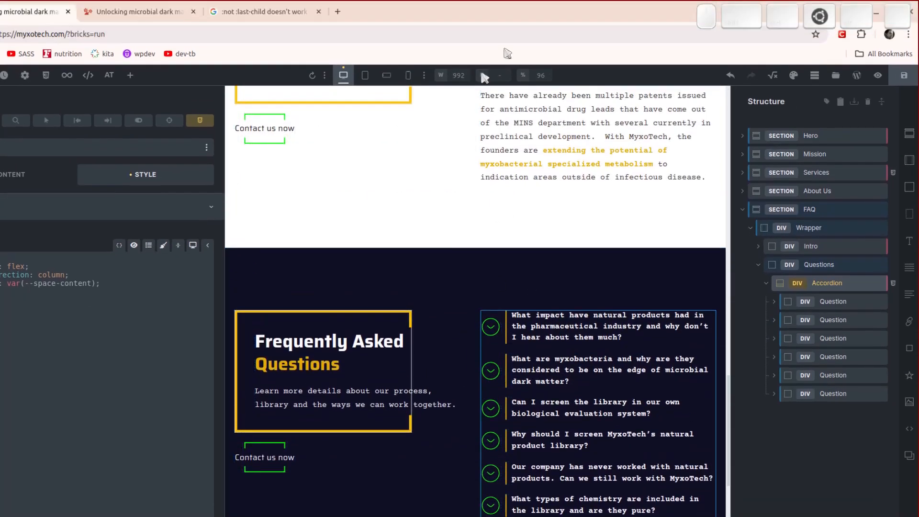
scroll(459, 7, "up", 4)
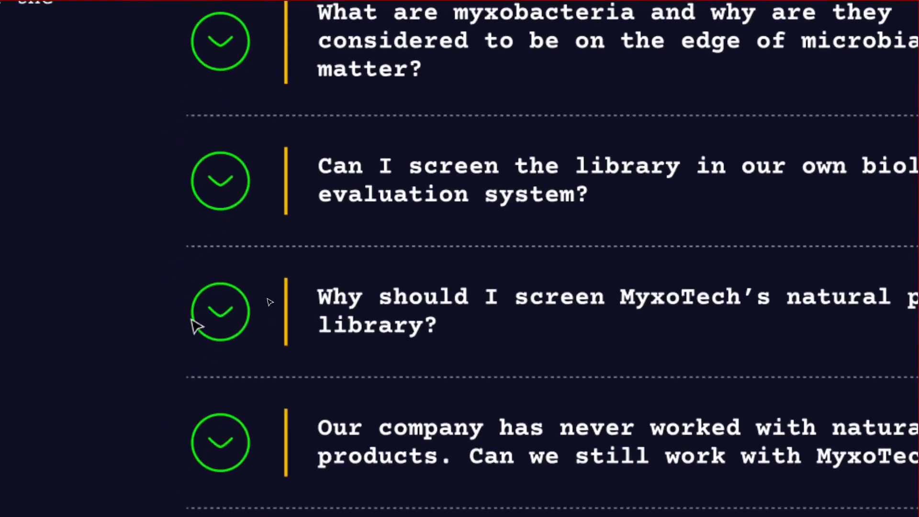
scroll(221, 247, "down", 10)
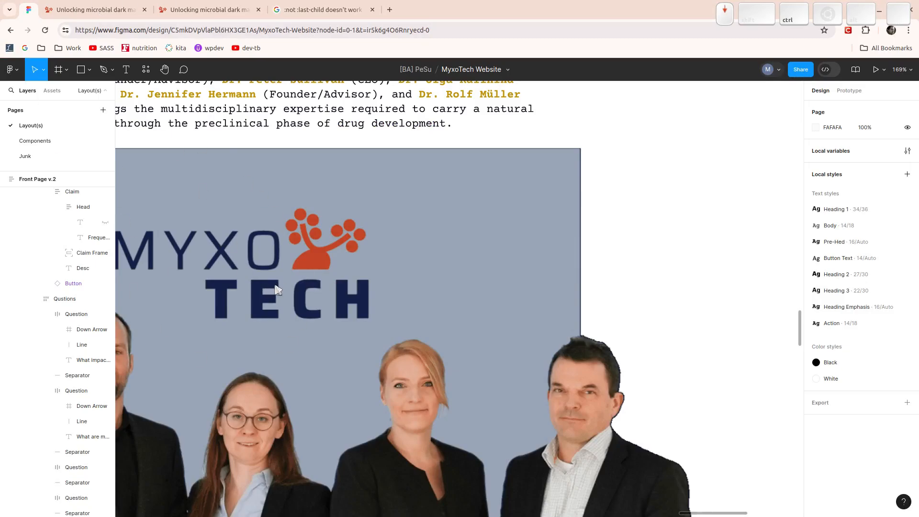
left_click(115, 10)
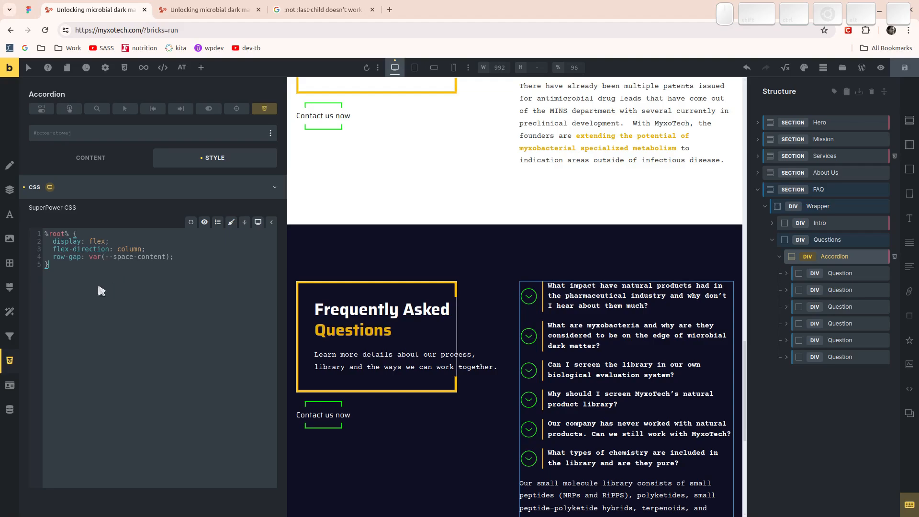
- Replace the Accordion's CSS with %root% .question:not(:last-child): bottom padding and margin var(--space-m), border-bottom 2px dotted rgba(255,255,255,0.2)
key("ctrl+a")
key("ctrl+x")
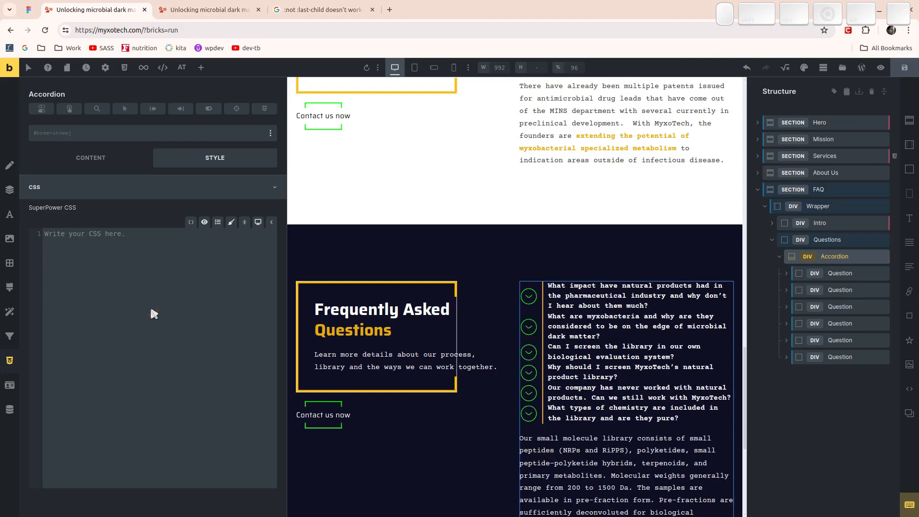
key("Scroll_Lock")
key("Down")
key("Return")
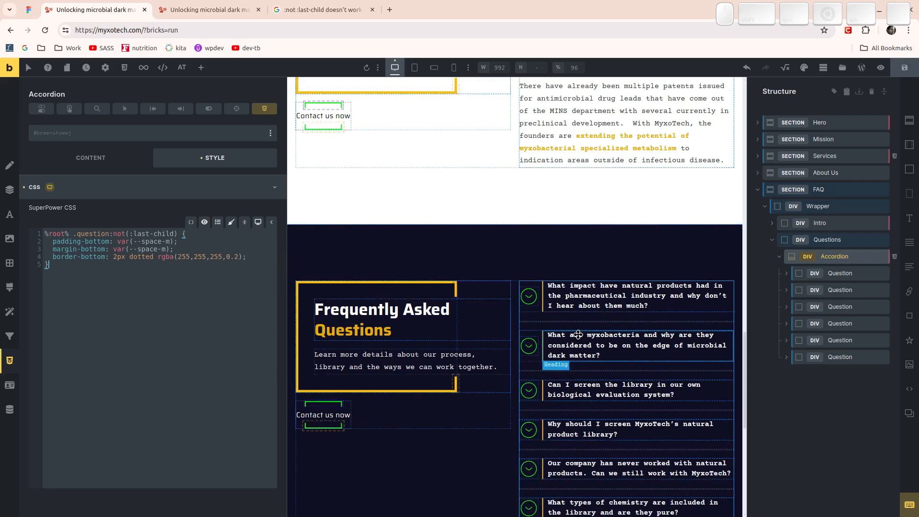
- Examine the separator lines and spacing between the FAQ questions on the canvas, including below the last open answer
scroll(613, 342, "up", 5)
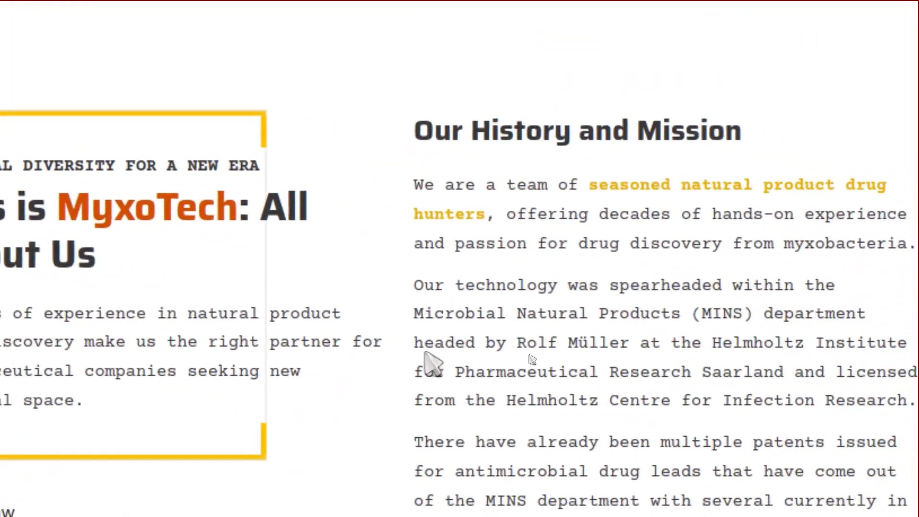
scroll(435, 427, "down", 15)
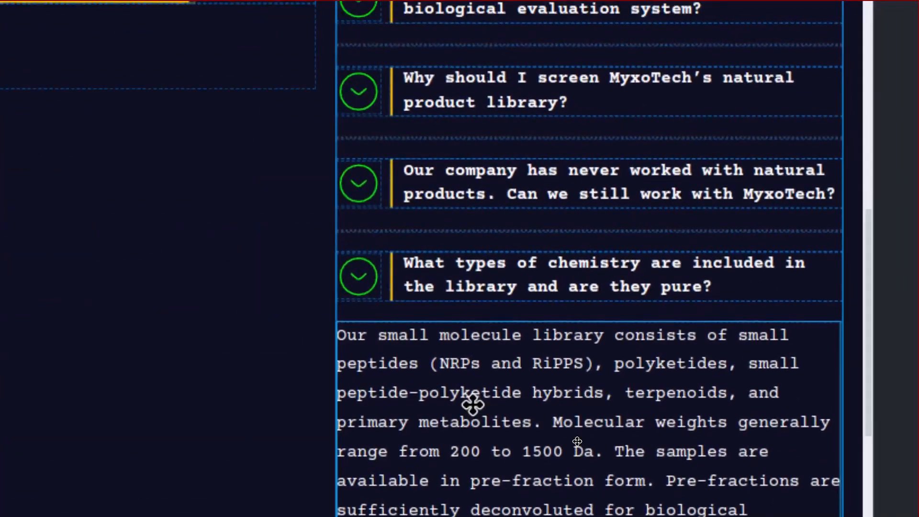
scroll(472, 404, "up", 4)
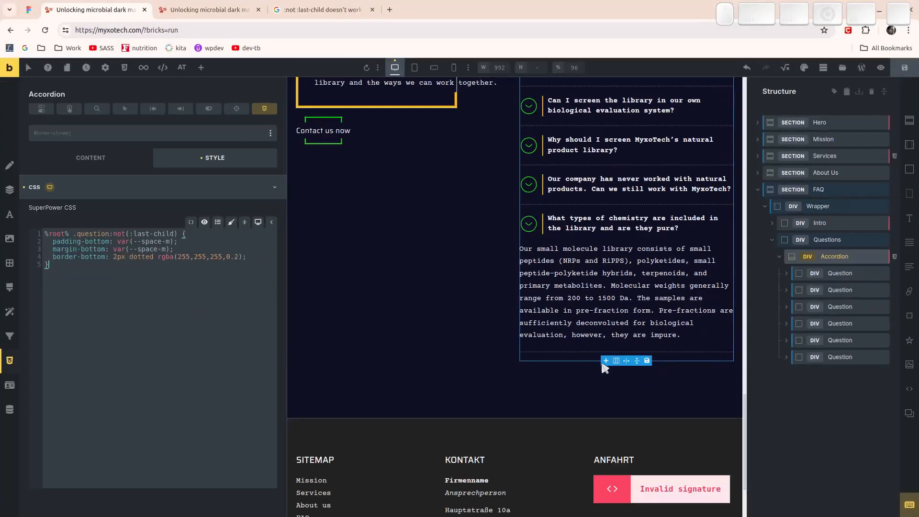
scroll(689, 380, "up", 6)
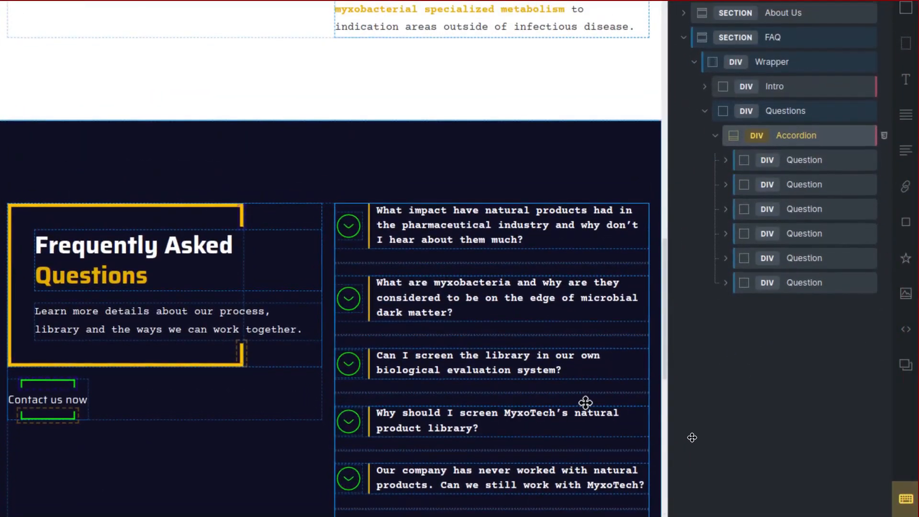
scroll(450, 353, "down", 6)
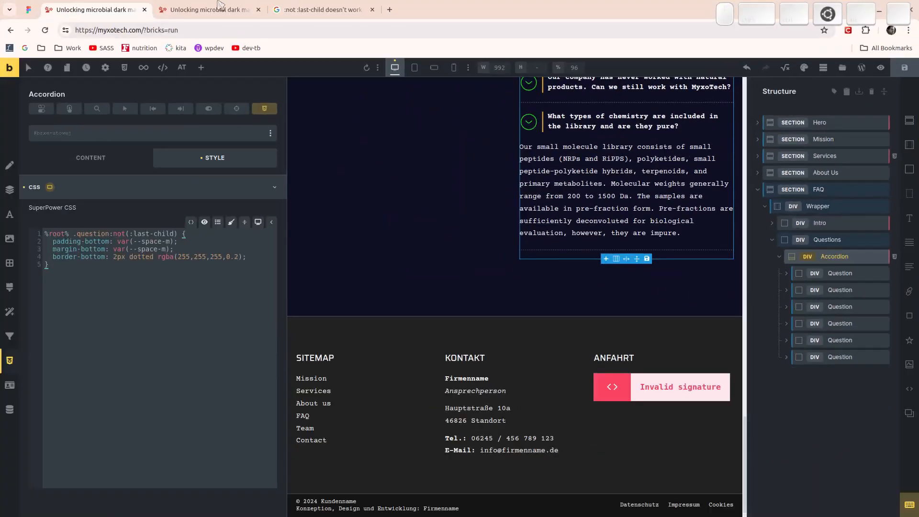
- Reload the live preview without reloading the builder, and compare the FAQ separators in both views
key("ctrl+r")
key("Escape")
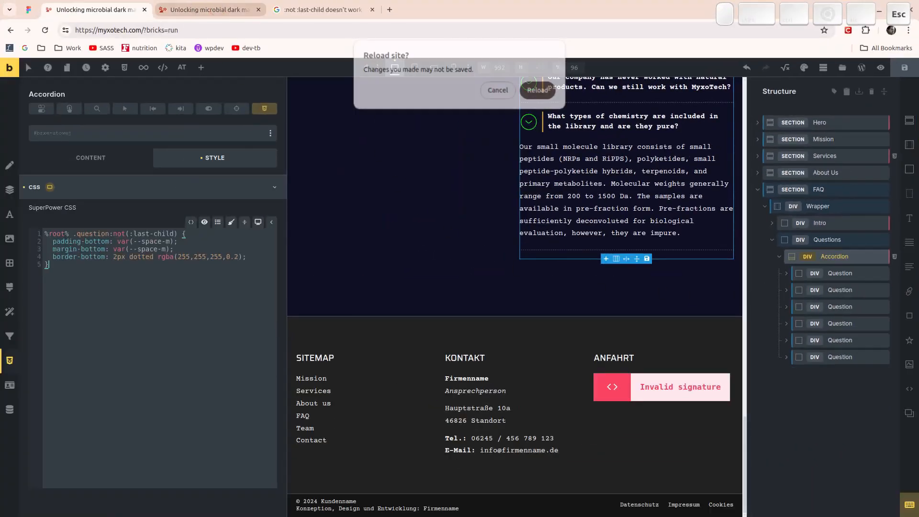
left_click(210, 10)
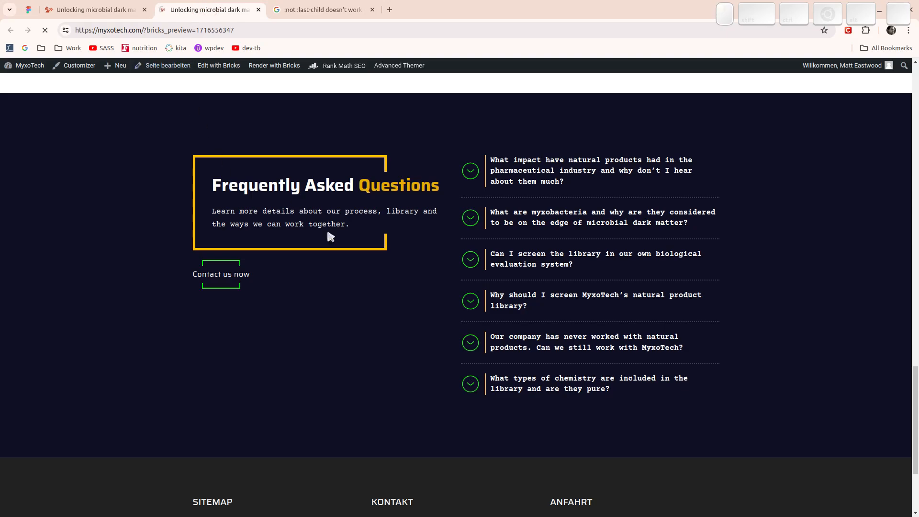
left_click(96, 10)
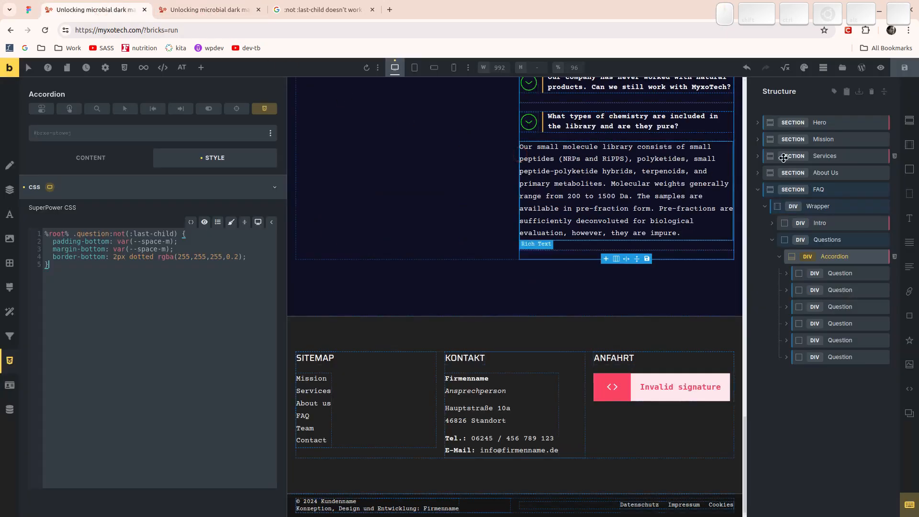
left_click(177, 8)
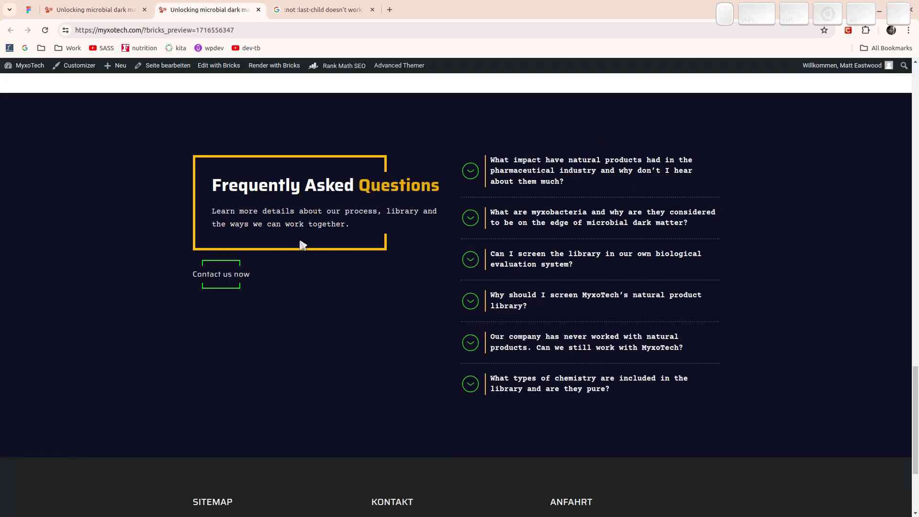
left_click(101, 9)
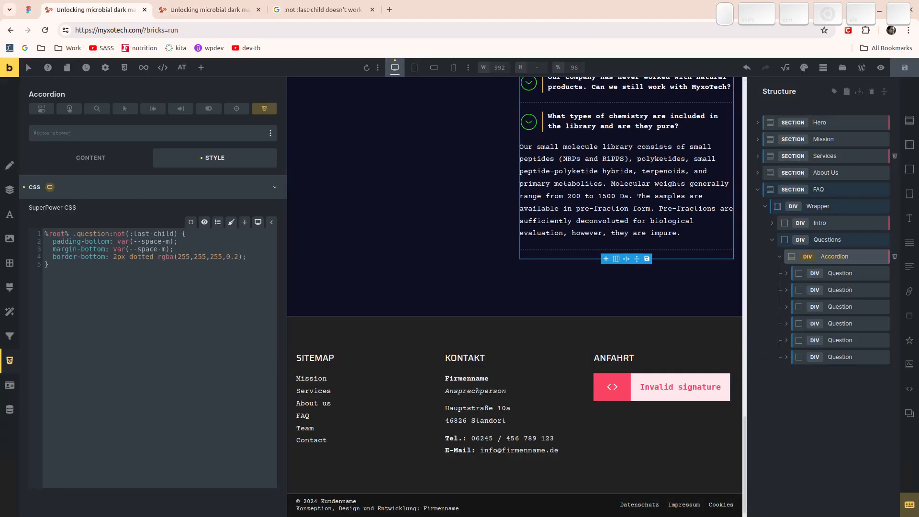
- Expand the first Question and its Content, and check the style settings of the question__content and question__text classes
left_click(790, 275)
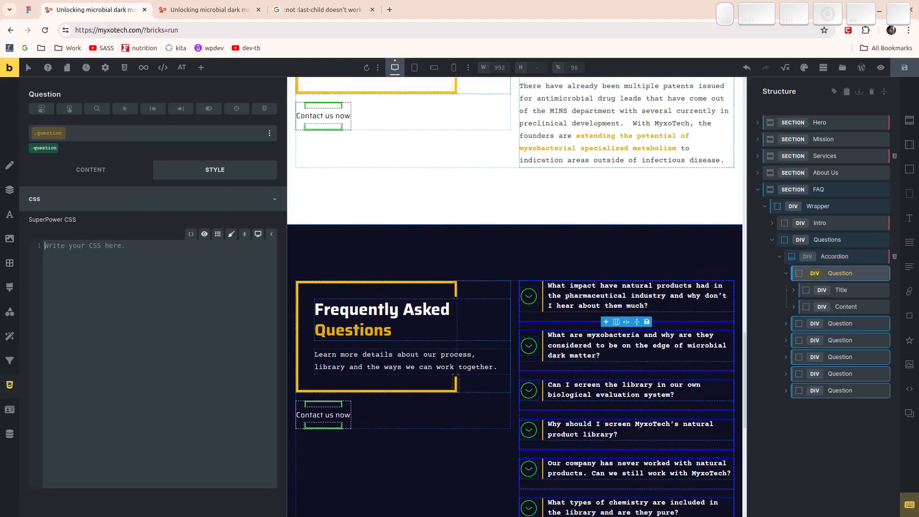
left_click(835, 311)
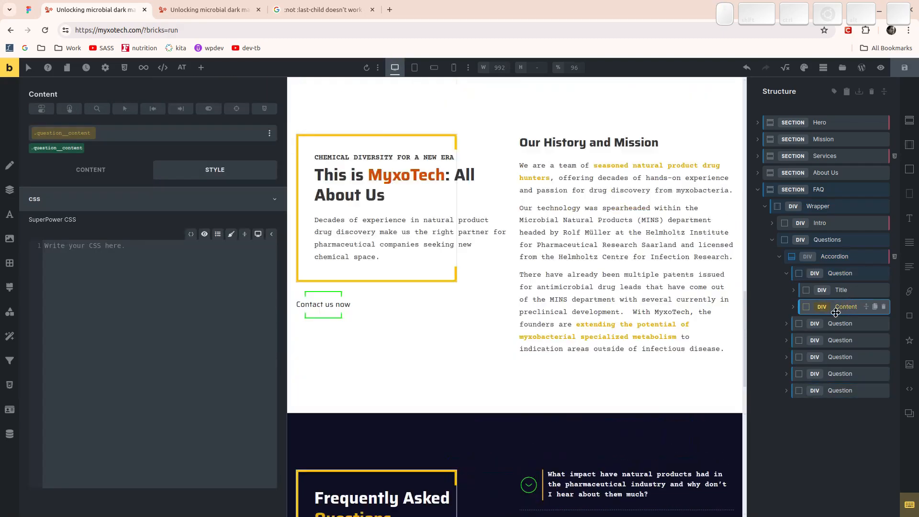
left_click(100, 170)
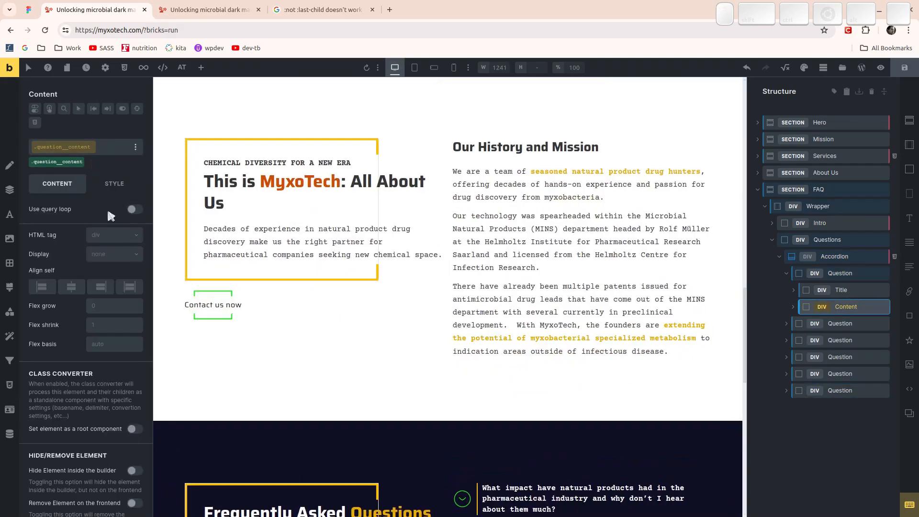
left_click(113, 190)
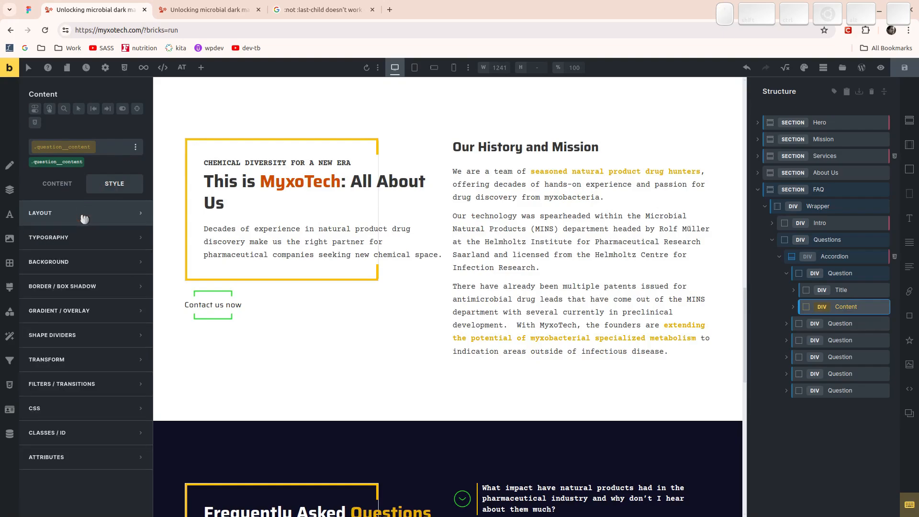
left_click(793, 307)
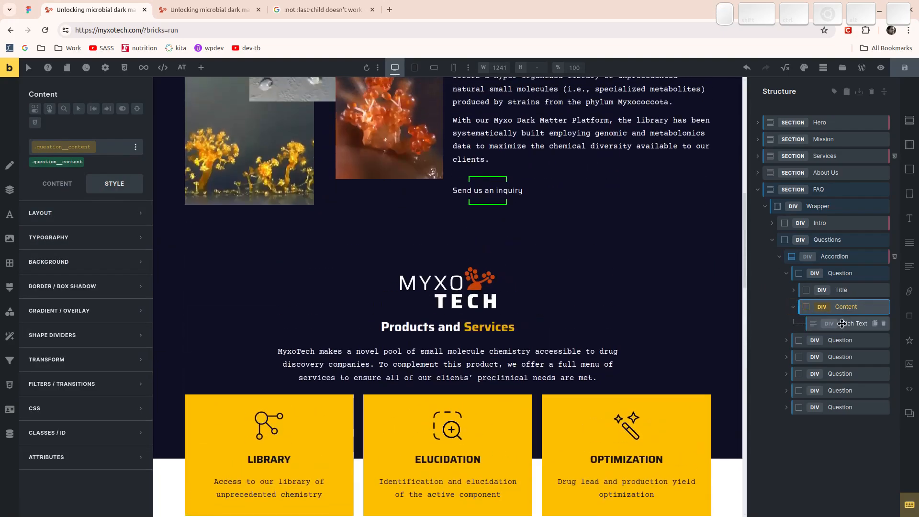
left_click(854, 323)
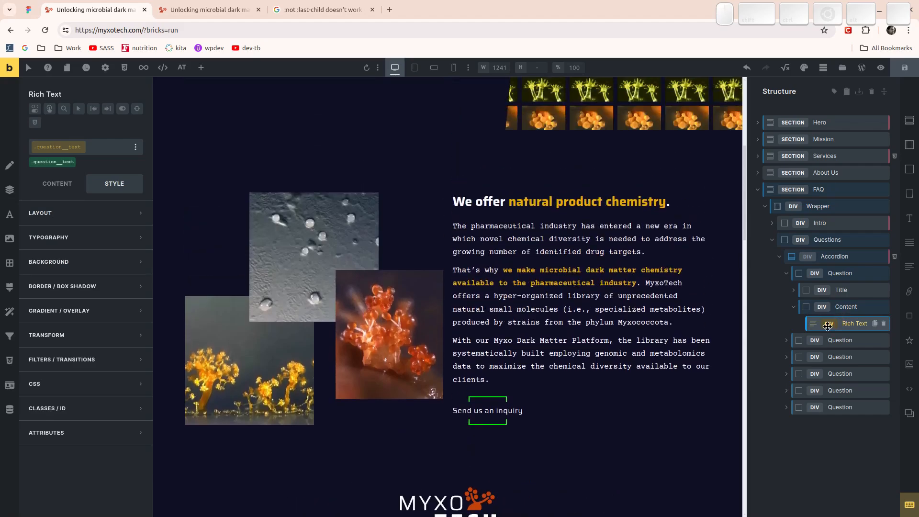
- Check the layout spacing of the question__text and question__content classes against the open FAQ answer on the canvas
left_click(43, 212)
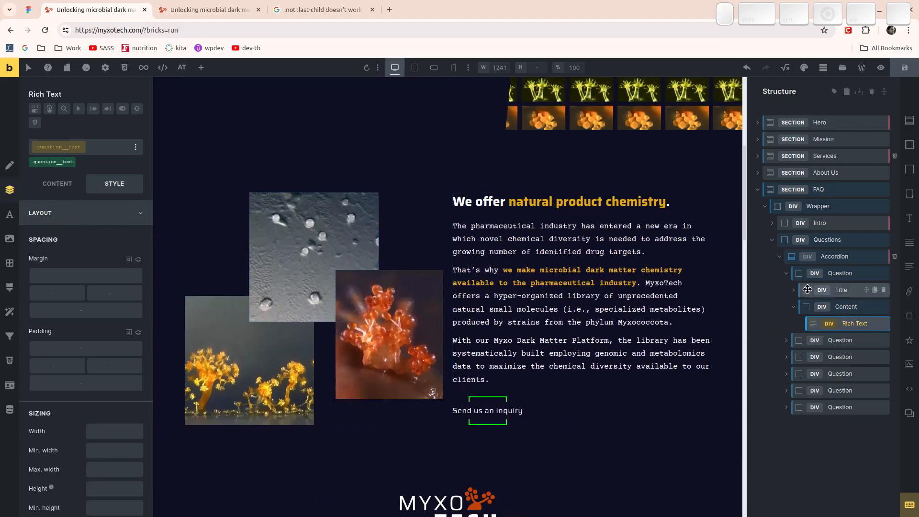
left_click(837, 312)
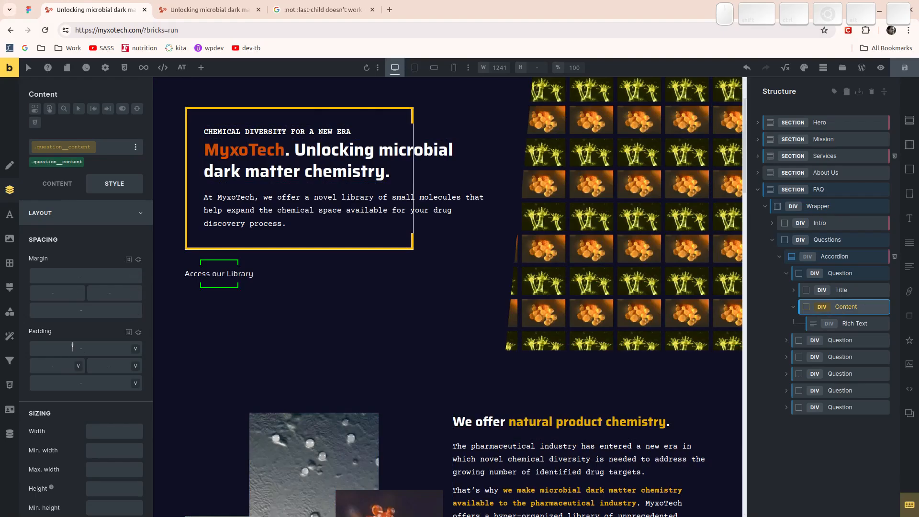
scroll(541, 343, "down", 16)
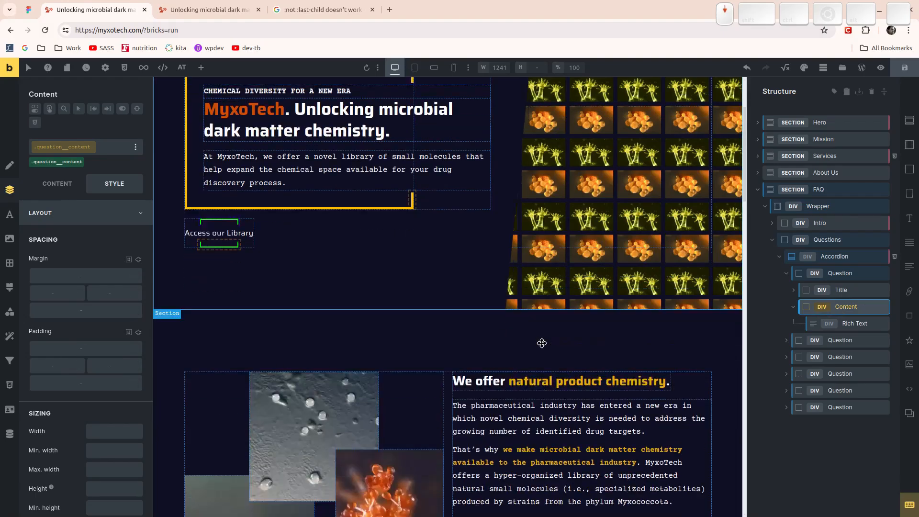
scroll(536, 343, "down", 9)
scroll(534, 344, "up", 2)
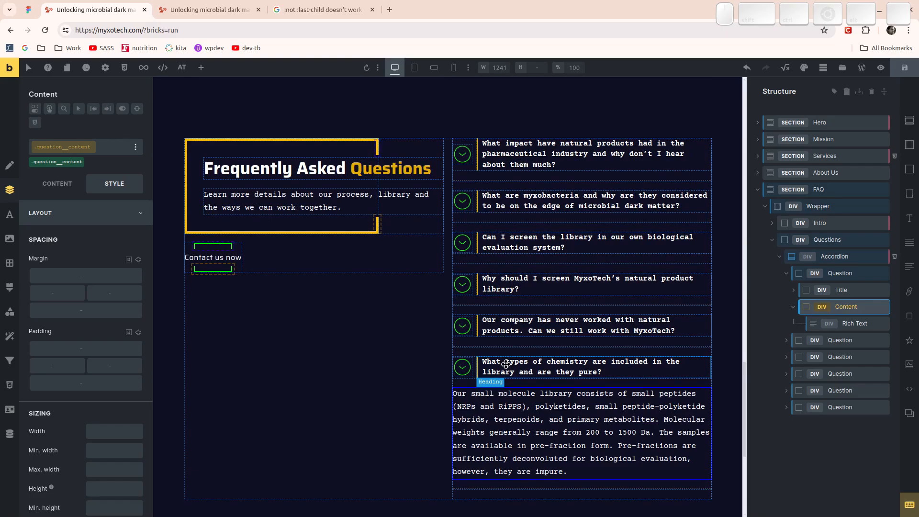
left_click(84, 350)
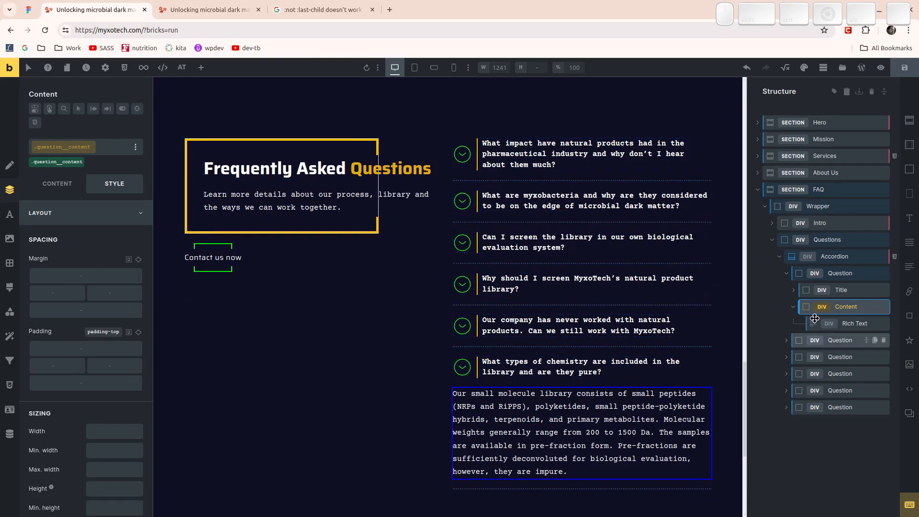
- Review the Accordion element's content options for the question items, including its toggle and transition settings
left_click(839, 258)
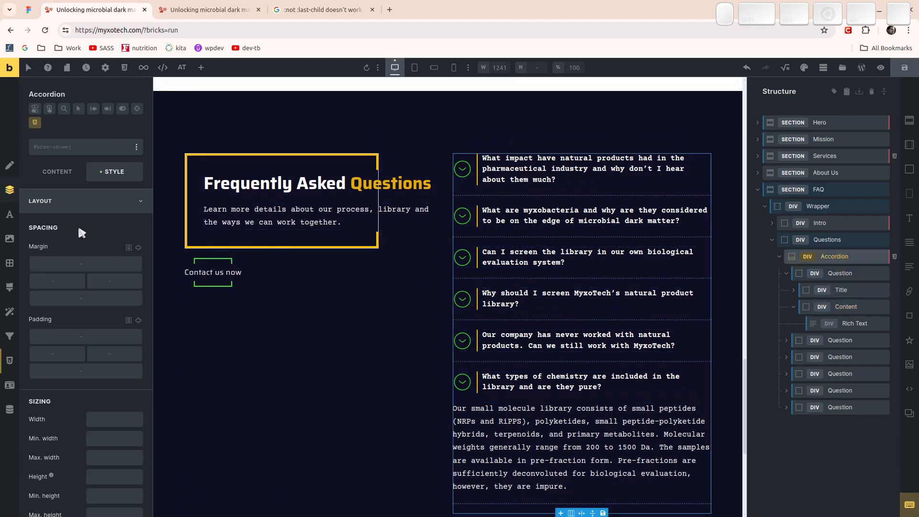
left_click(63, 173)
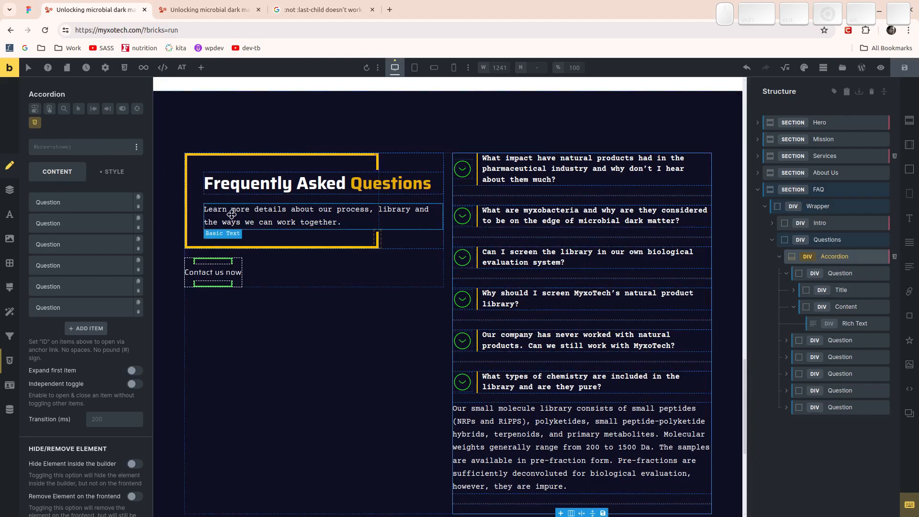
scroll(113, 282, "down", 1)
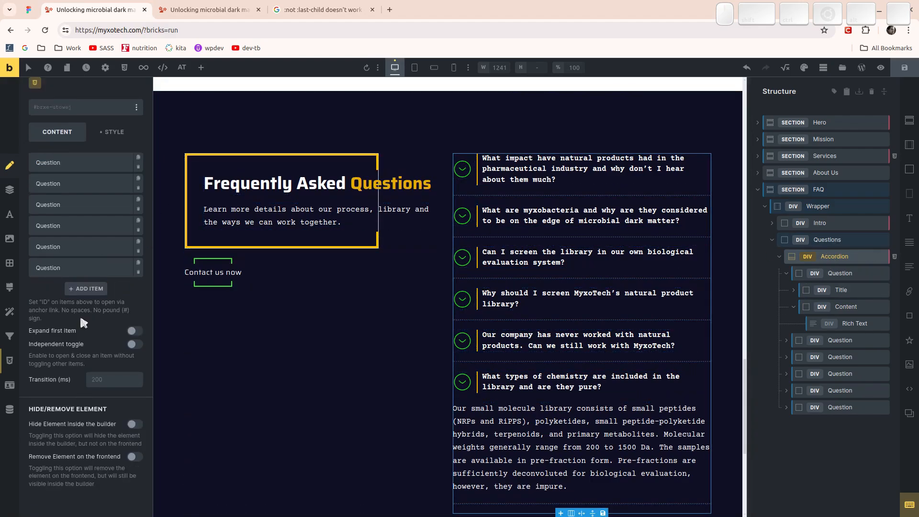
scroll(80, 318, "up", 1)
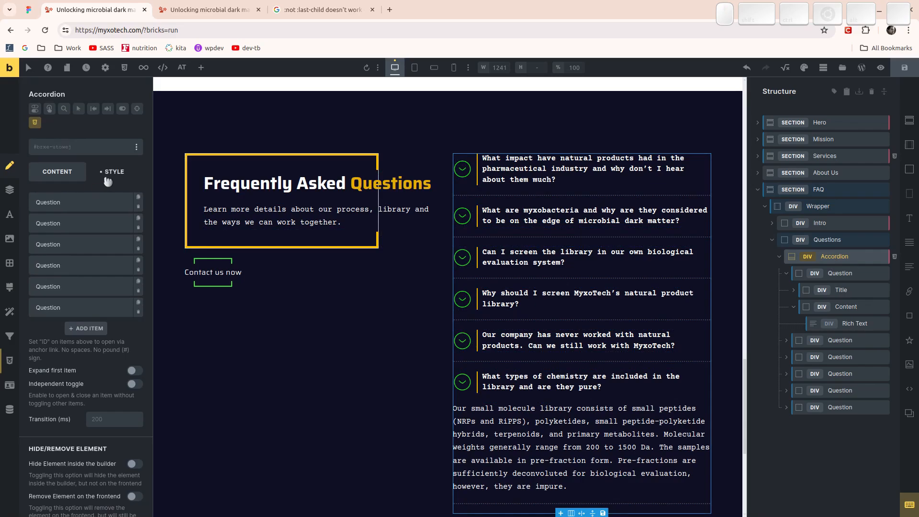
- Save the page, reload the builder, and reopen the Accordion inside the FAQ section's Questions div
left_click(904, 70)
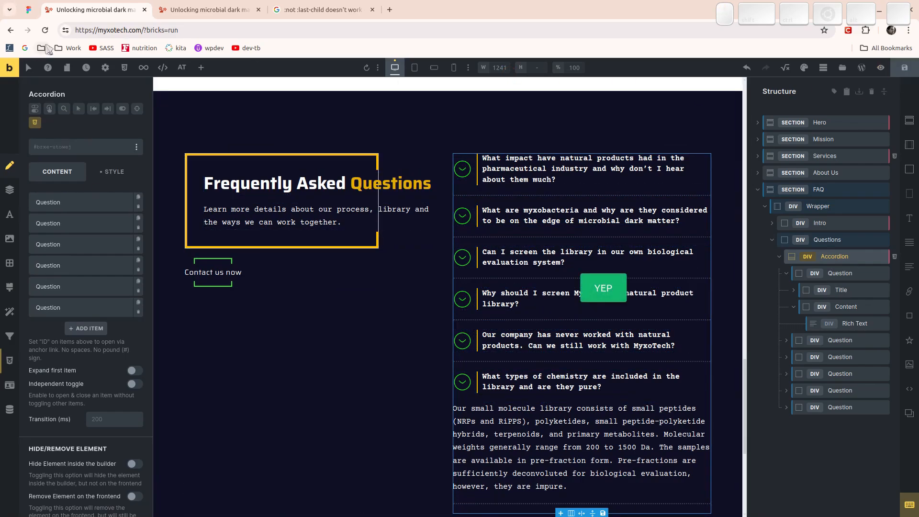
left_click(45, 30)
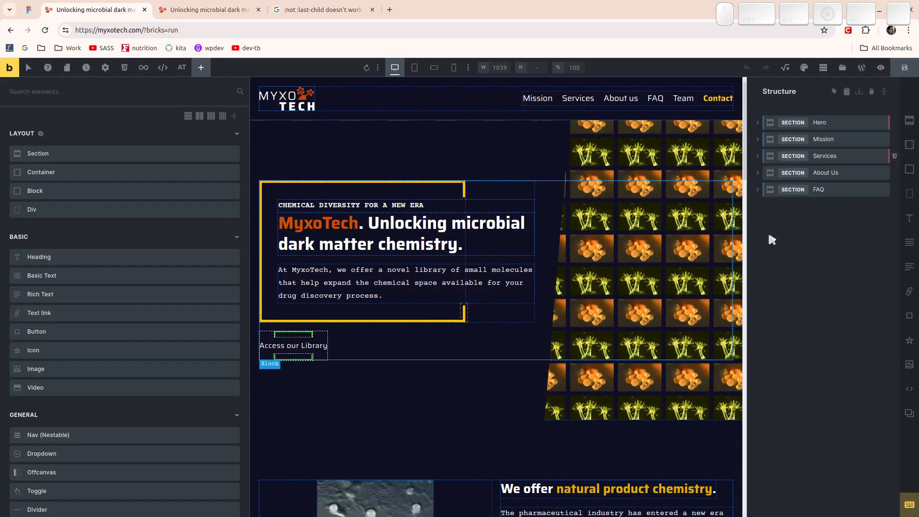
left_click(761, 192)
left_click(763, 206)
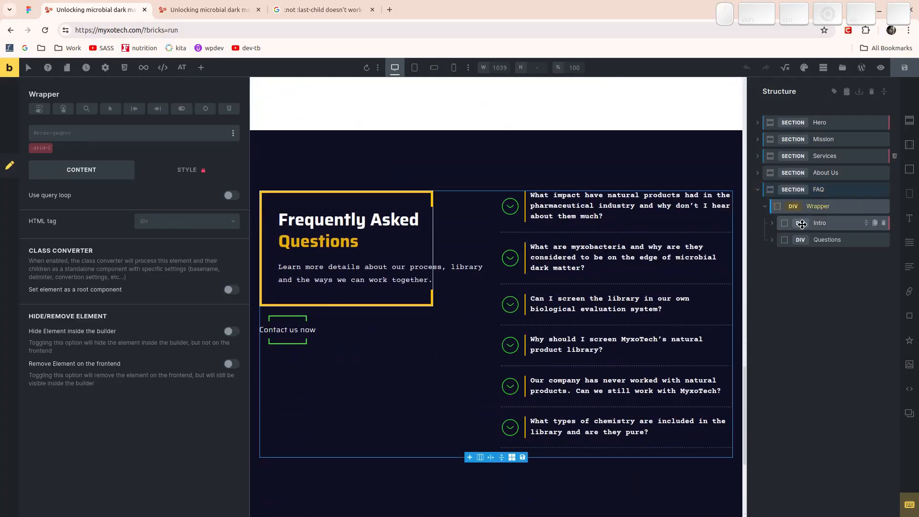
left_click(775, 224)
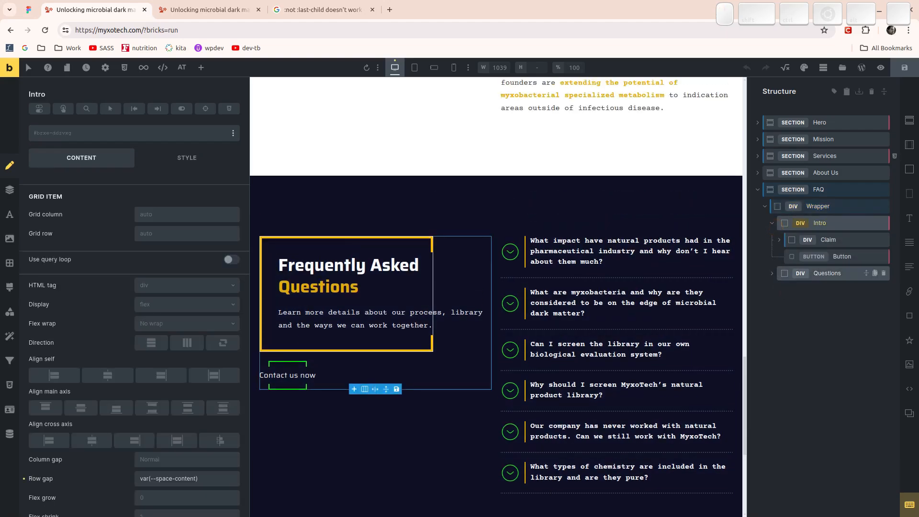
left_click(771, 272)
left_click(837, 290)
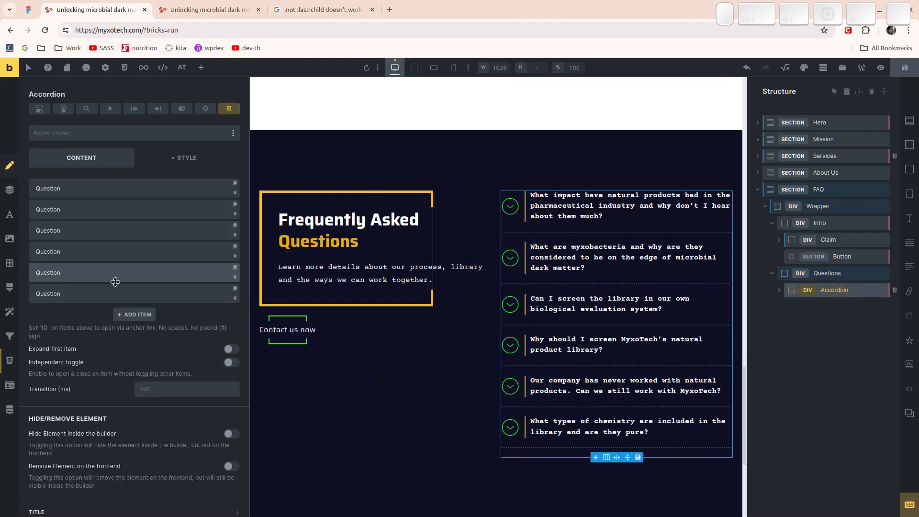
- Inspect the Accordion's own Content and Title settings for margin and padding values
scroll(118, 311, "down", 1)
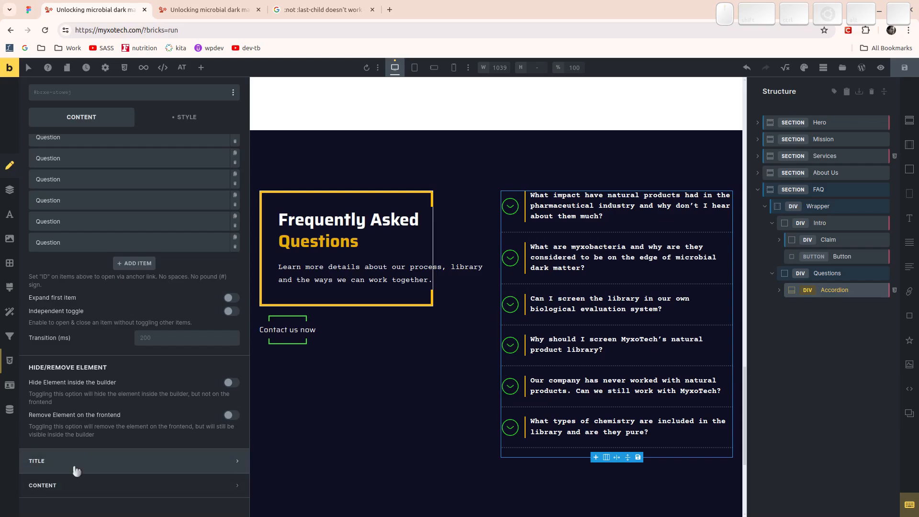
left_click(77, 492)
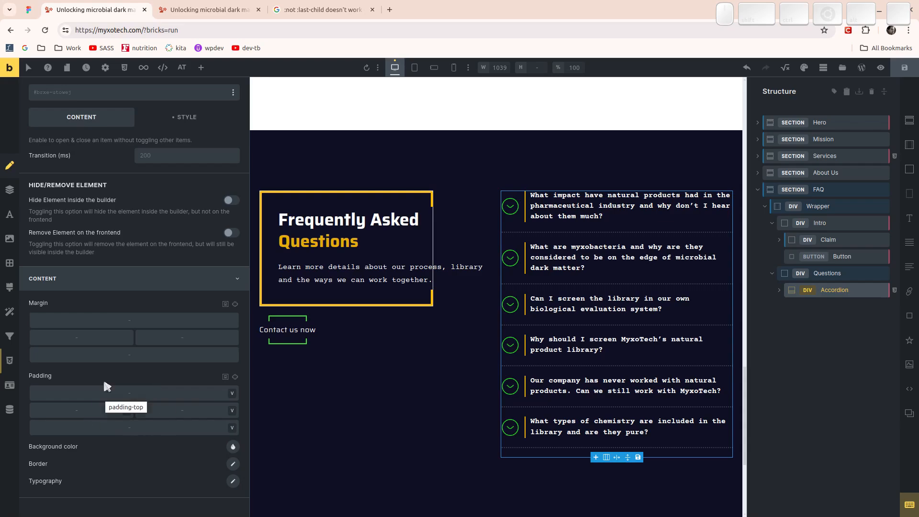
left_click(72, 286)
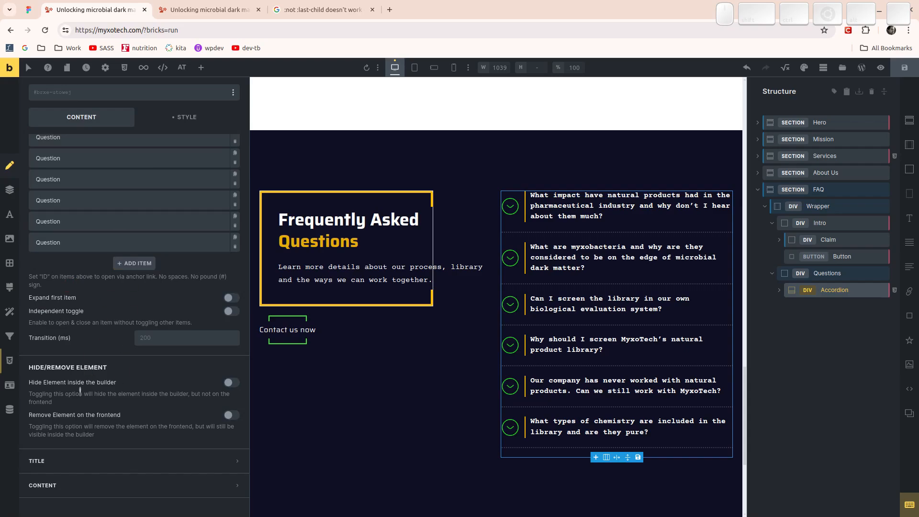
left_click(98, 459)
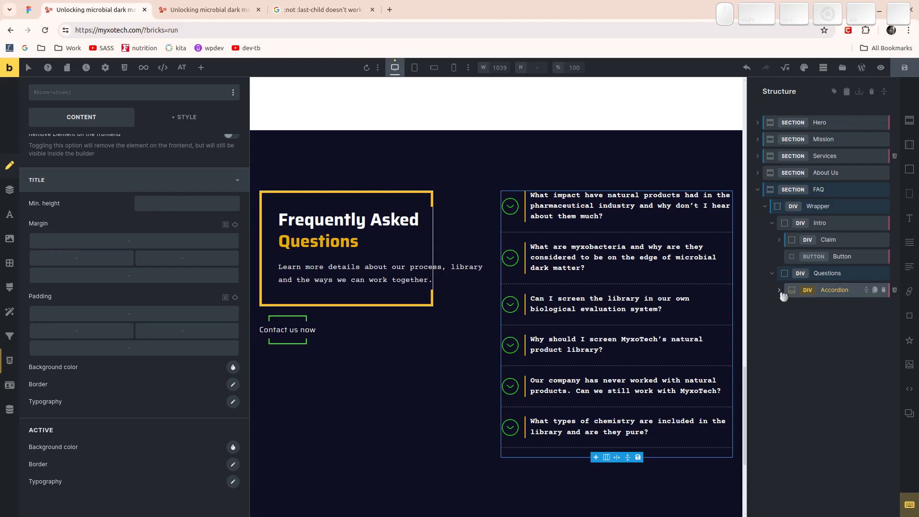
- Expand the first Question down to its Heading and check the layout spacing of the question__heading class
key("ctrl+shift+Right")
key("ctrl+shift+Right")
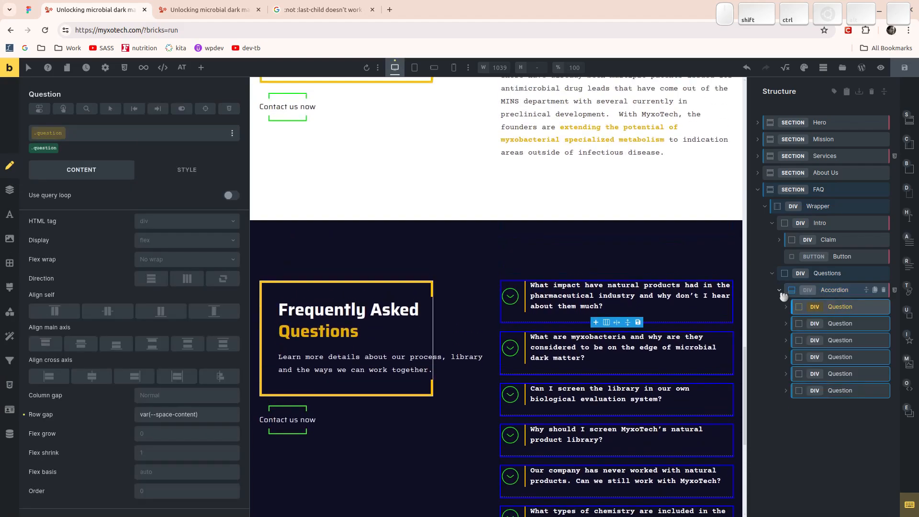
key("ctrl+shift+Right")
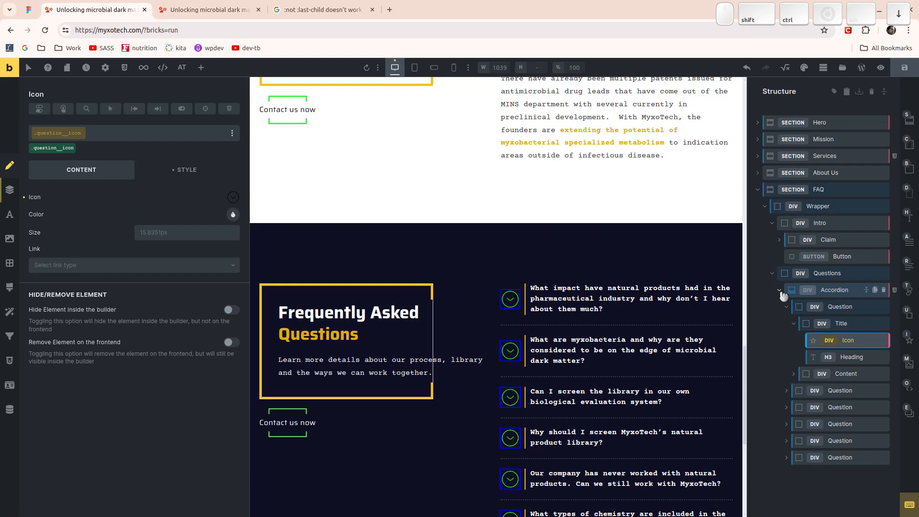
key("ctrl+shift+Down")
left_click(192, 170)
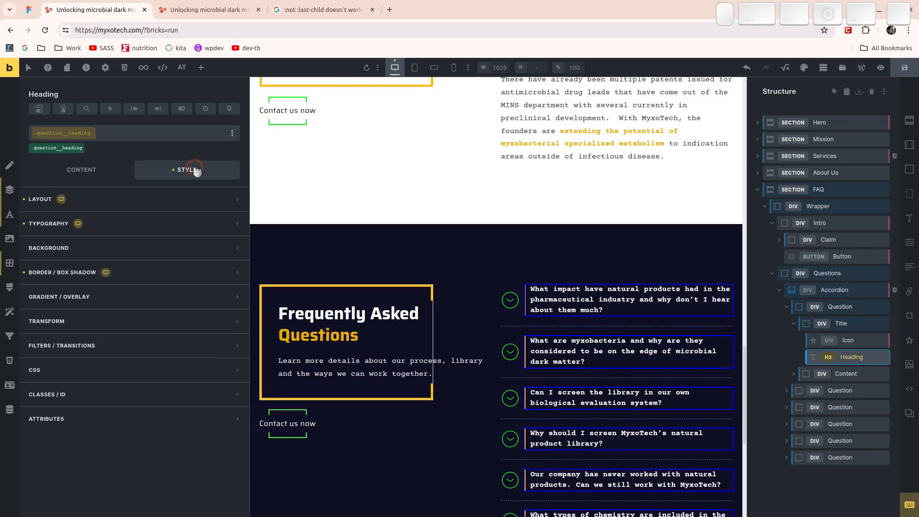
left_click(86, 199)
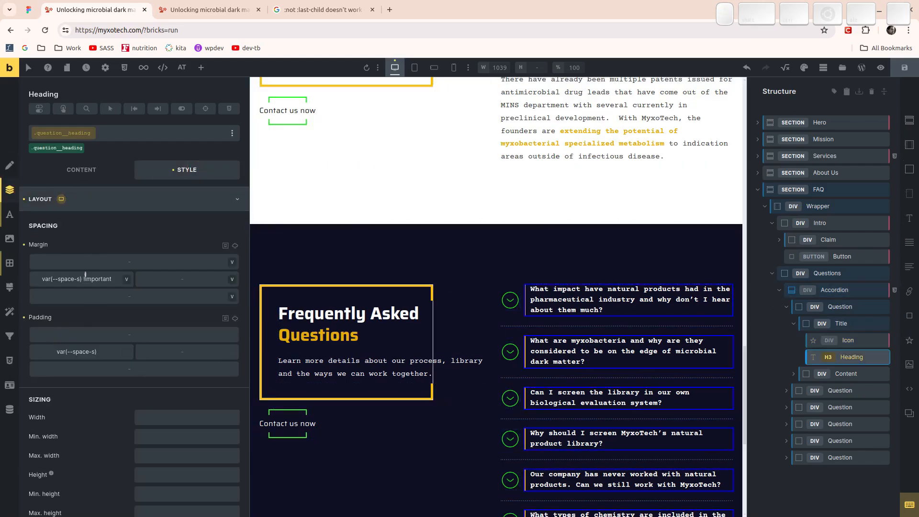